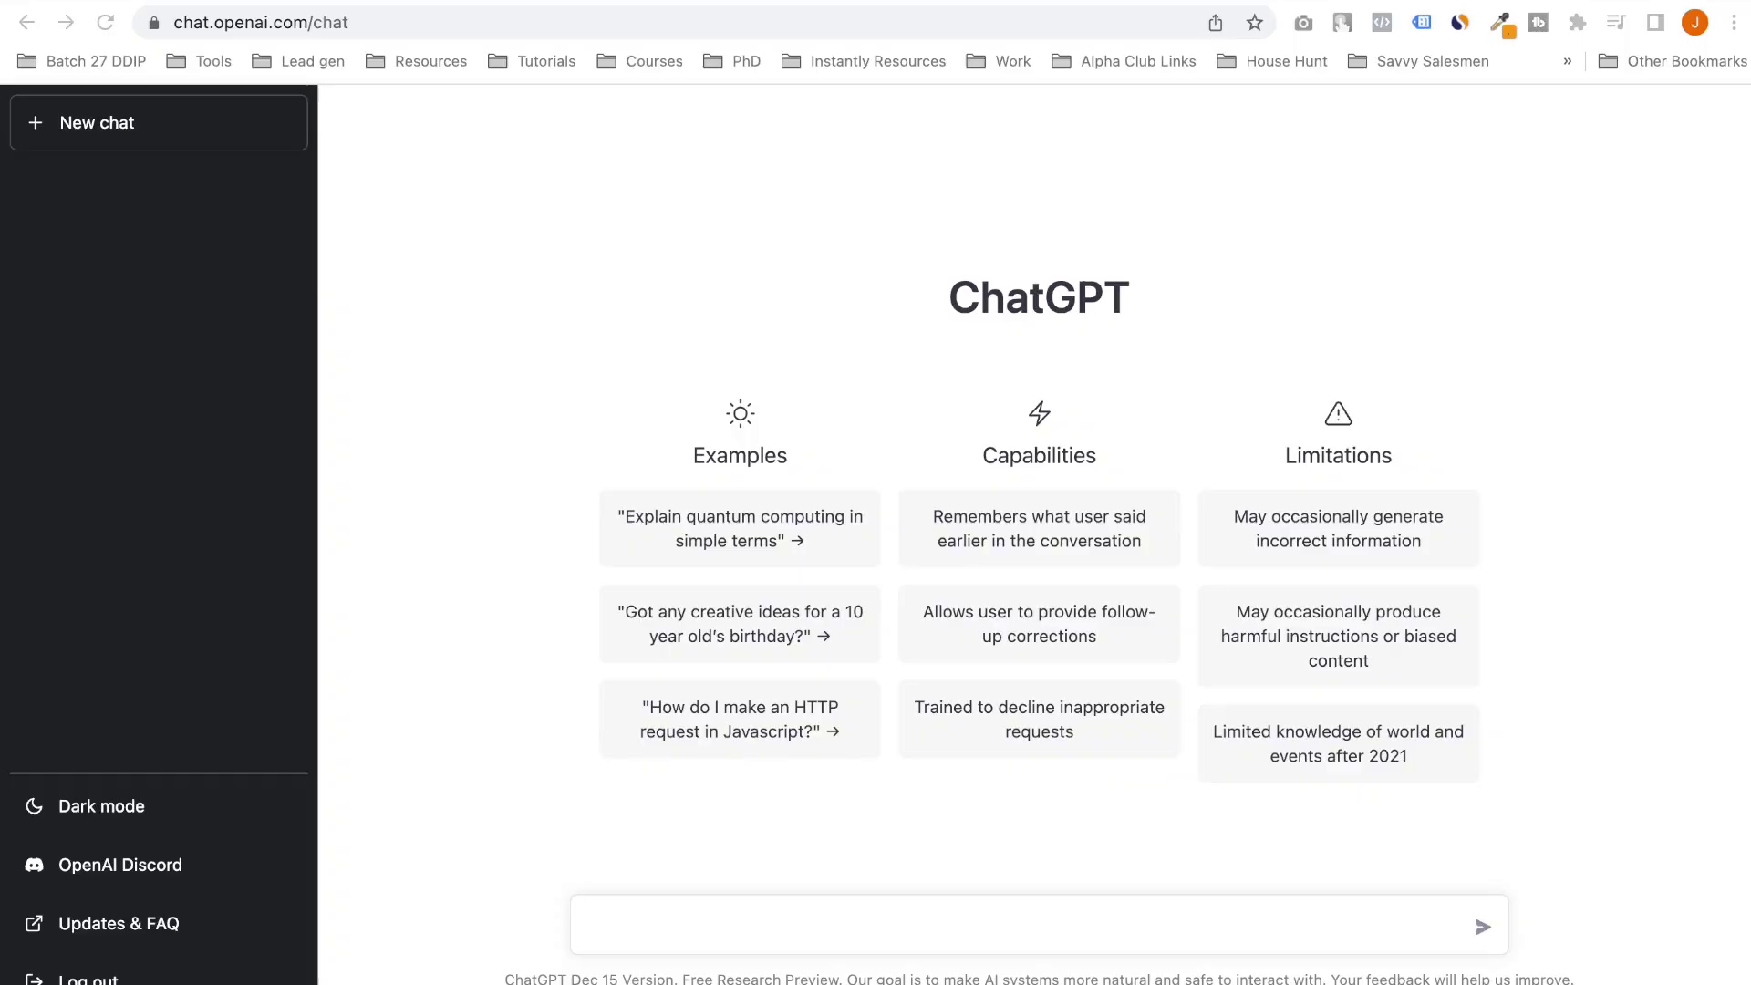
Start the prompt with "write a cold email to sell my Email Marketing service to ecommerce stores in US"
left_click(591, 924)
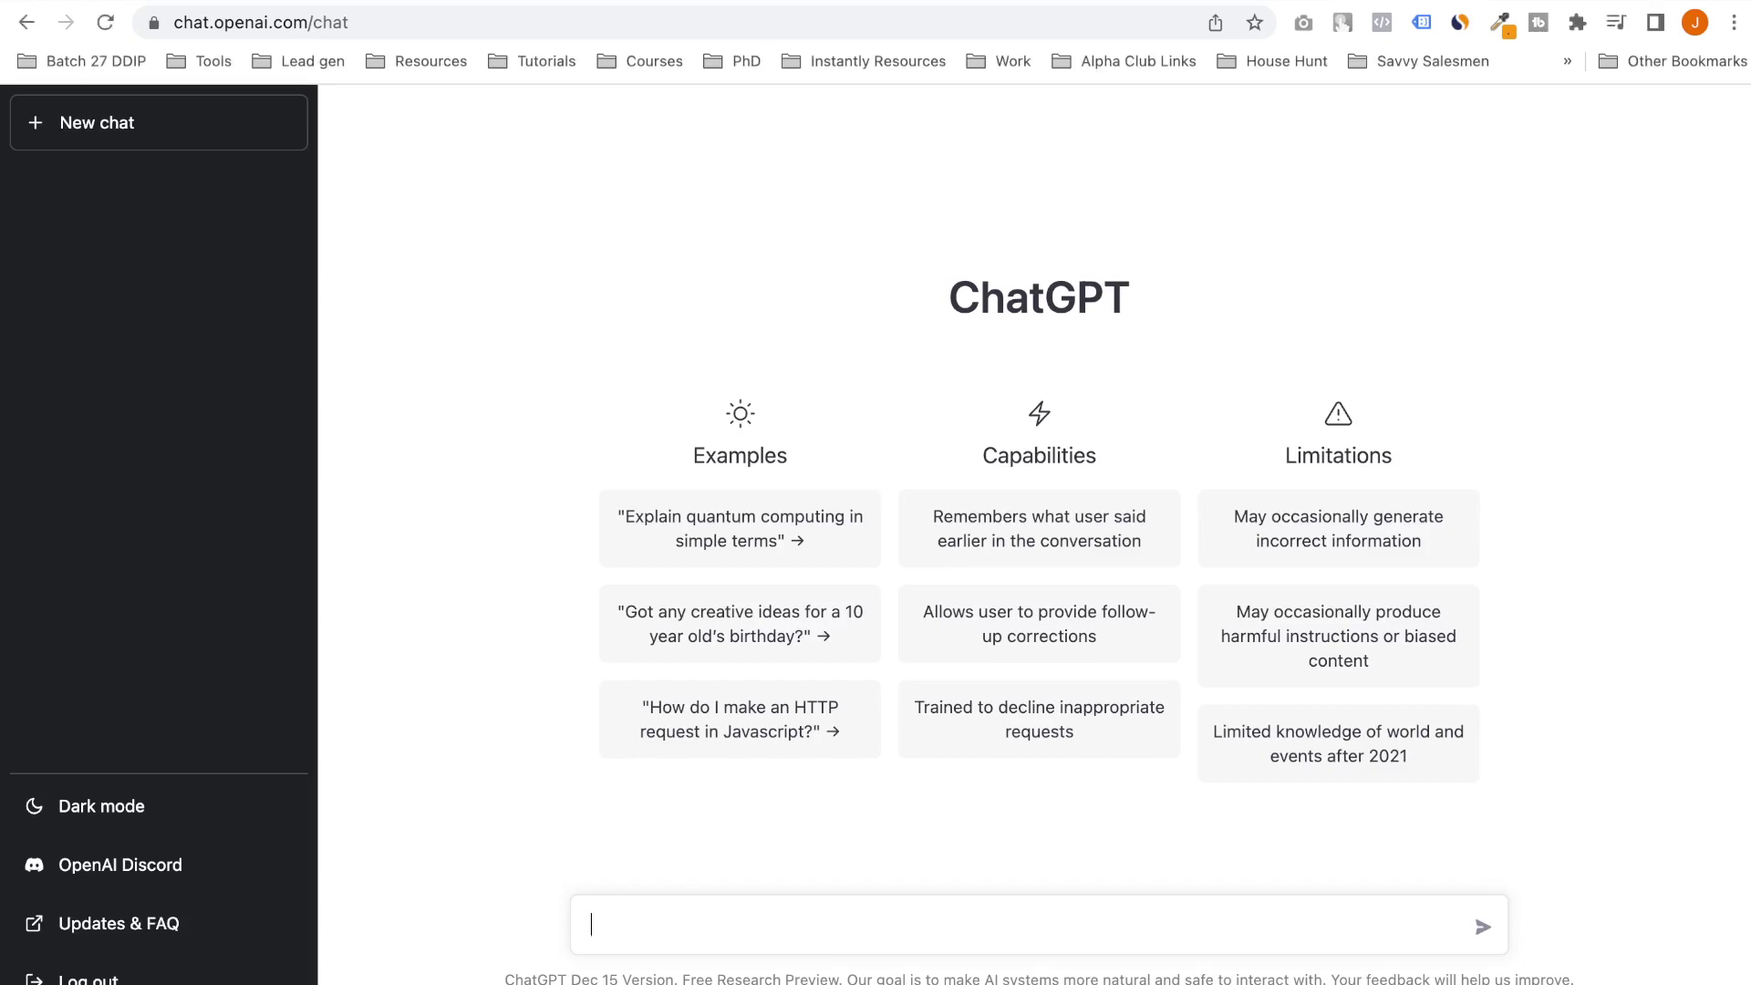
type("write a cold email to")
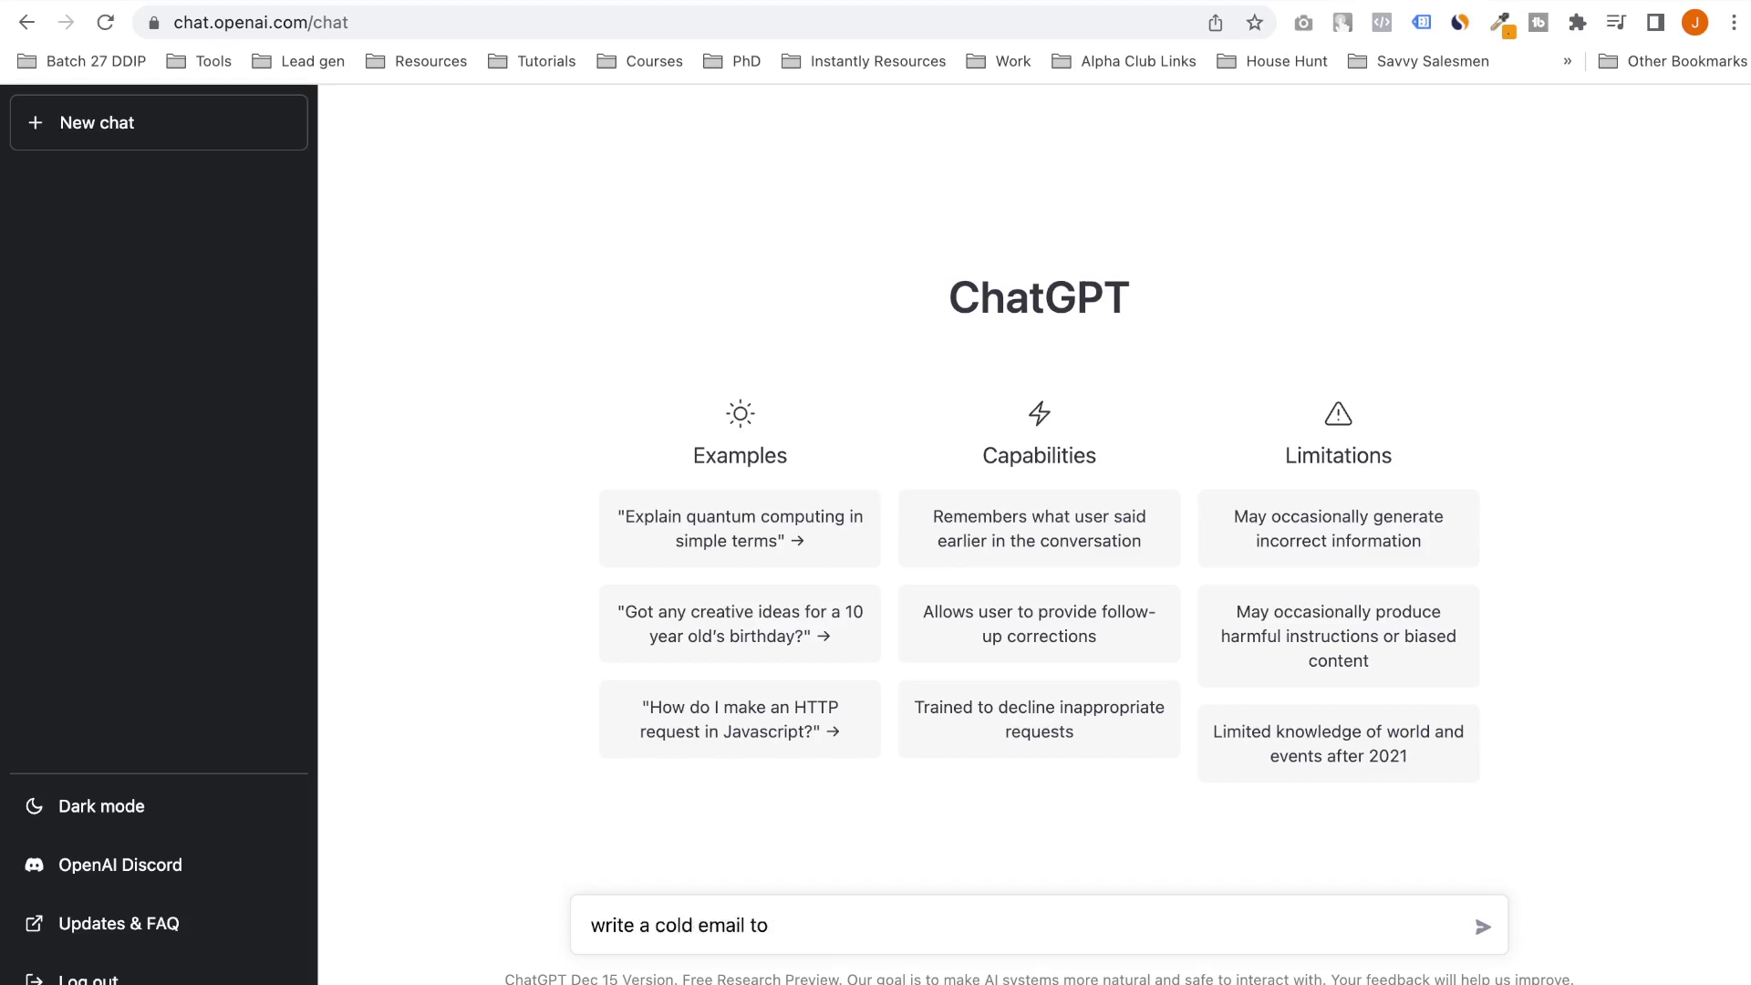
type(" sell my SEO service to")
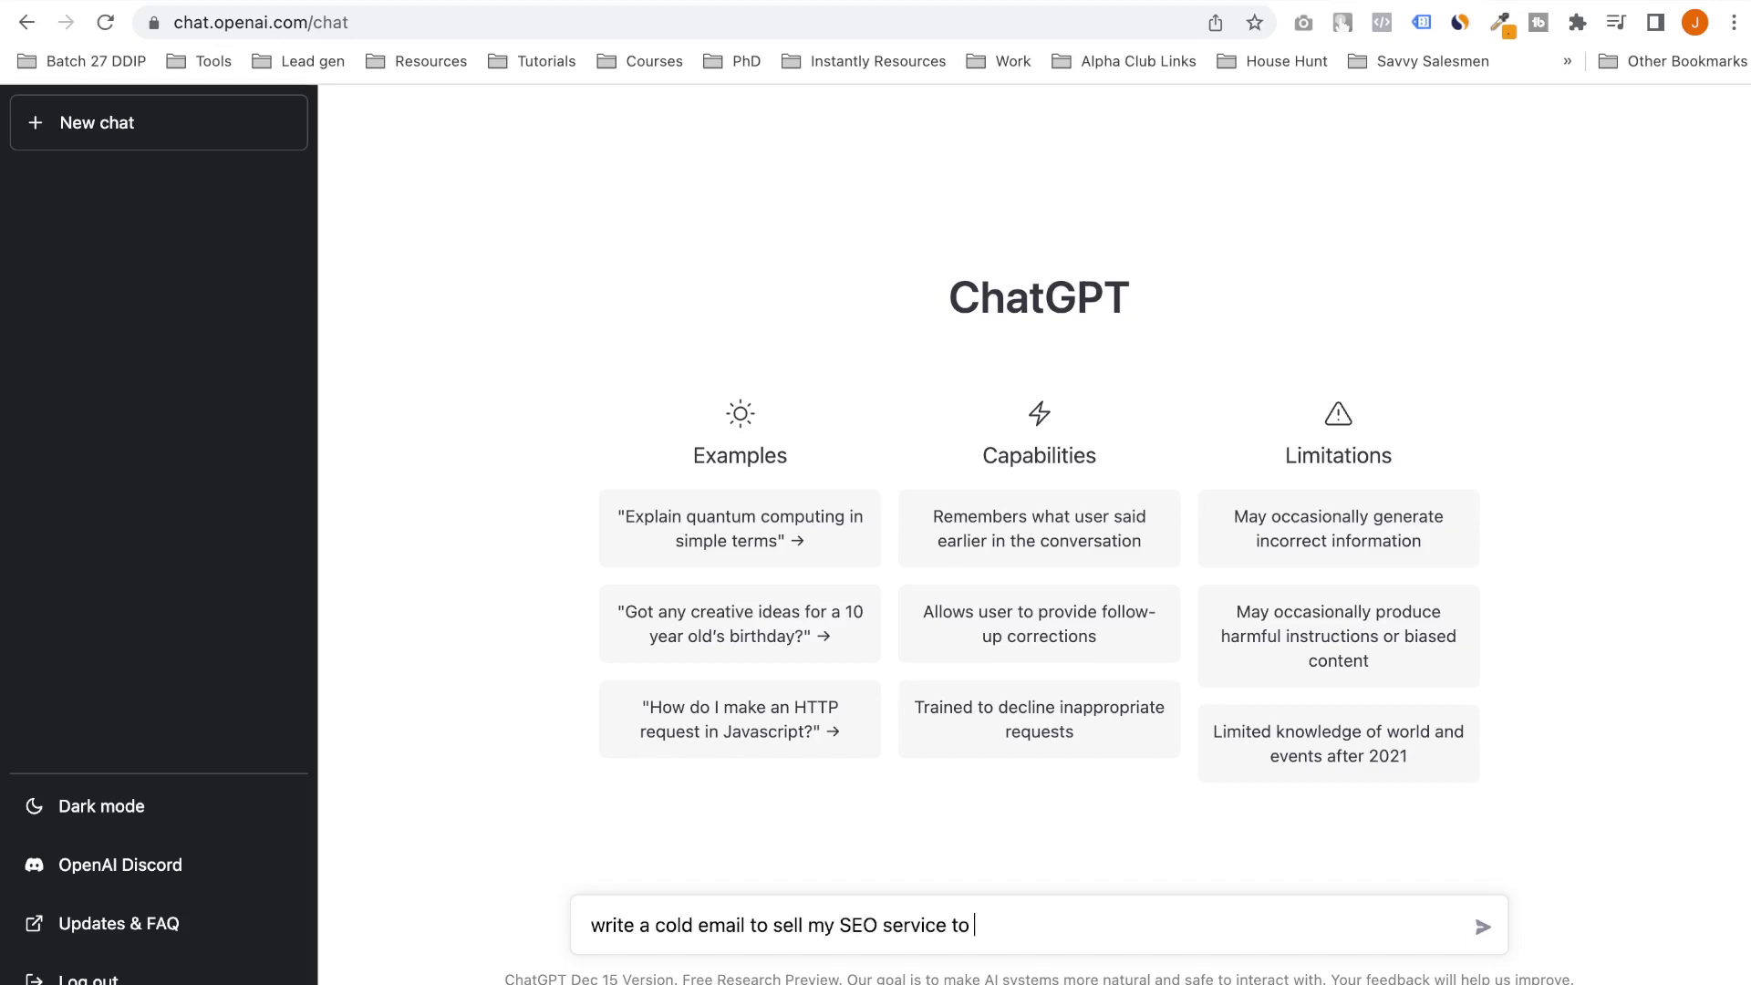
double_click(858, 924)
type("Email Marketing s")
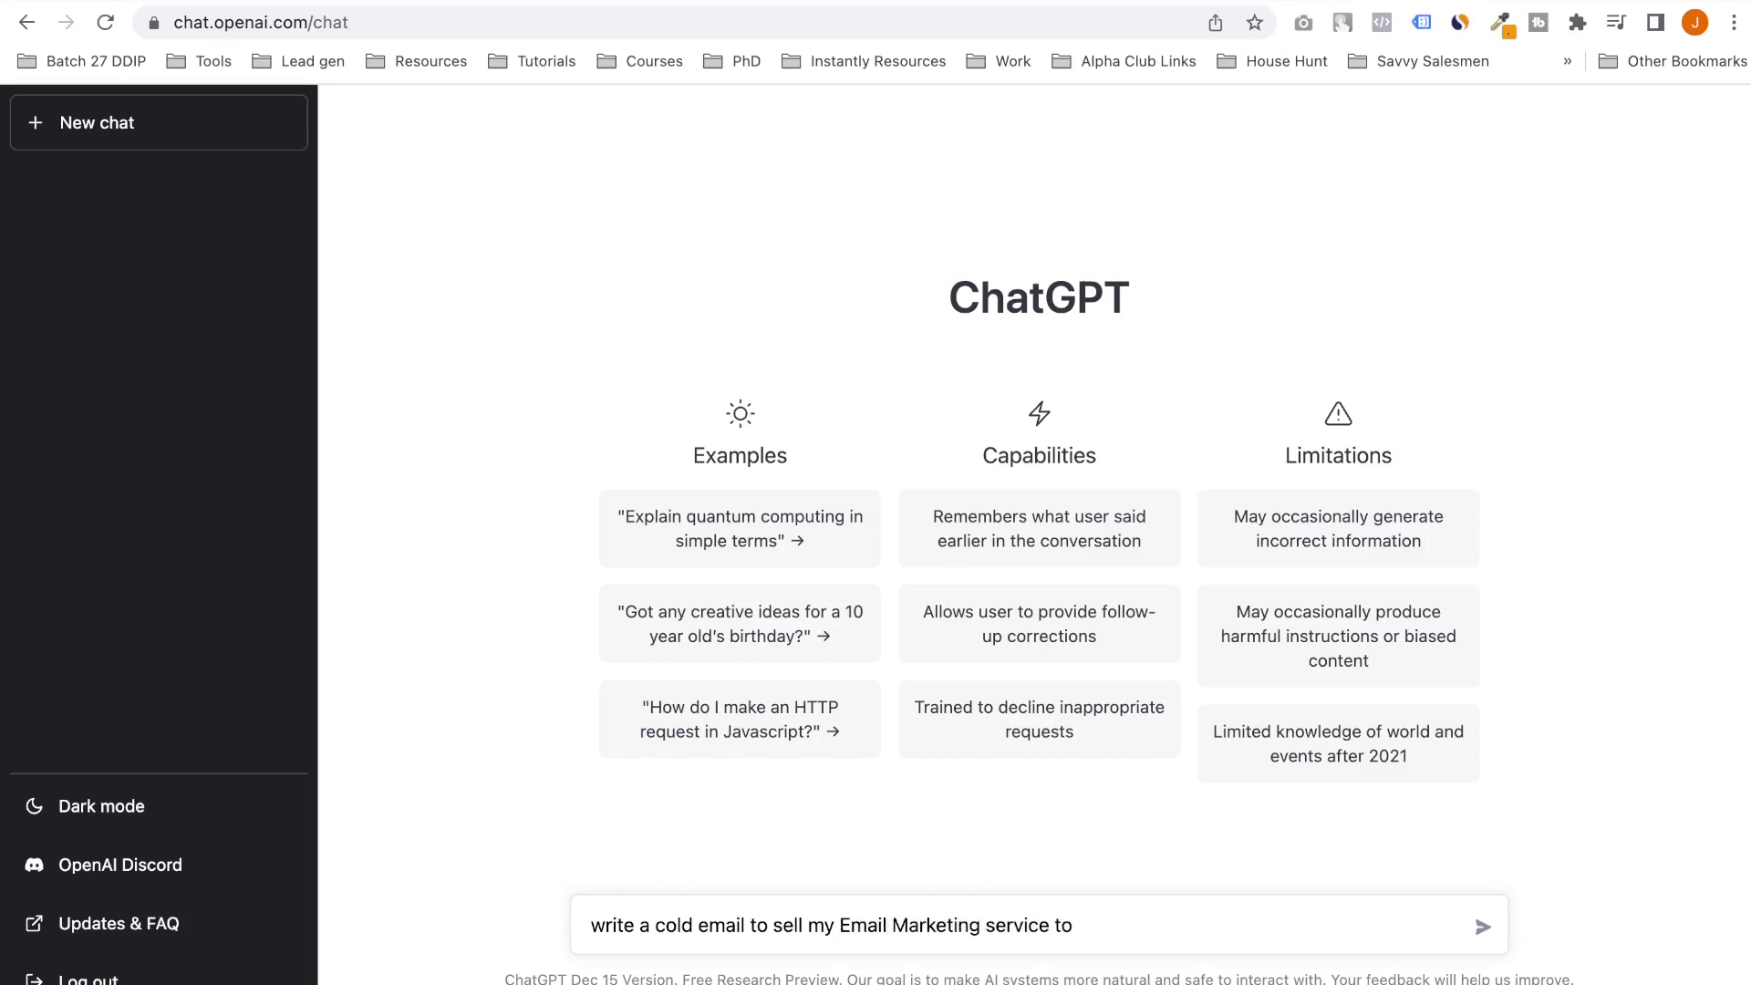
type("ervice to ecommerce sto")
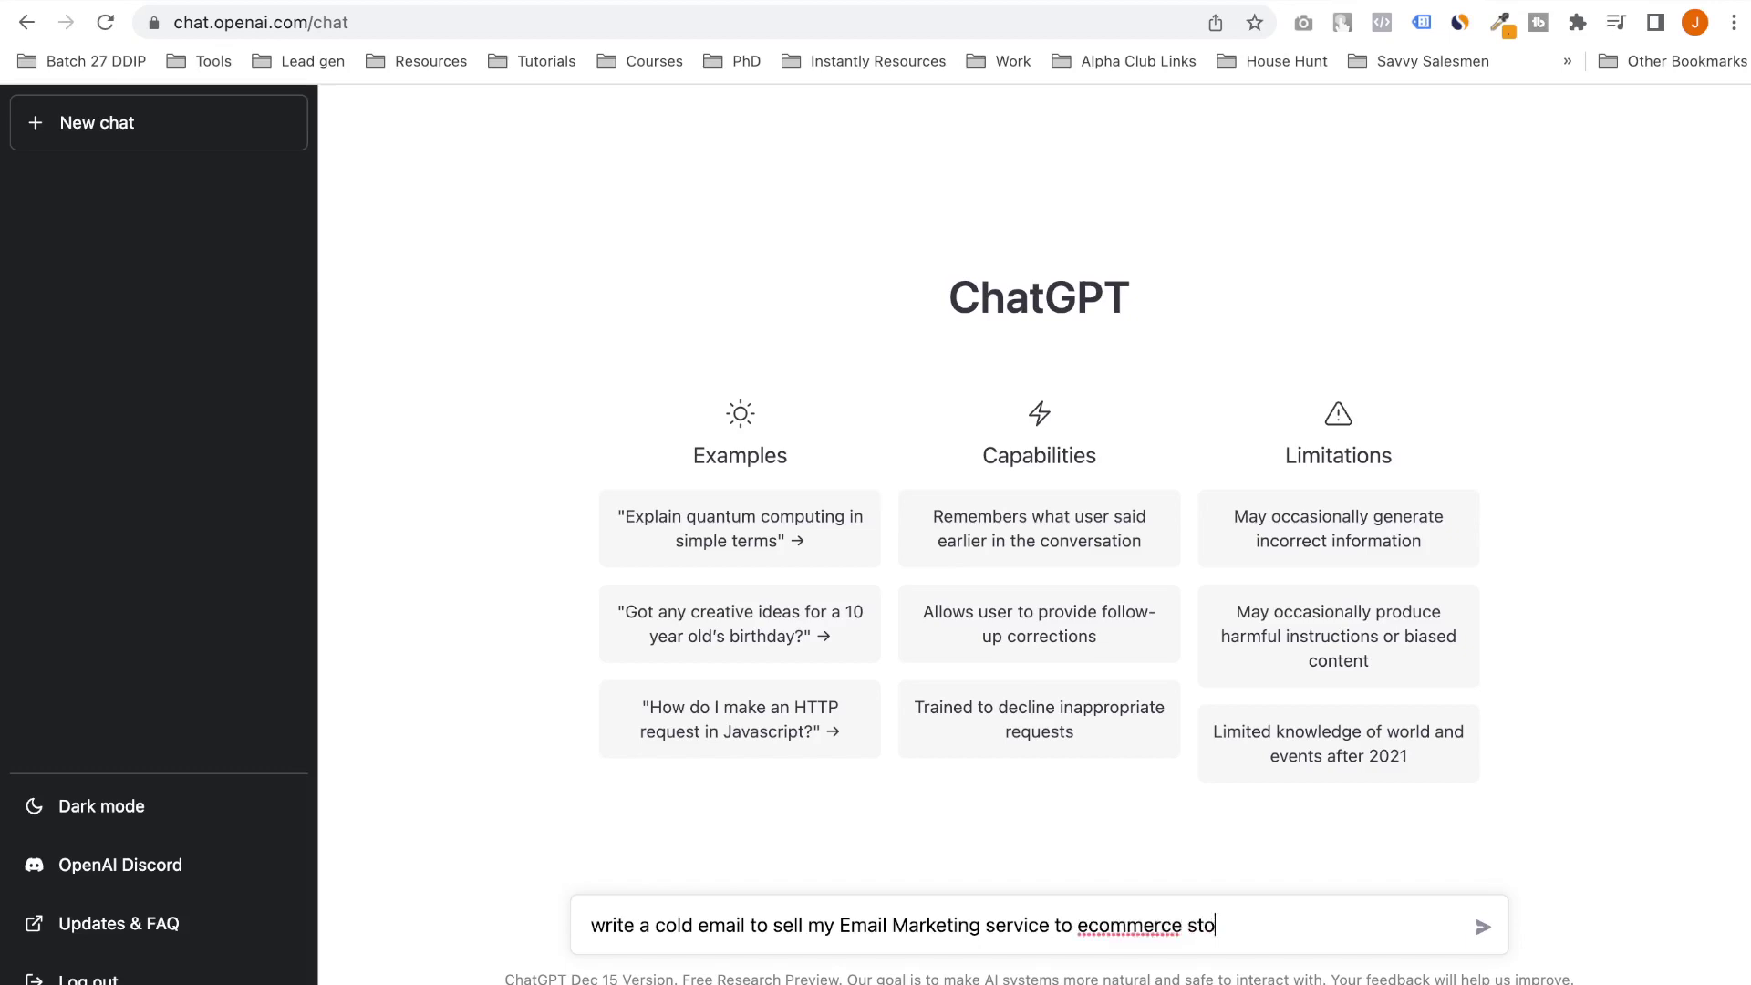
type("res in US")
Add a separate paragraph to the prompt reading "The email should start with a funny line"
key("shift+Return")
key("shift+Return")
type("The em")
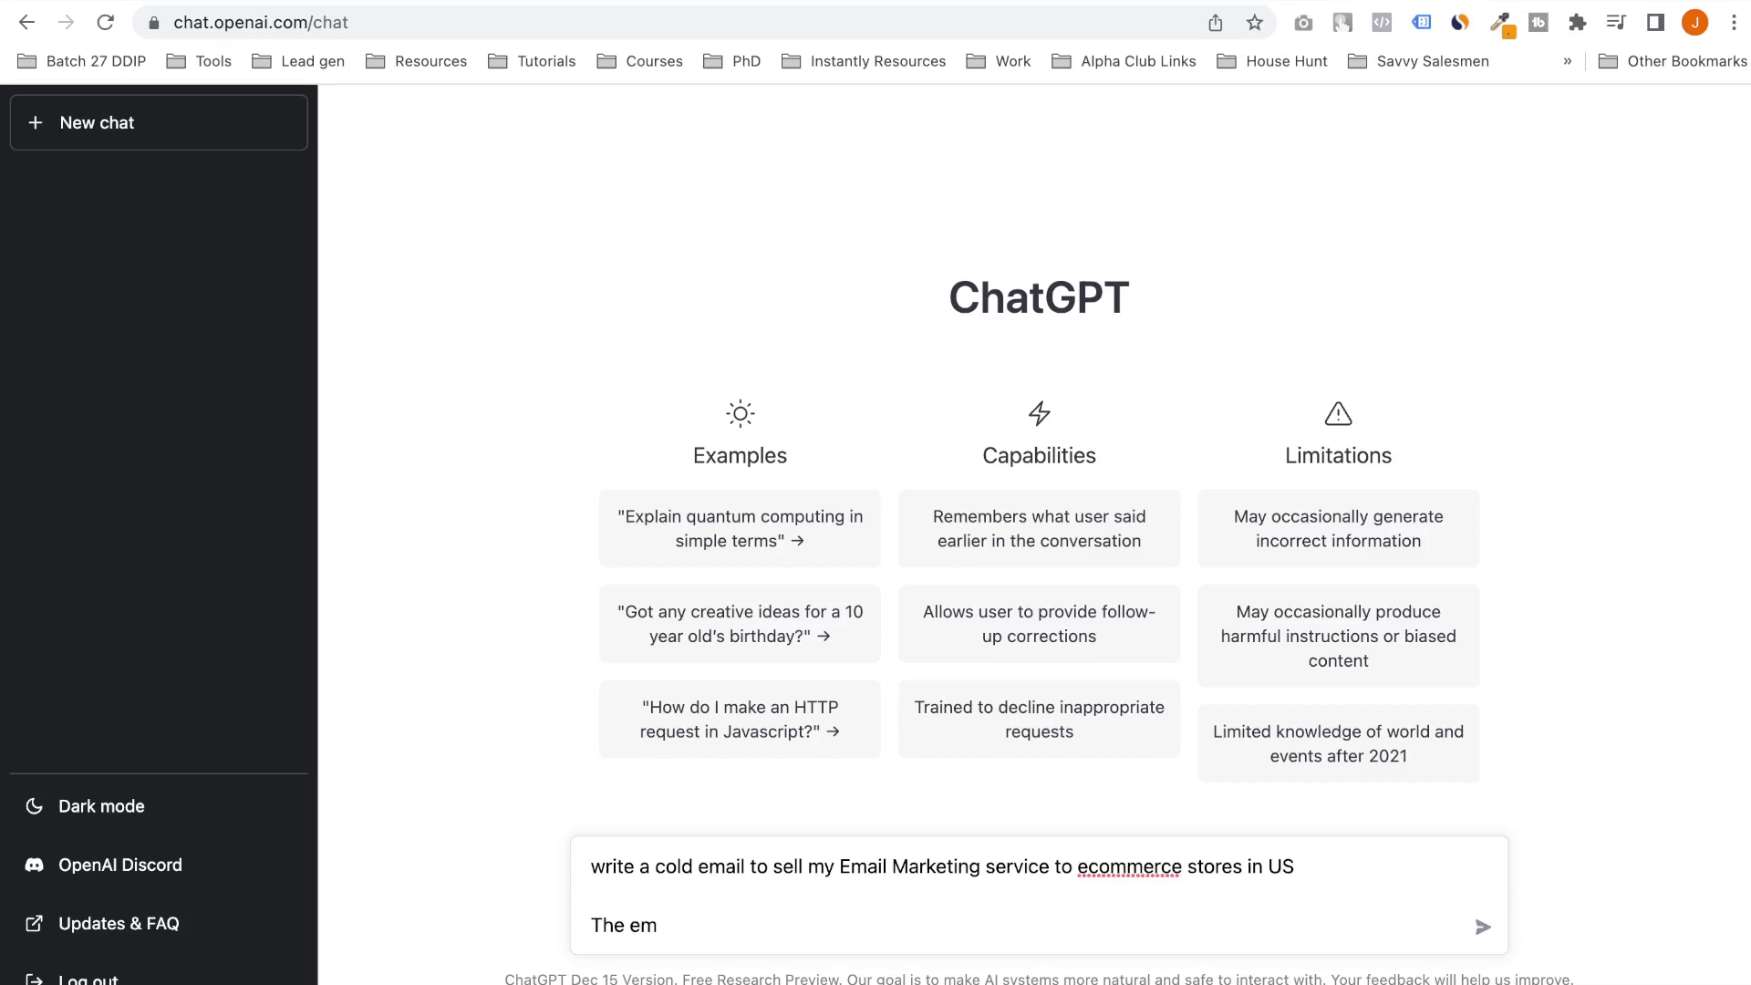
type("ail should start with")
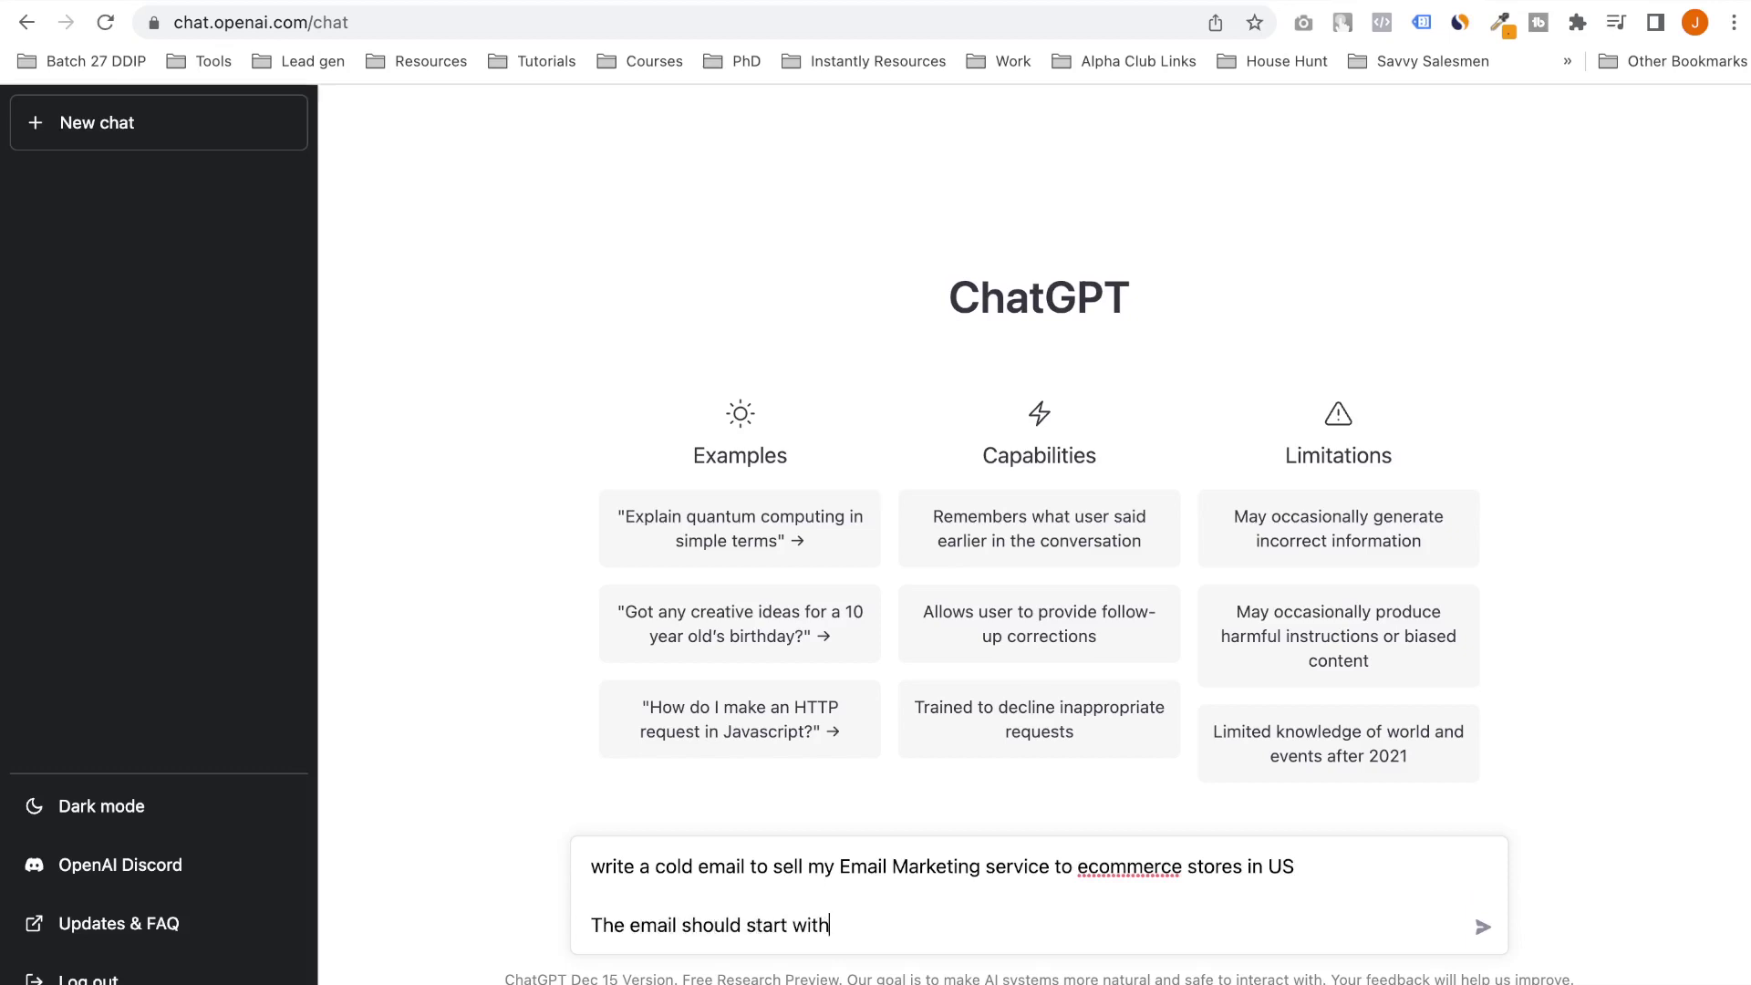
type(" a funny line and a")
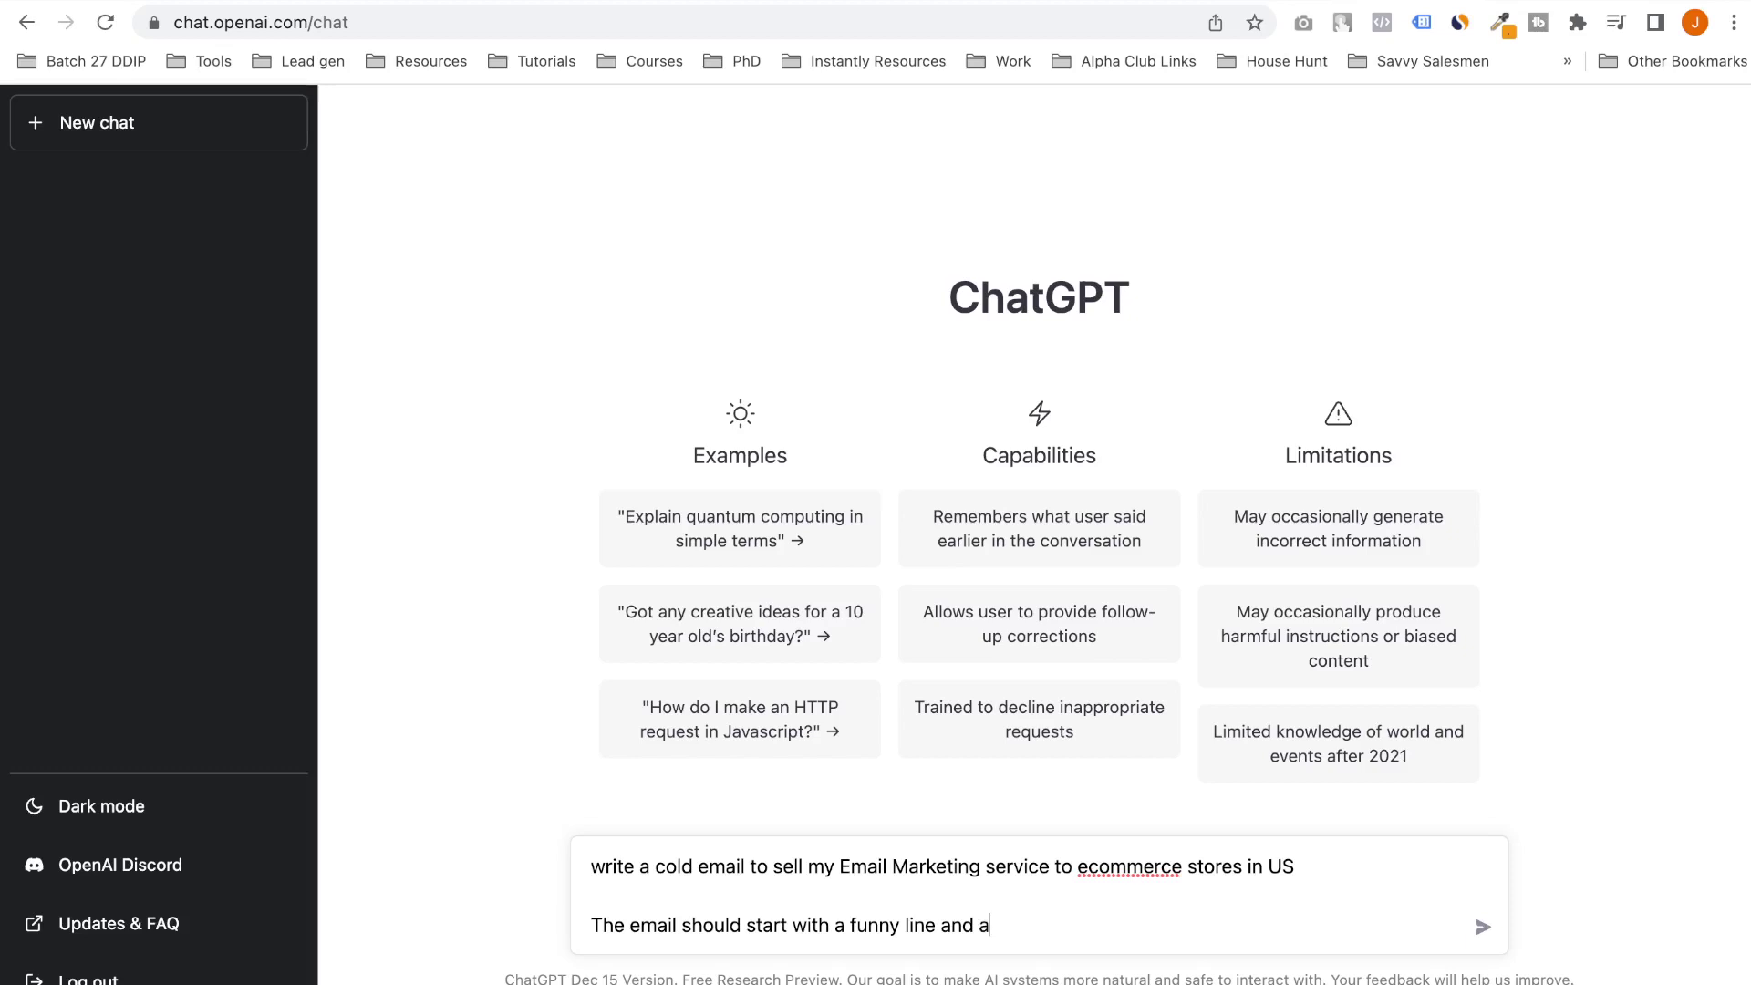
type("lso highl")
key("BackSpace")
key("BackSpace")
key("BackSpace")
key("BackSpace")
key("BackSpace")
key("BackSpace")
key("BackSpace")
key("BackSpace")
key("BackSpace")
key("BackSpace")
key("BackSpace")
key("BackSpace")
key("BackSpace")
key("BackSpace")
Insert "The email should have all active voice in first person" above the funny-line instruction, and extend that instruction with "about the industry"
left_click(591, 896)
key("shift+Return")
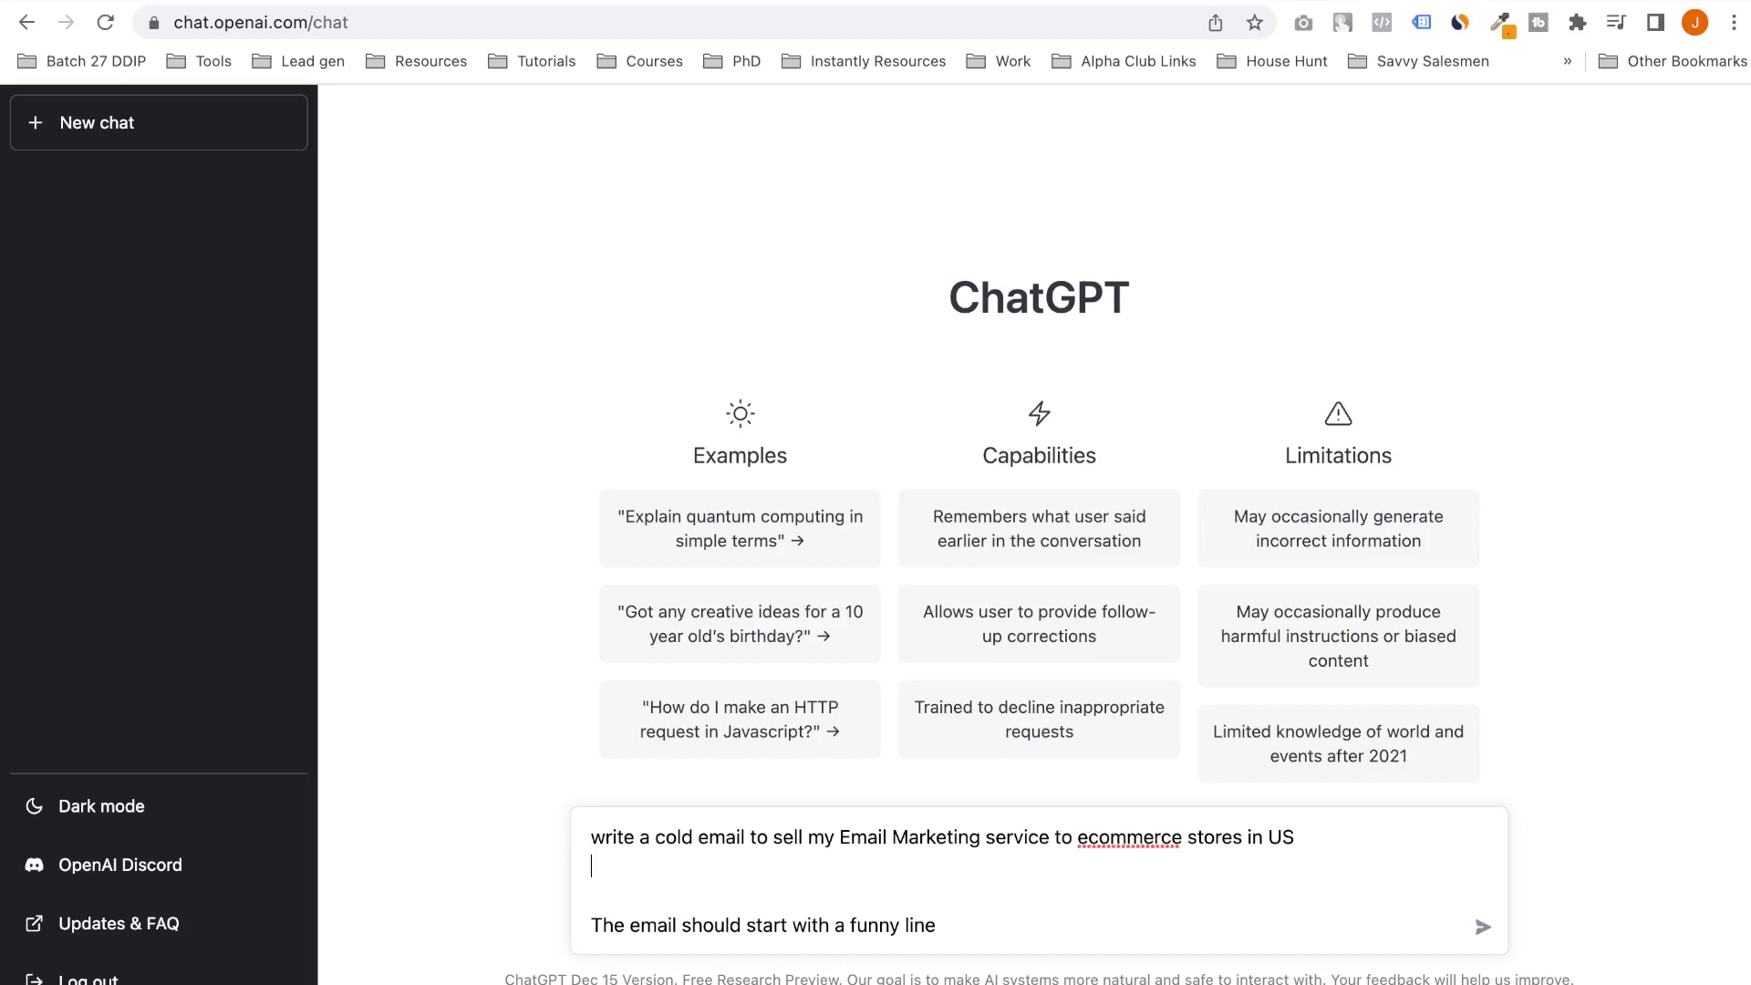
key("shift+Return")
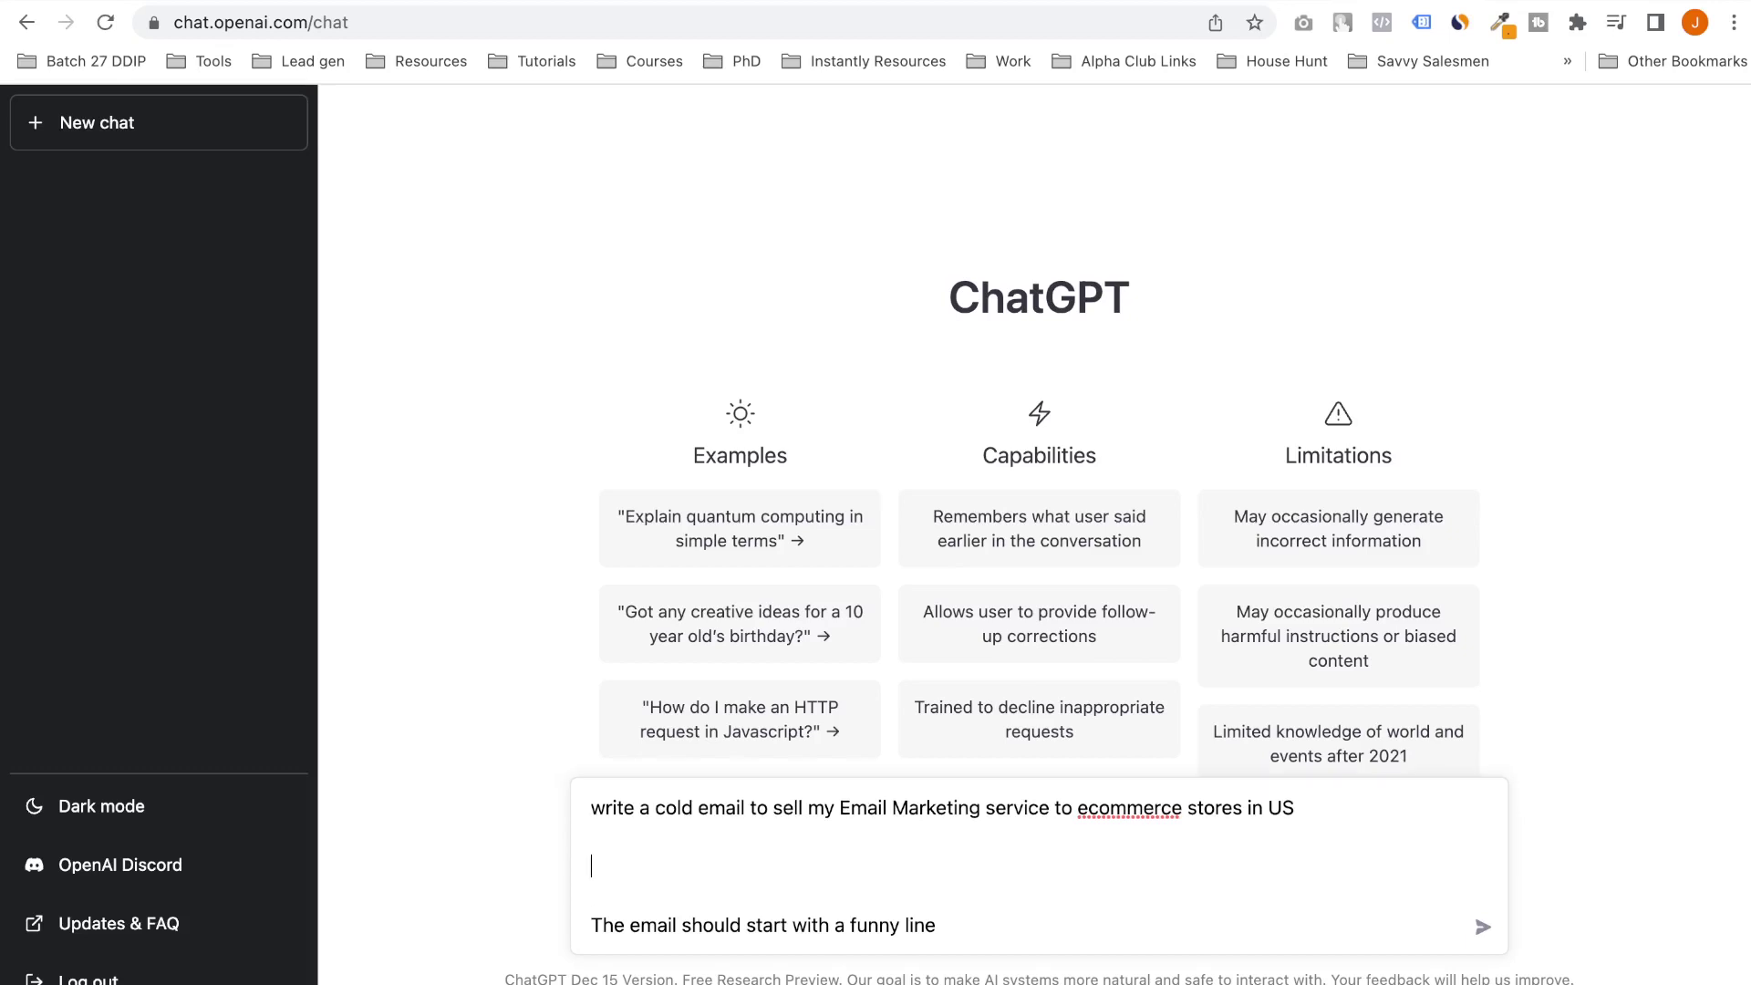
type("The email shoul d")
key("BackSpace")
key("BackSpace")
type("d have ")
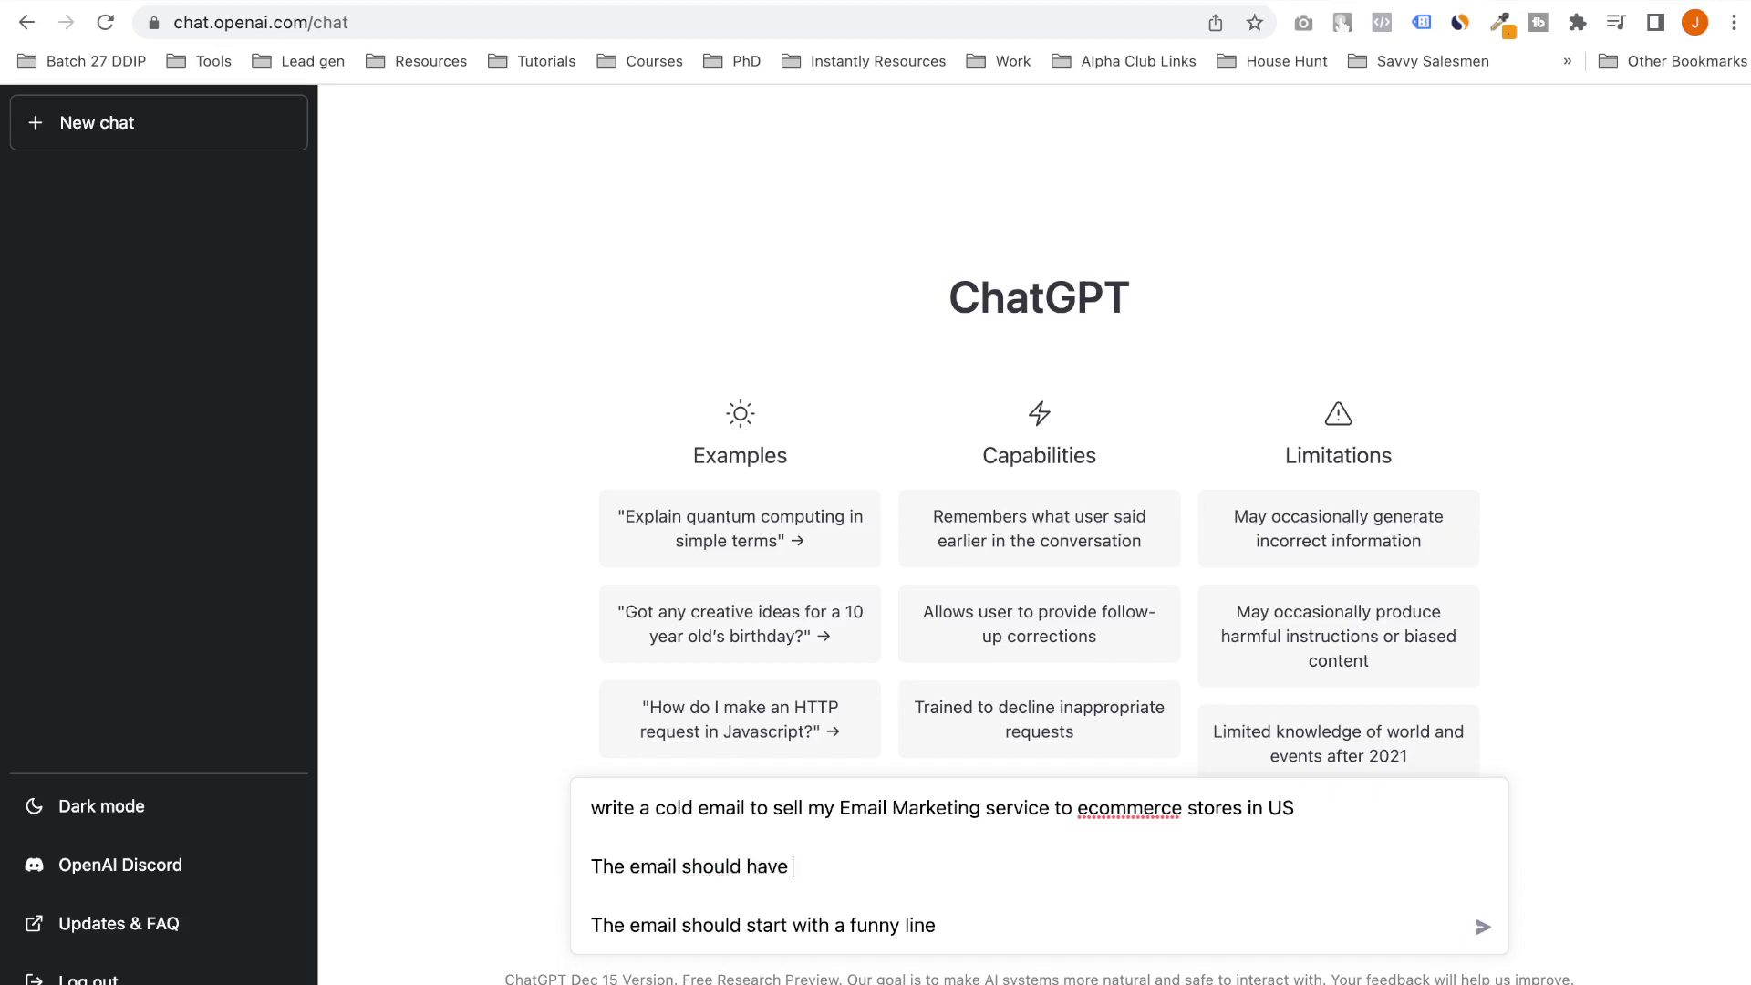
type("all active voice in first person  The")
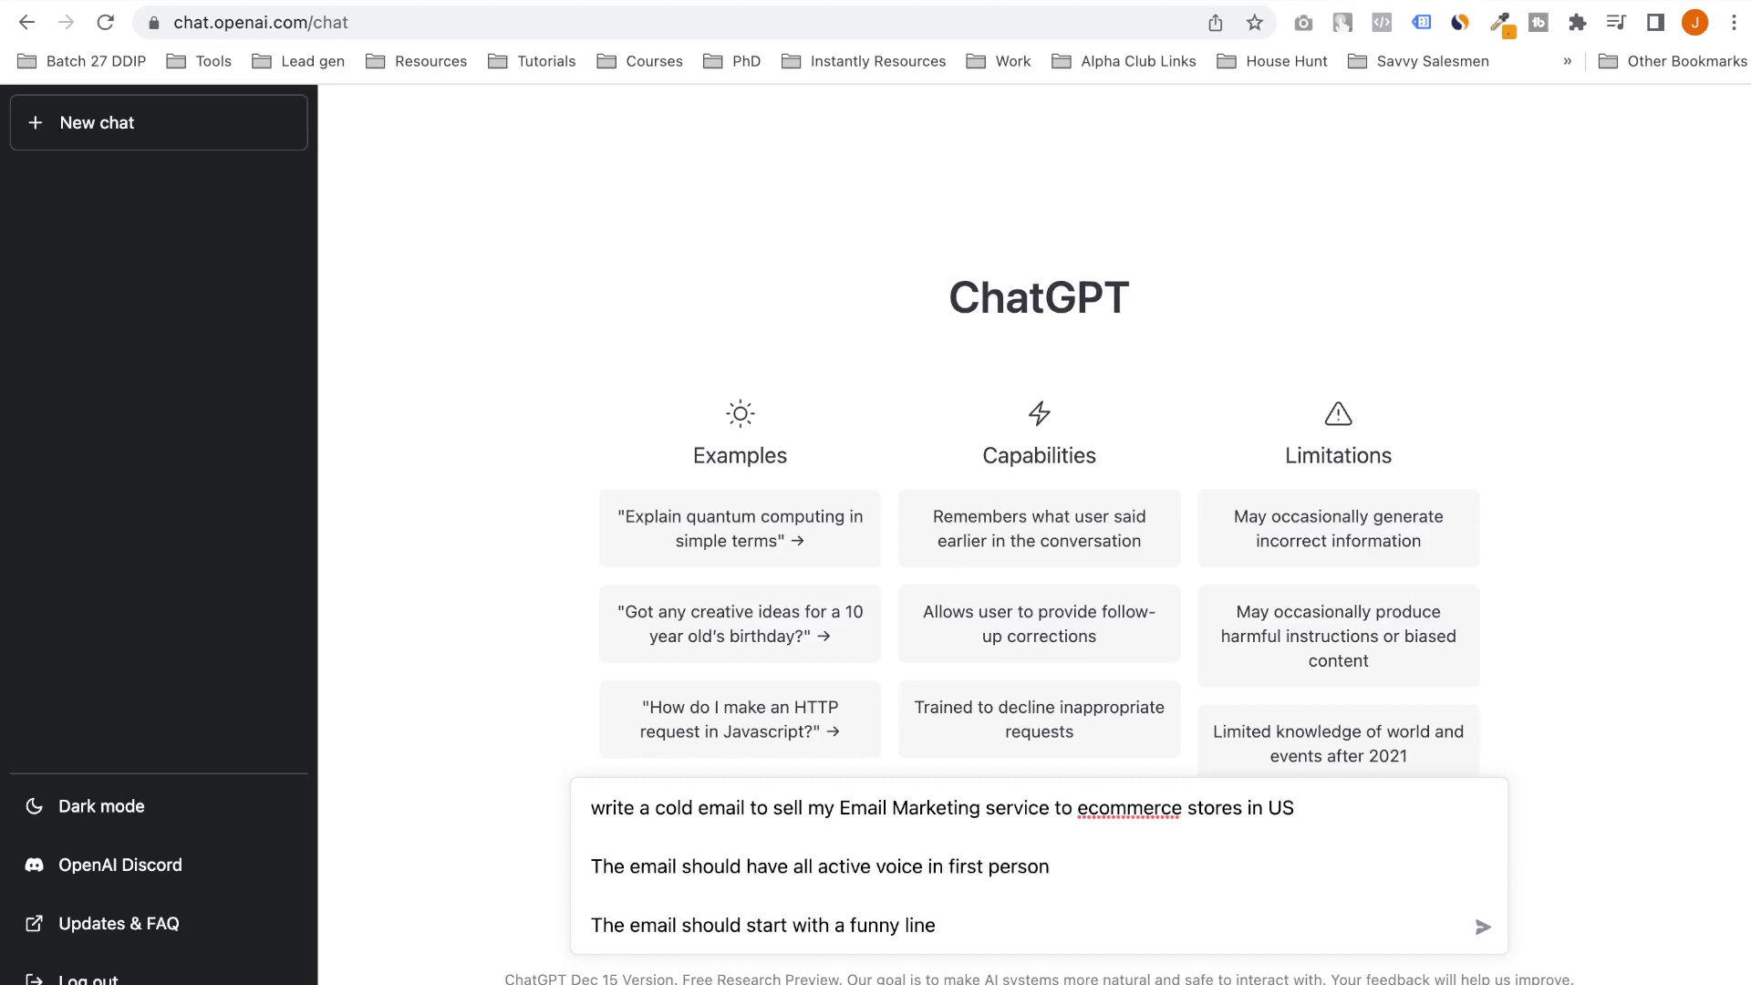
type(" email should start with a funny line about the industry")
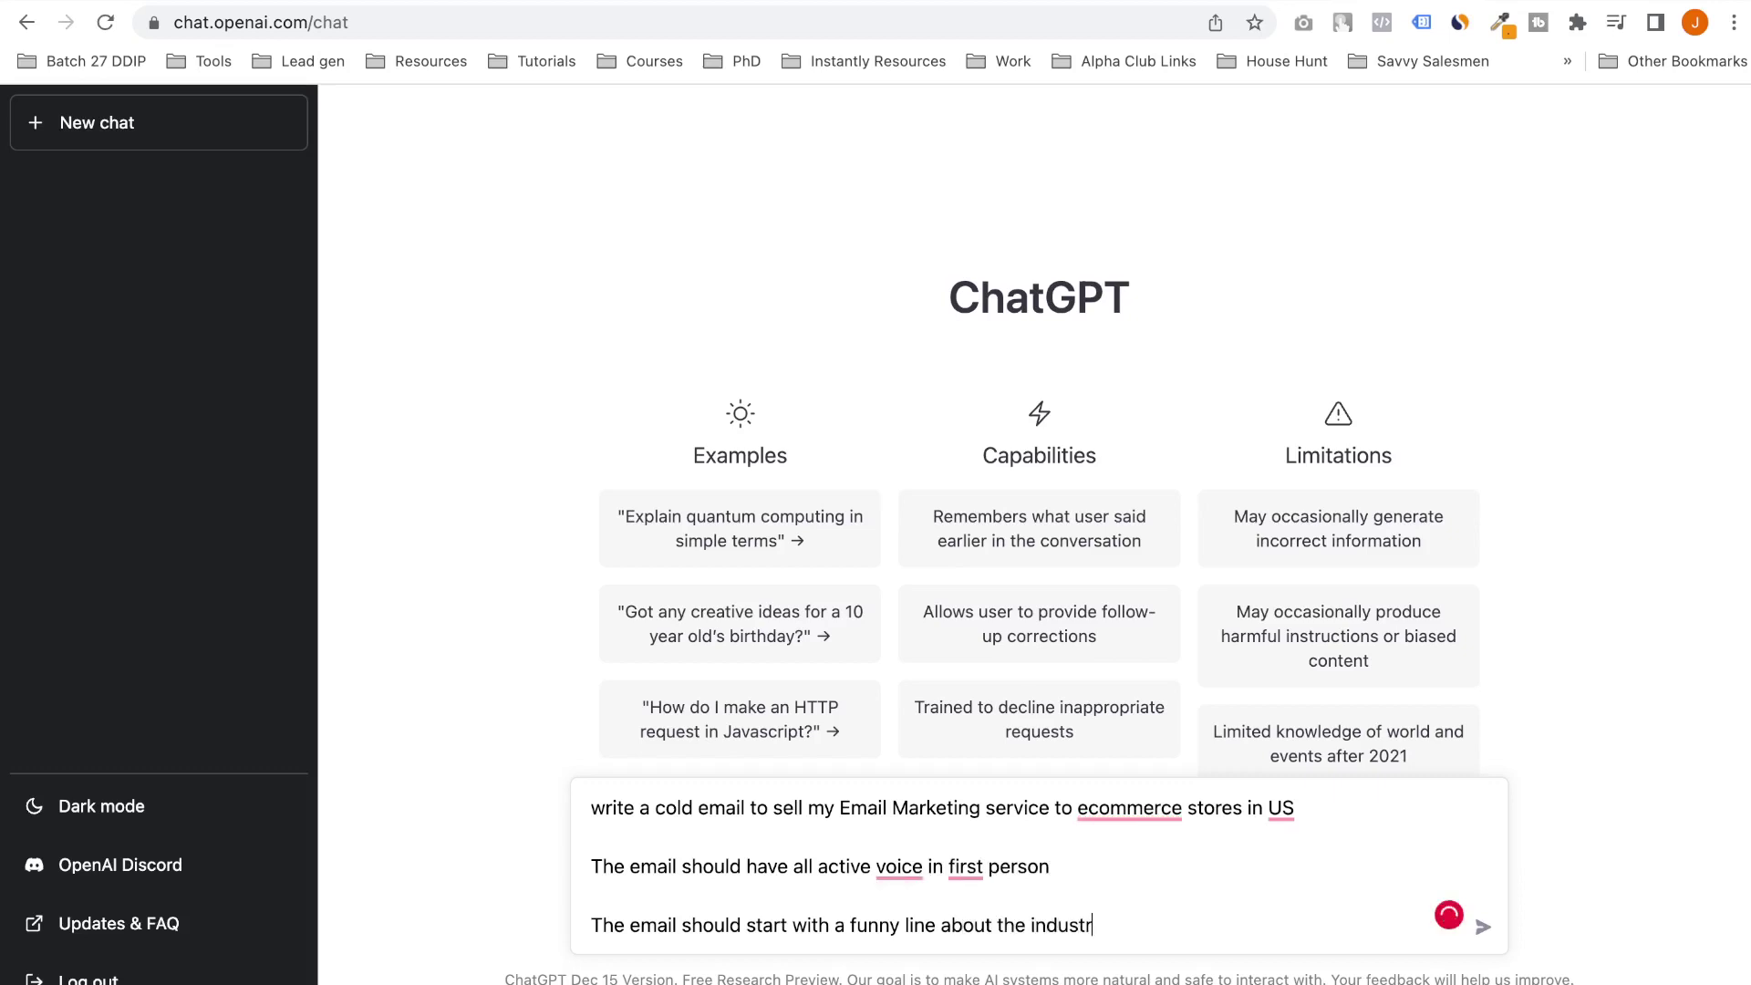
Add a new paragraph at the end of the prompt beginning "Then talk about our casestudy."
key("shift+Return")
key("shift+Return")
type("Then tw")
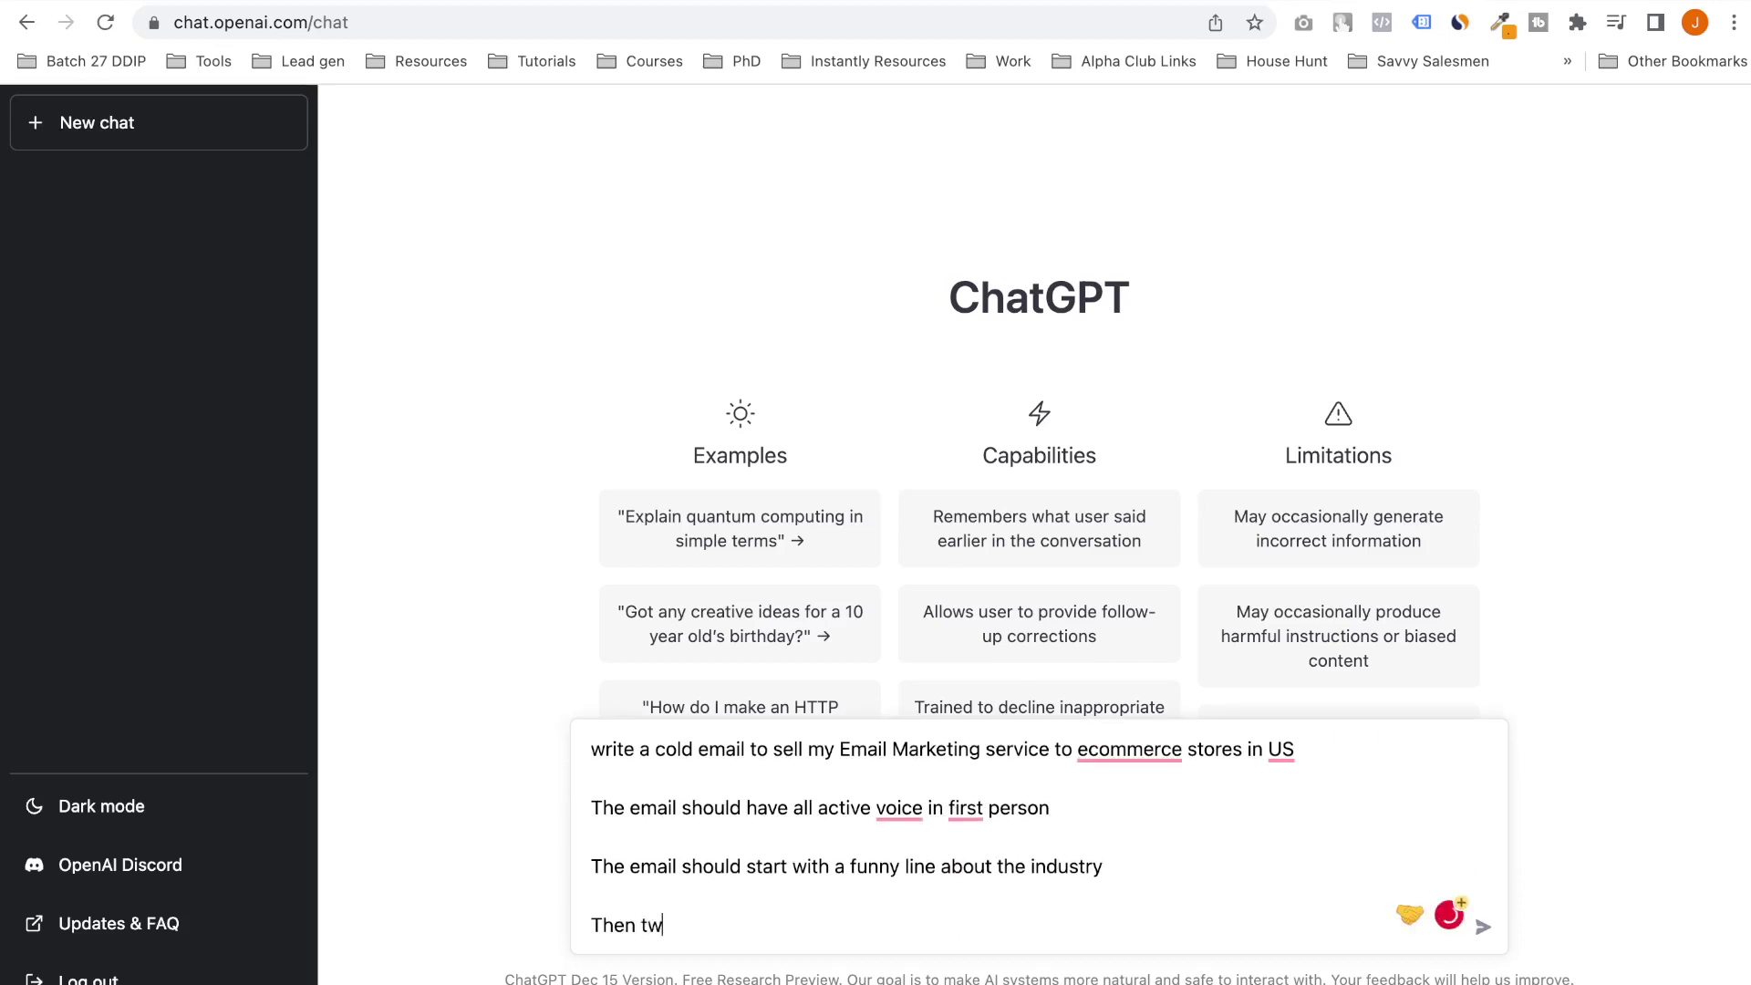
key("BackSpace")
key("BackSpace")
type("talk about our case stud")
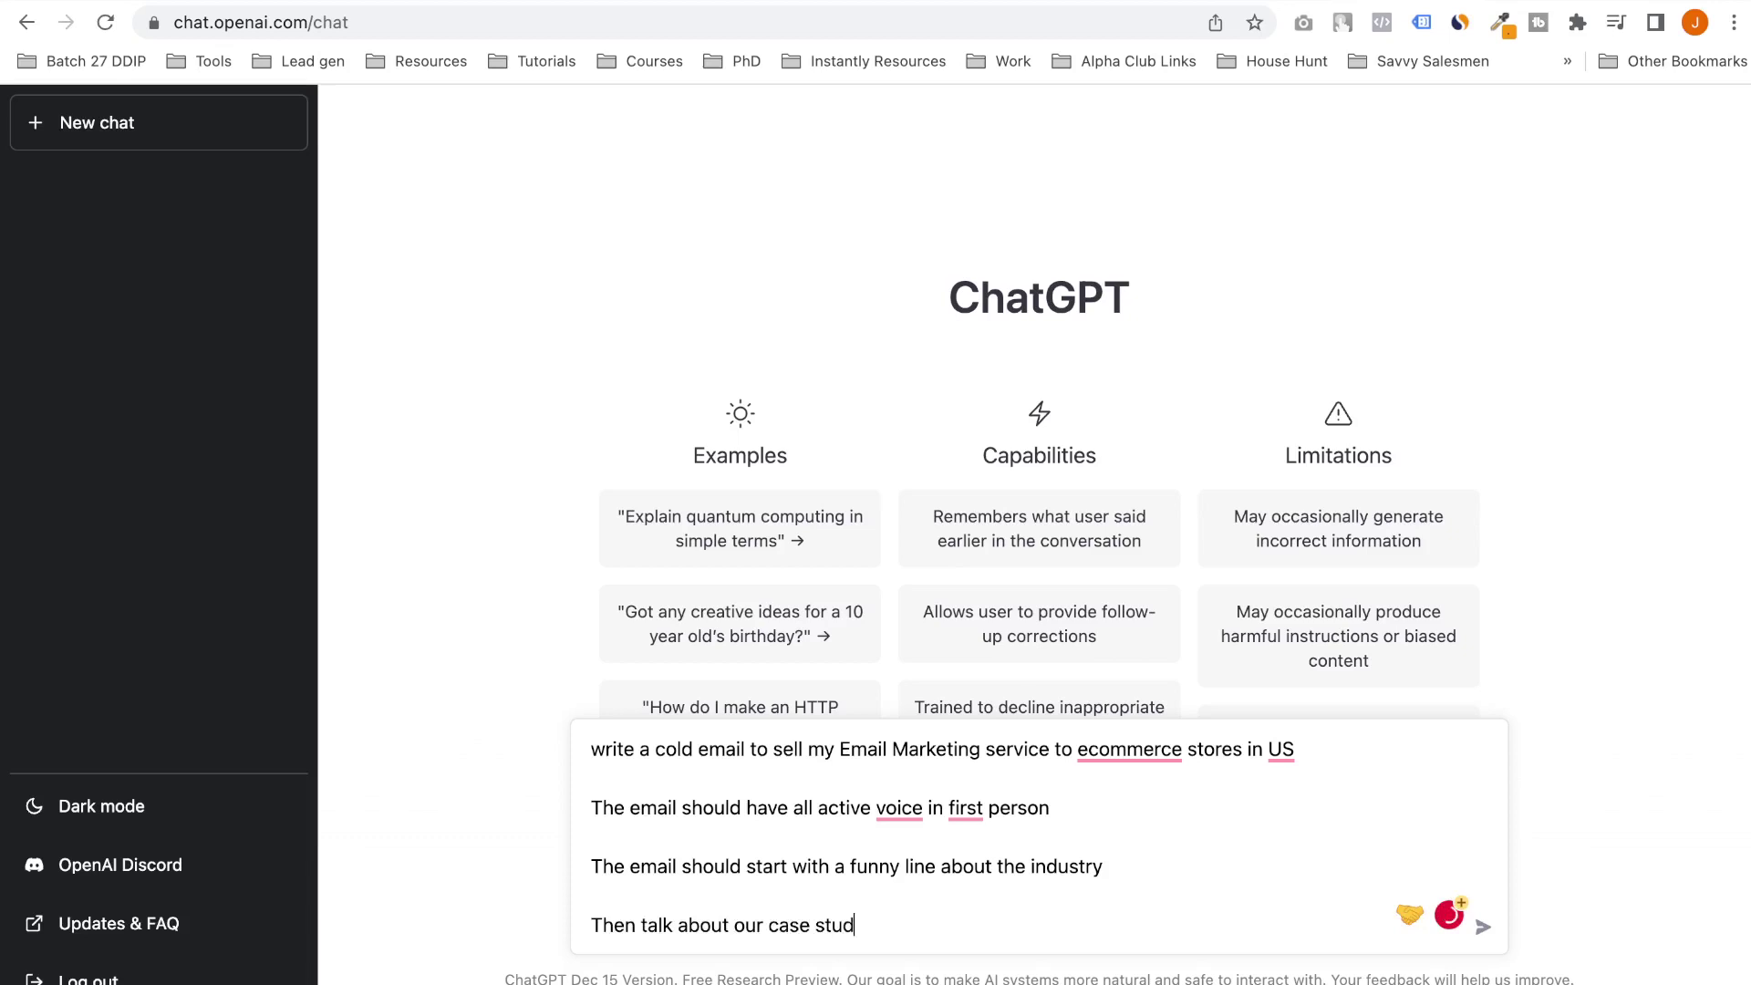
type("y. We")
Continue the case study paragraph with "We brought in about $50,000 USD for our client XYZ Company in the last 1 month alone"
key("BackSpace")
type("a")
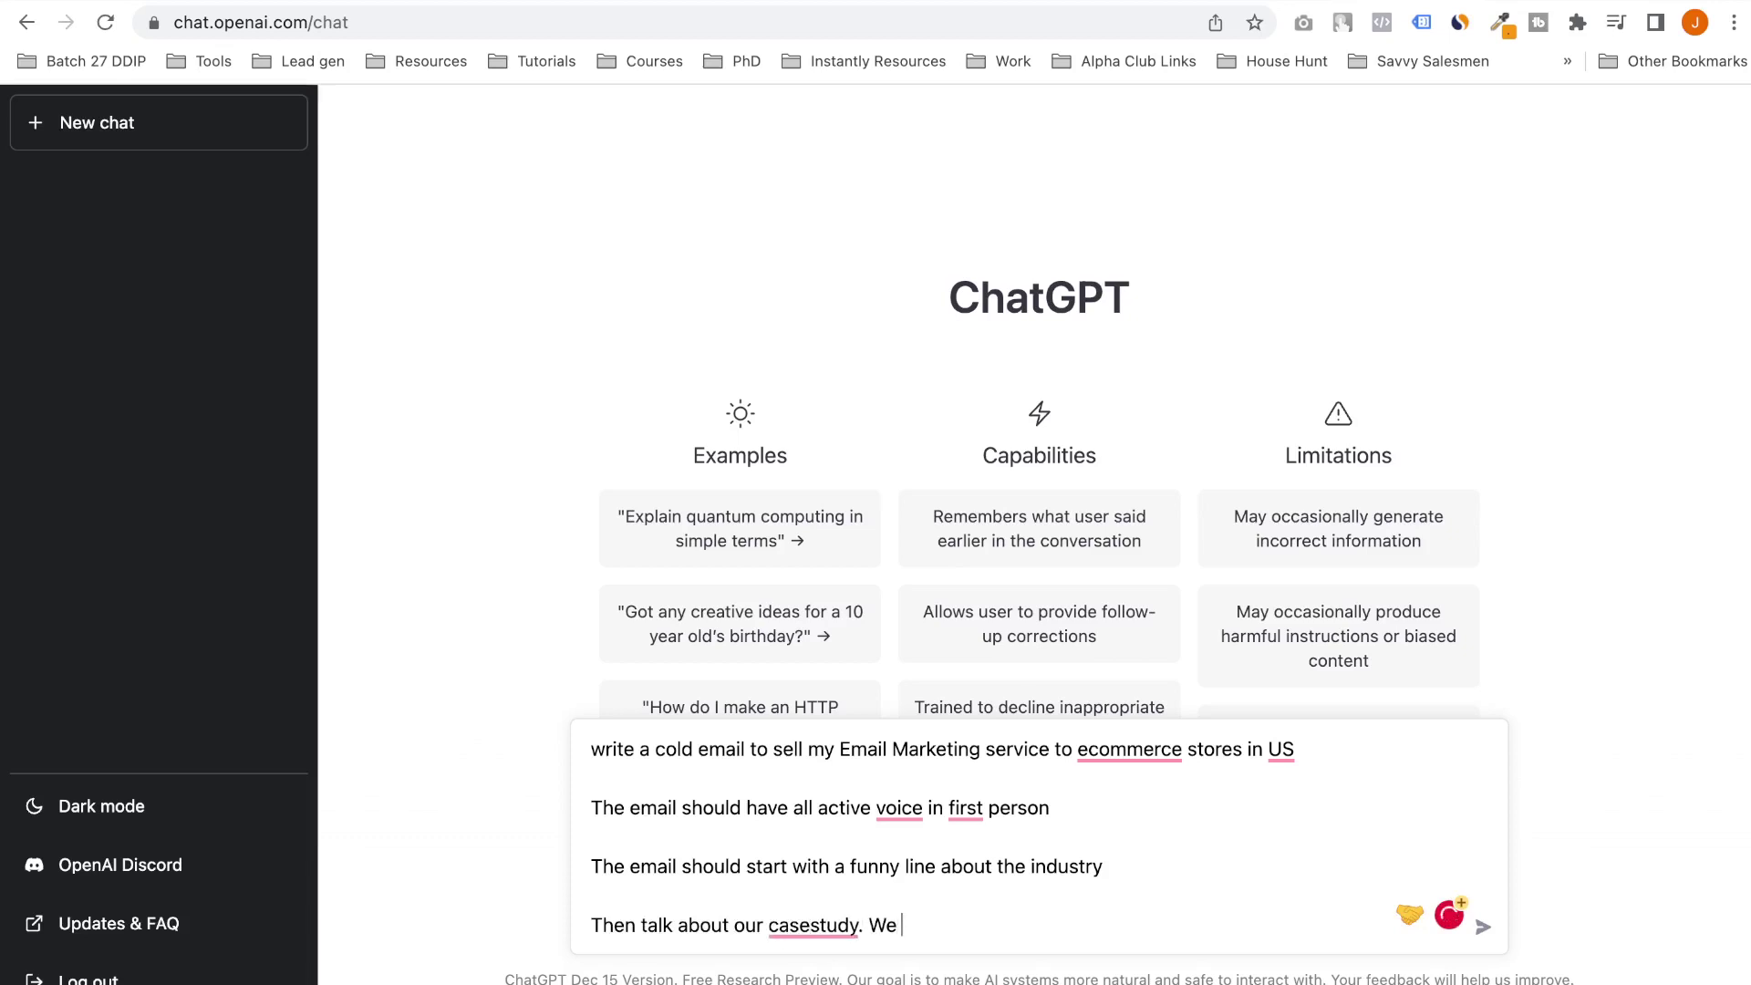
type("bo")
key("BackSpace")
type("rought in about ")
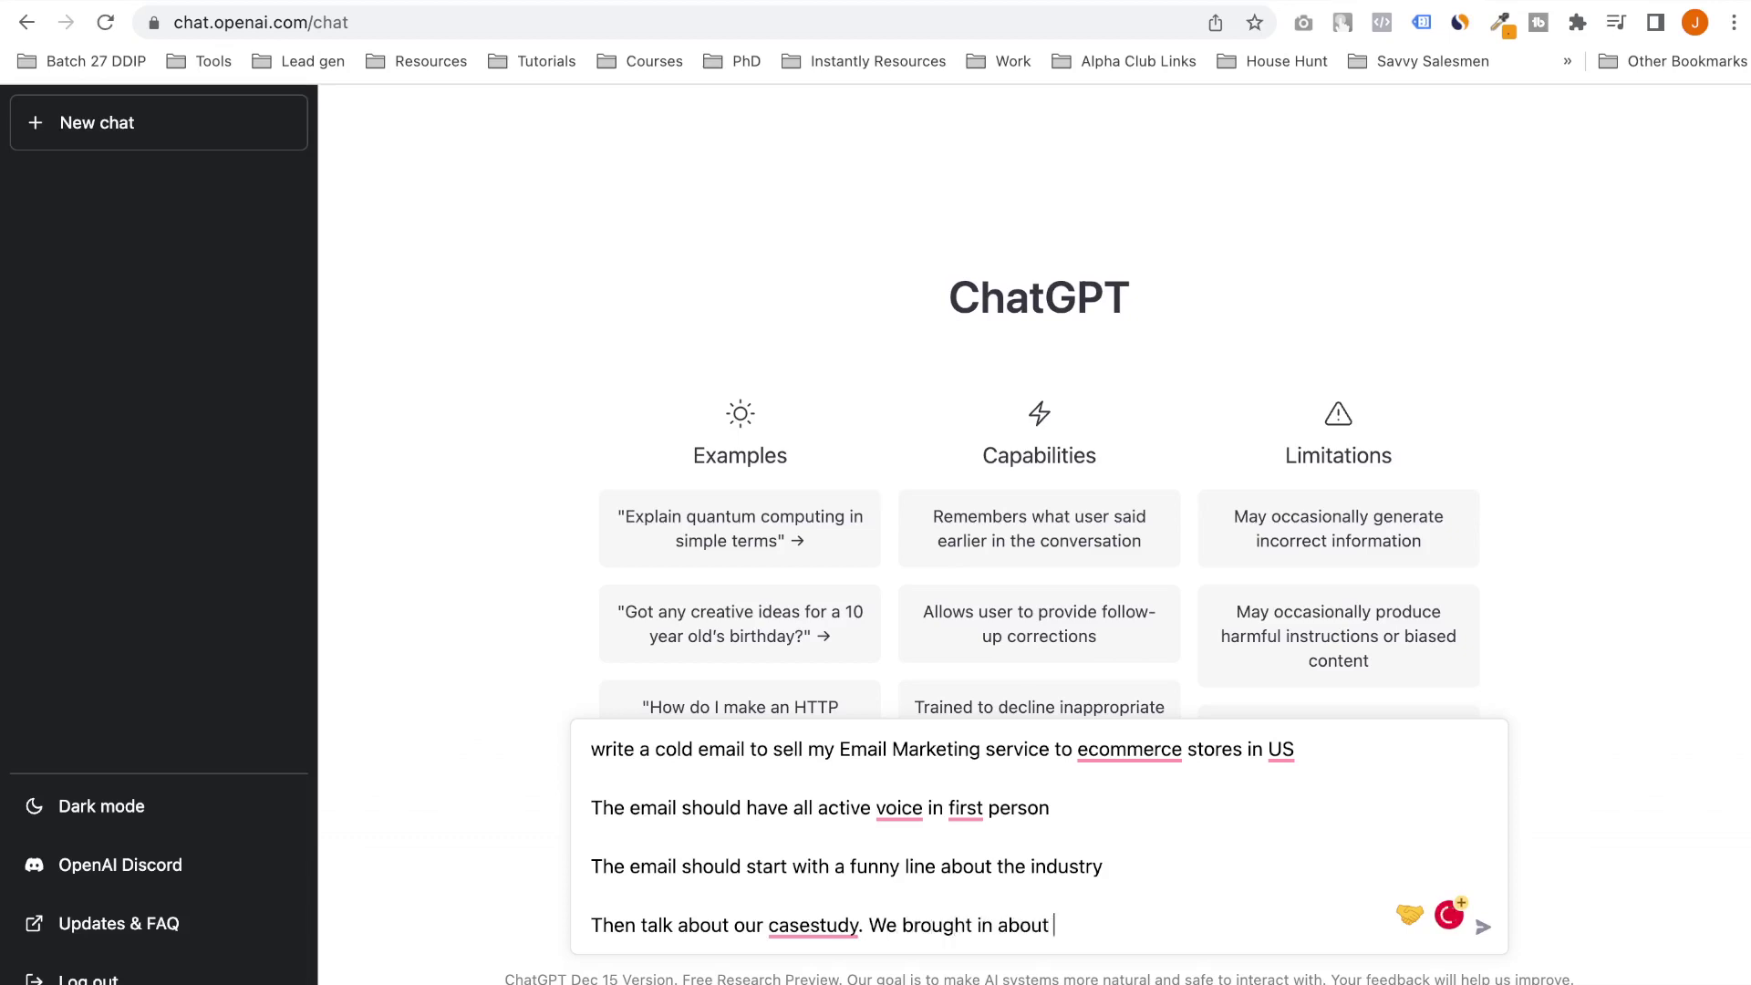
type("$50,000 USD for our client ")
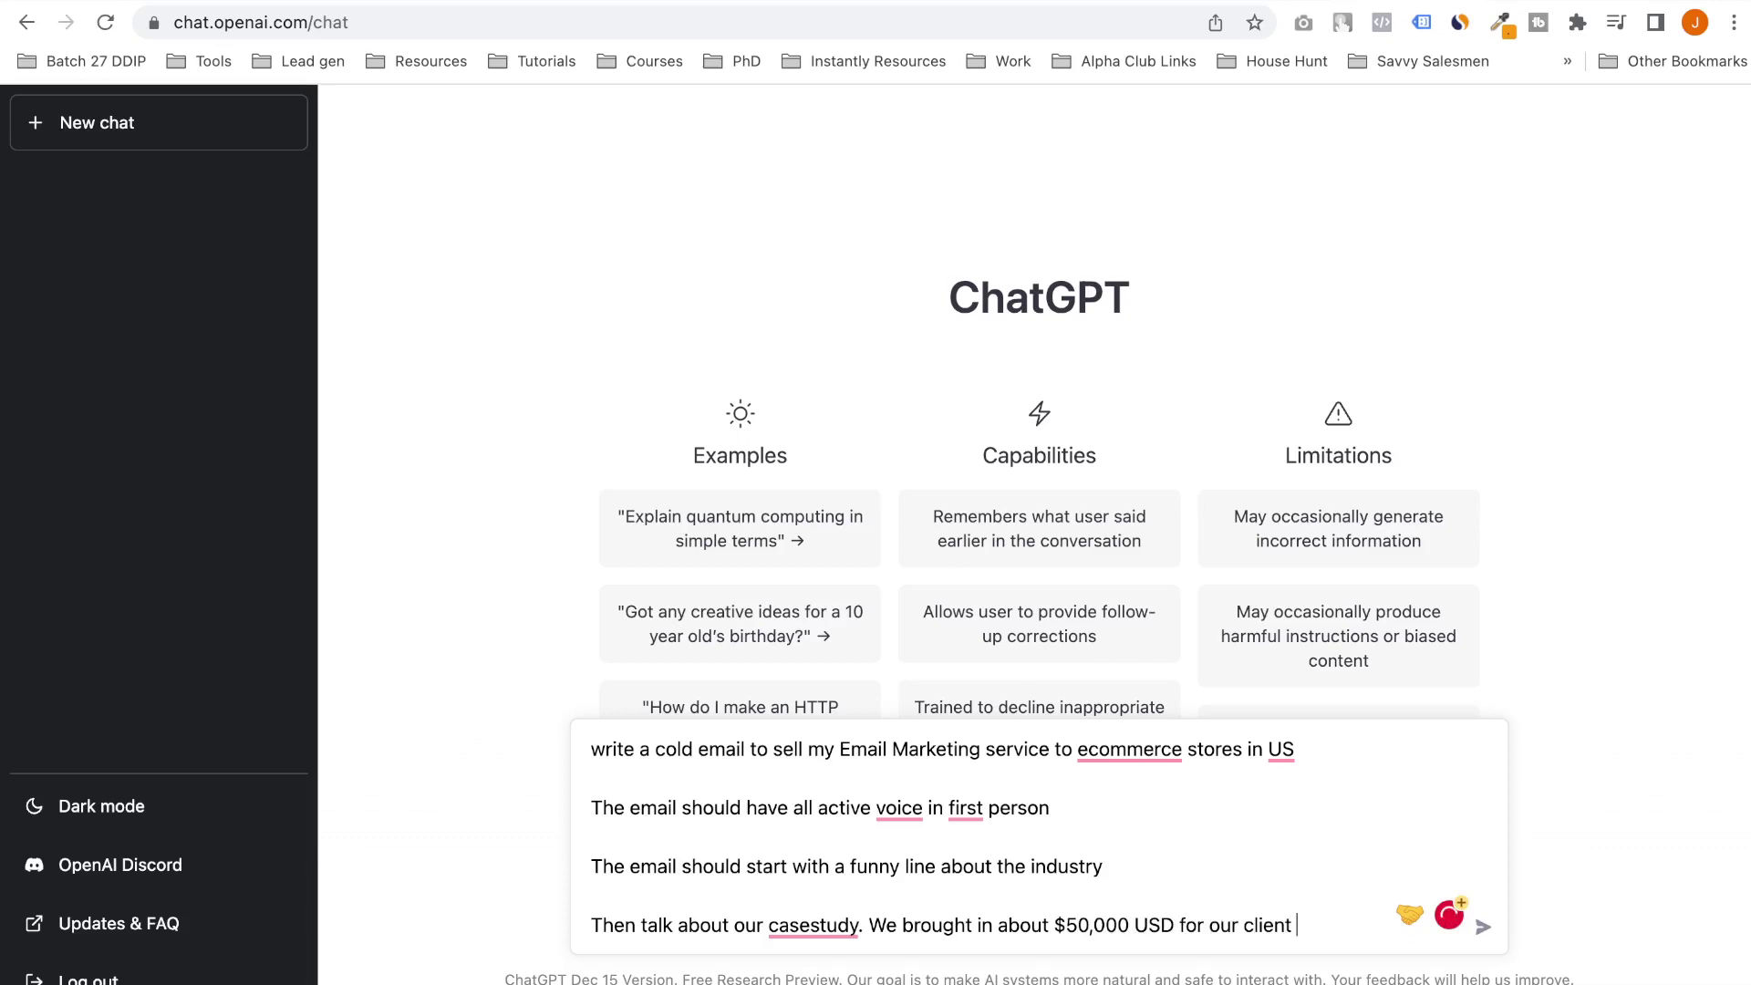
type("XYZ Company in")
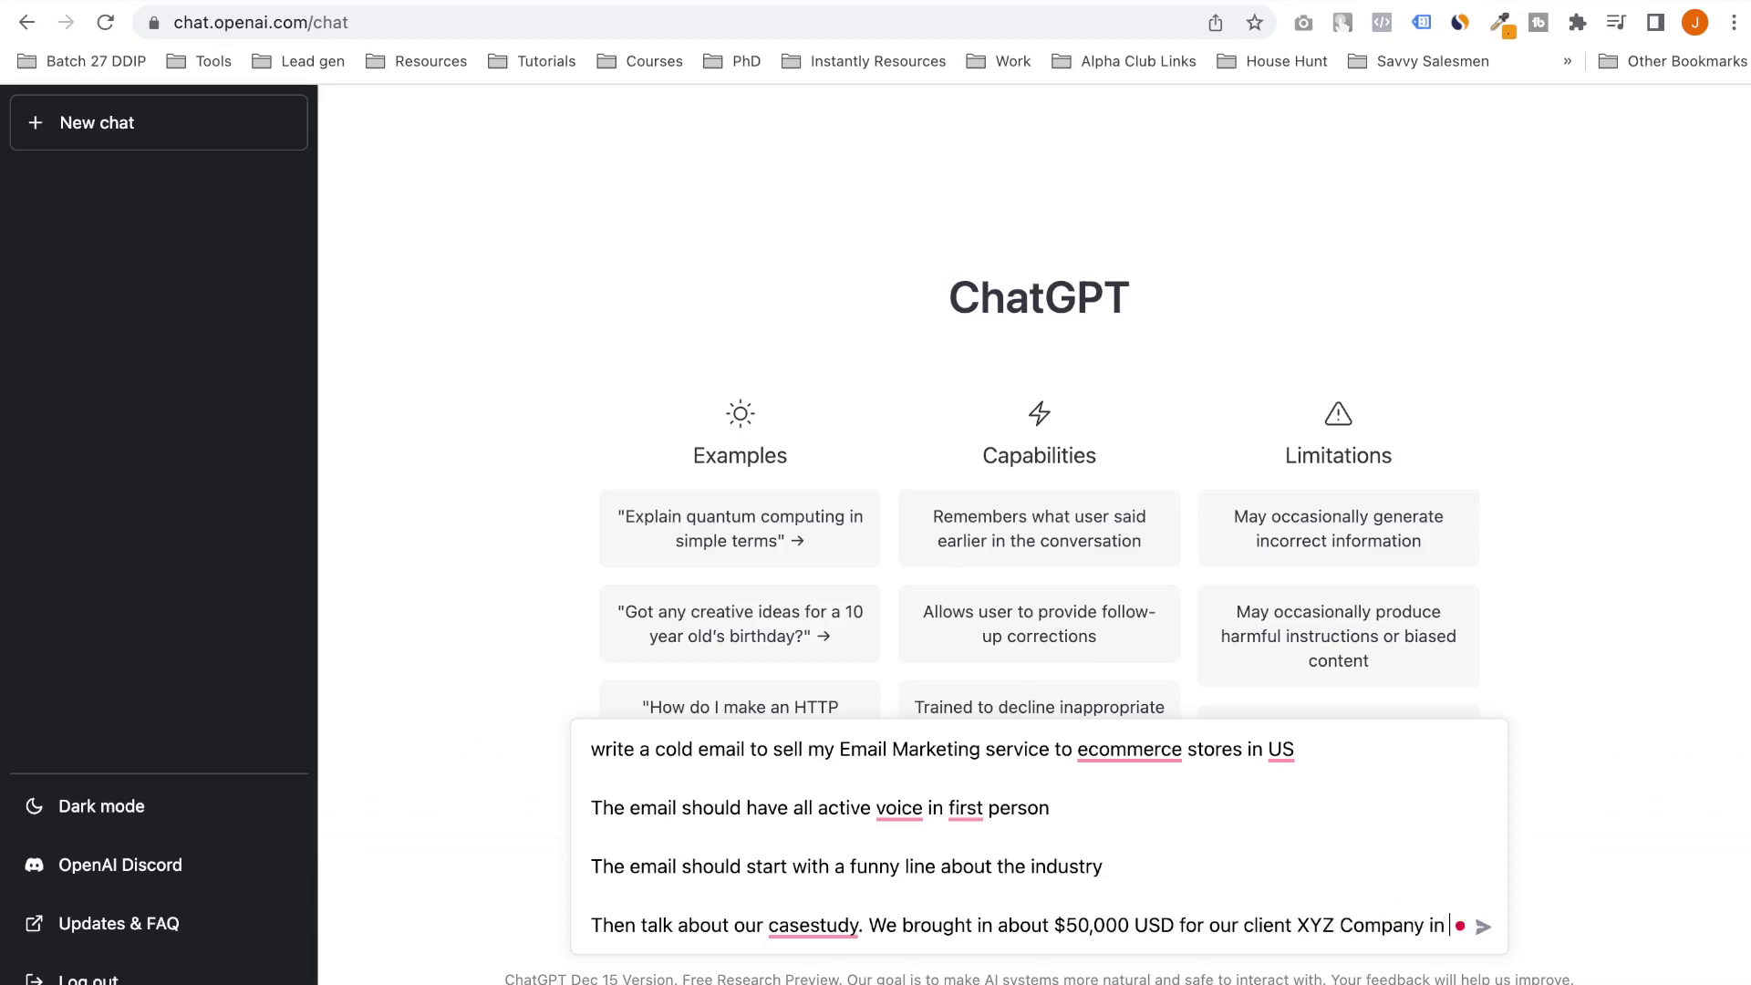
type(" the last 1")
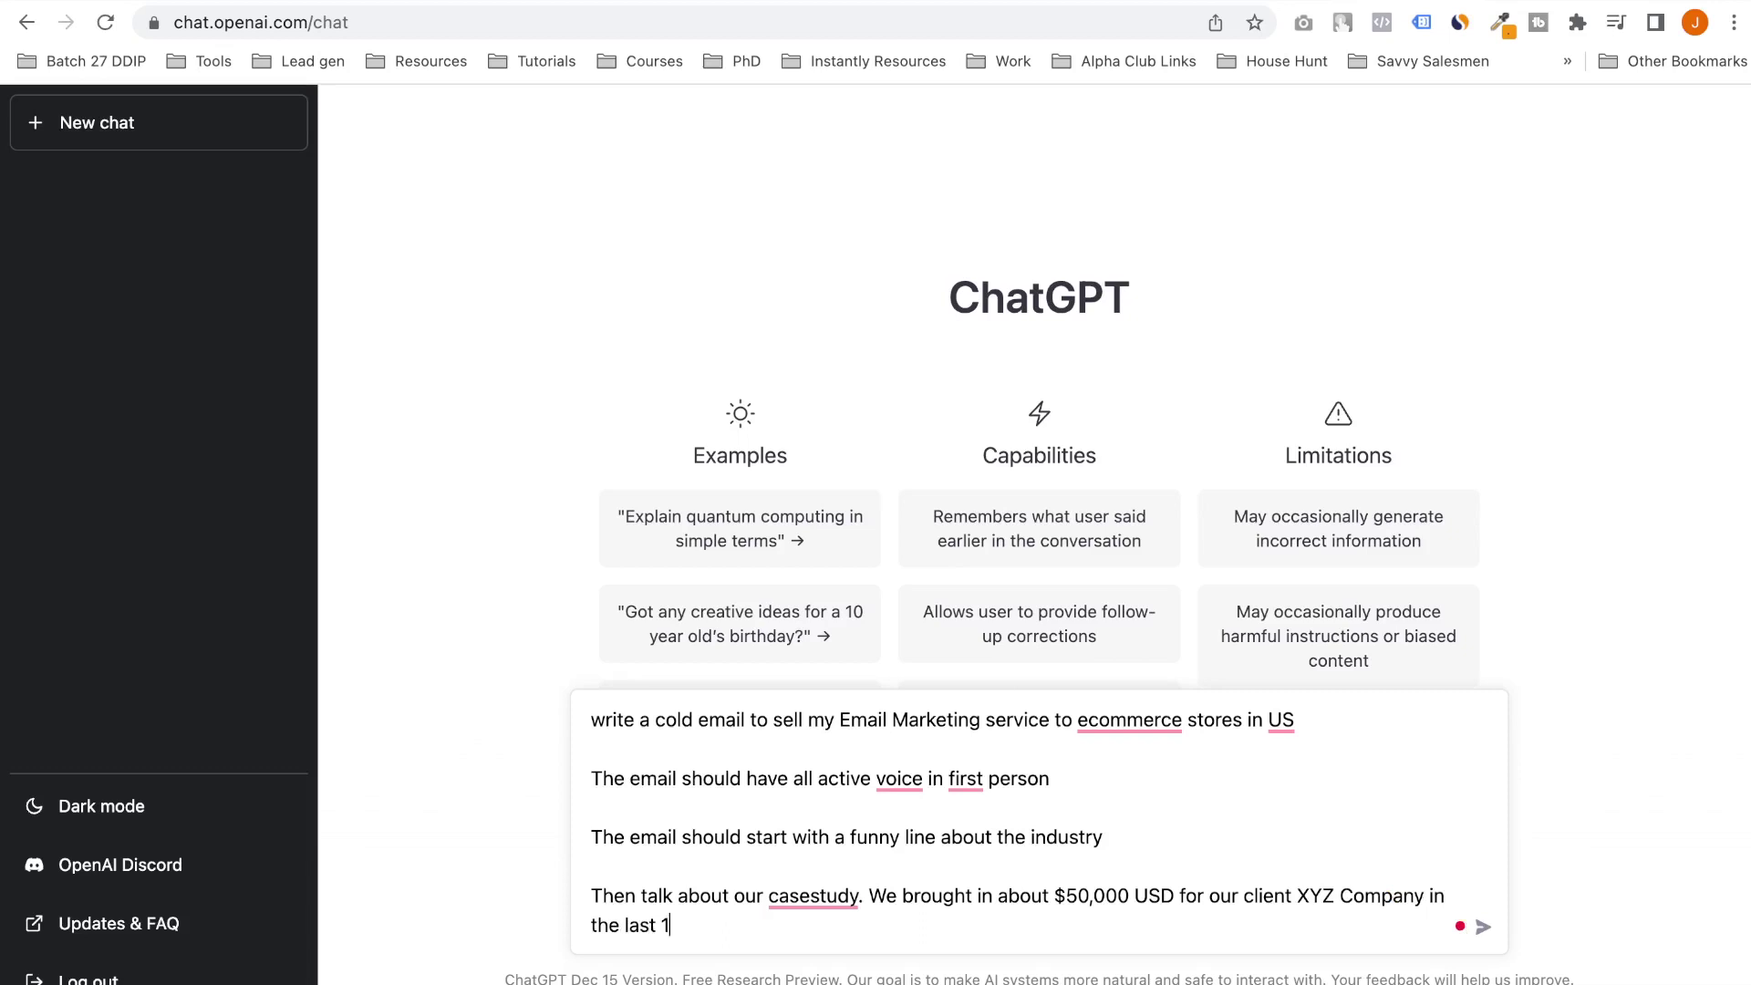
type(" month alone")
Add a closing paragraph: "The email should conclude with a call to action, asking the CEO to book a meeting with us"
key("shift+Return")
key("shift+Return")
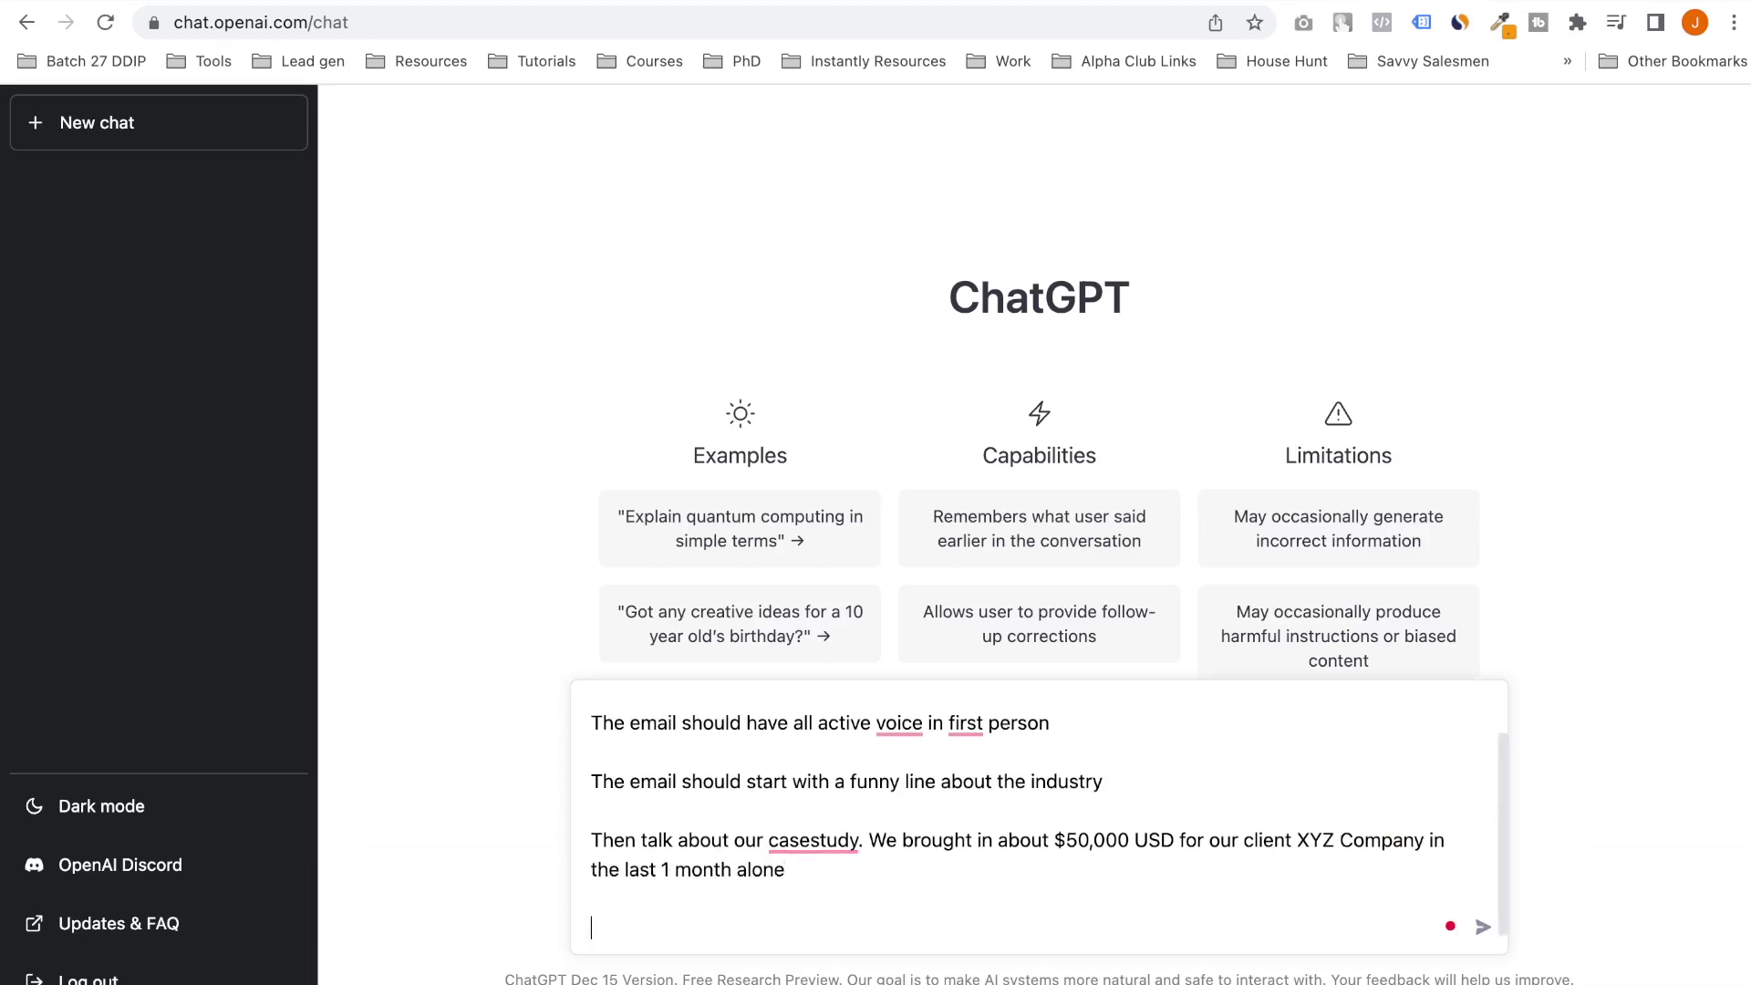
type("The email should concl")
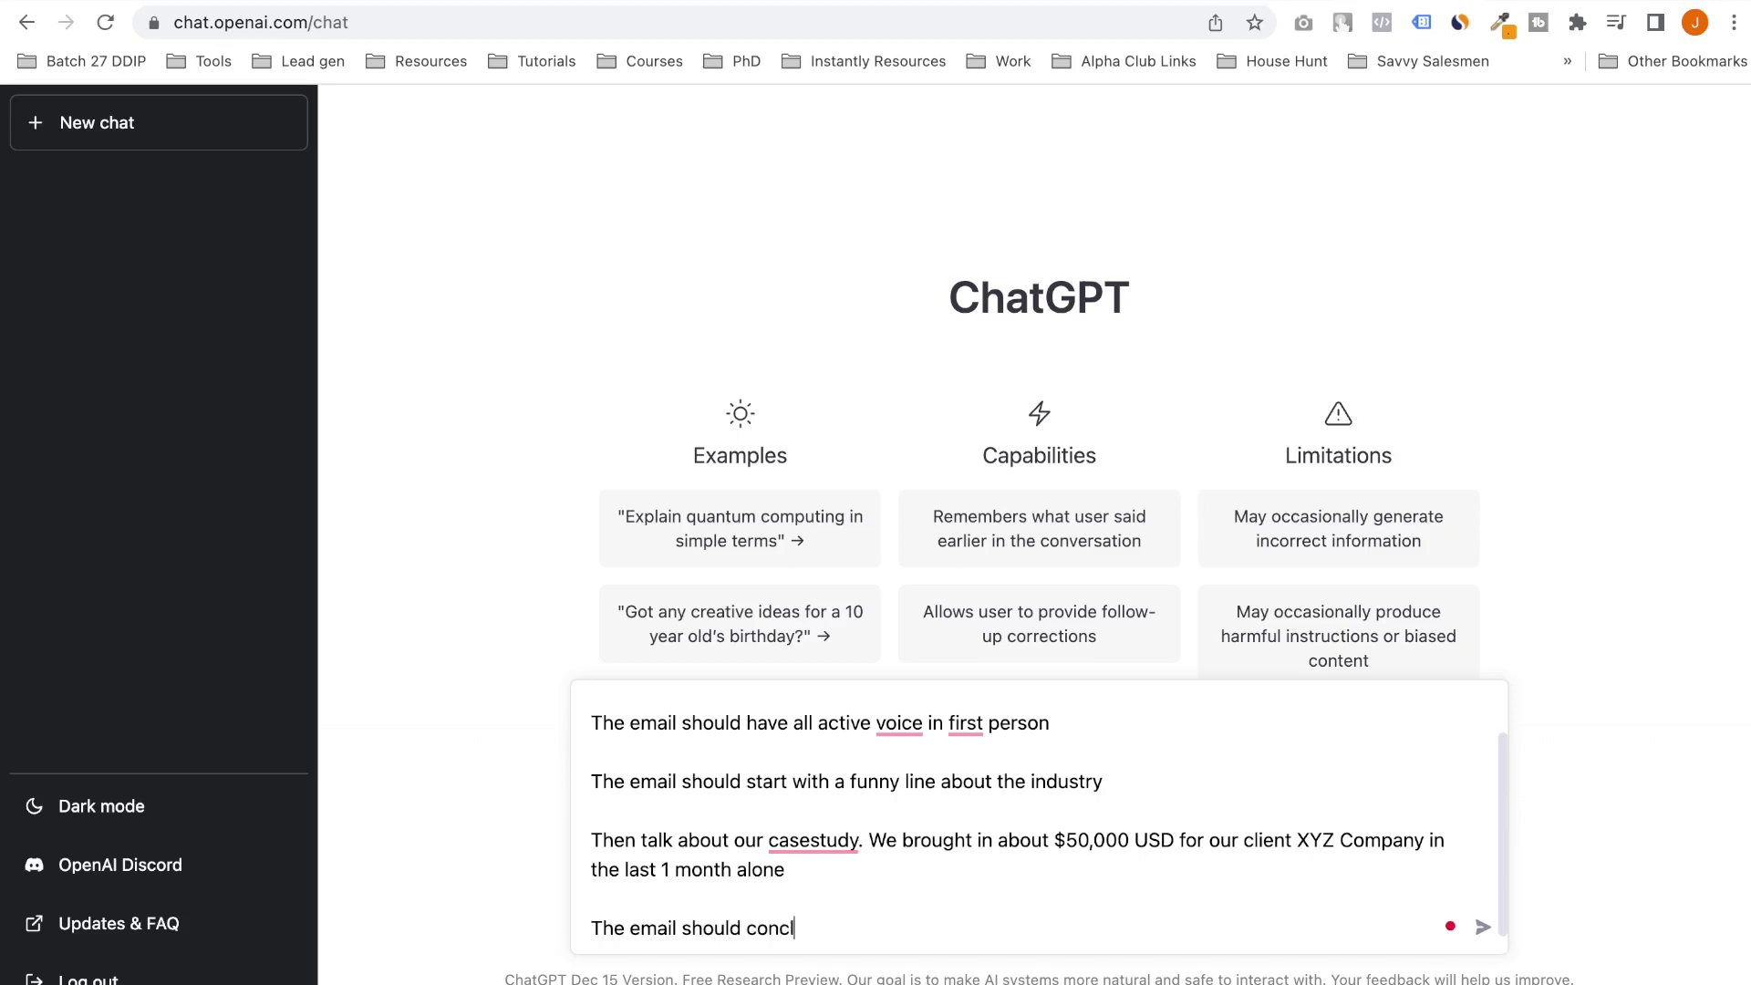
type("ude with a call")
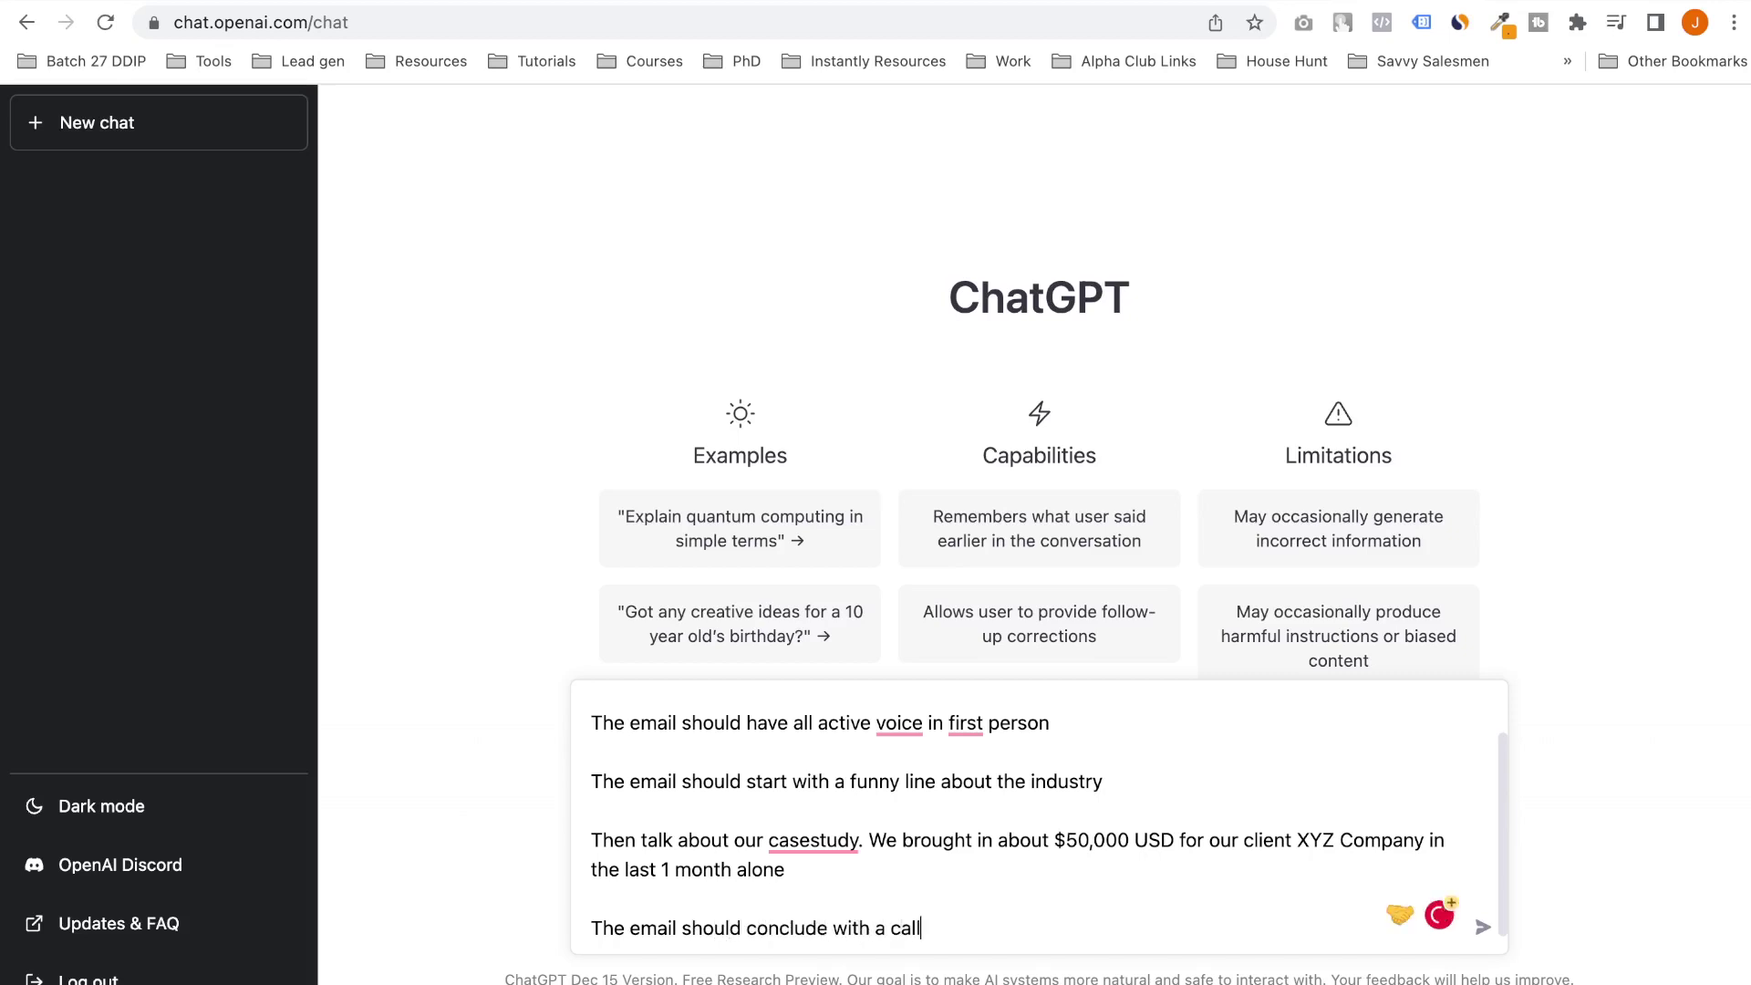
type(" to action, asking t")
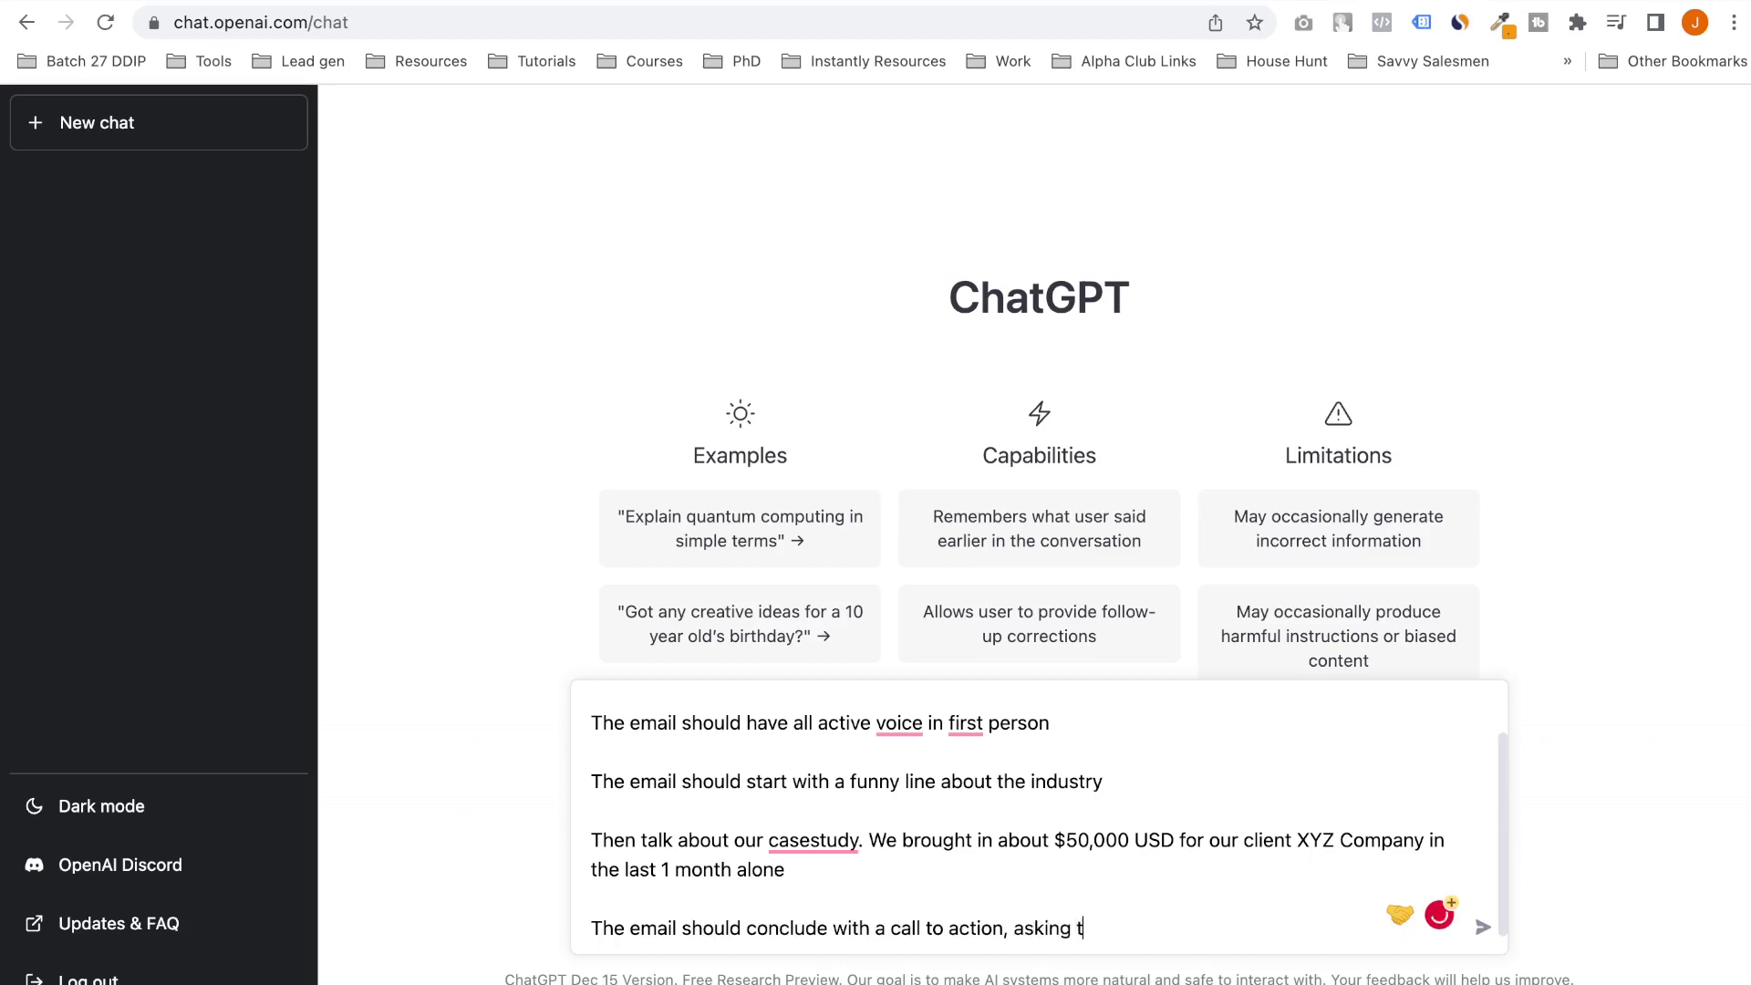
type("he b")
key("BackSpace")
type("CEO to book")
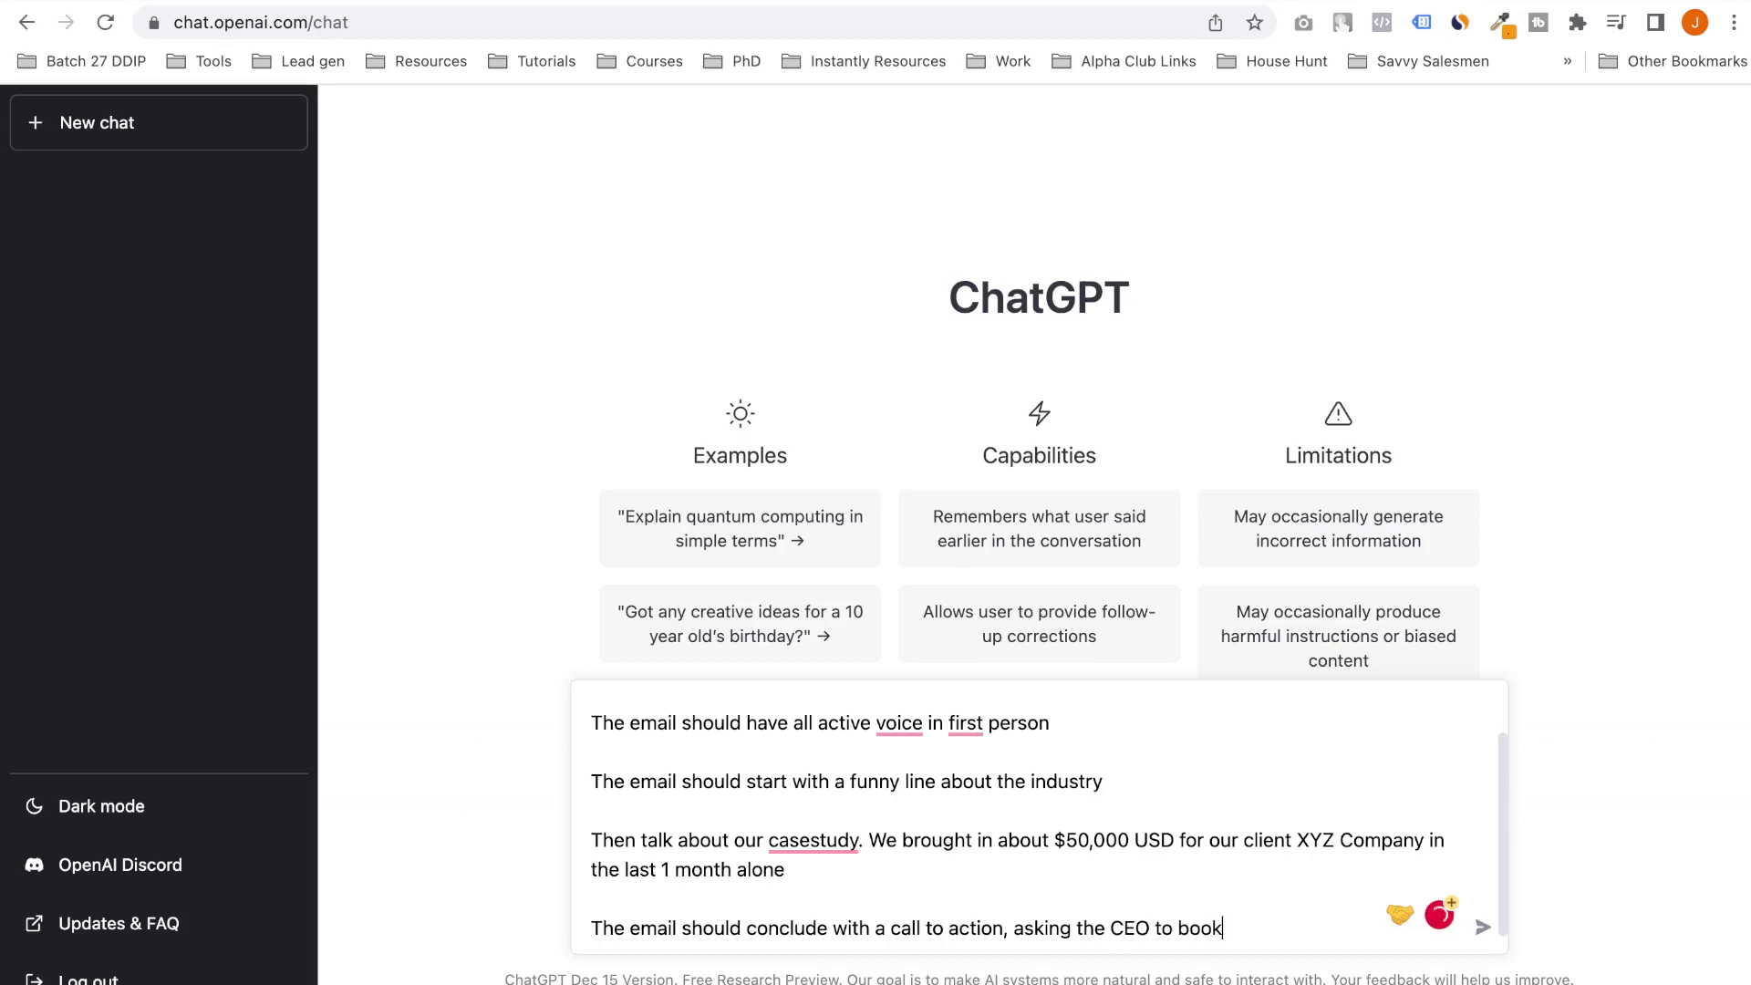
type(" a meeting with us")
In the prompt's first line, correct "ecommerce" to "eCommerce" and insert "CEOs of" before it
scroll(1038, 816, "up", 1)
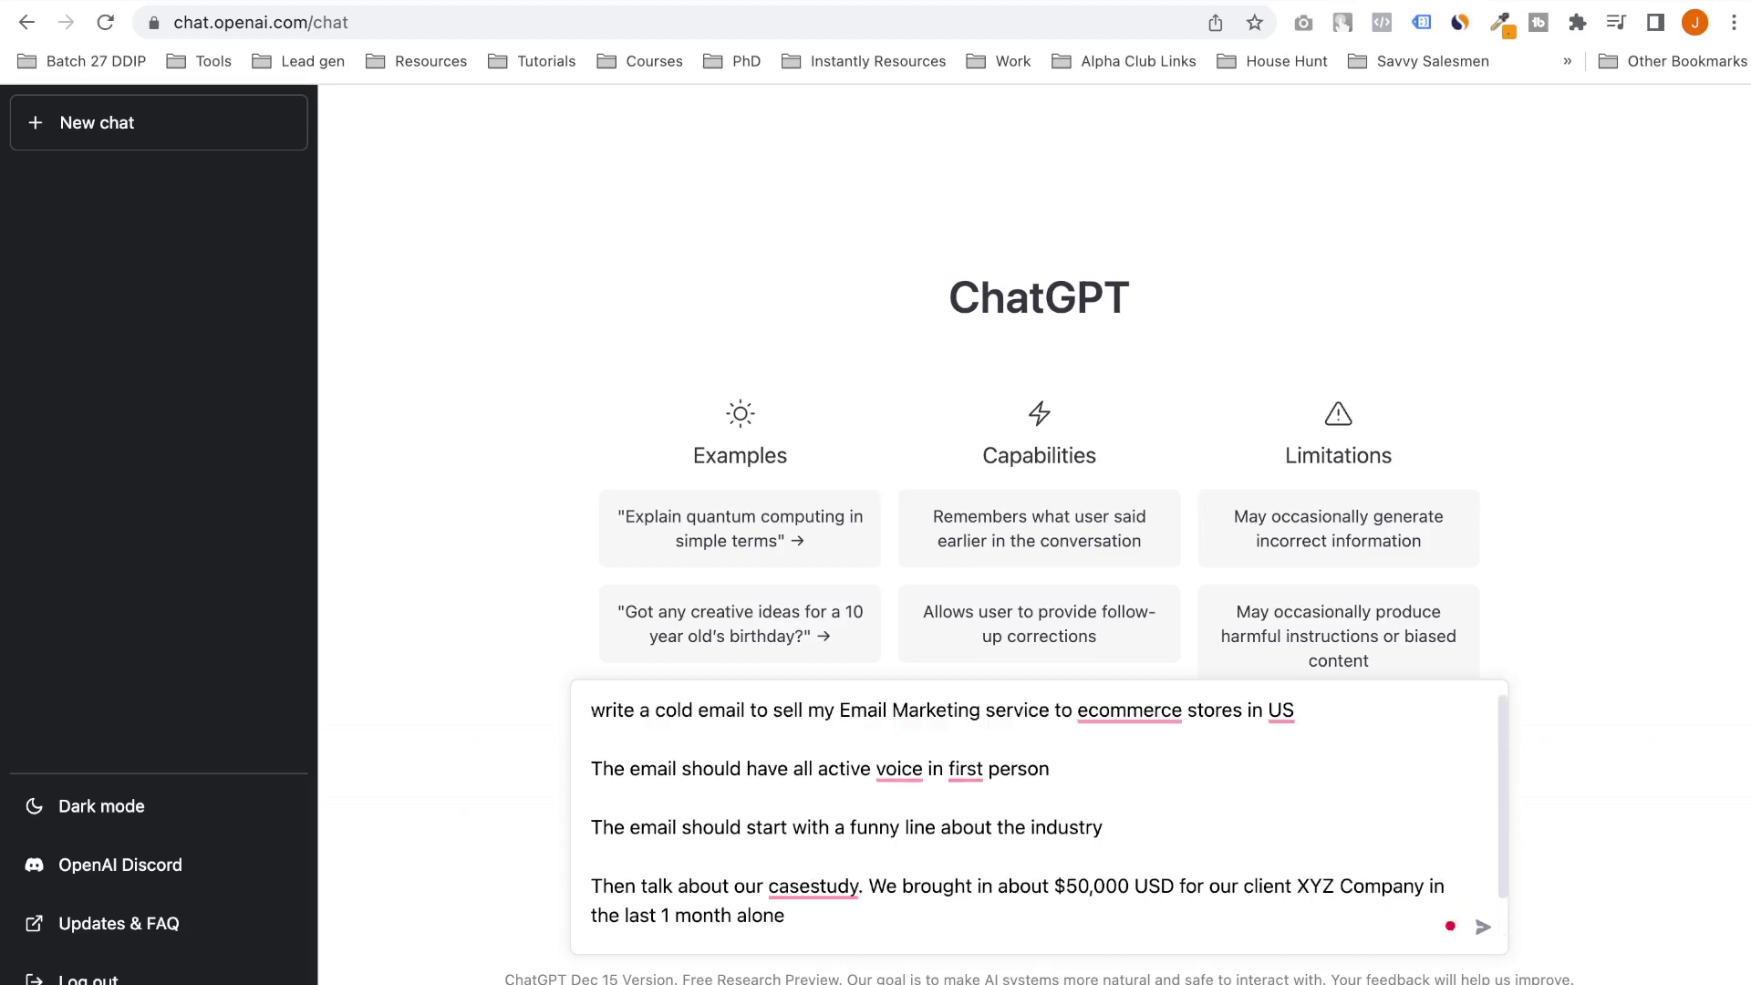
mouse_move(1129, 710)
left_click(1139, 754)
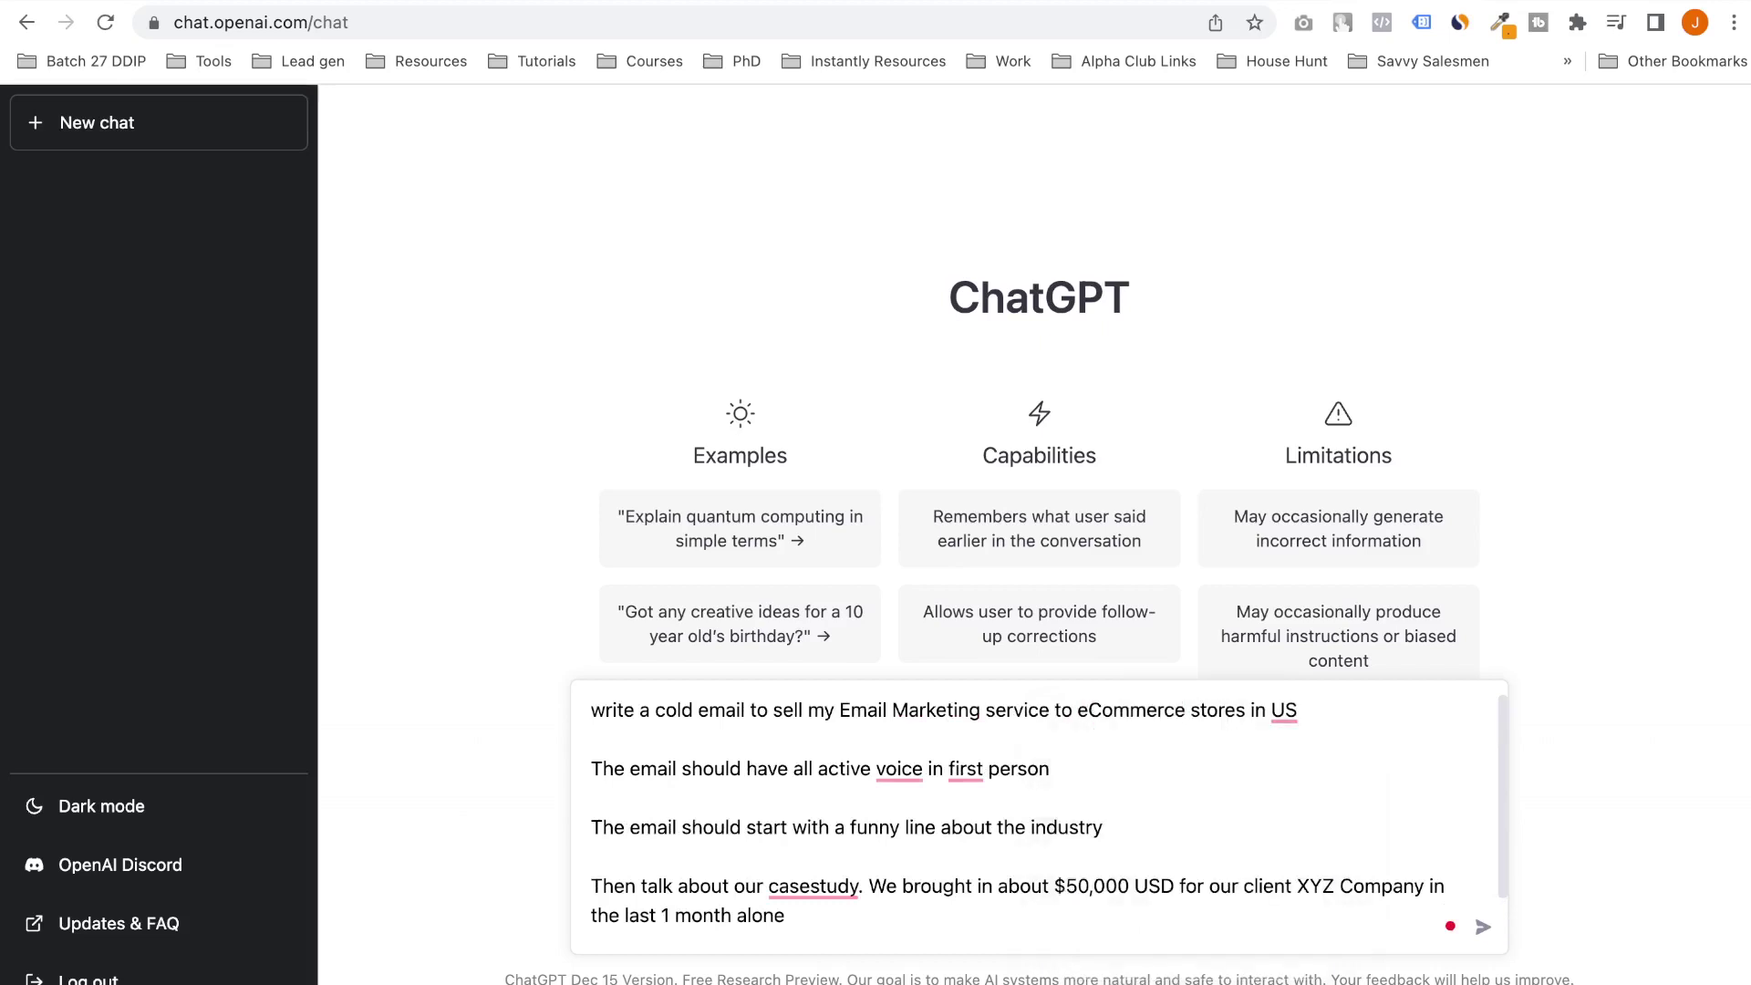
left_click(1078, 709)
type("CEOs of")
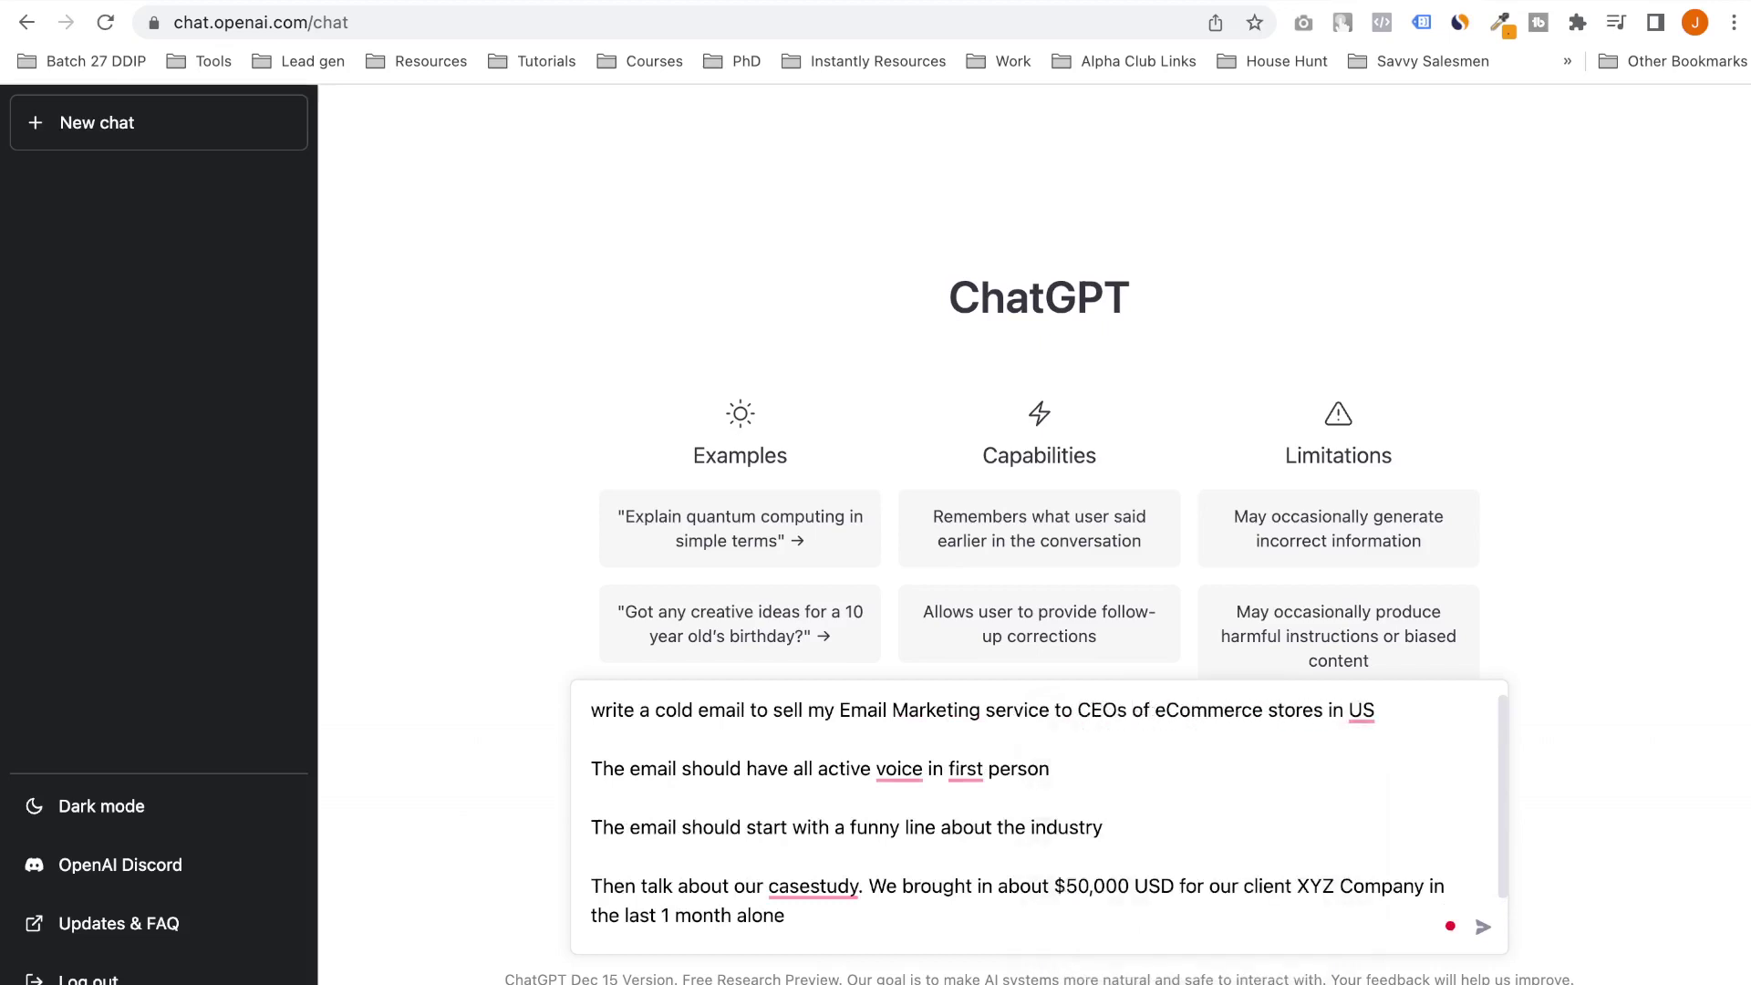
Submit the completed cold email prompt to generate the email
key("ctrl+a")
key("Right")
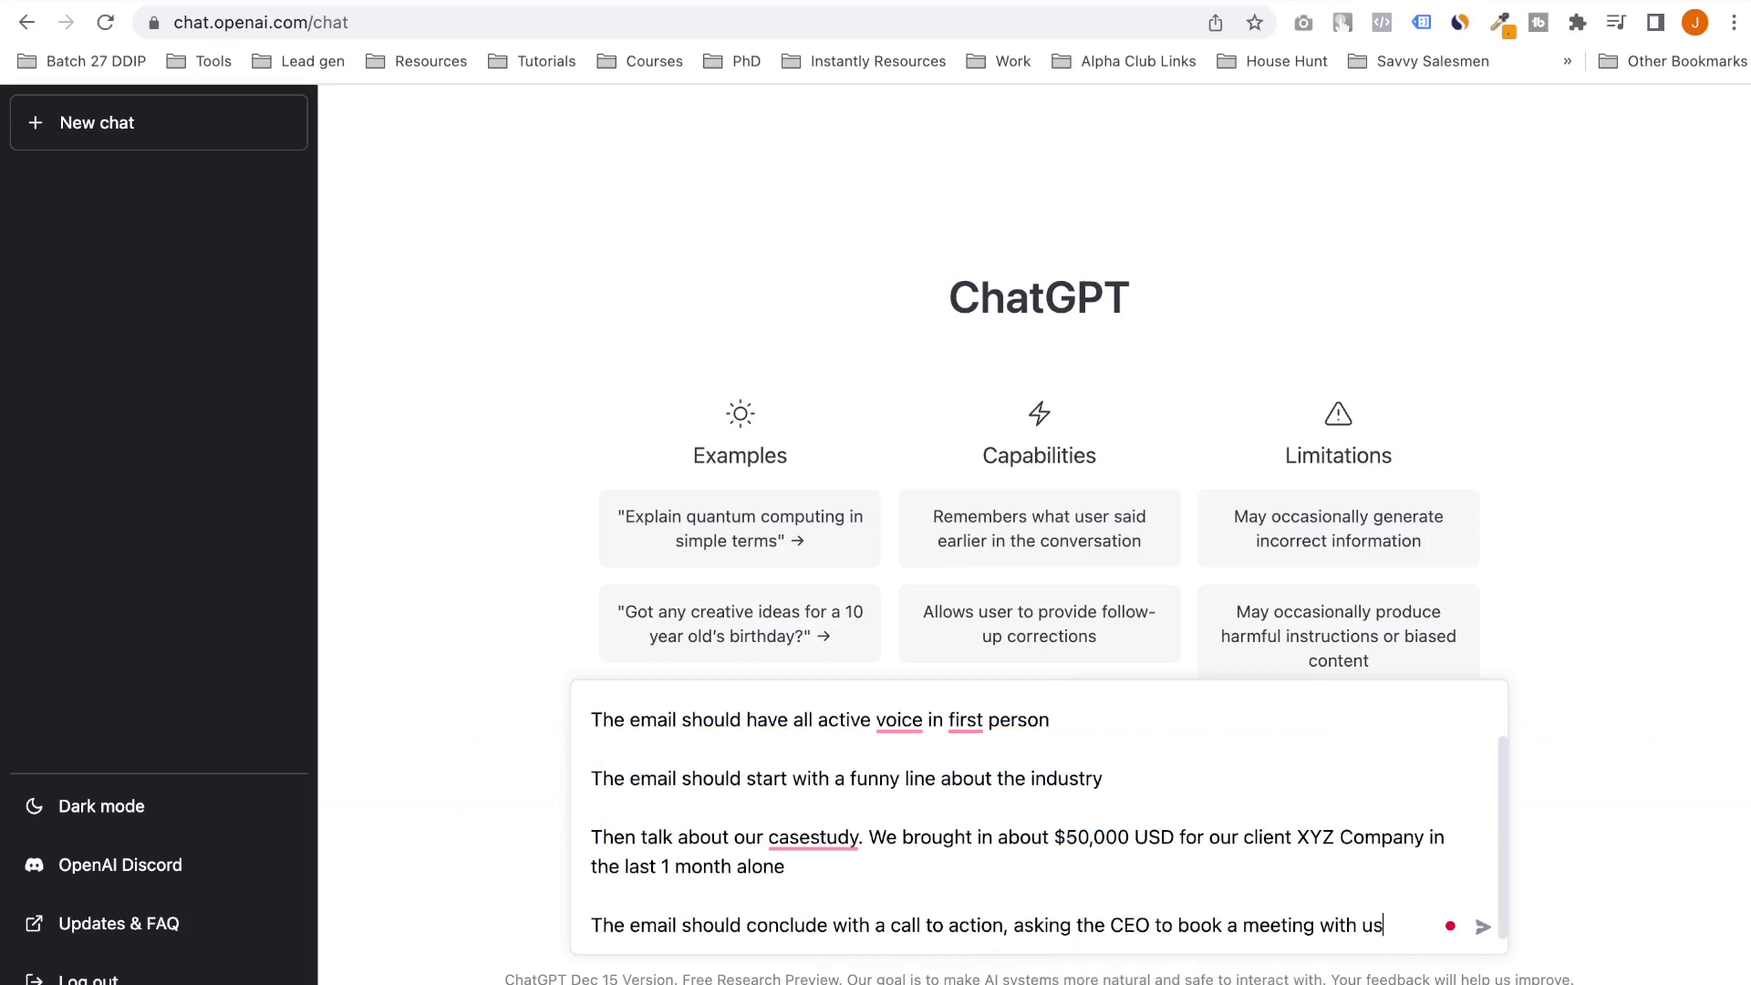
key("Return")
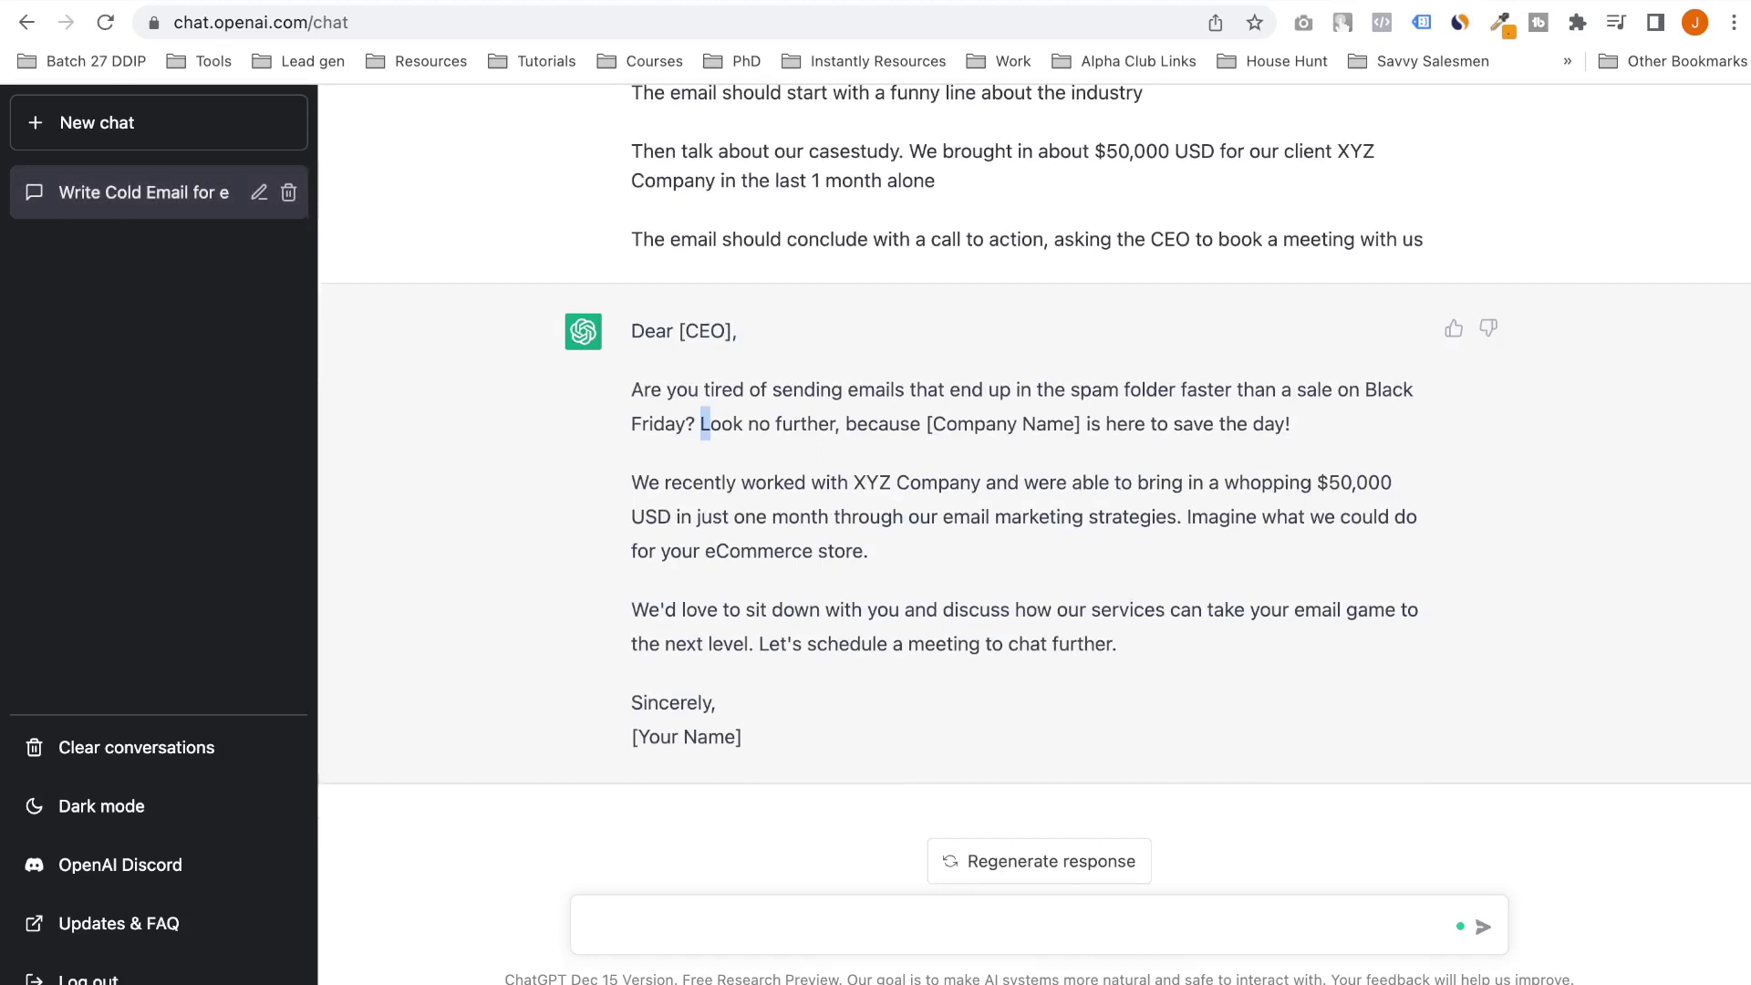
Review the generated email's opening, case study and meeting request paragraphs, and select the whole email from greeting to signature
left_click_drag(700, 424, 1291, 424)
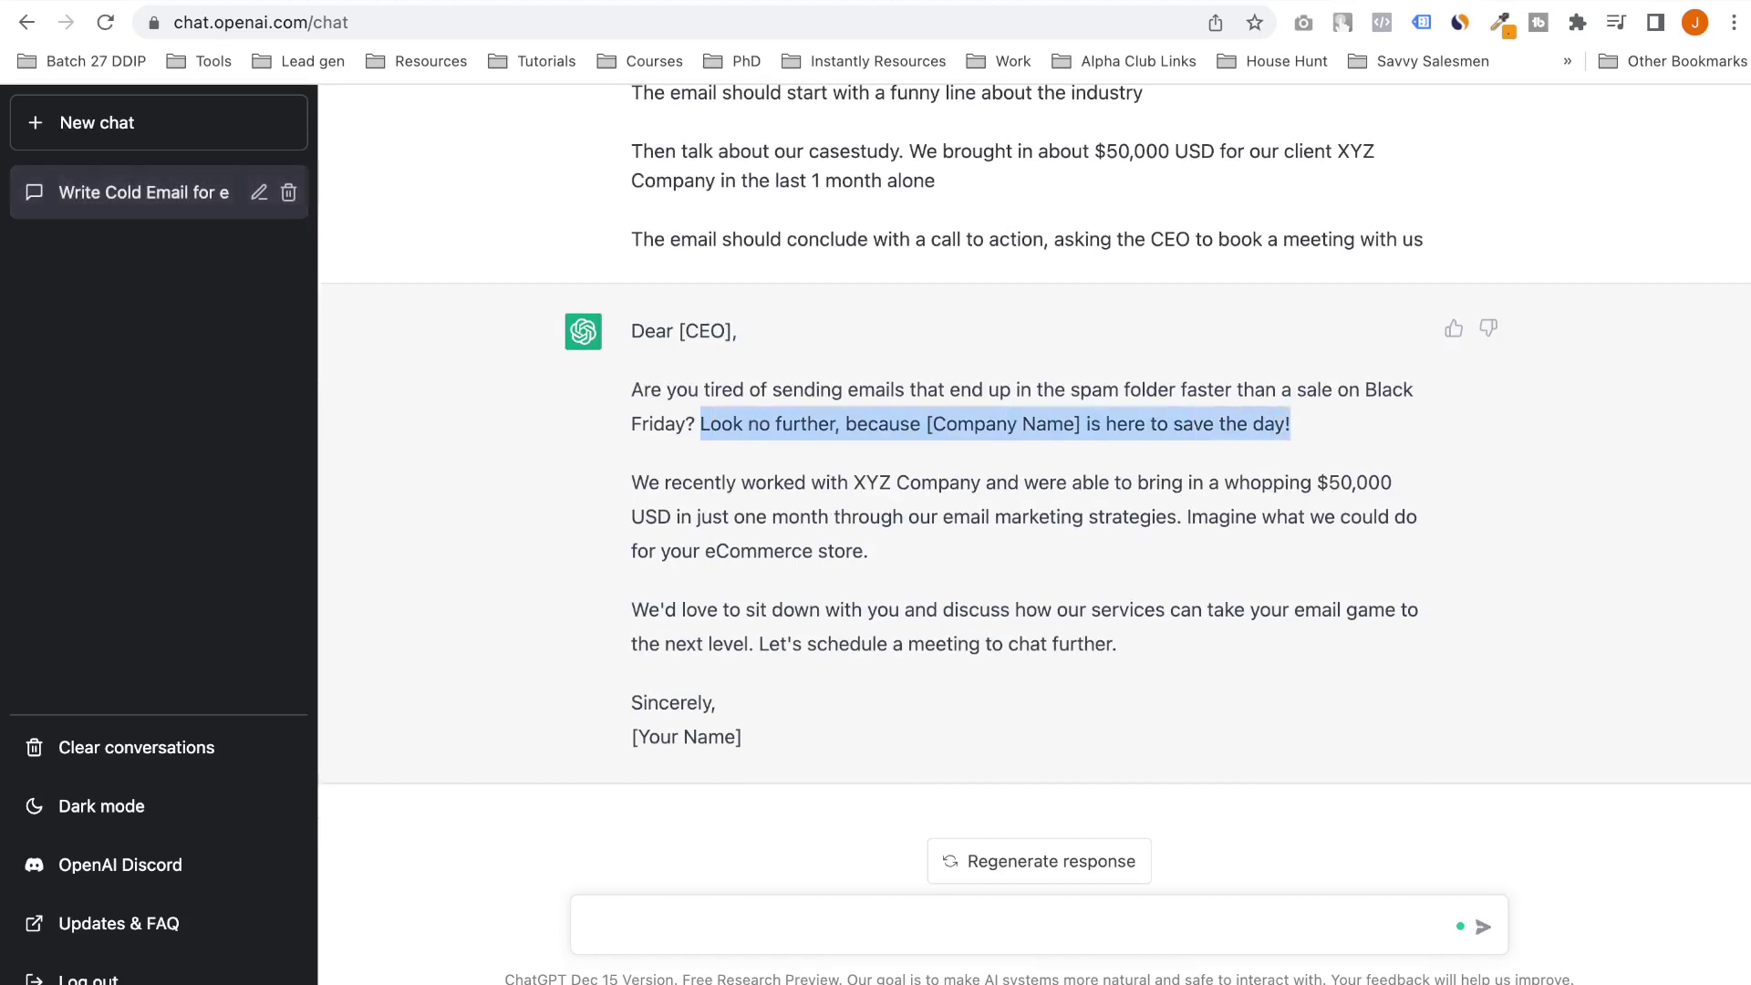
left_click(1290, 424)
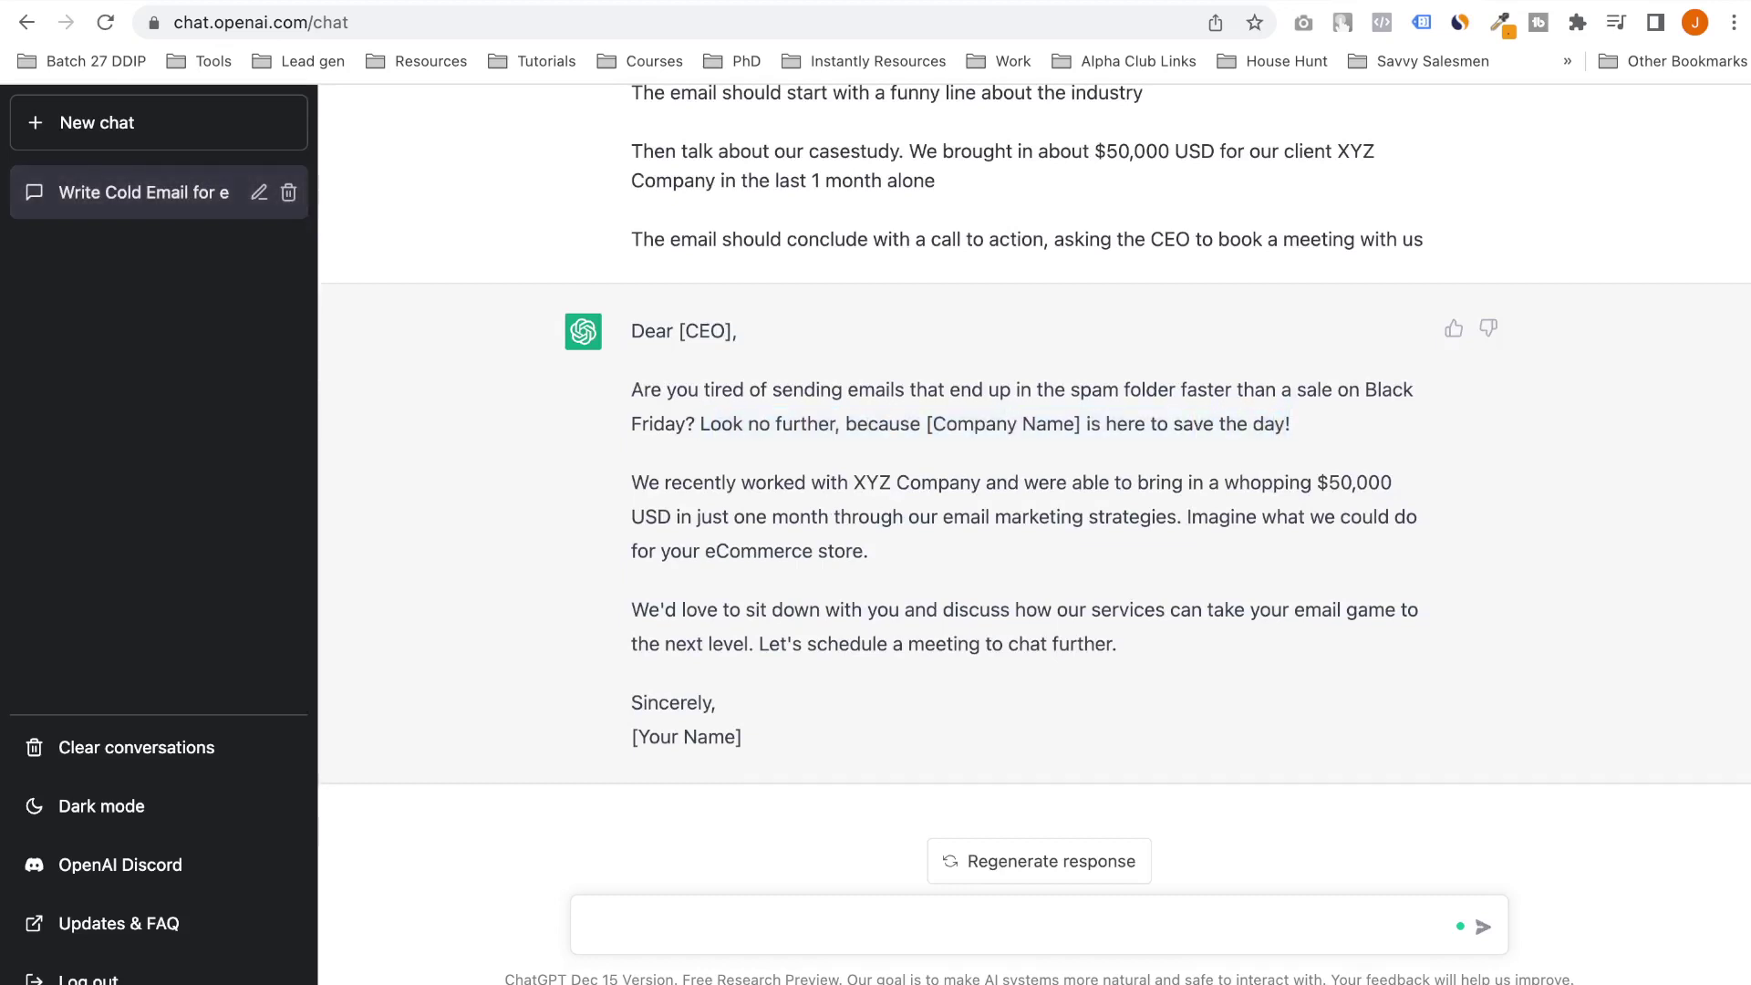
left_click_drag(631, 482, 828, 551)
left_click(828, 551)
left_click_drag(1186, 516, 868, 551)
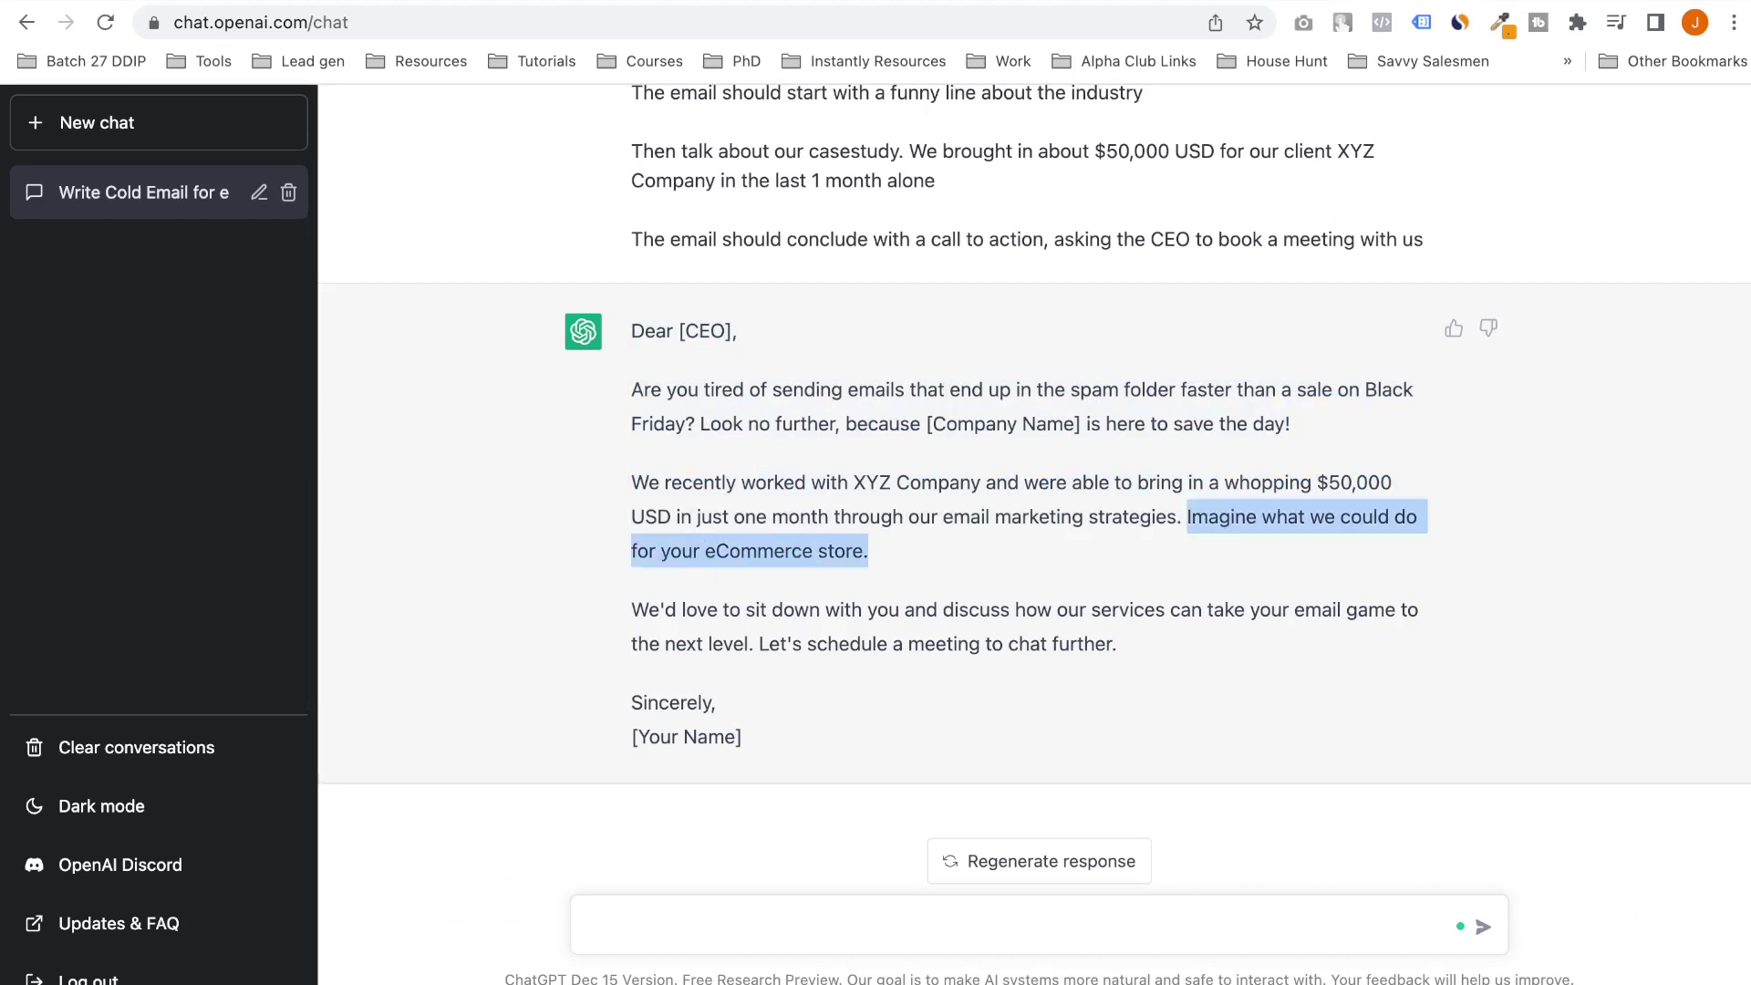
left_click_drag(631, 609, 1117, 644)
left_click(757, 643)
left_click(1117, 644)
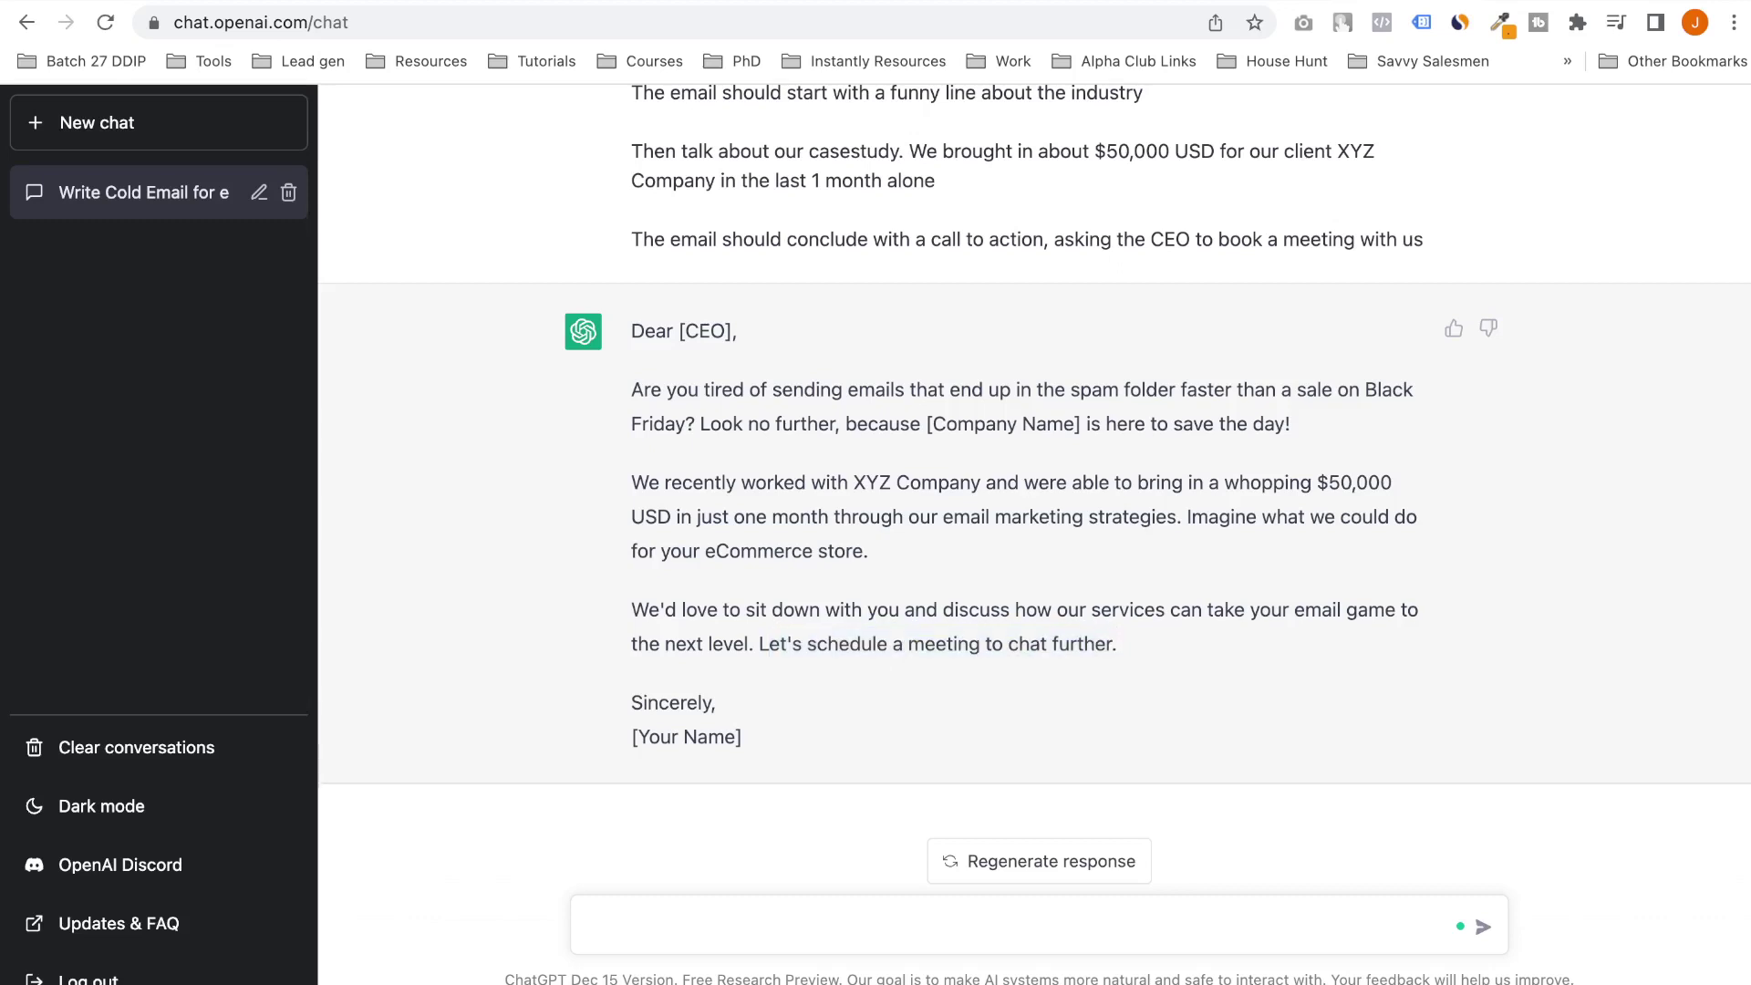
left_click_drag(744, 737, 631, 330)
key("ctrl+c")
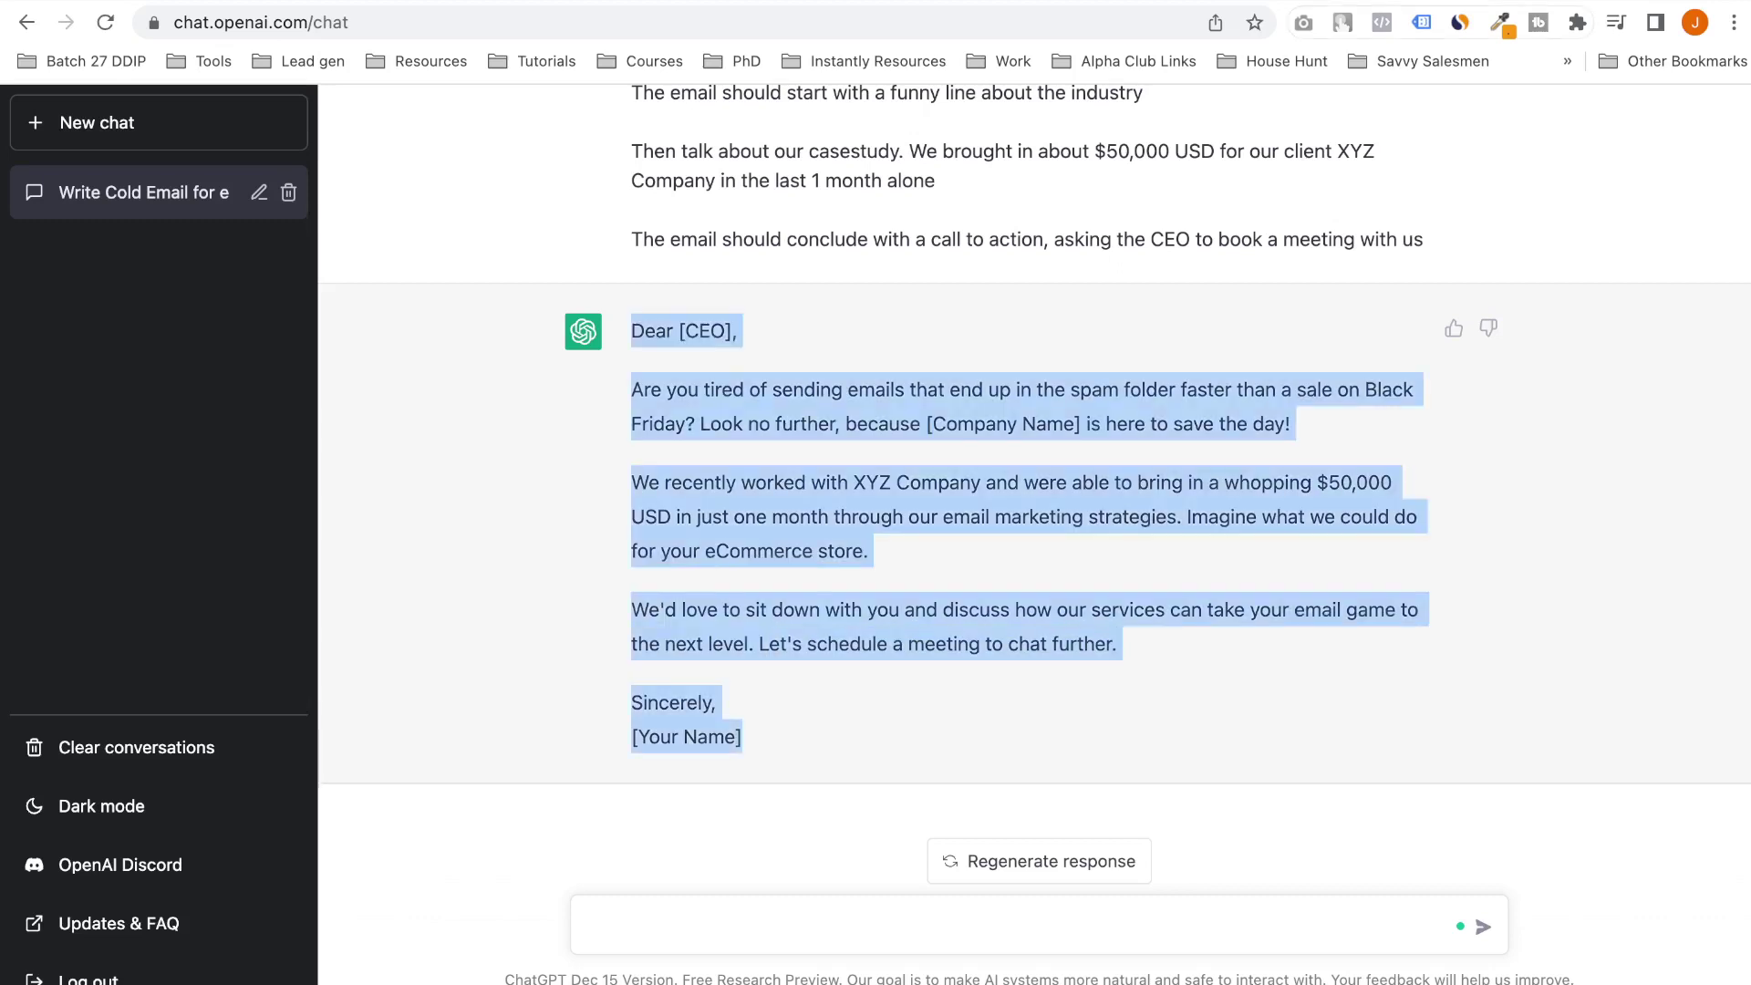
Paste the copied email into a new Google Docs document and insert a blank line above the greeting
key("ctrl+t")
type("docs")
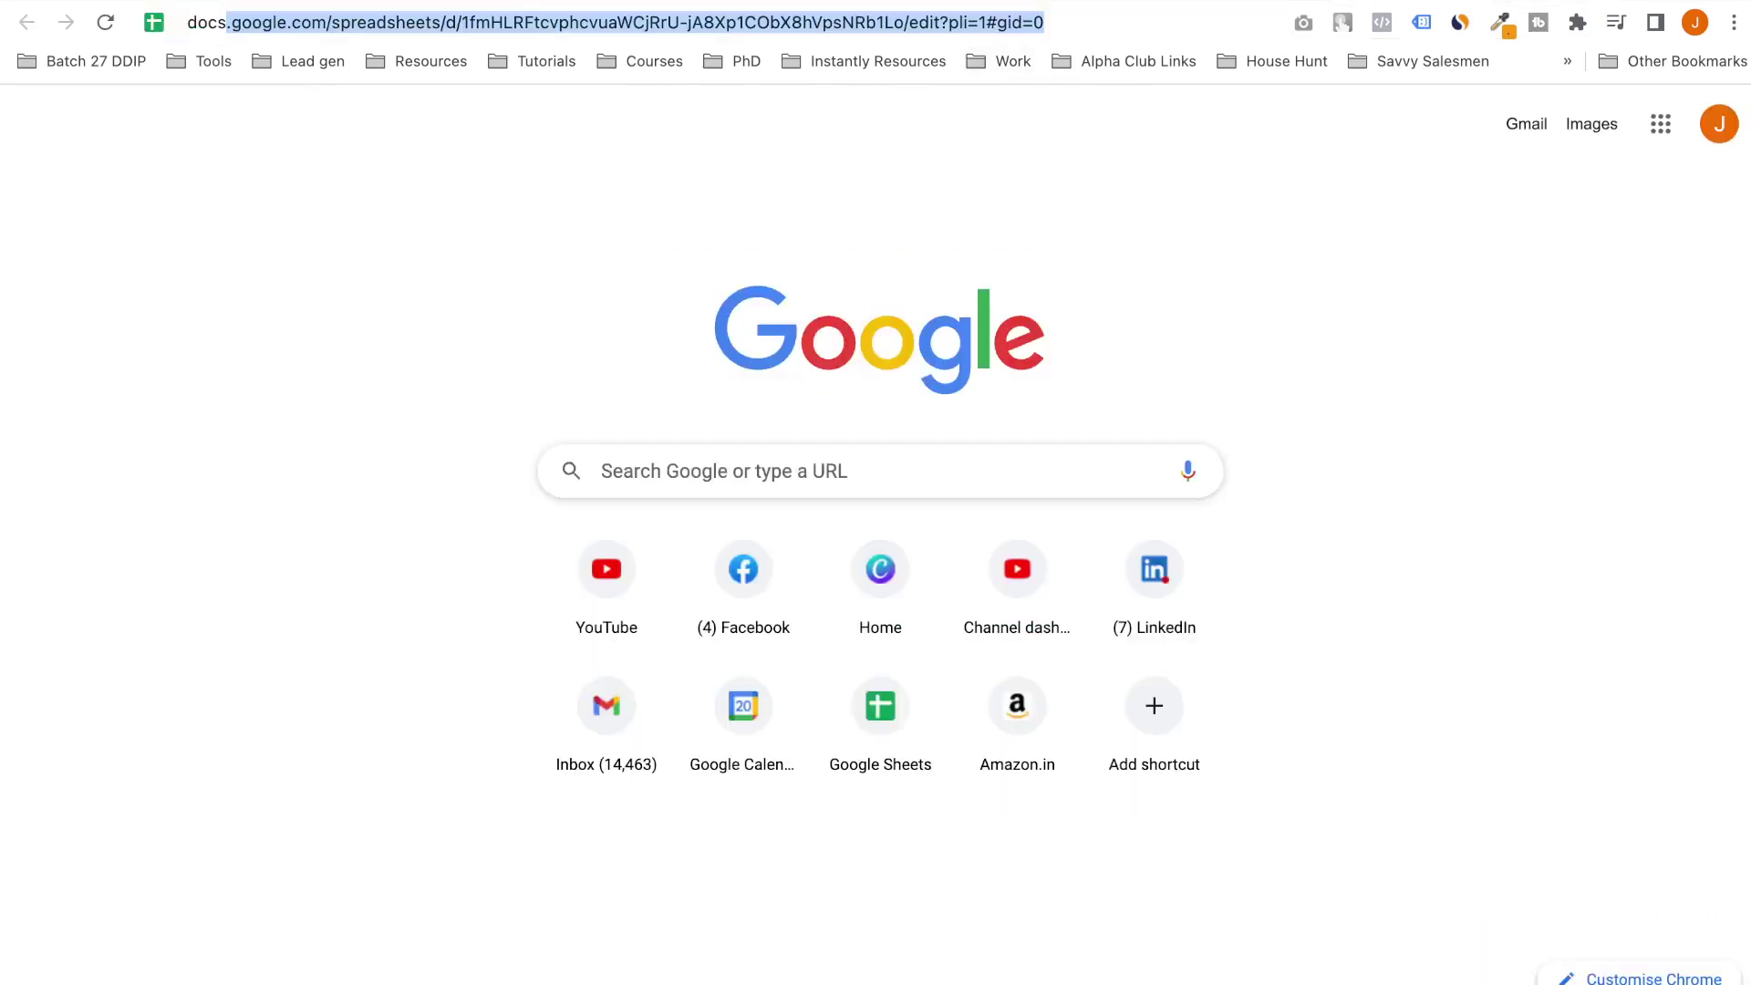
key("Return")
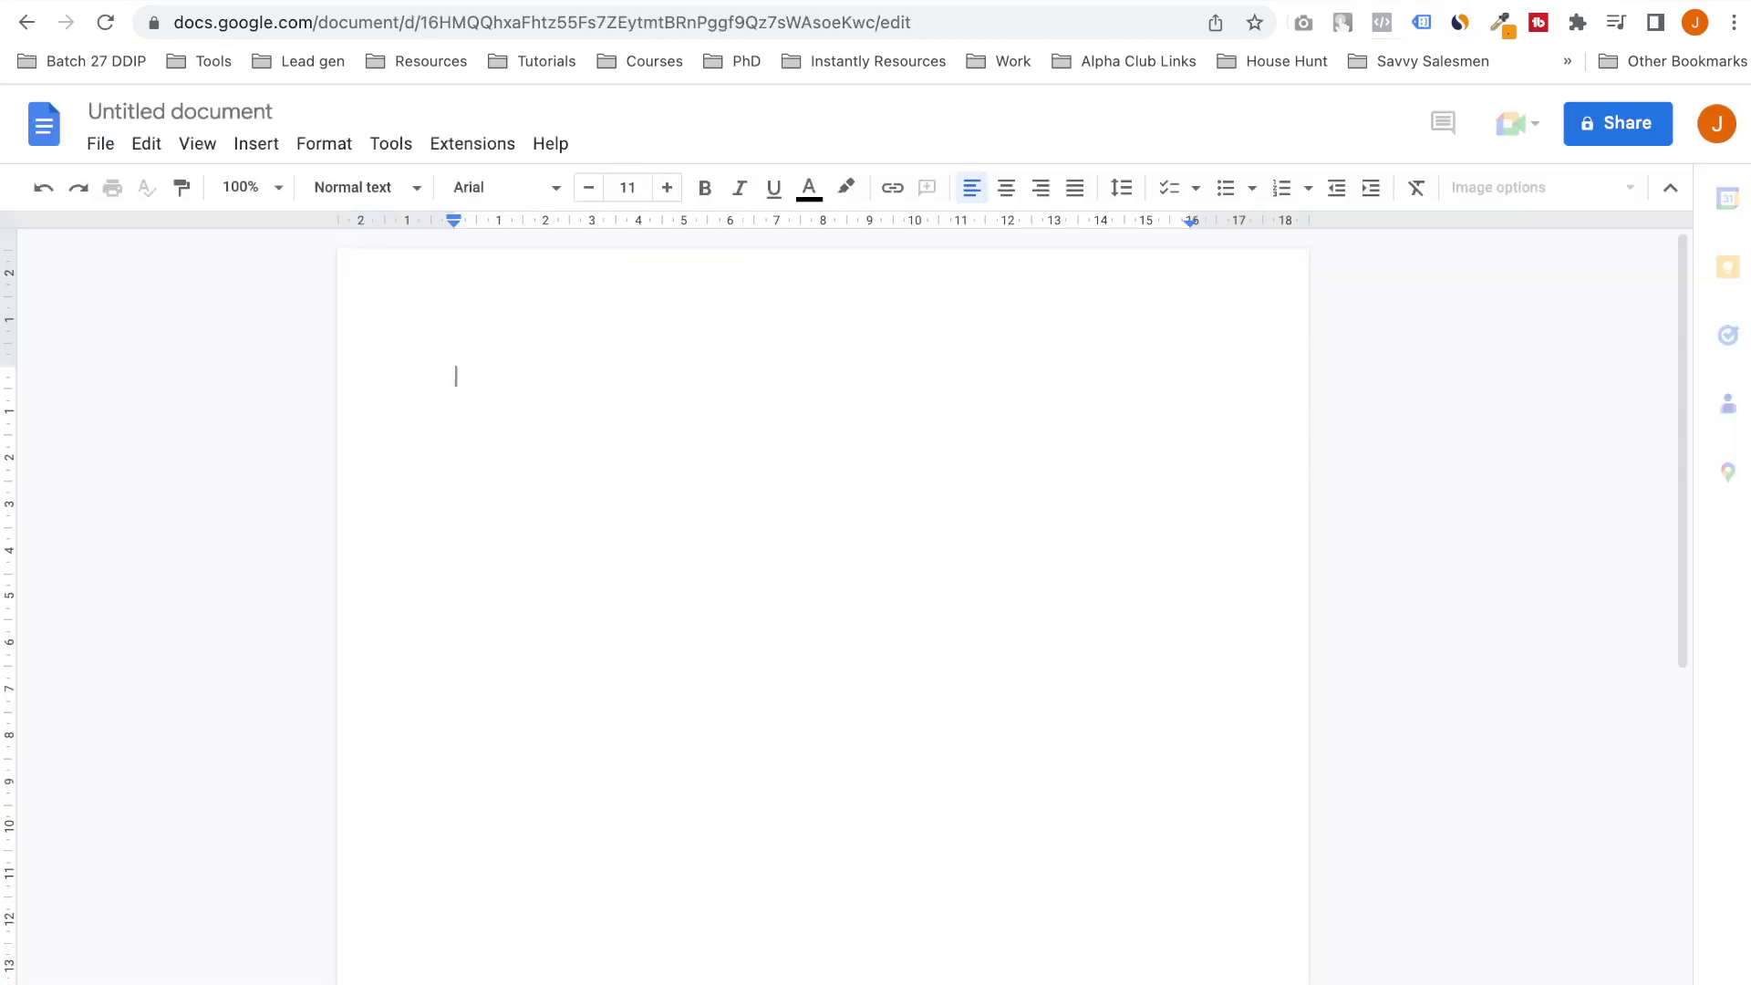
key("ctrl+v")
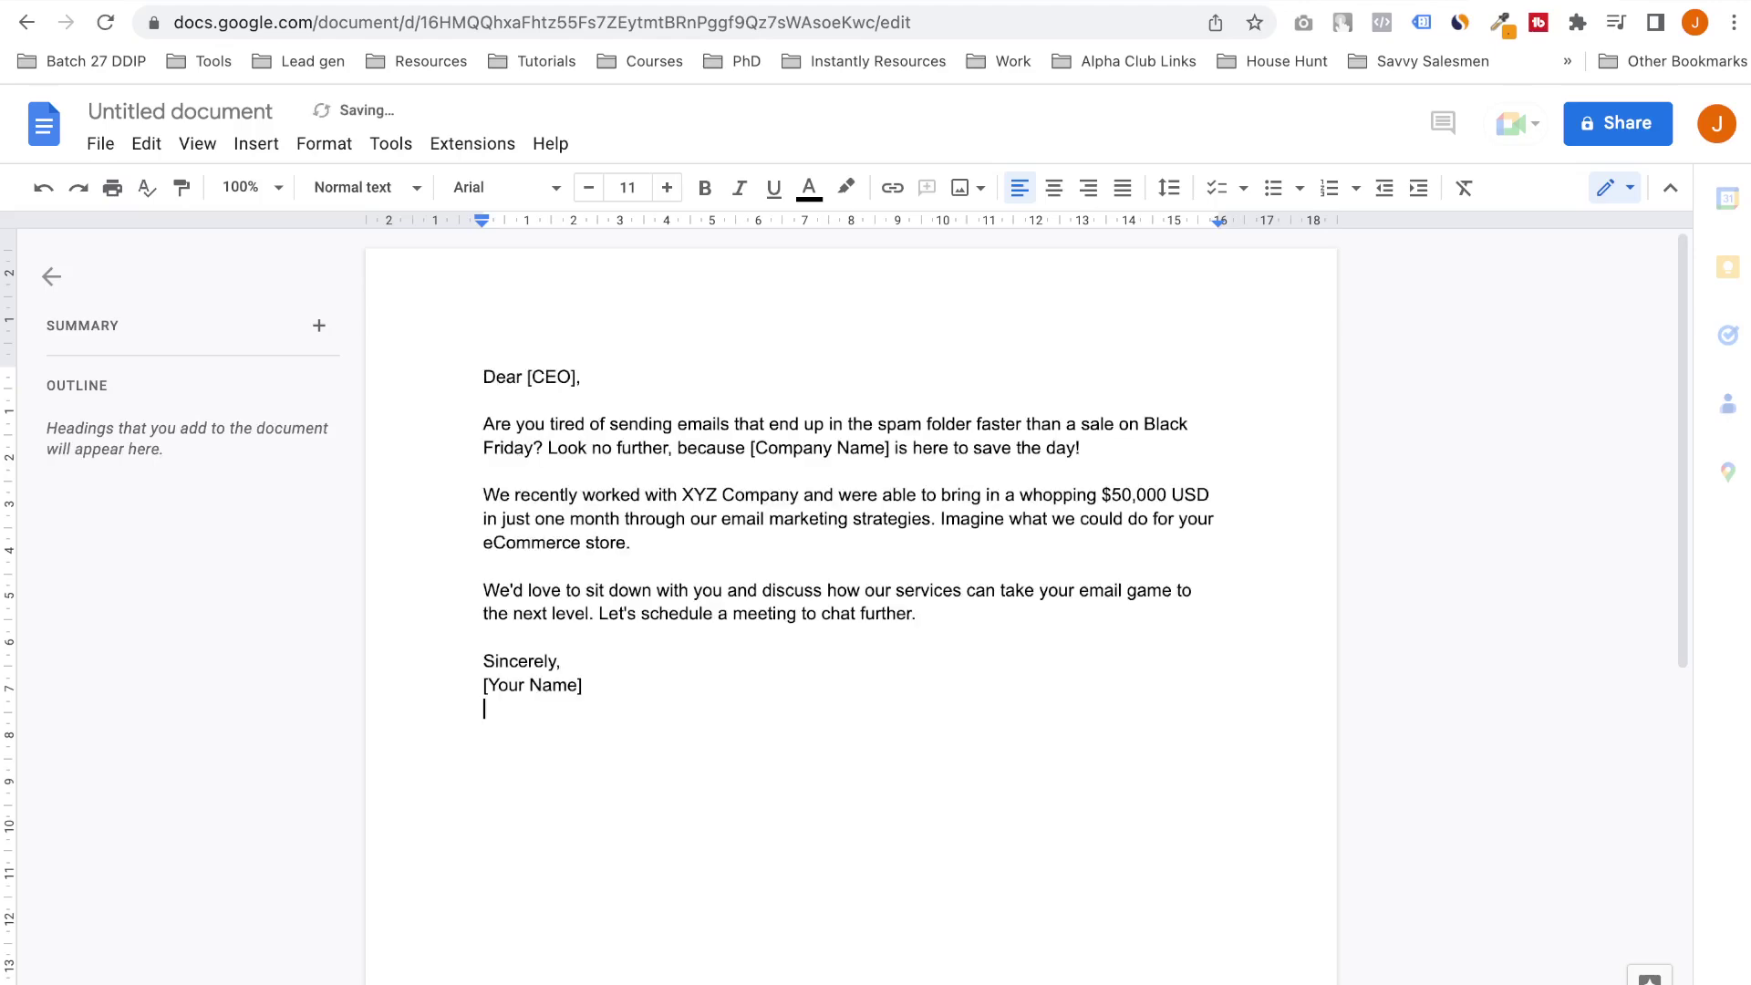
key("Return")
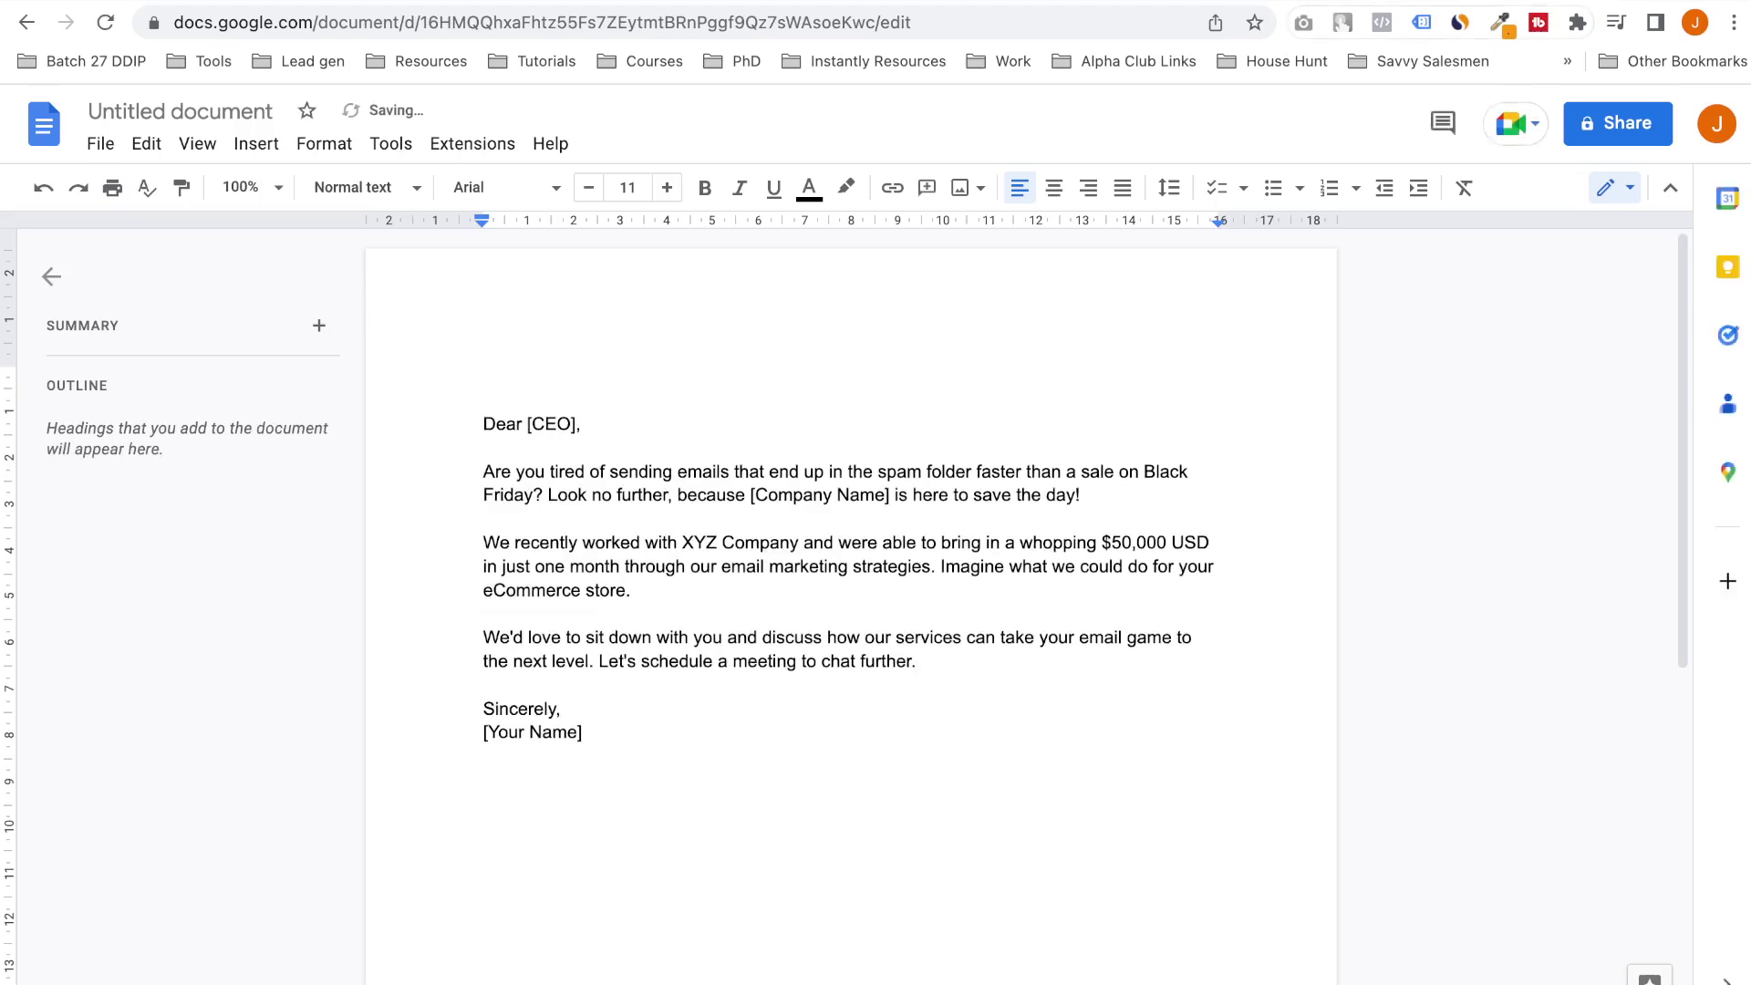
Switch to ChatGPT and submit the prompt "Write 4-5 funny and witty subject lines with an open loop"
key("ctrl+shift+Tab")
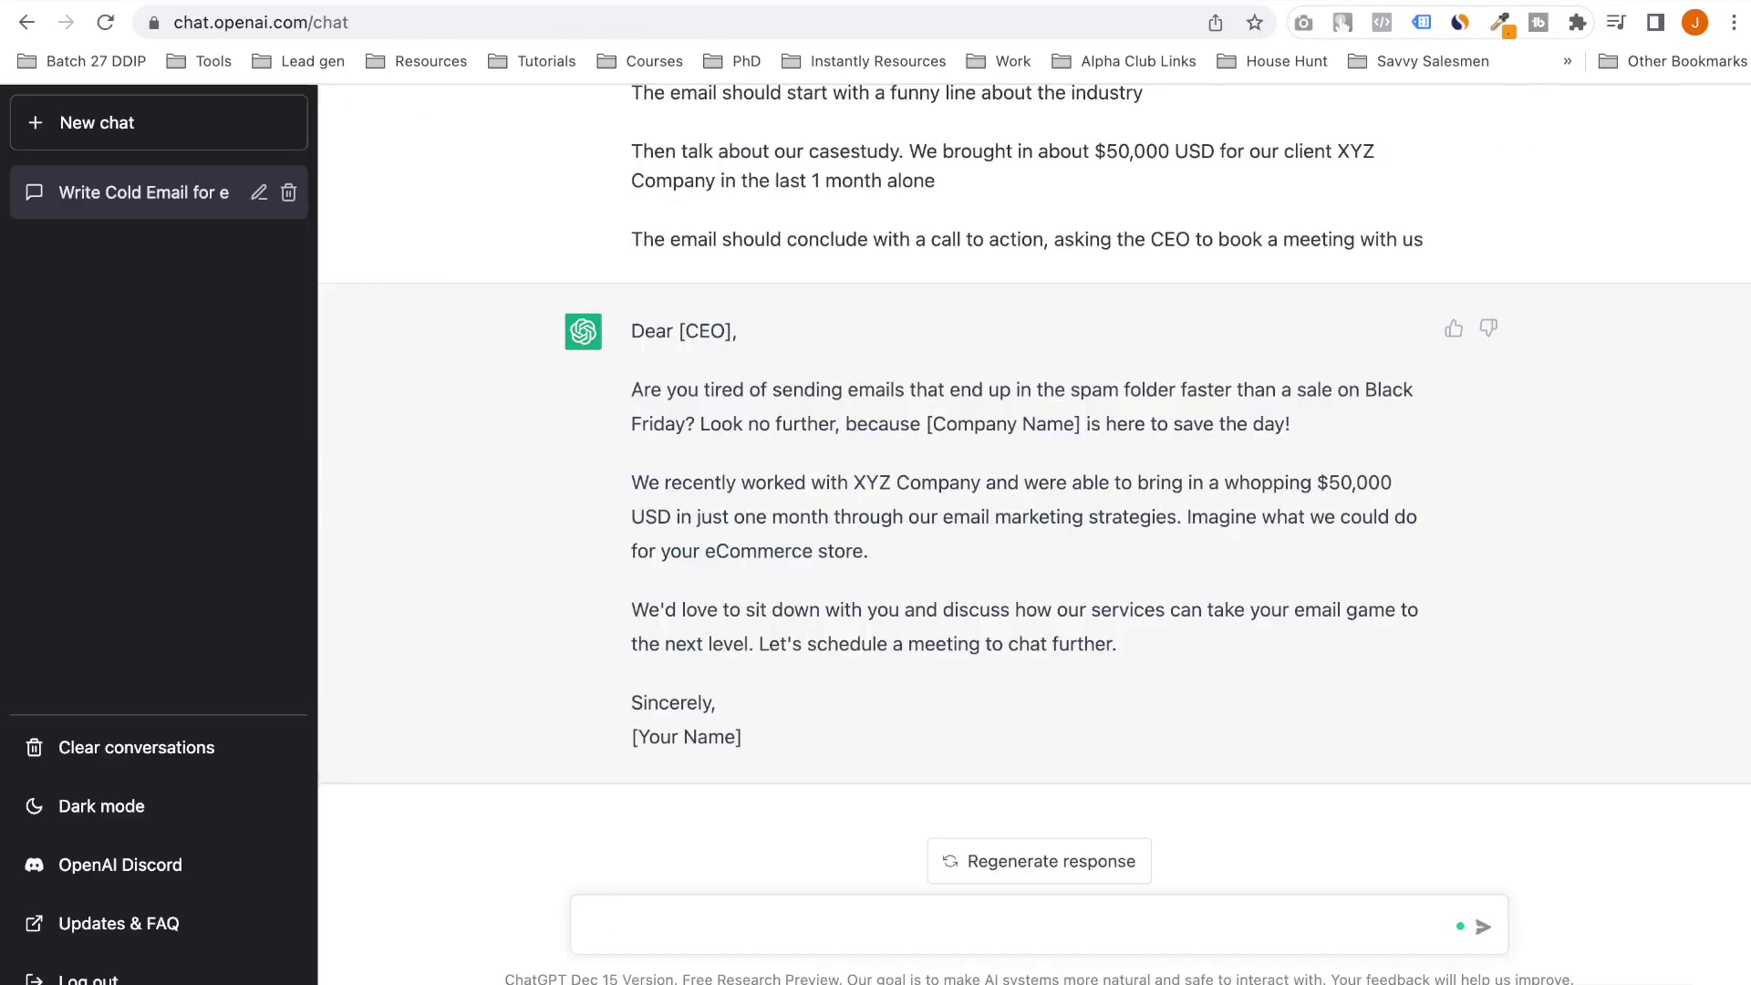
type("Write 4-5 funny a")
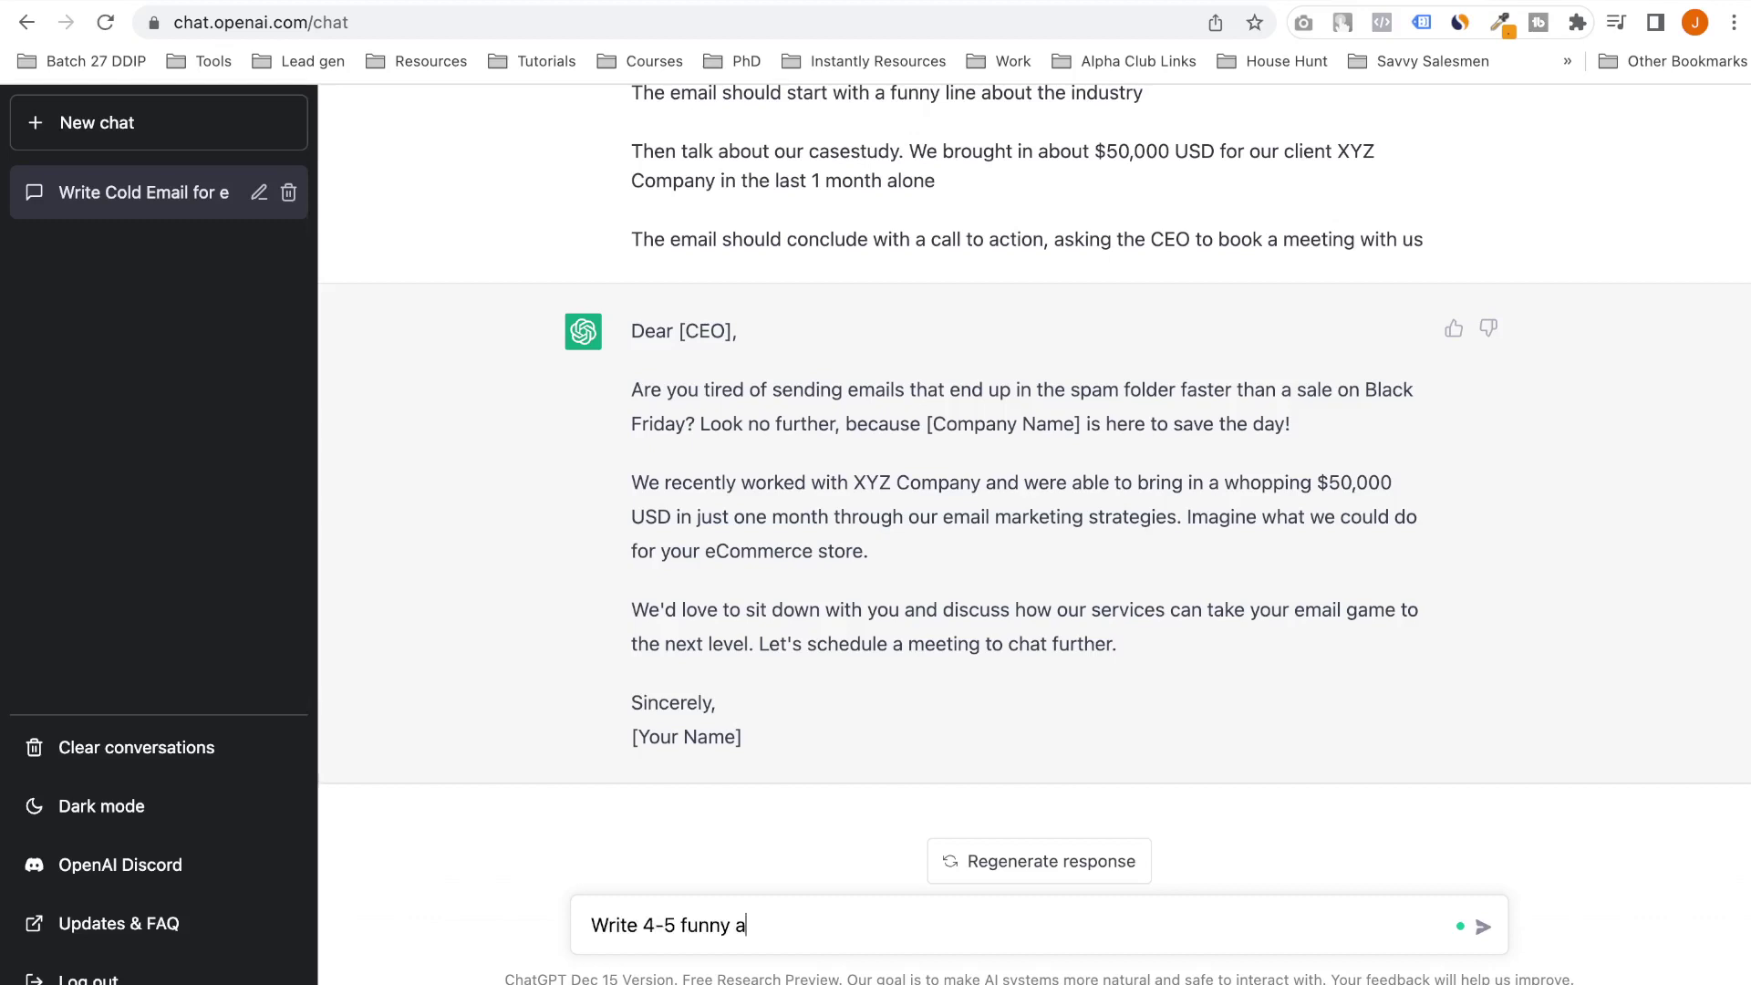
type("nd nd i")
type("witty subject l")
type("ines")
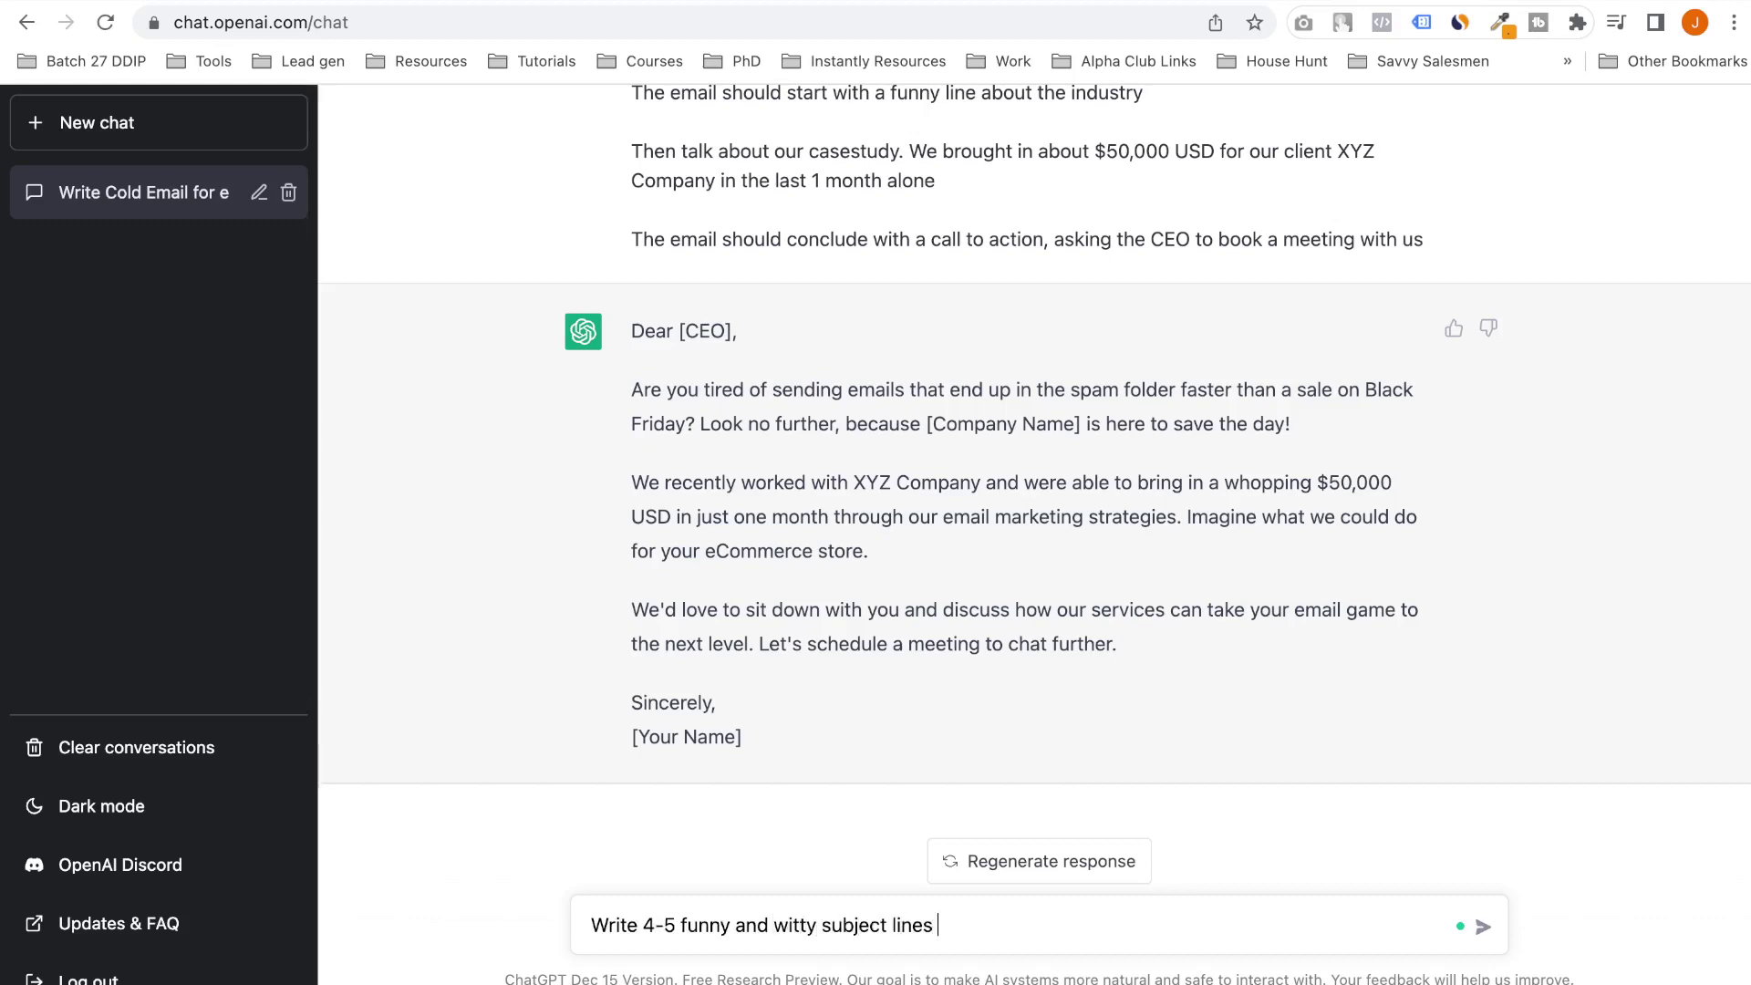
type(" with an open loop")
key("Return")
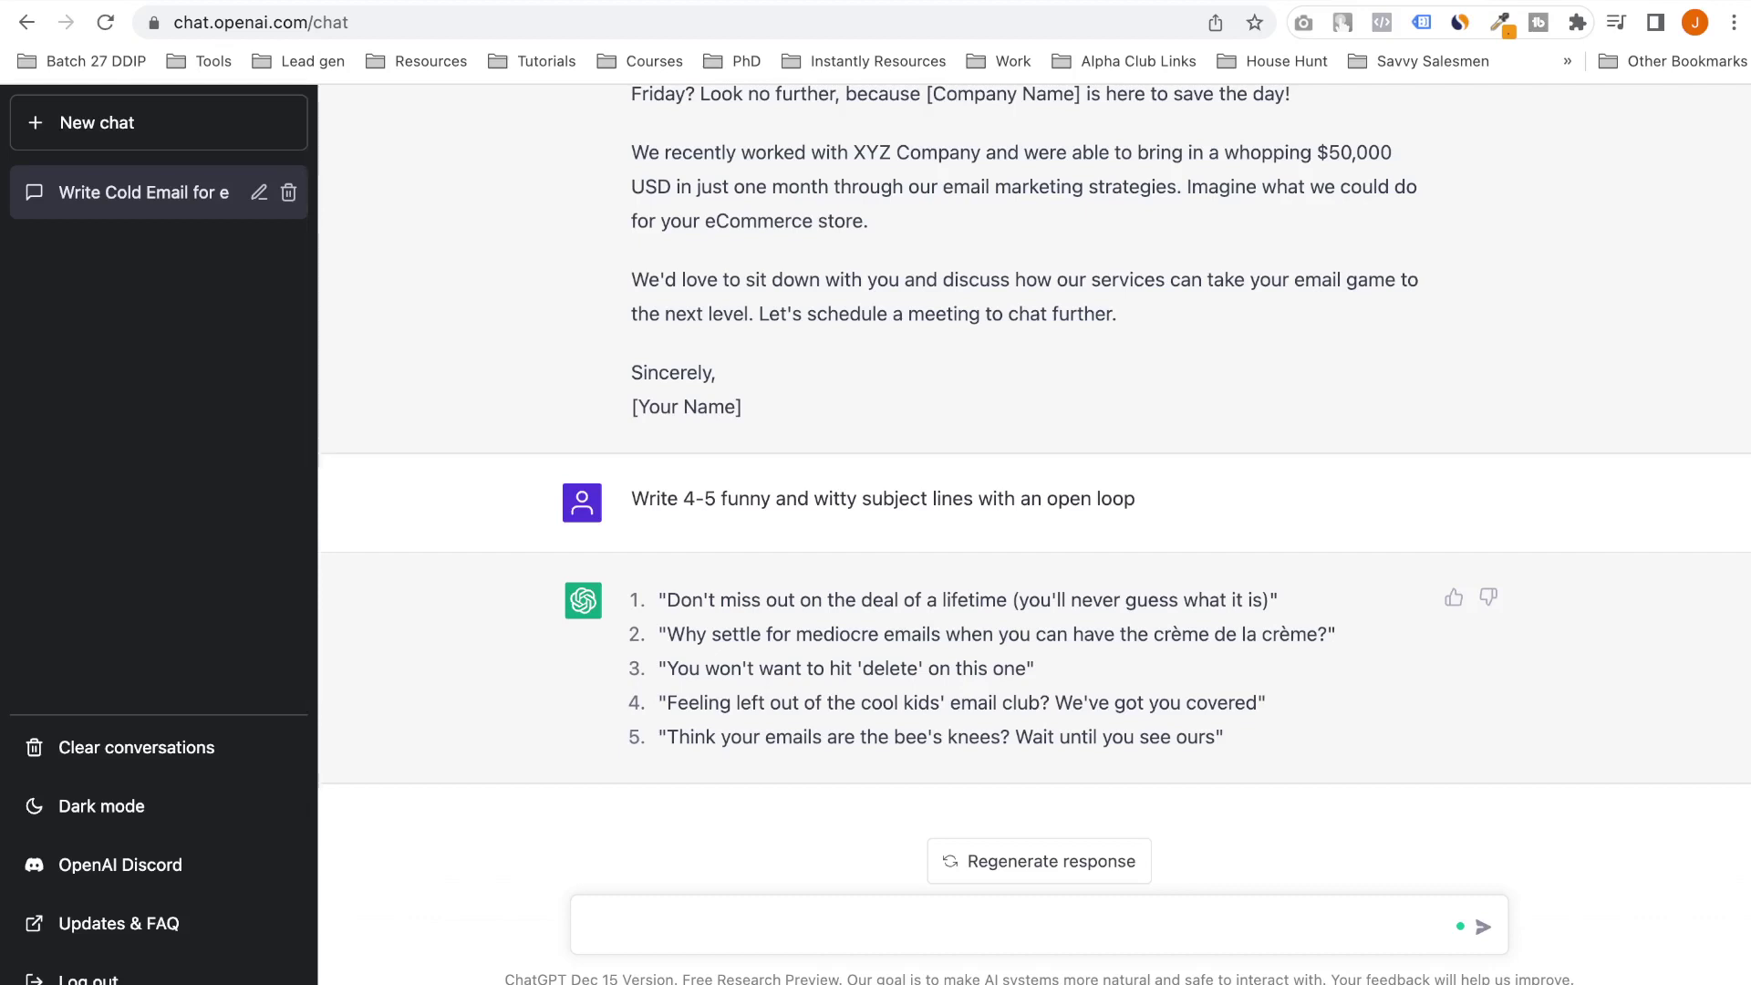
Copy "You won't want to hit 'delete' on this one" into the Google Docs document under a new "Subject" heading above the greeting
mouse_move(1034, 668)
left_mouse_down()
mouse_move(720, 669)
mouse_move(658, 599)
mouse_move(666, 668)
mouse_move(1025, 668)
left_mouse_up()
key("ctrl+c")
left_click(667, 668)
key("ctrl+Tab")
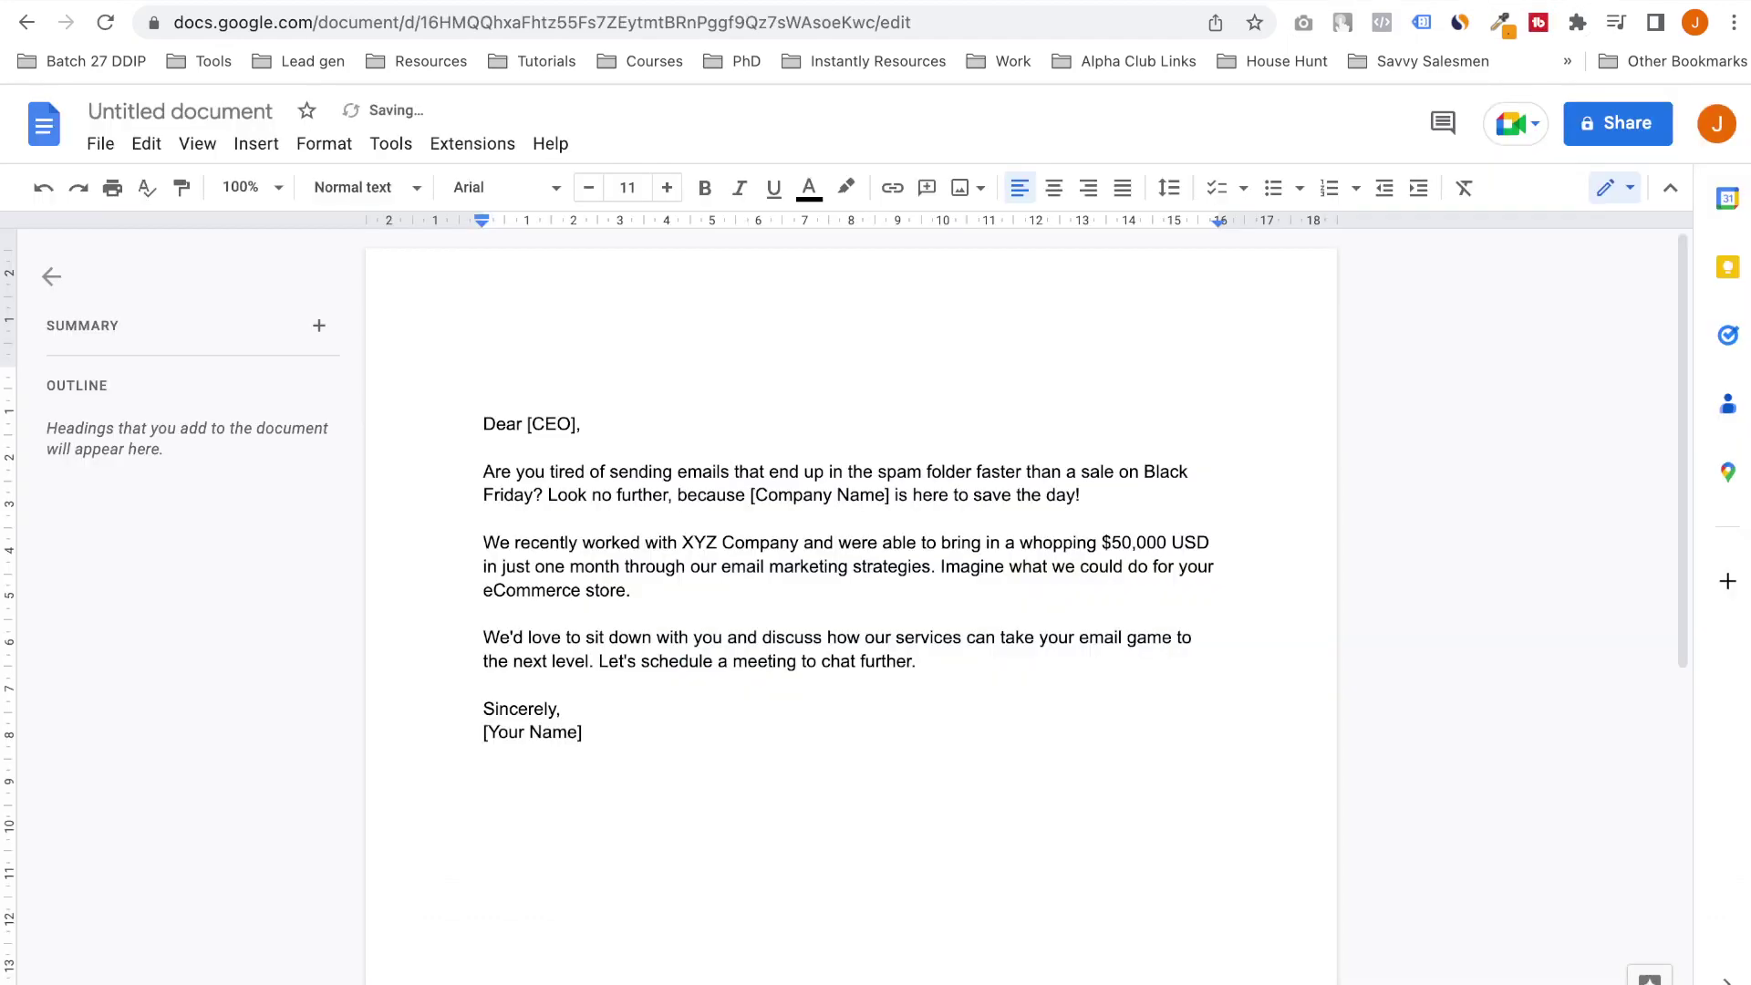
type("Subject")
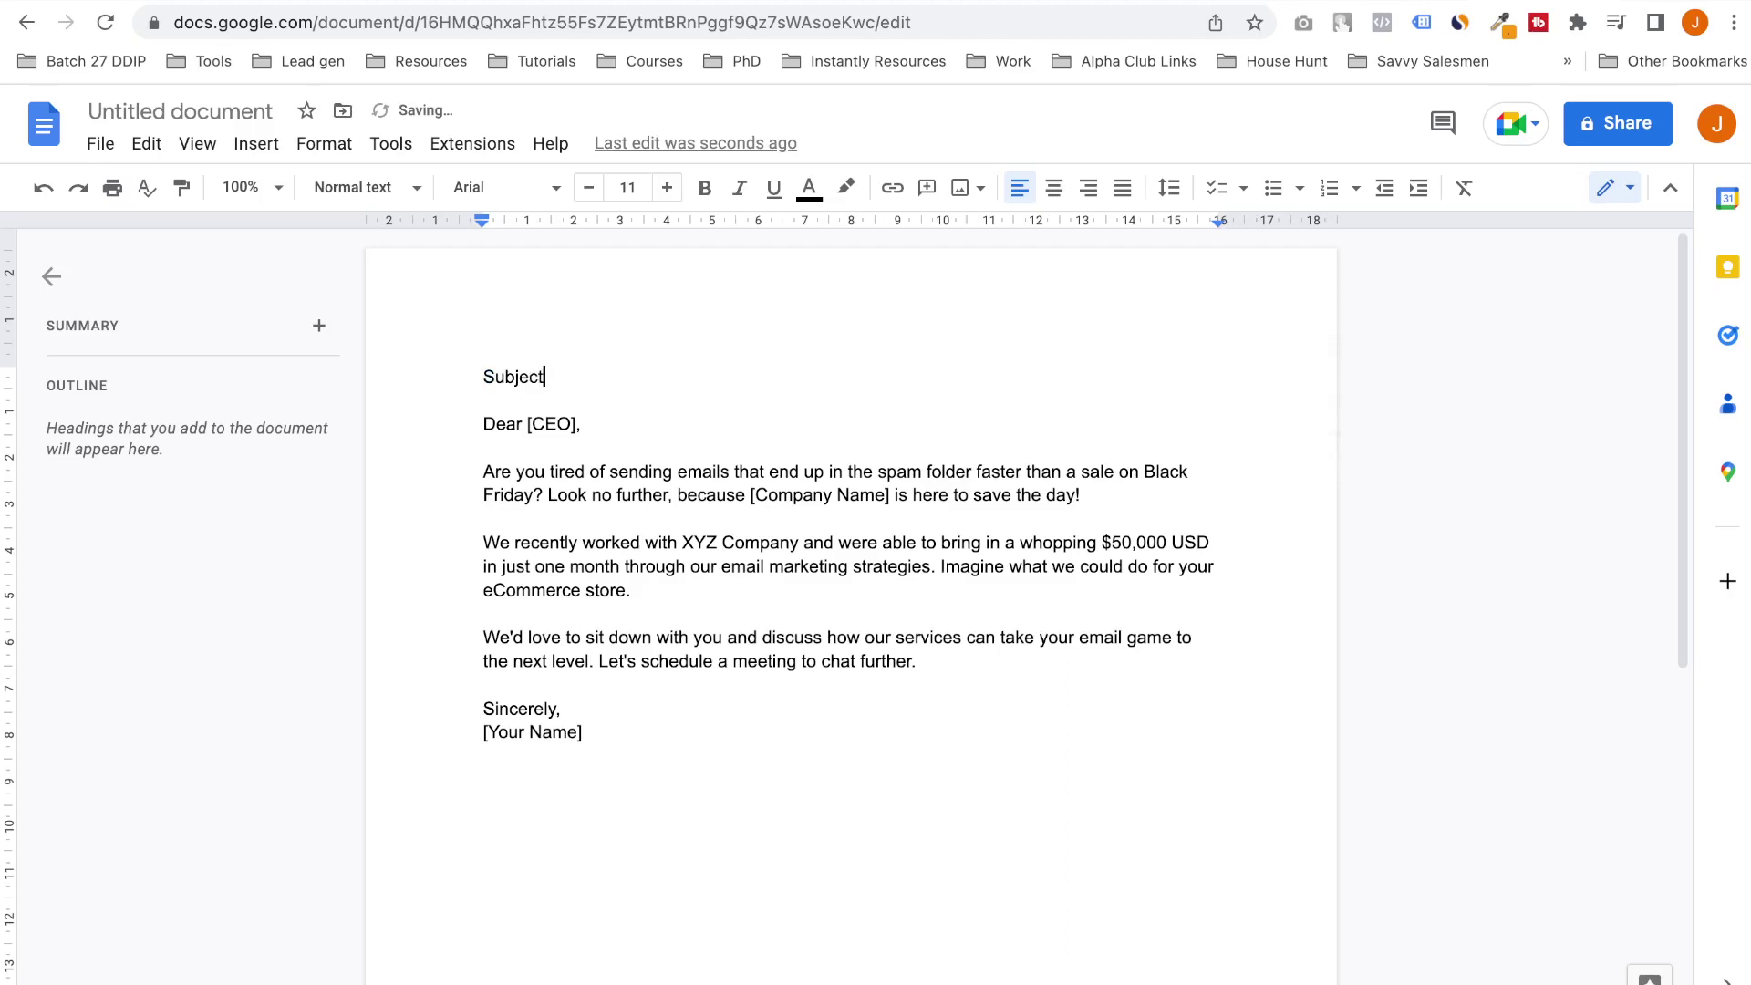
key("Return")
key("ctrl+v")
key("Return")
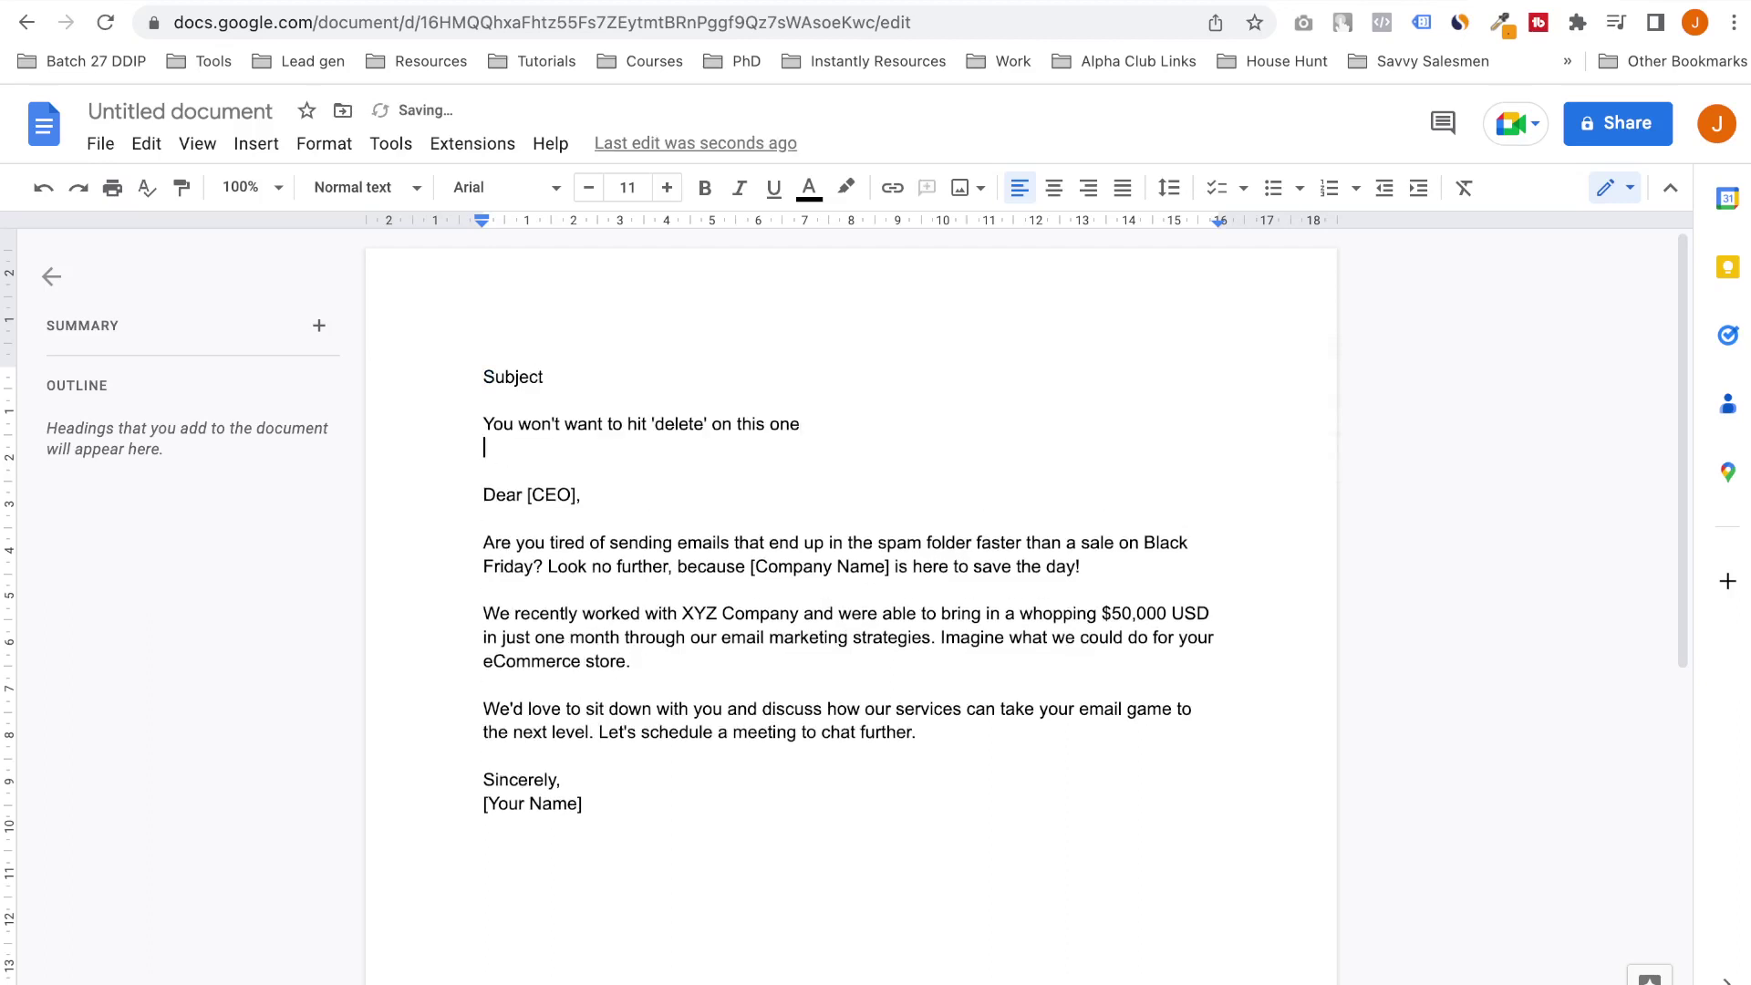
Add the alternative subject lines "Quick Question" and "Question (First name)", followed by a "Body" heading above the greeting
type("Q")
key("BackSpace")
type("Quick Question")
key("Return")
type("Question")
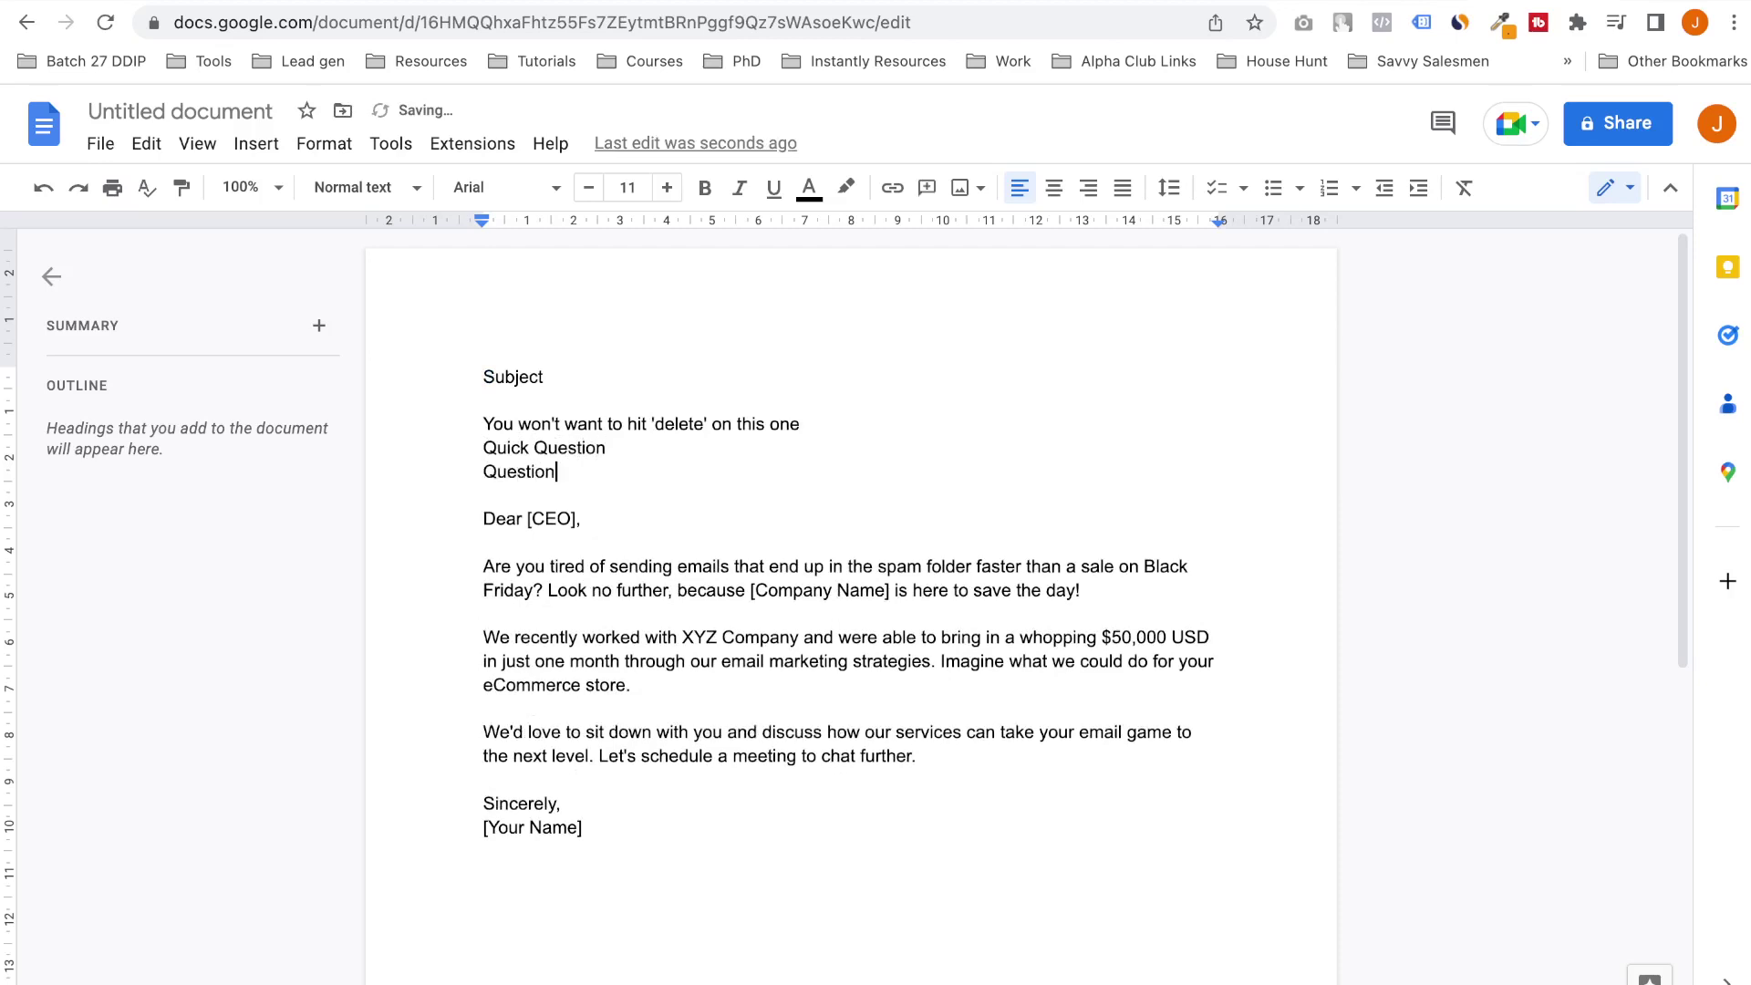
type(" (First name)")
key("Return")
key("Return")
type("Body")
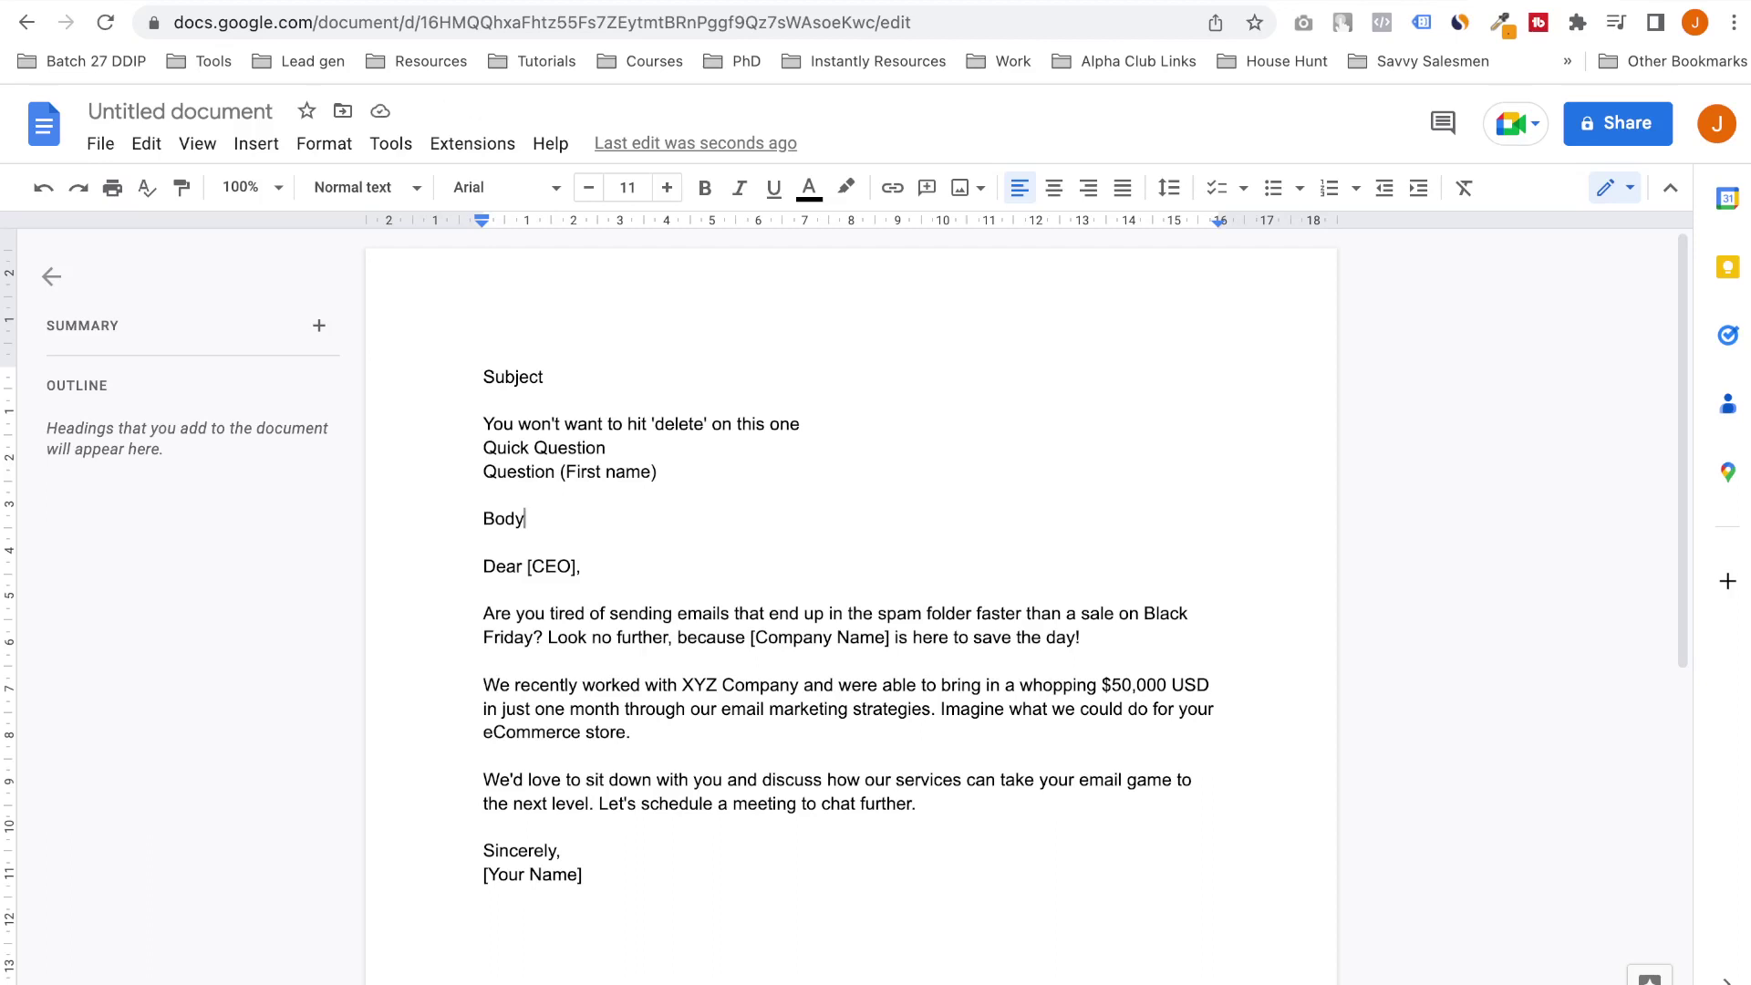
Replace the [Company Name] placeholder in the email's opening paragraph with "PixelTrack"
left_click(548, 637)
left_click_drag(548, 636, 483, 613)
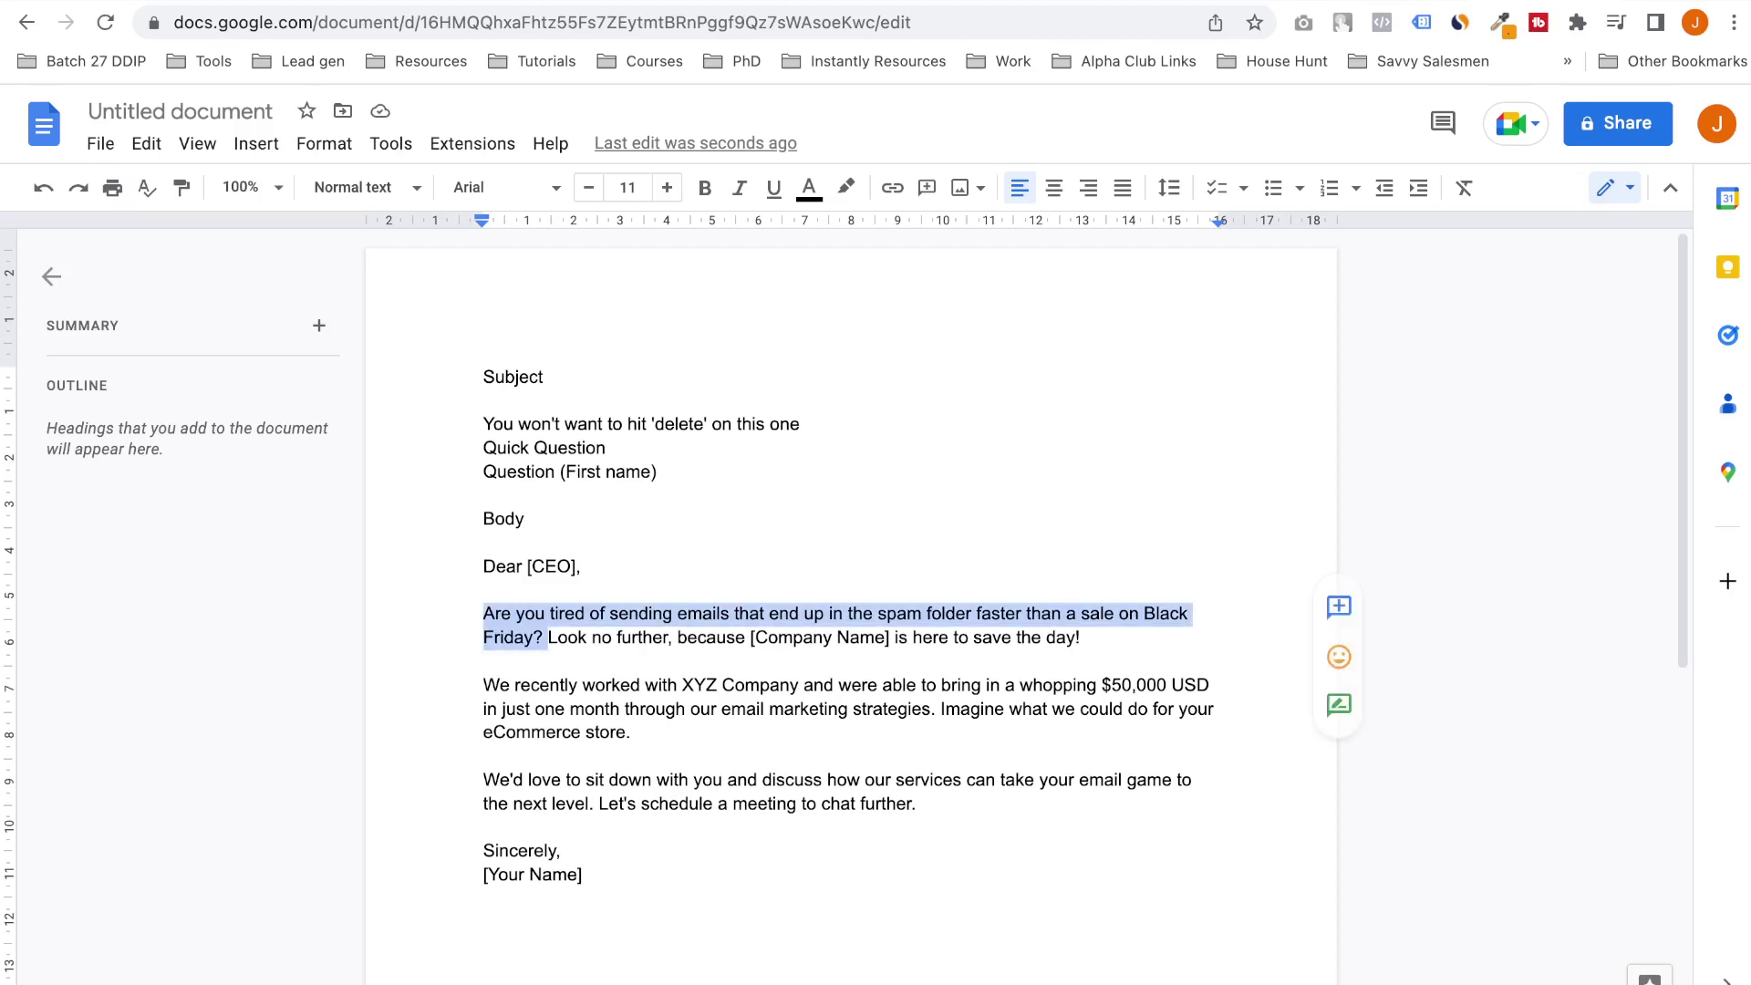
left_click(533, 636)
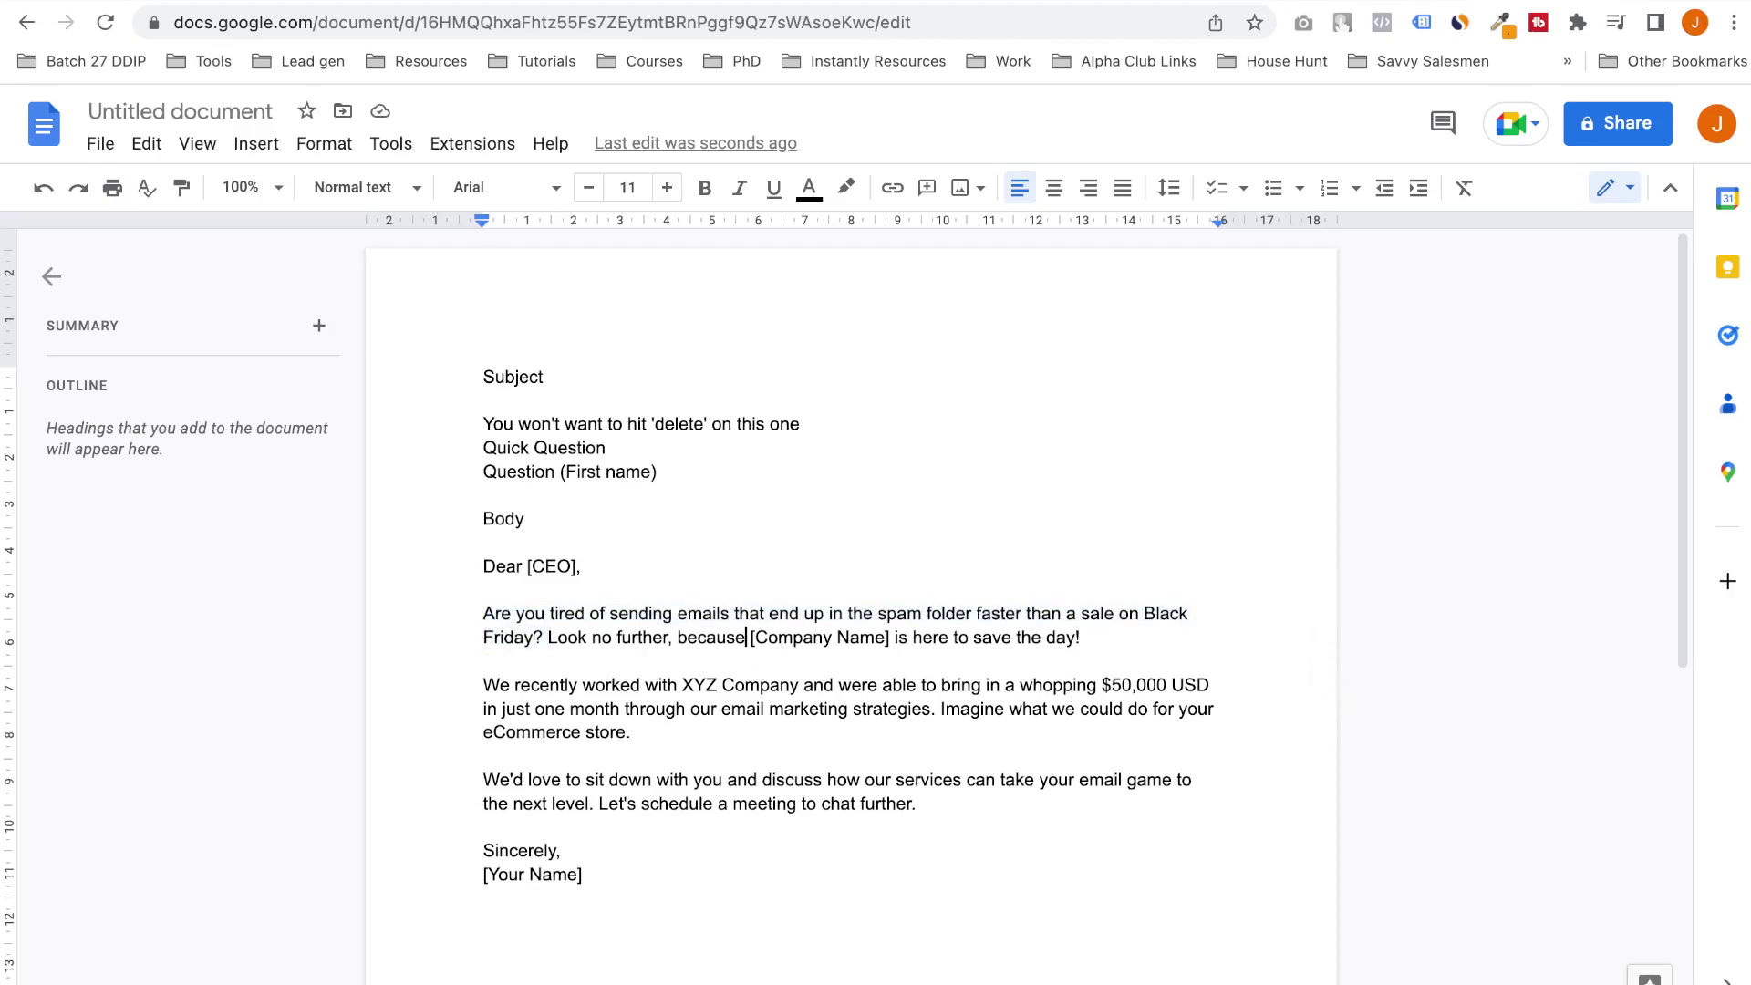
left_click_drag(749, 637, 890, 637)
type("Pixel")
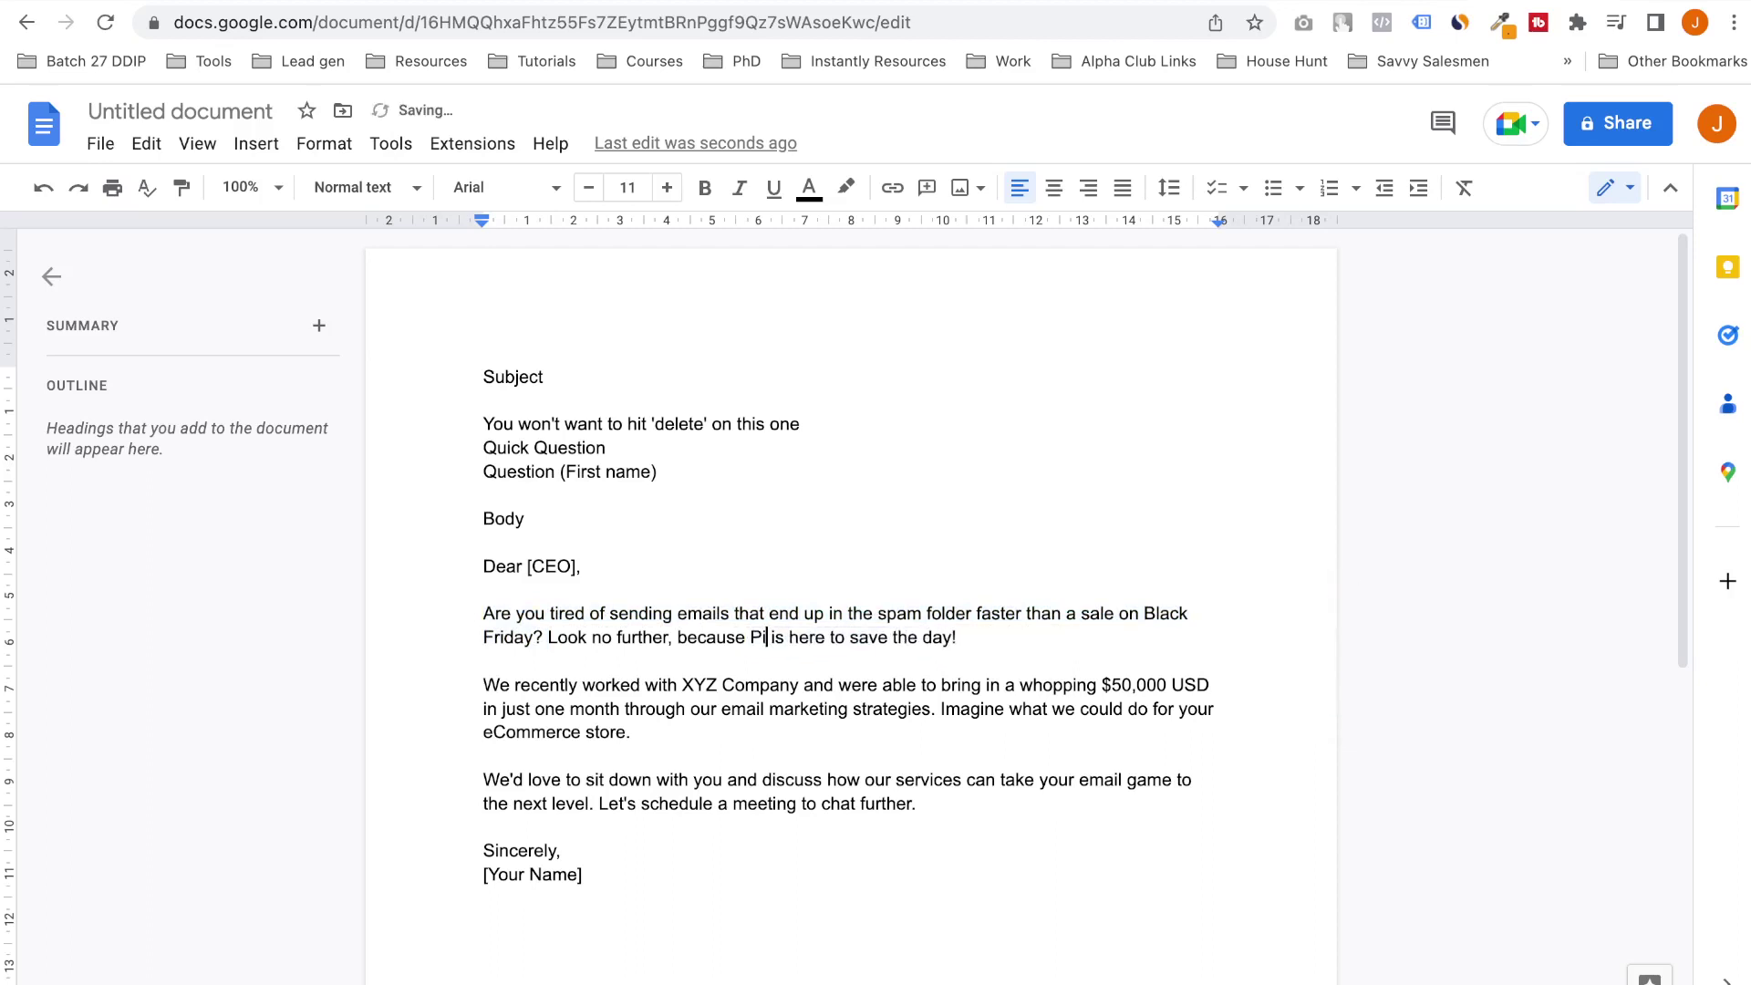
type("Track")
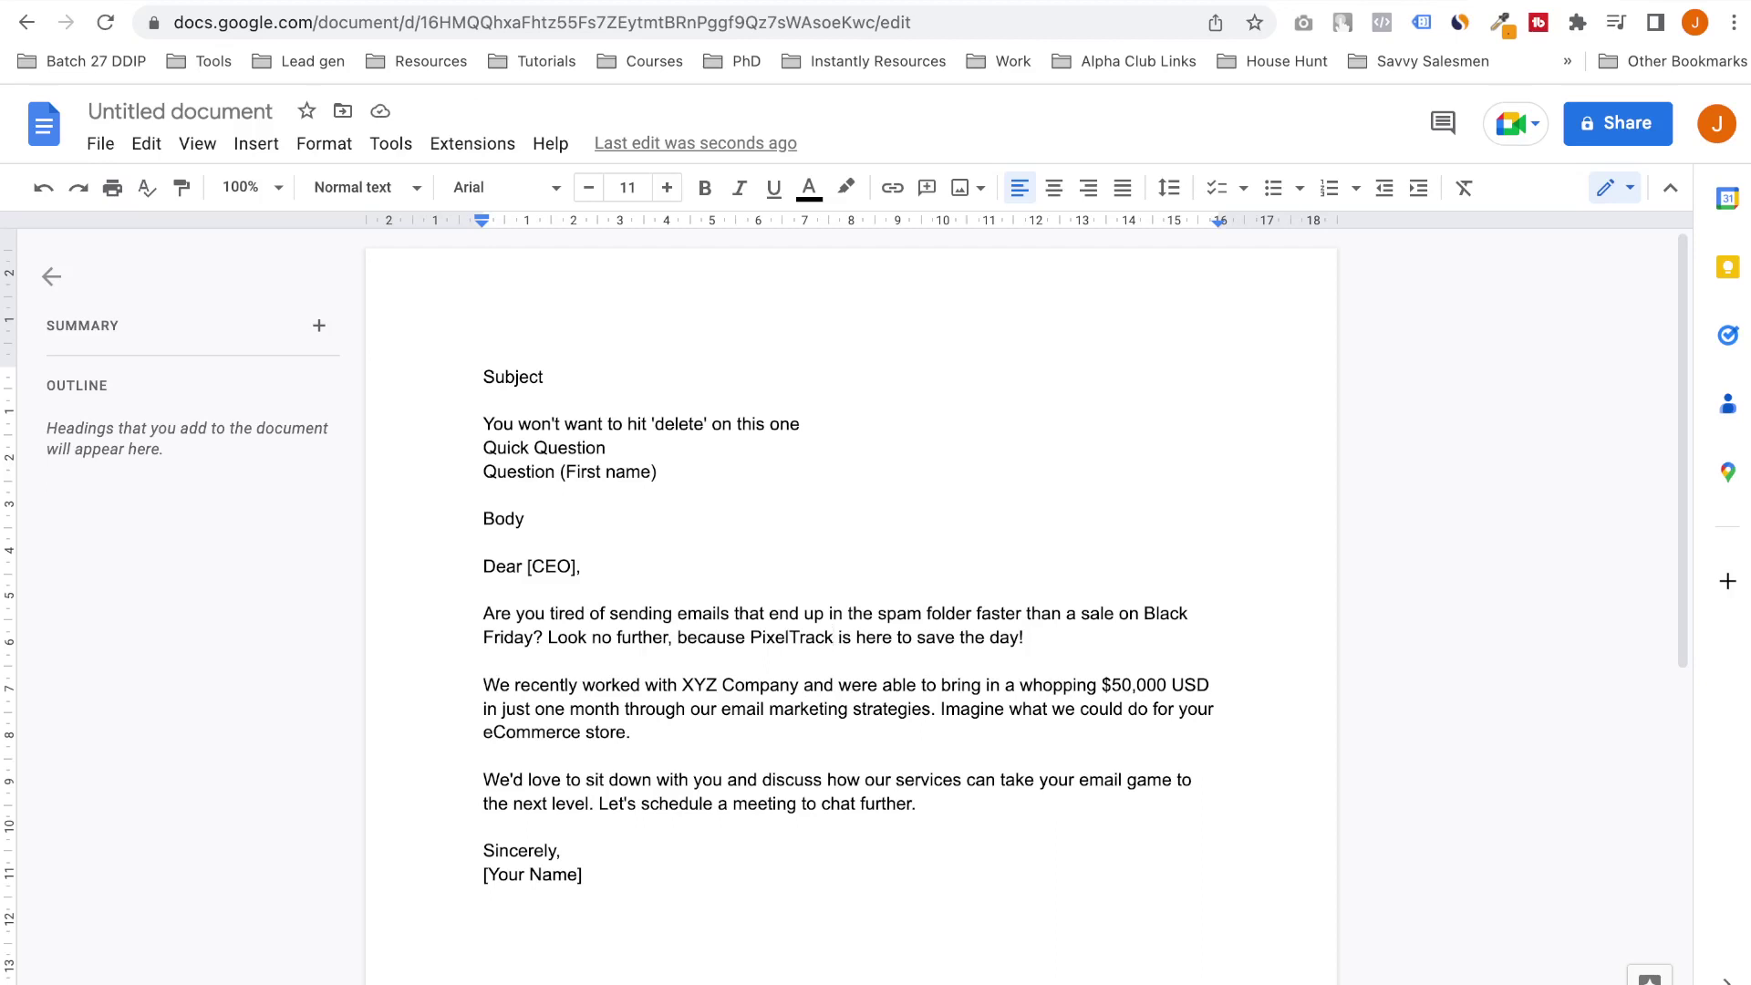
Split the "Imagine what we could do" and "Let's schedule a meeting" sentences into their own paragraphs, separated by blank lines
key("Return")
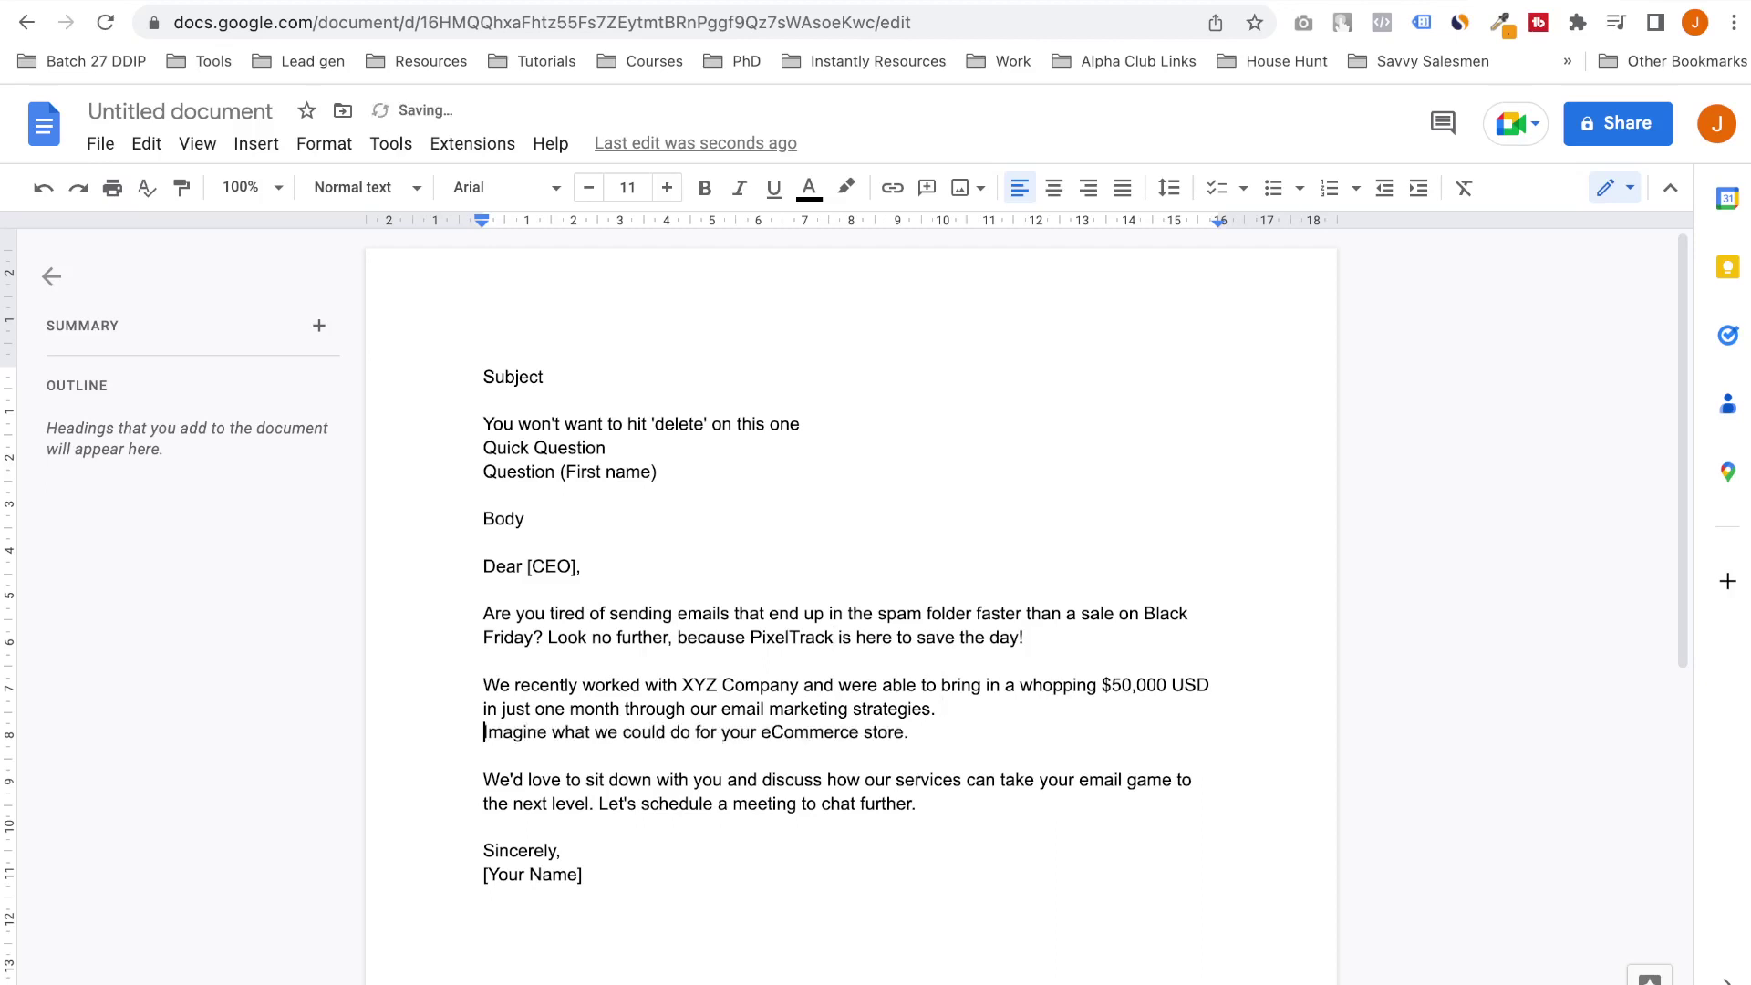
key("Return")
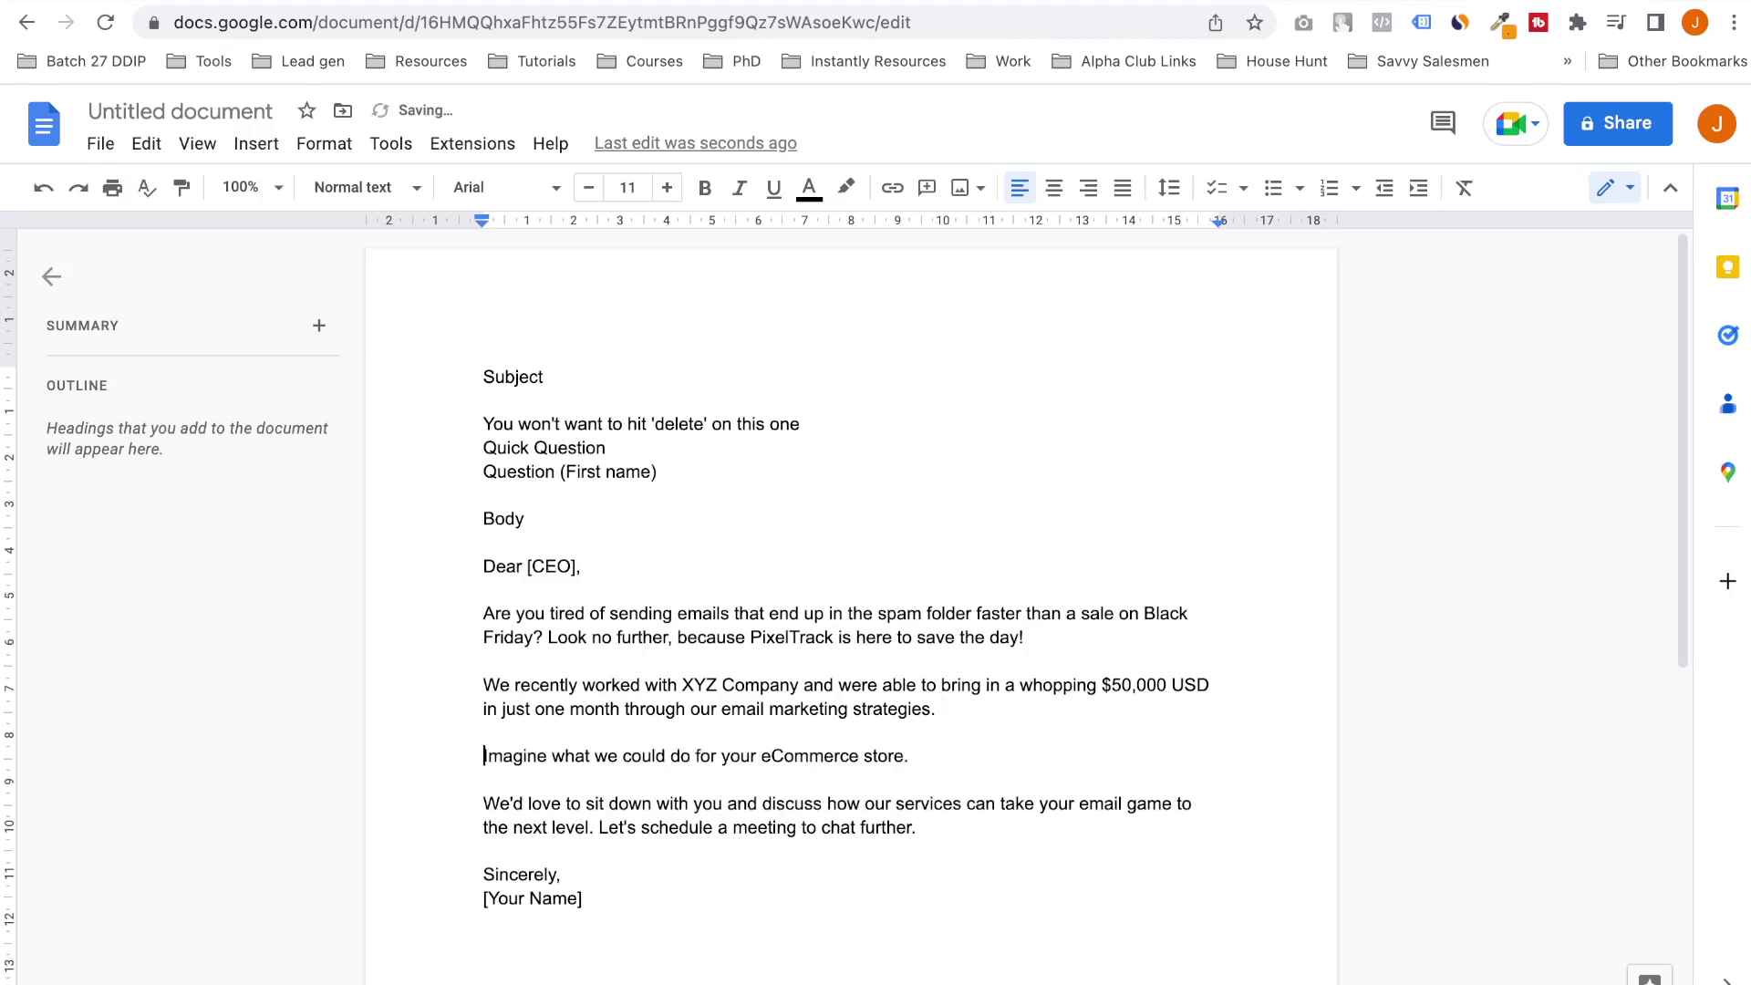
scroll(851, 578, "down", 3)
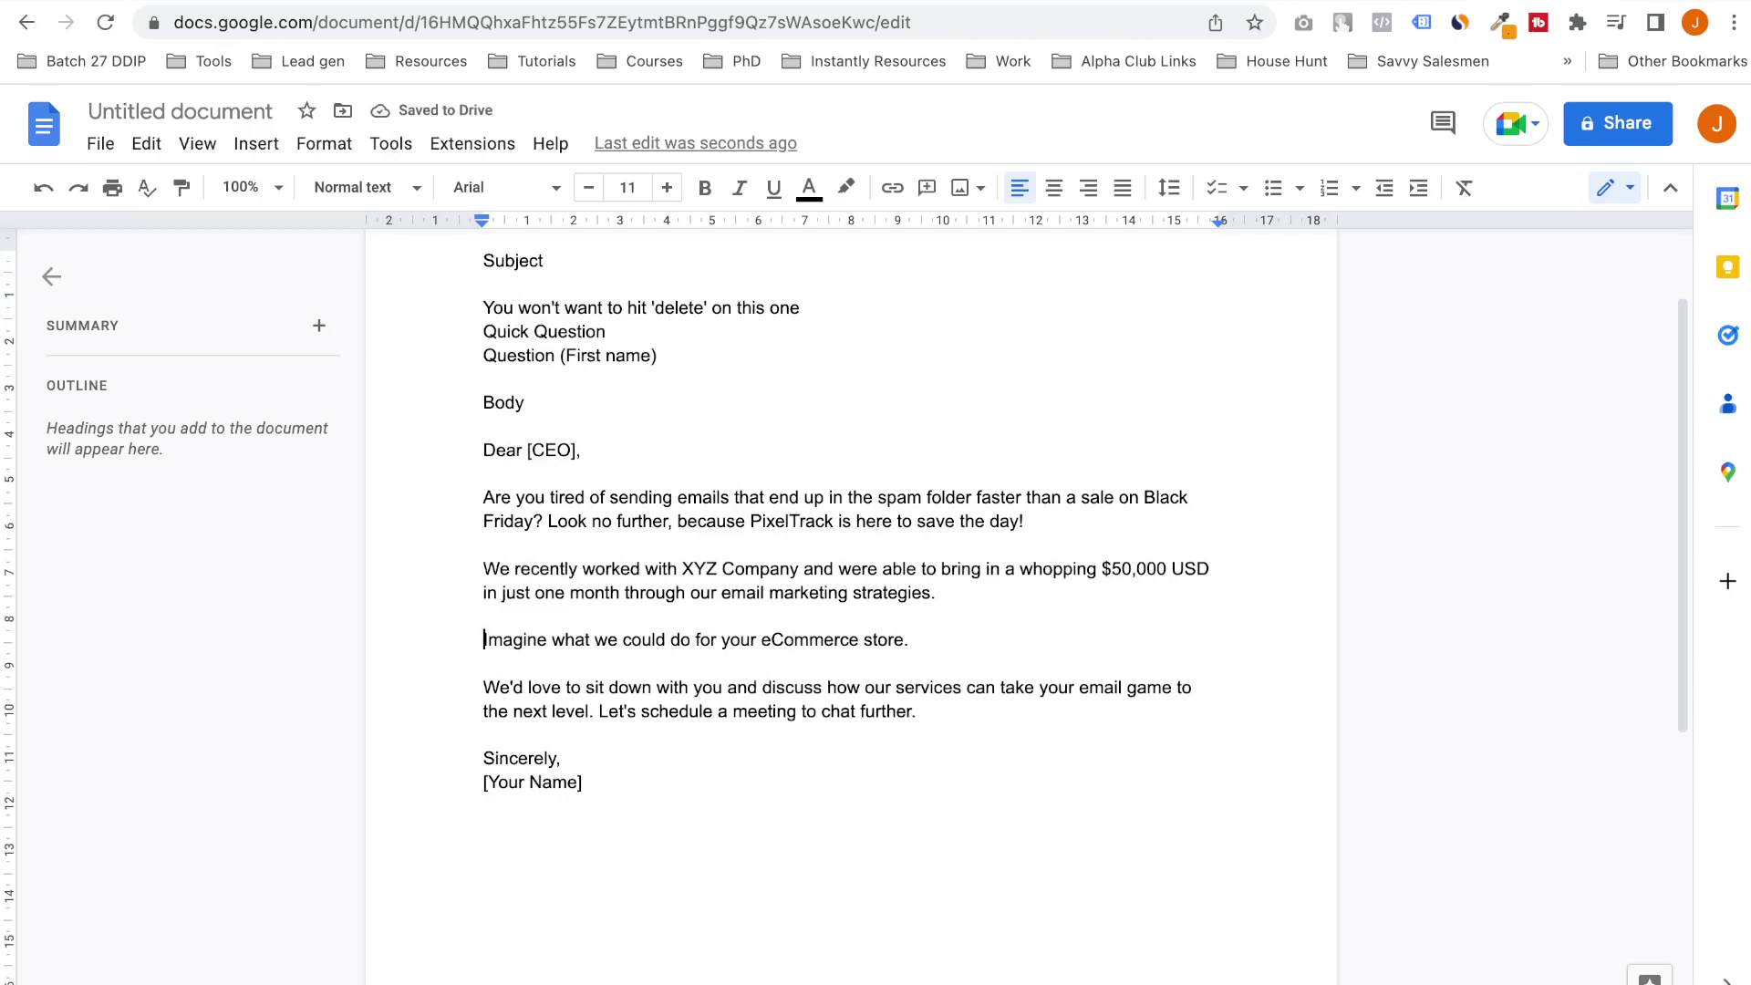
key("Return")
key("Return")
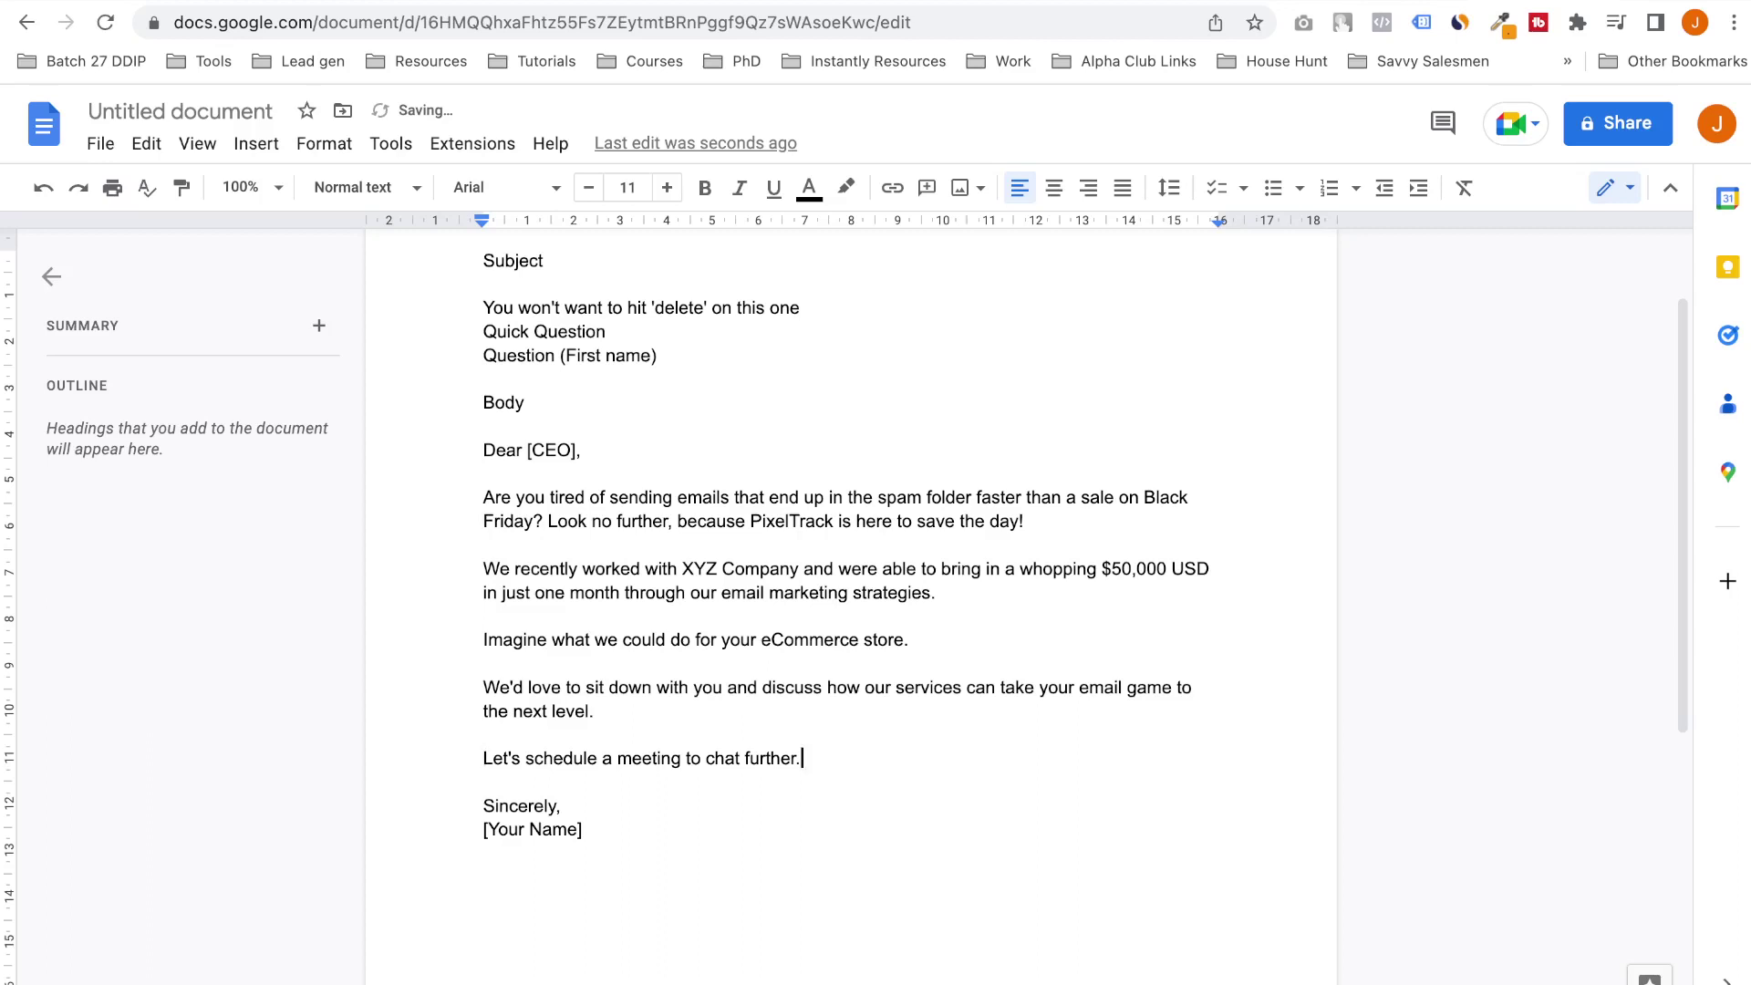
Replace the "Let's schedule a meeting to chat further." sentence with "Are you available this week to have a quick chat?"
key("shift+Home")
type("Let me")
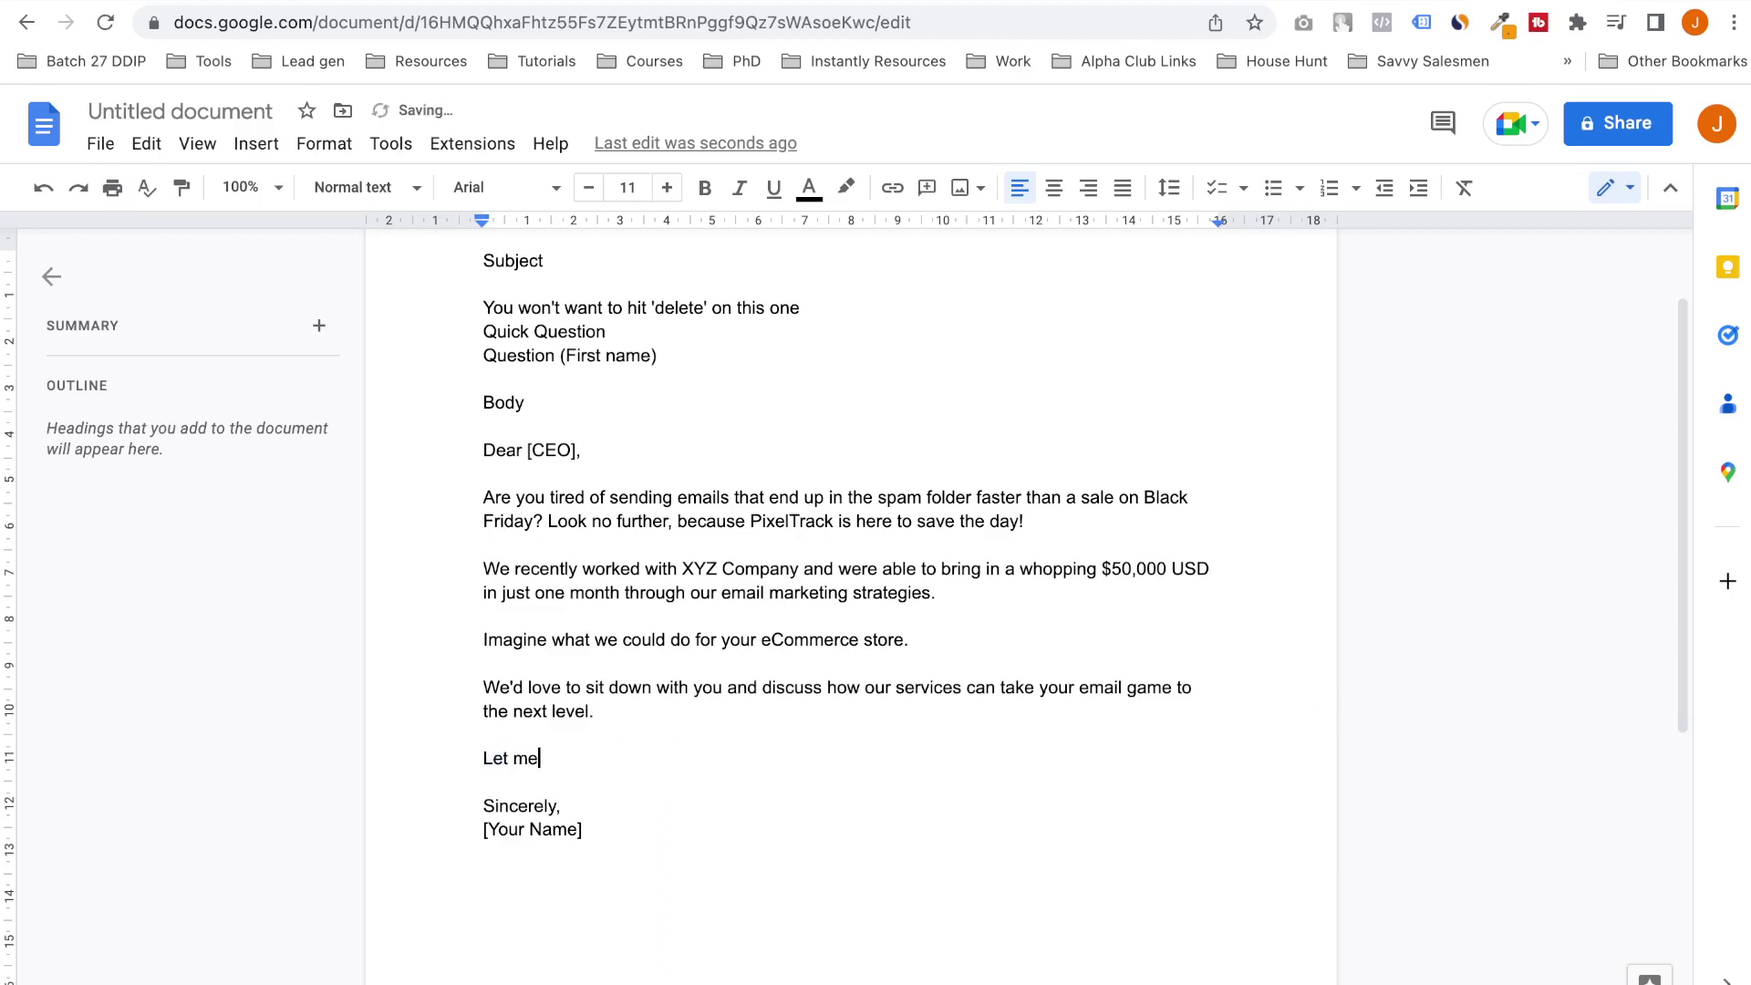
key("BackSpace")
key("BackSpace")
key("BackSpace")
key("BackSpace")
key("BackSpace")
key("BackSpace")
type("Are you available this w")
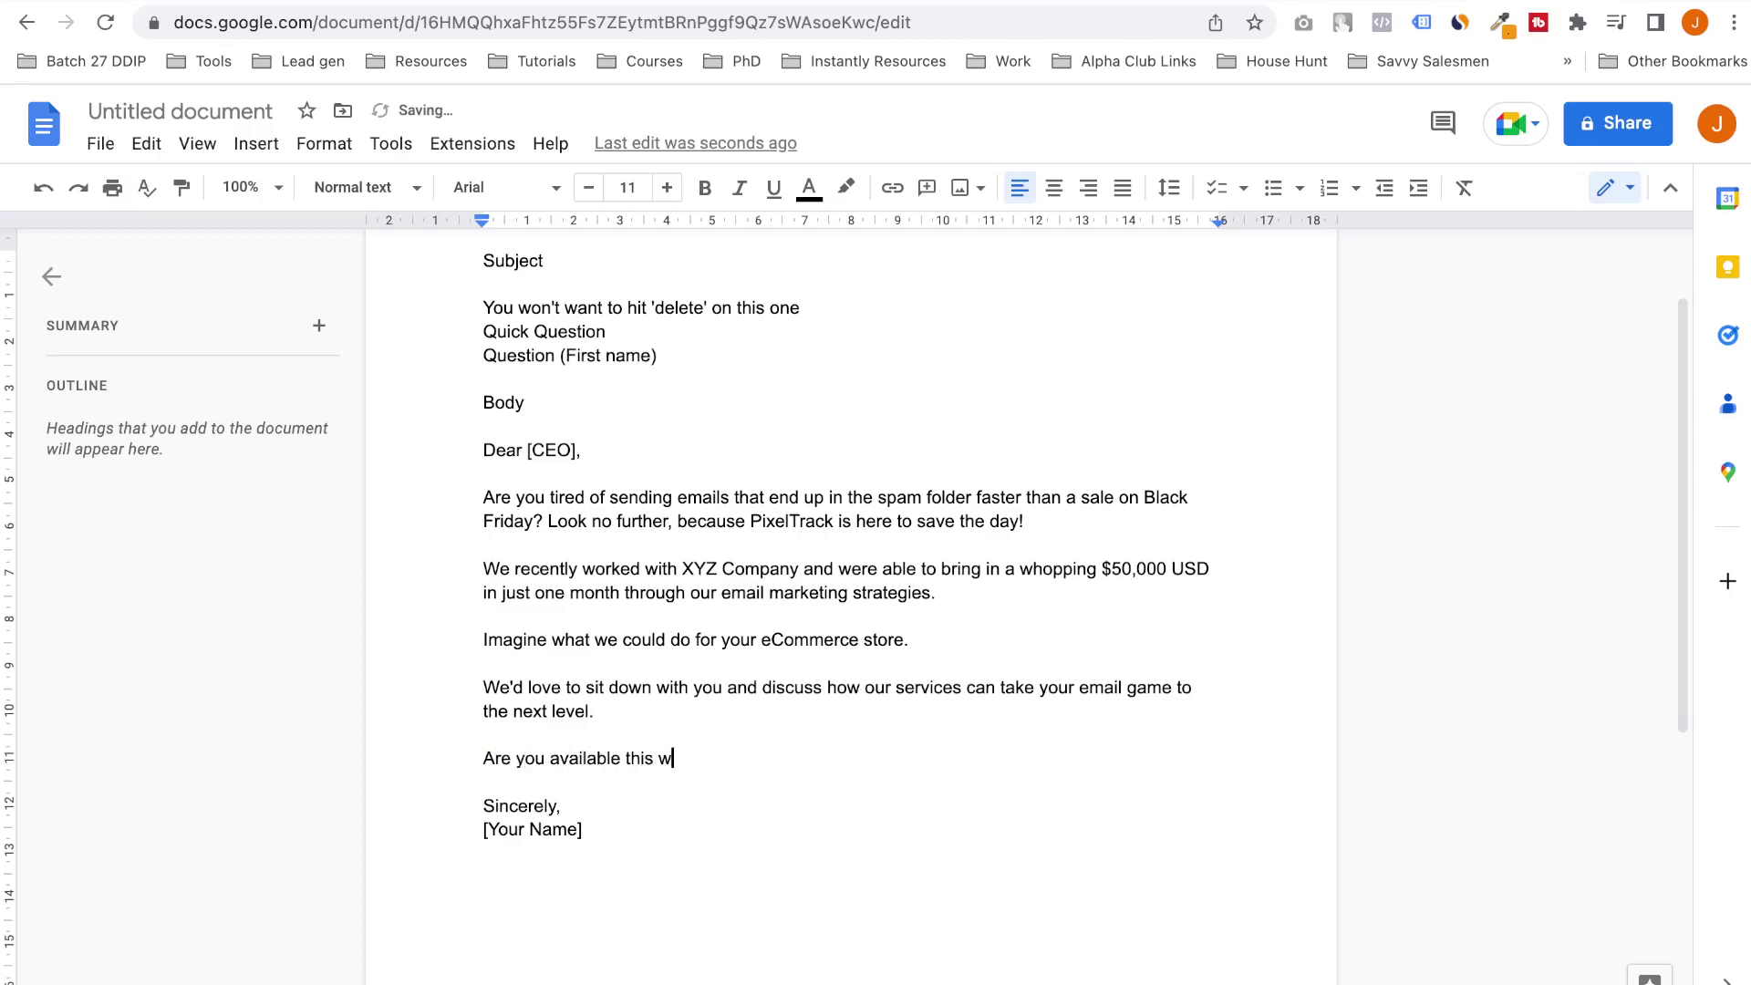
type("eek to have a quick chat?")
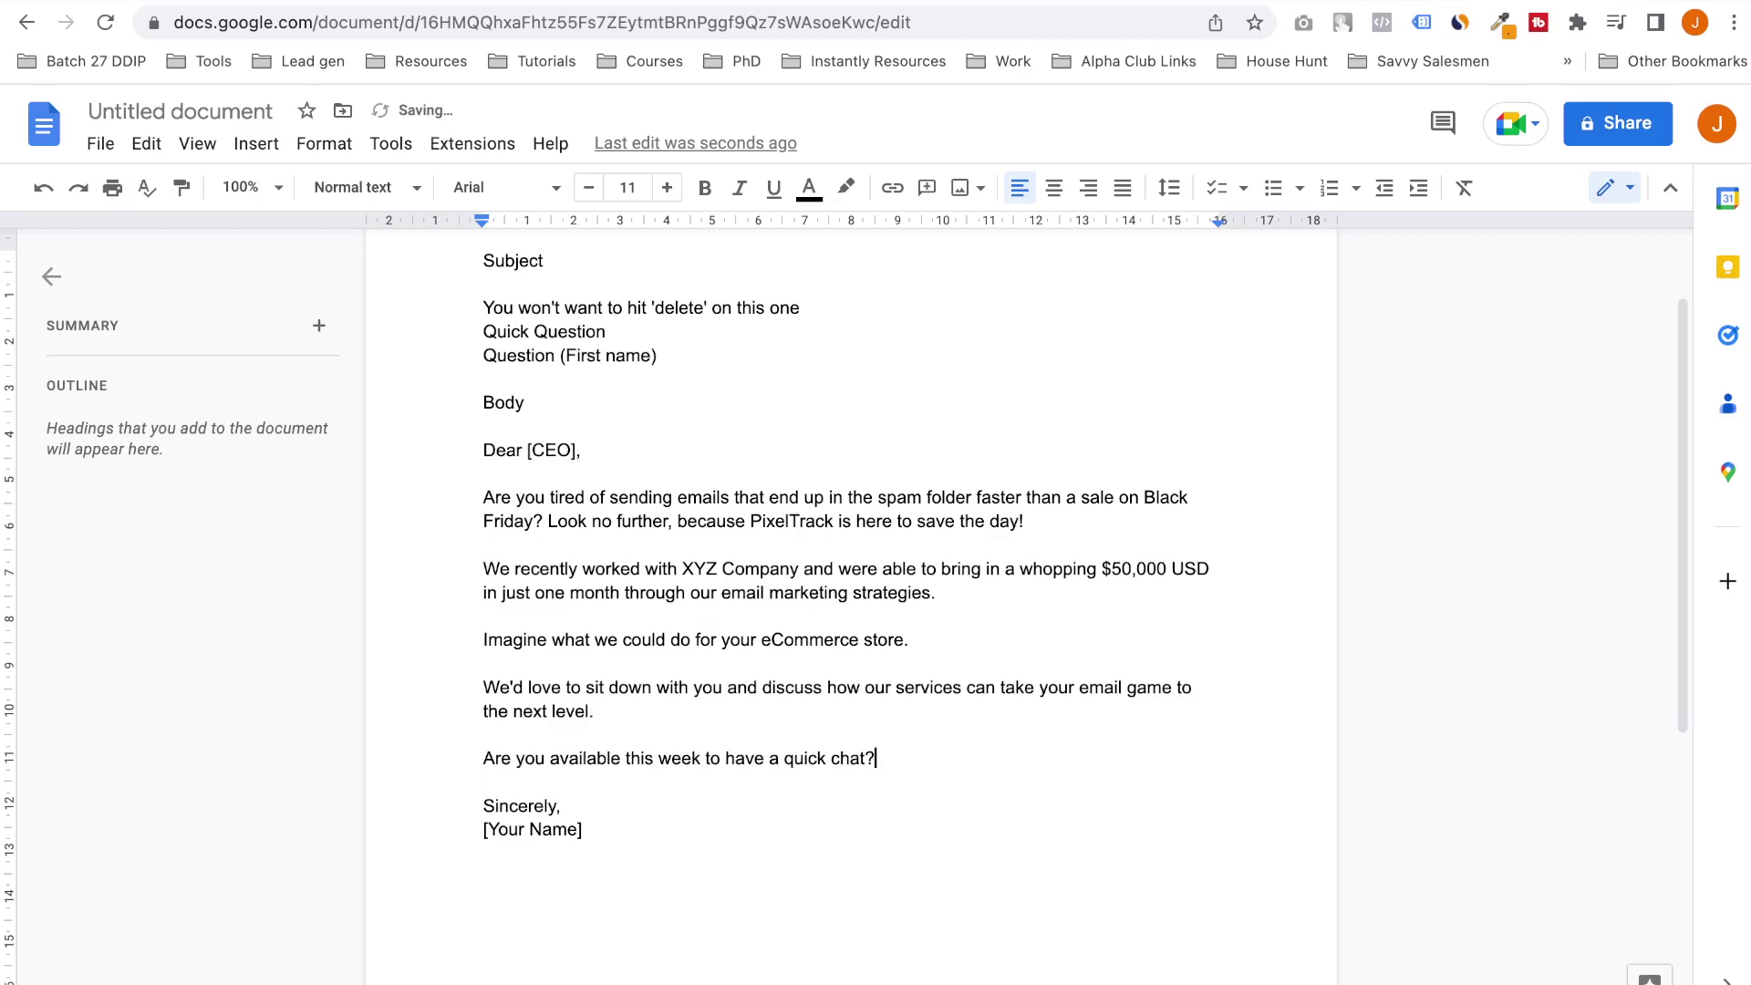
Make the "Body" and "Subject" headings bold and start a new line below the [Your Name] signature
left_click_drag(483, 402, 536, 402)
key("ctrl+b")
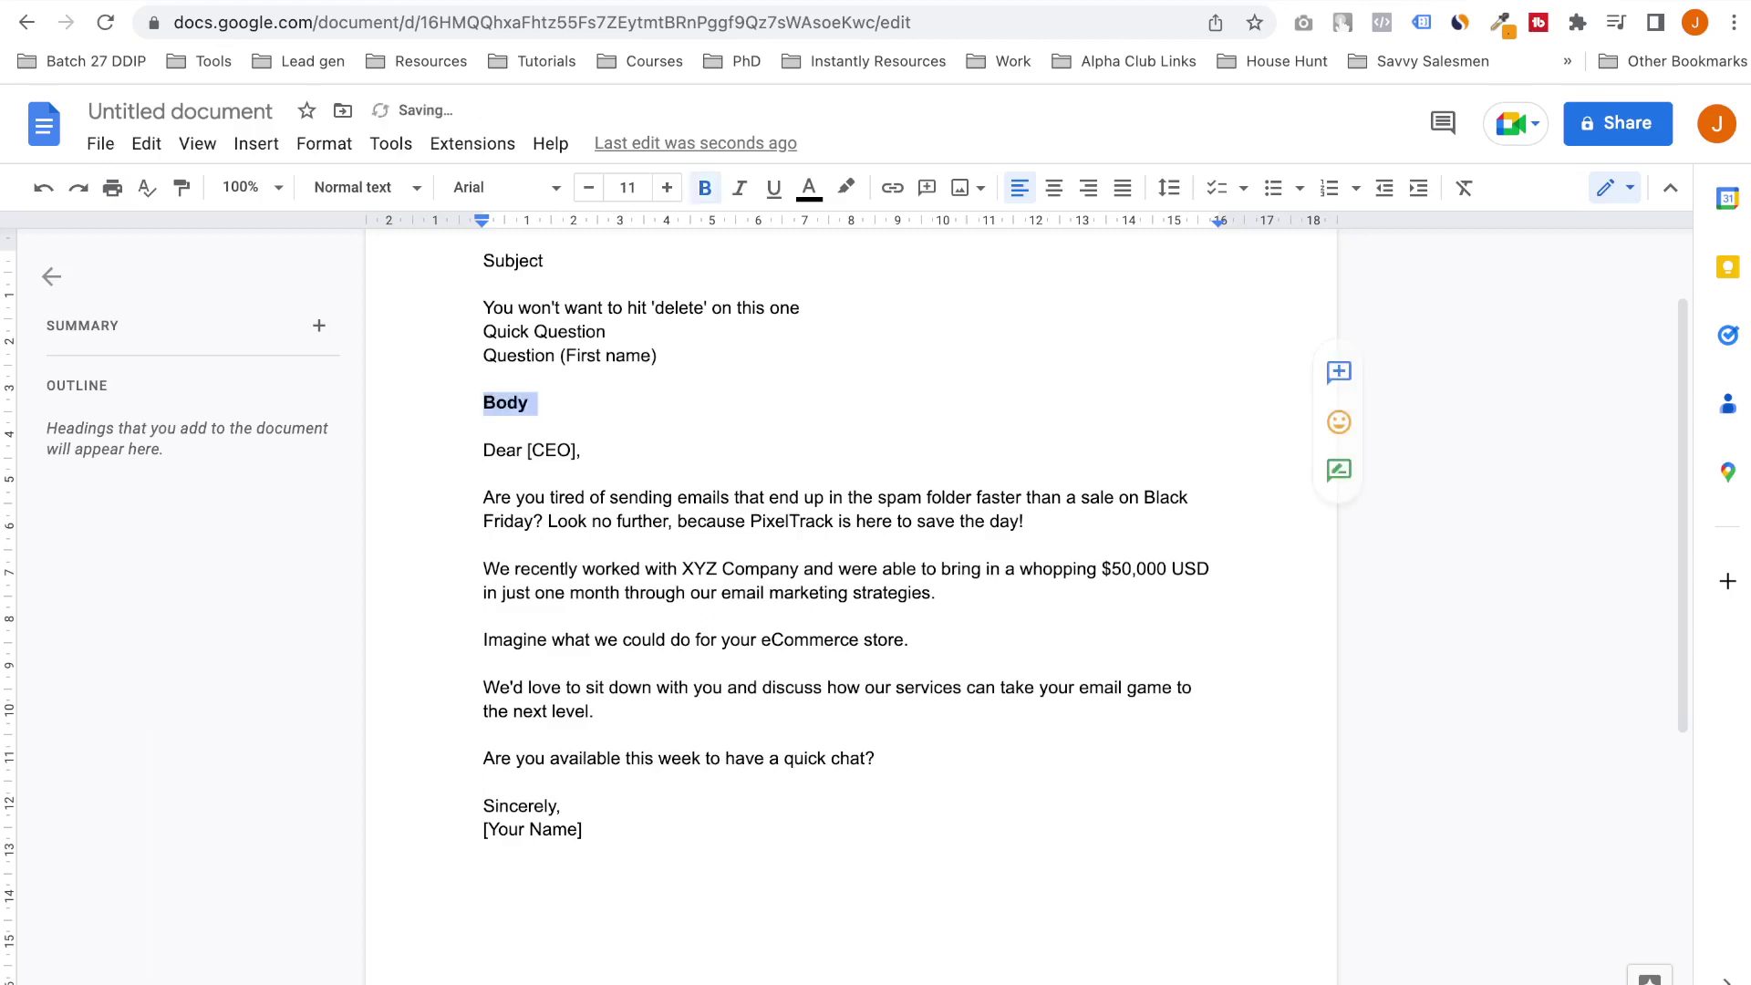
left_click_drag(483, 261, 552, 261)
key("ctrl+b")
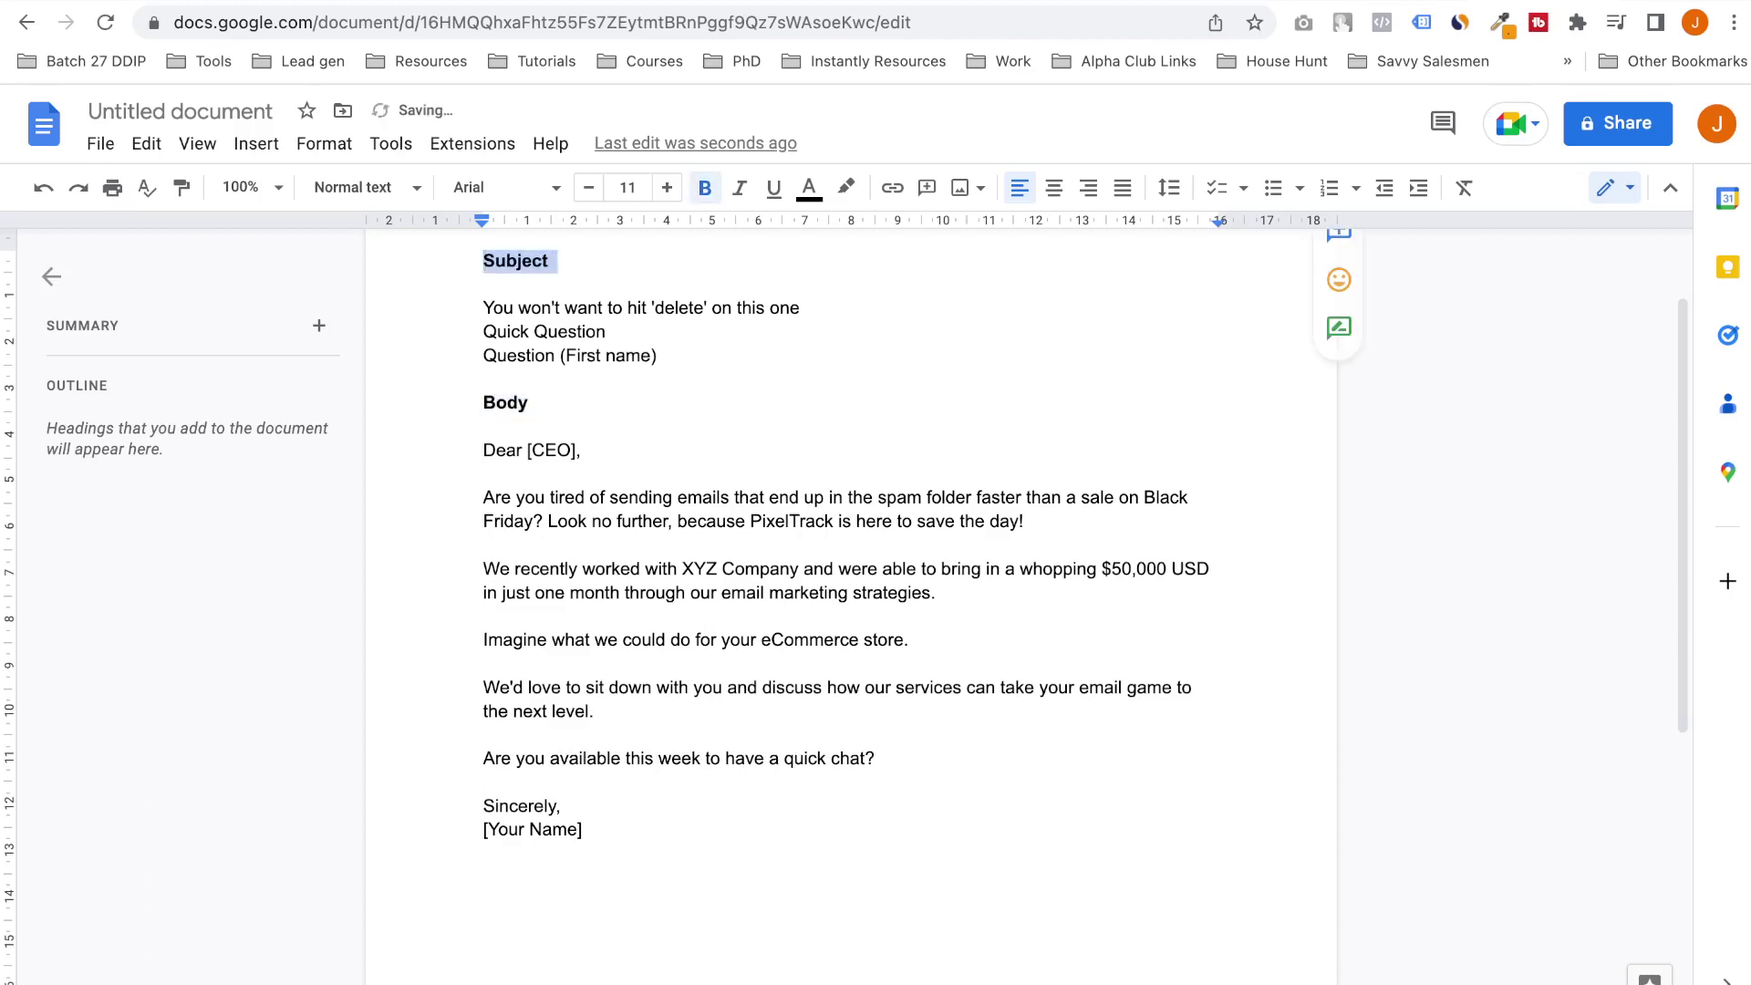
left_click_drag(483, 829, 493, 853)
left_click(485, 852)
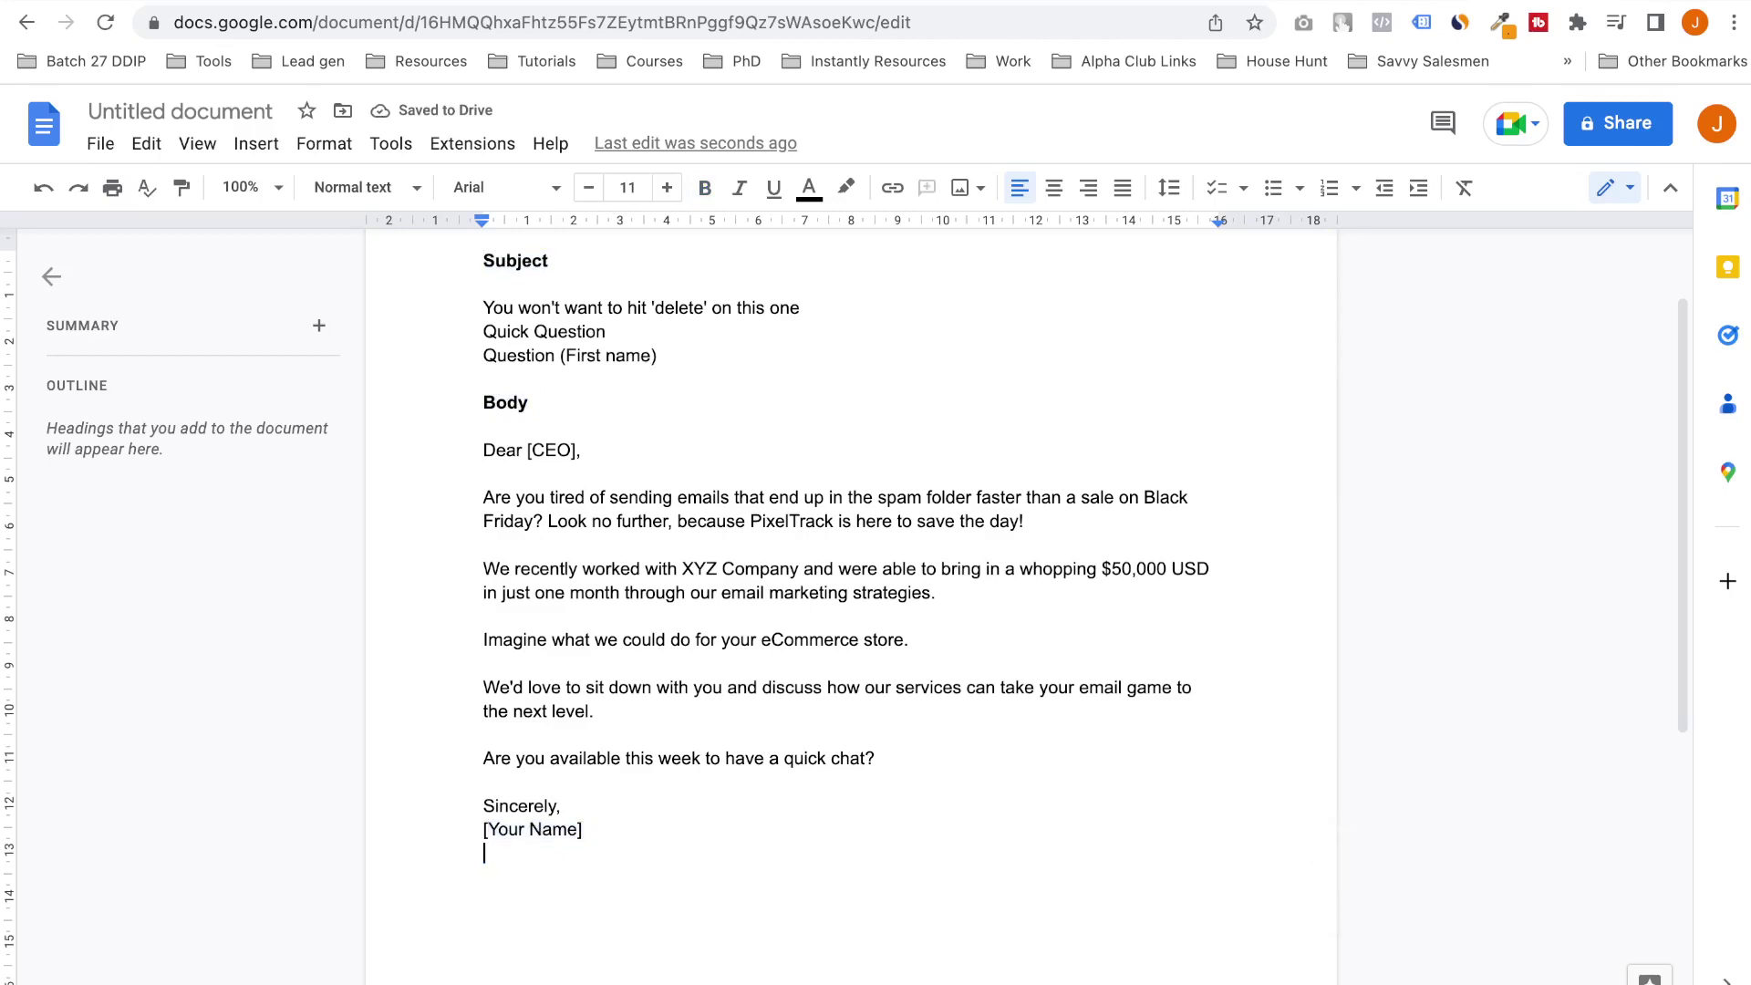
left_click(583, 829)
key("Return")
Switch to ChatGPT and enter the prompt text "Write a funny as hell email signature for the above email"
key("ctrl+Tab")
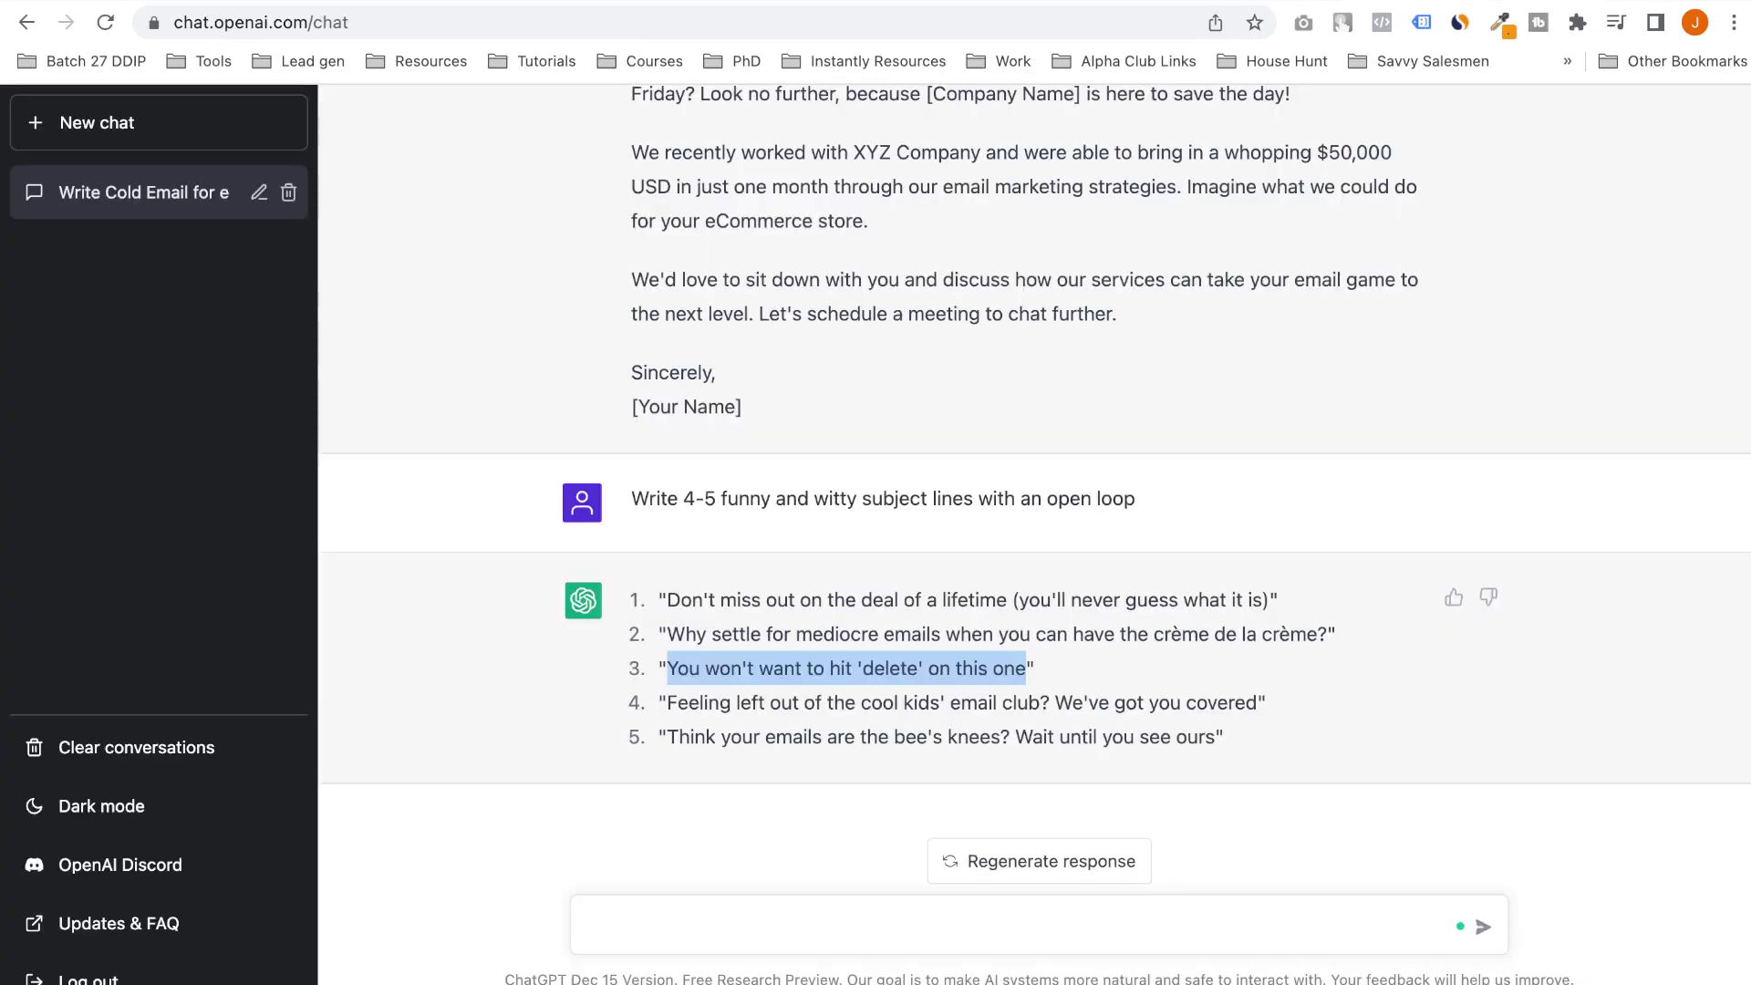
left_click(591, 925)
type("Write a f")
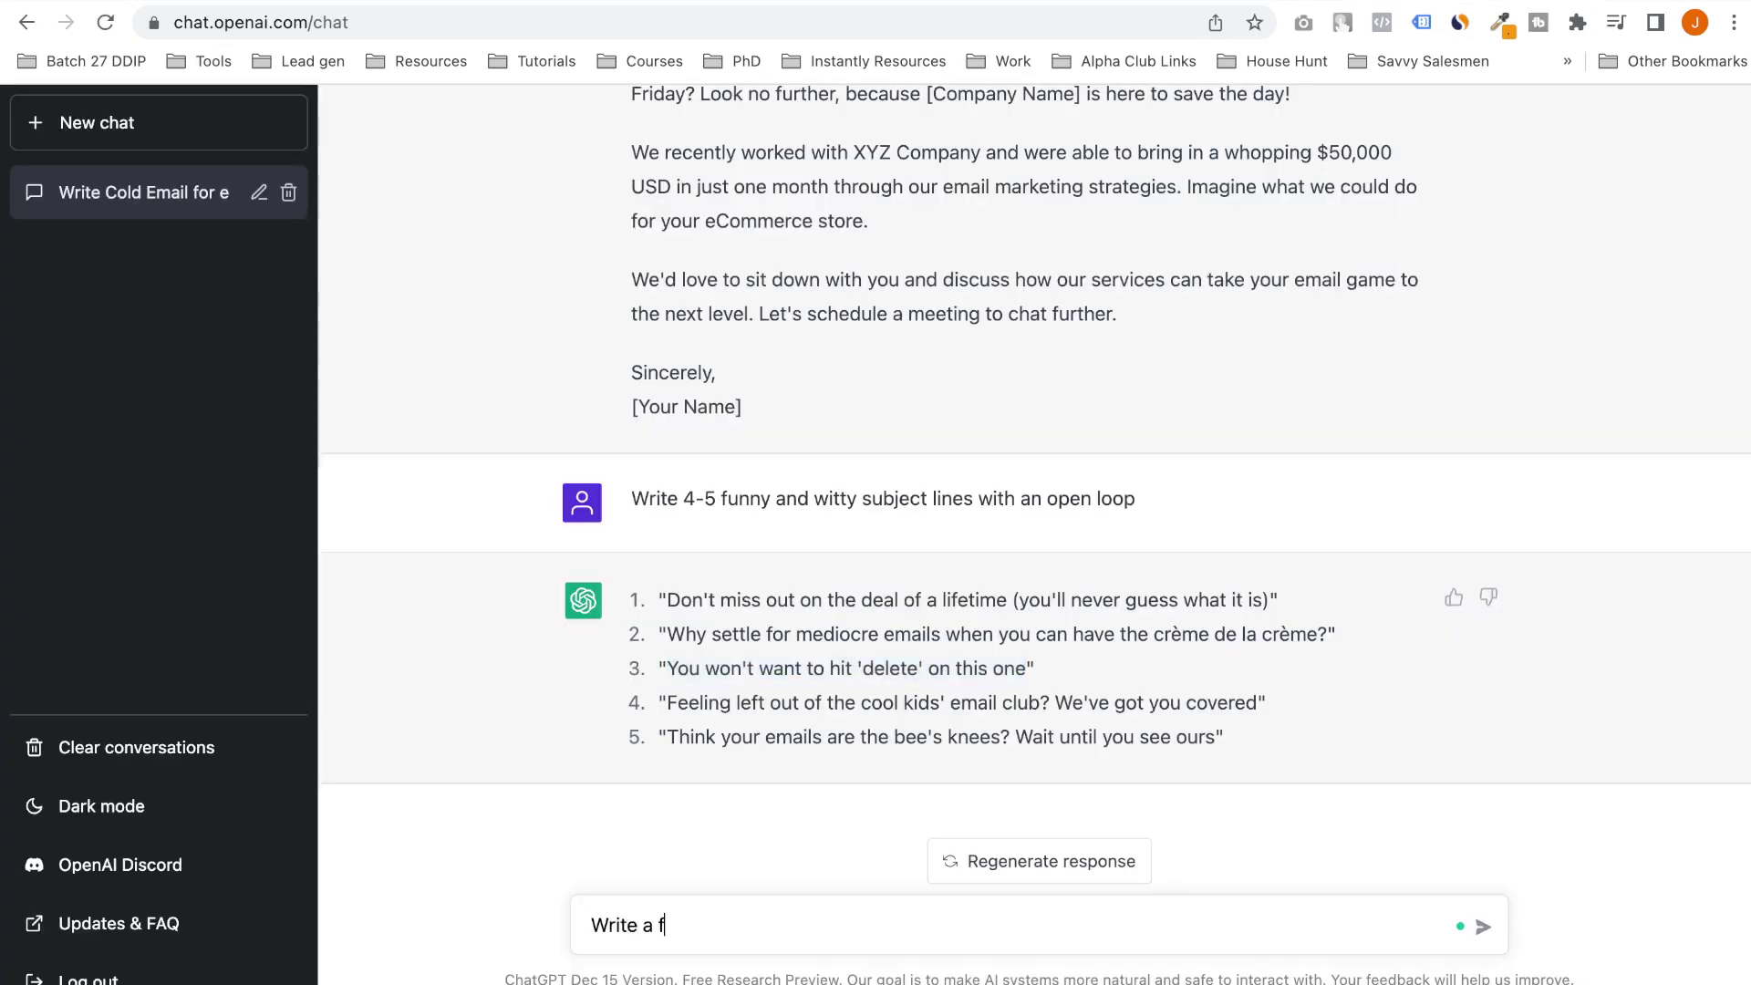
type("unny as hell email")
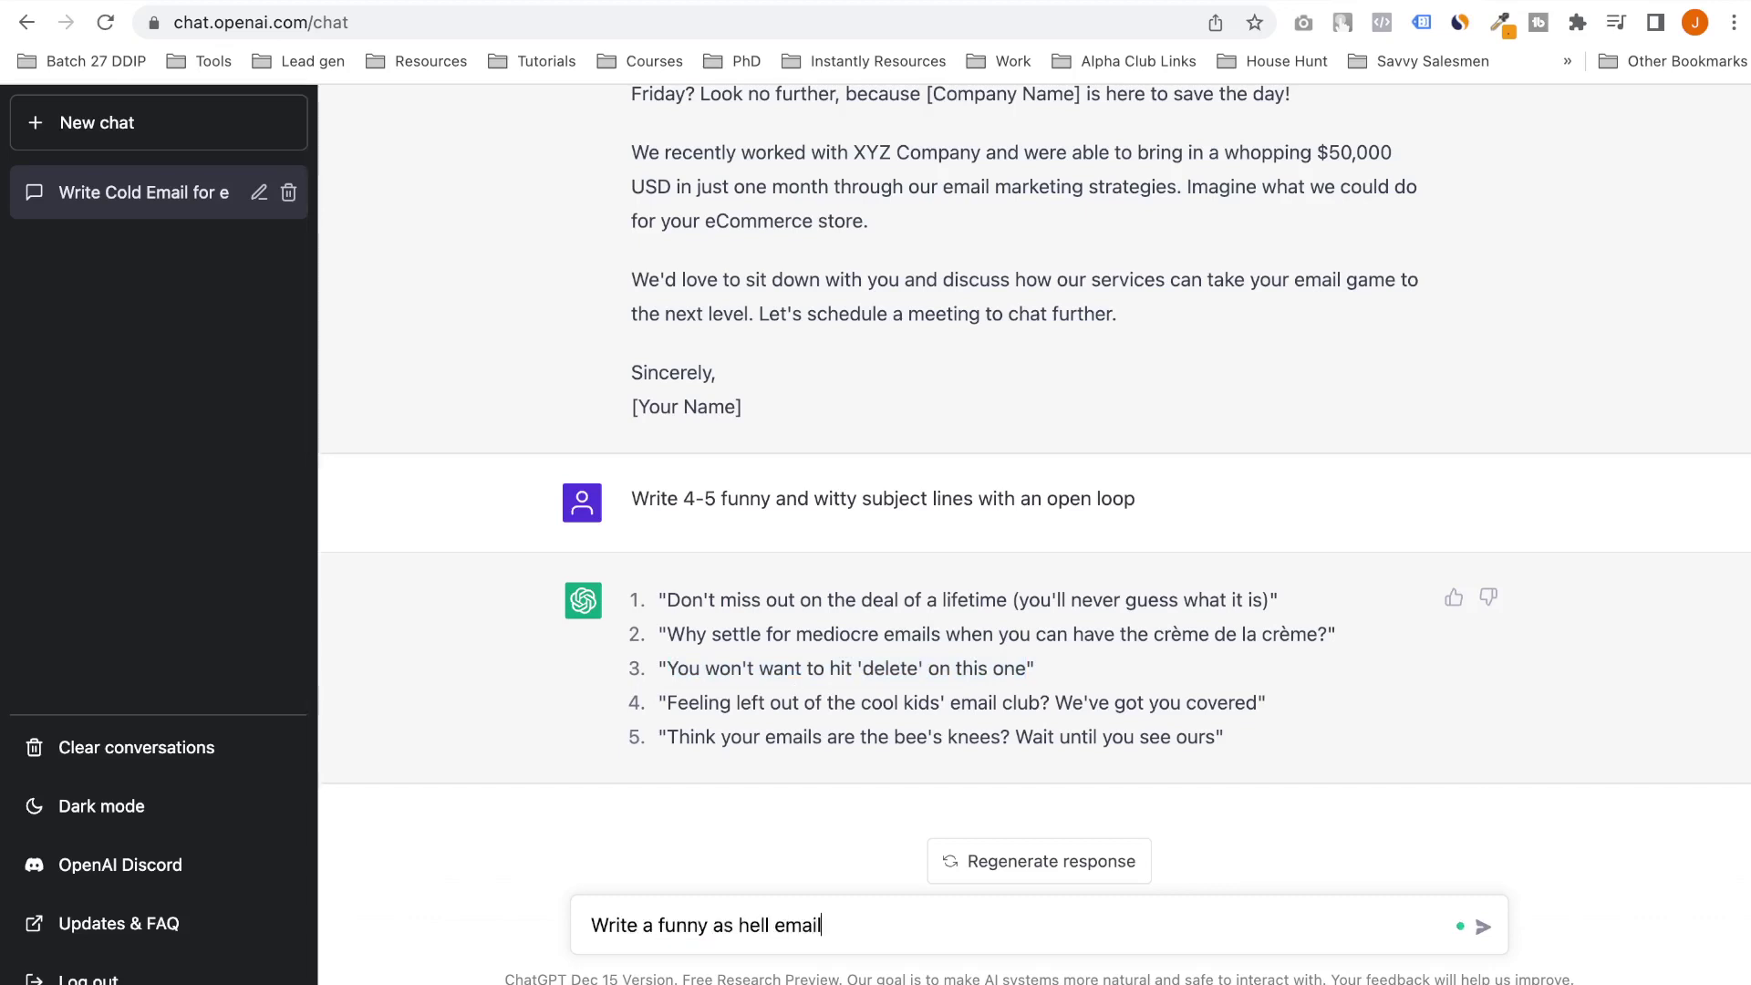
type(" signature for the above email")
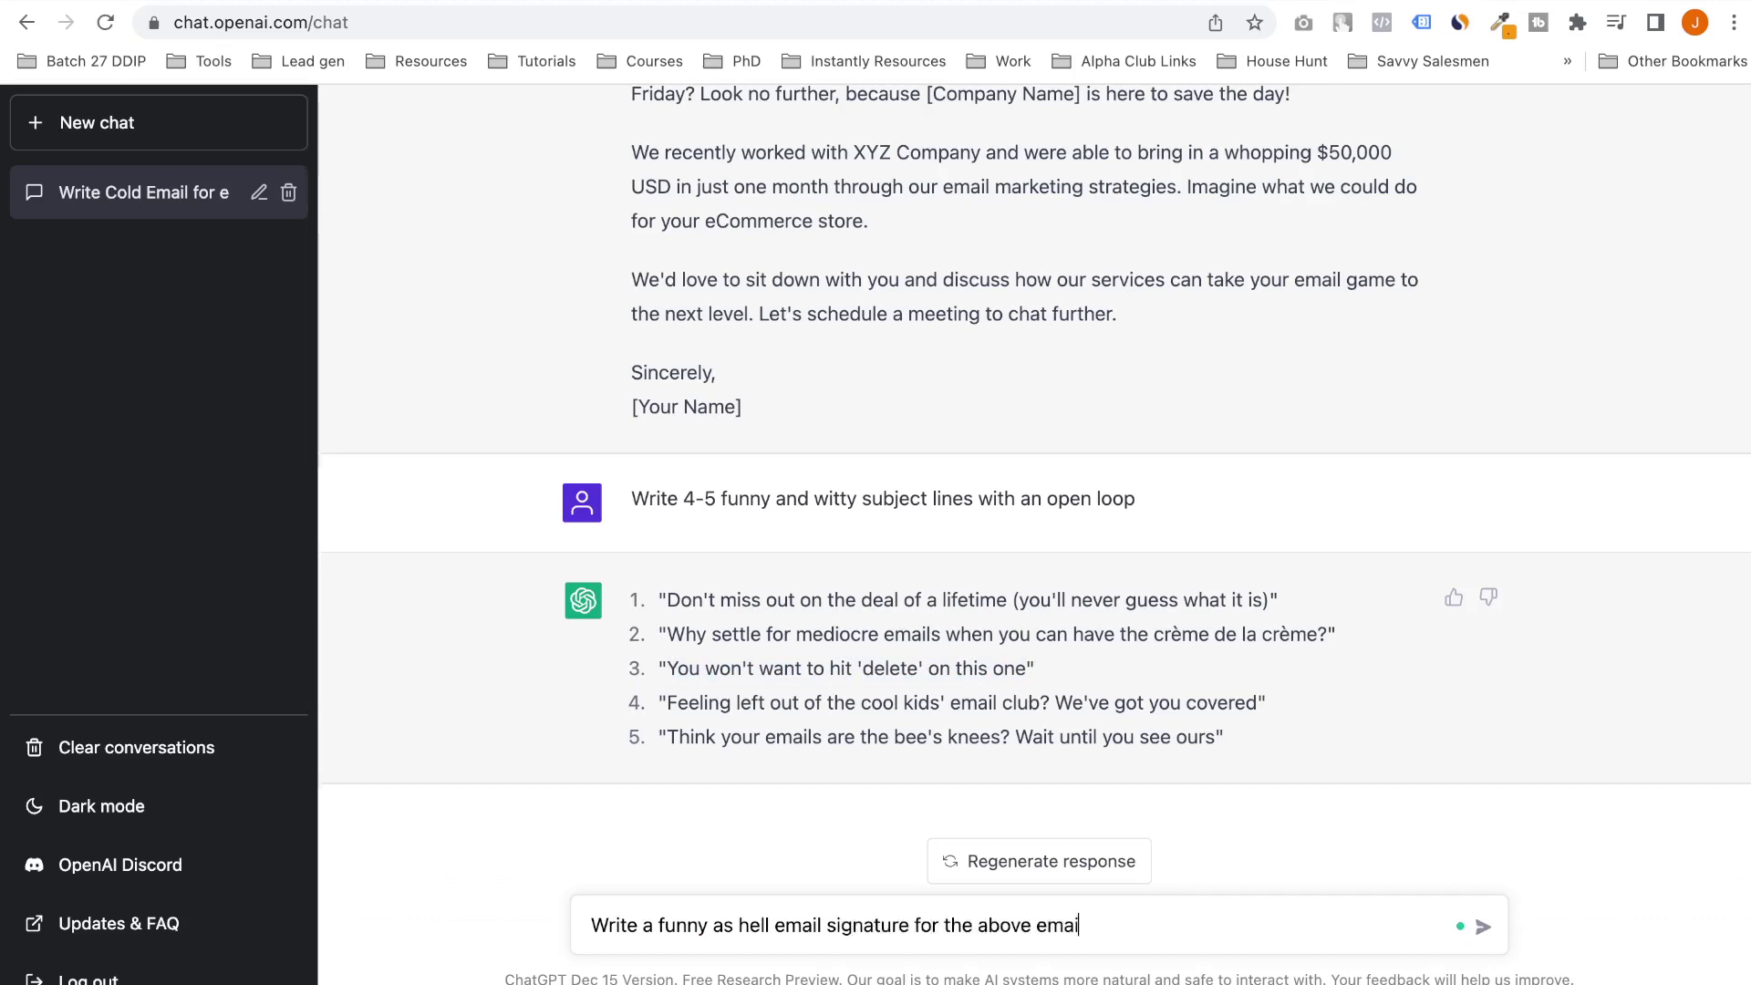
Add a second paragraph to the prompt, "It should be relevant to the eCommerce industry", and submit it
key("shift+Return")
key("shift+Return")
type("This")
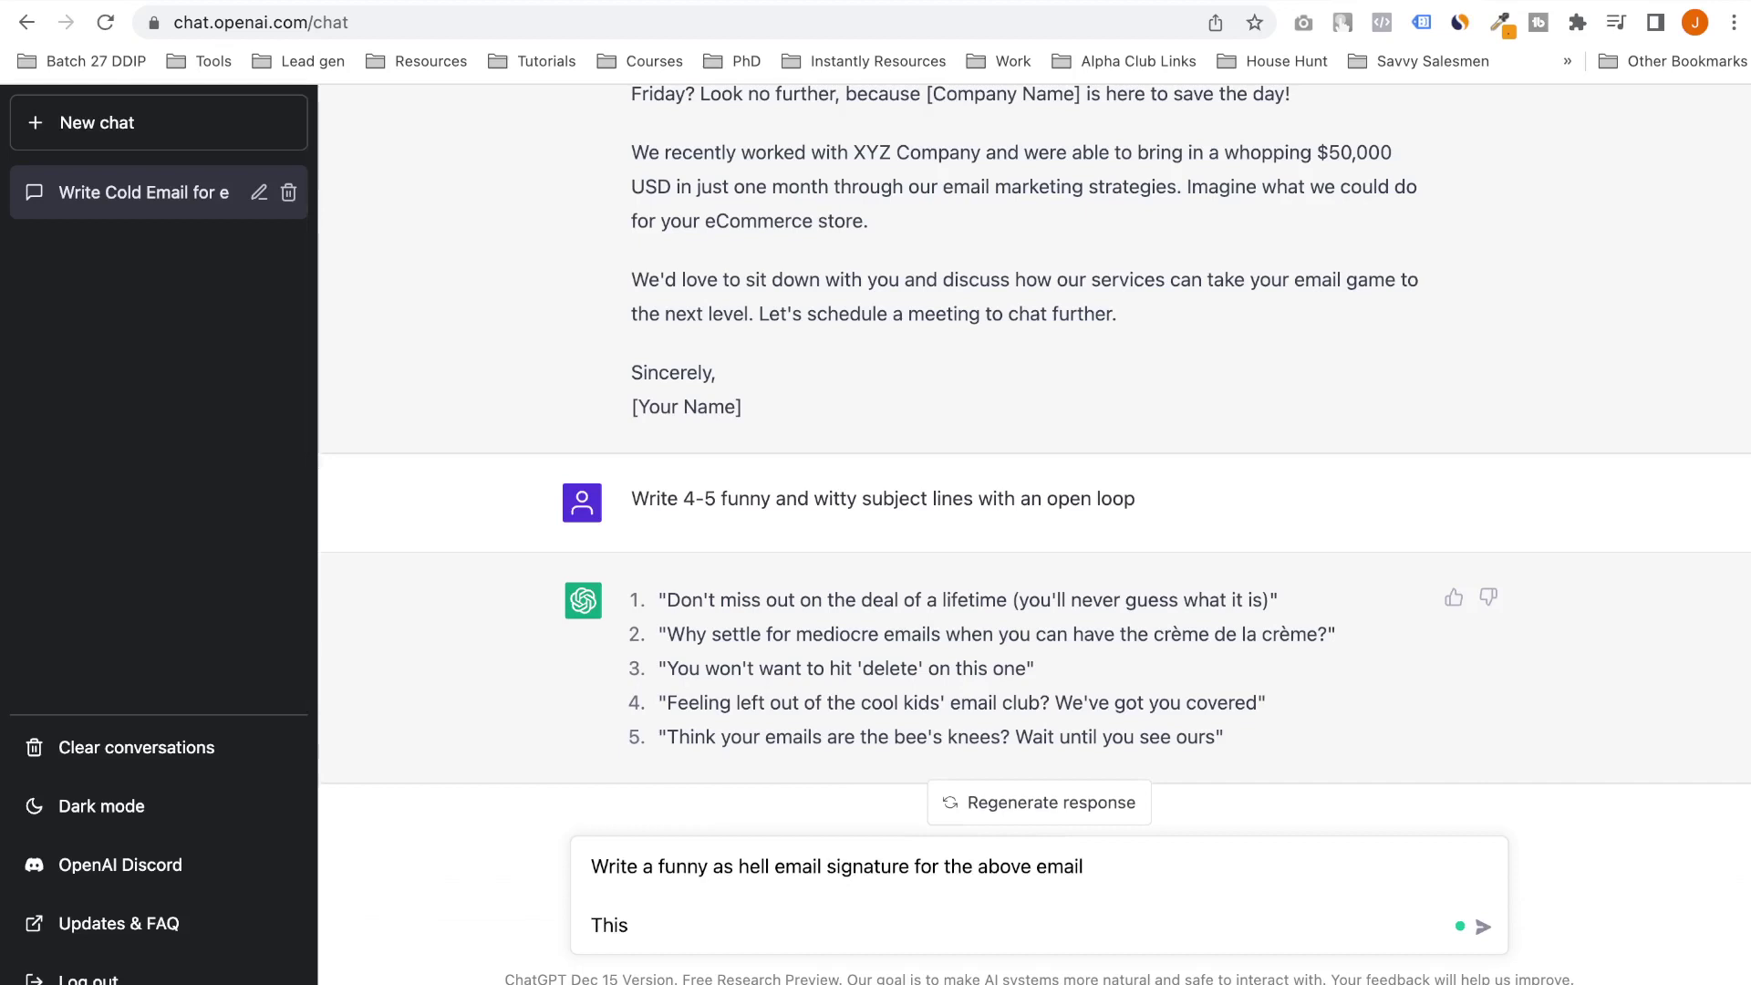
key("BackSpace")
key("BackSpace")
type("It should be relevant to the in")
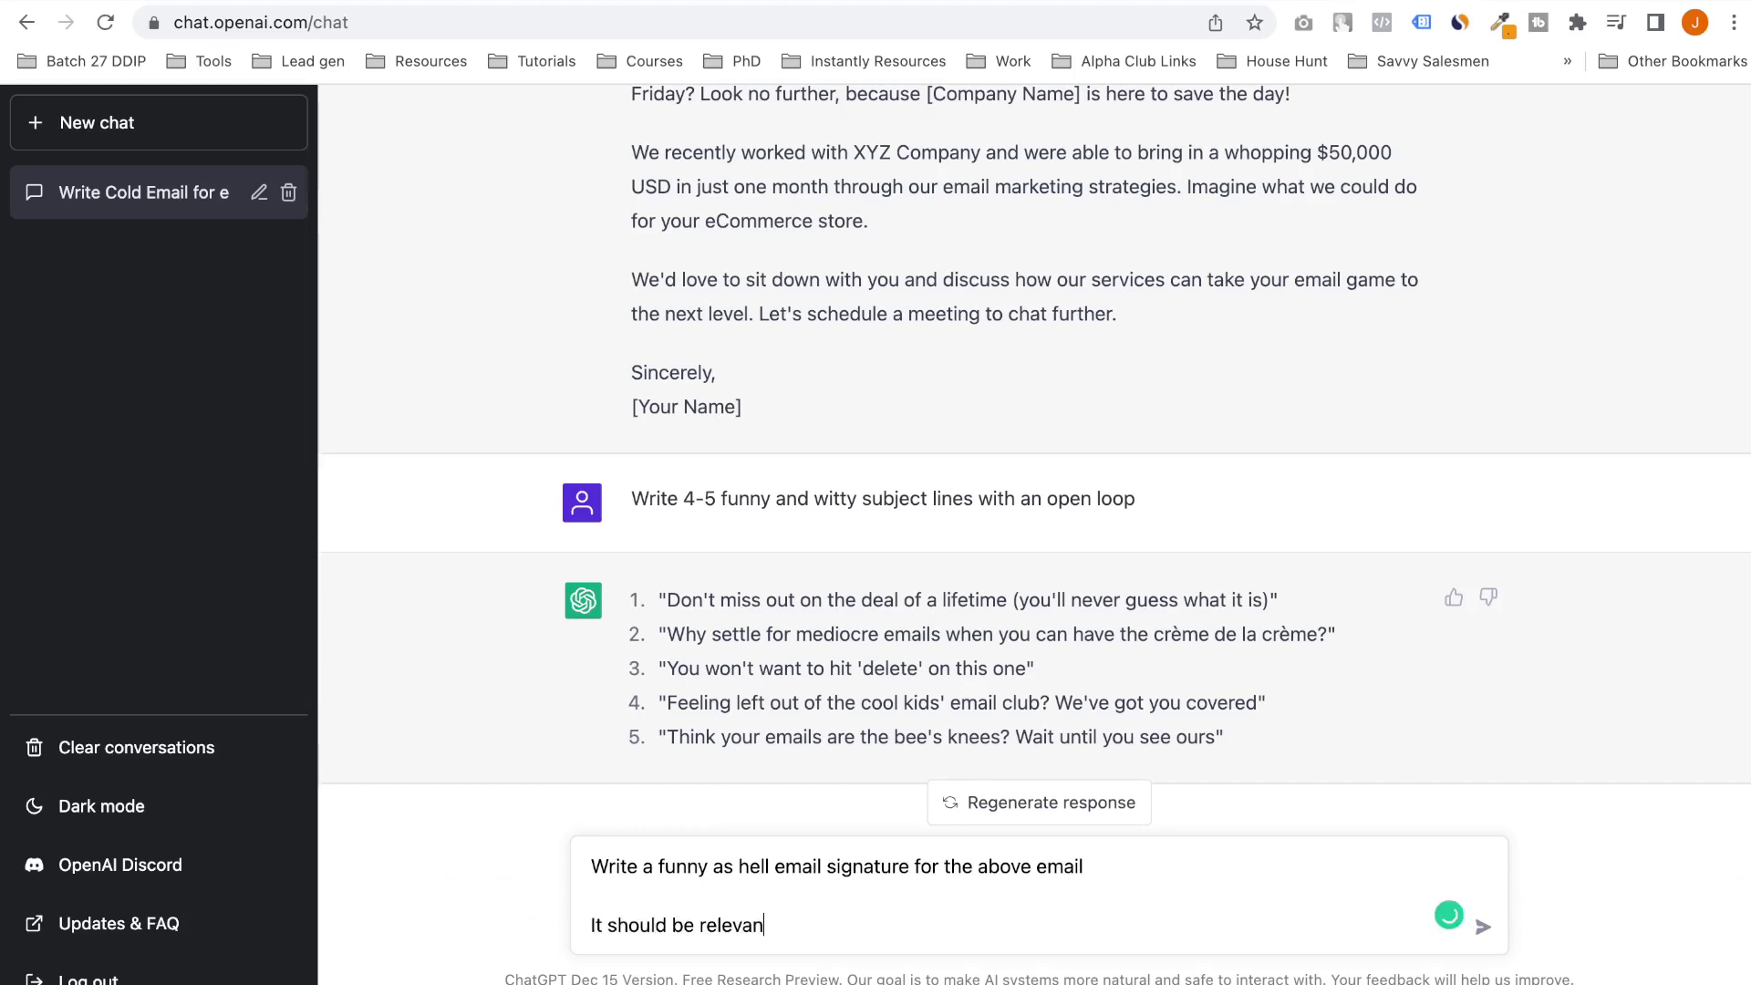
key("BackSpace")
key("BackSpace")
type("eCommervre")
key("BackSpace")
key("BackSpace")
key("BackSpace")
type("ce in")
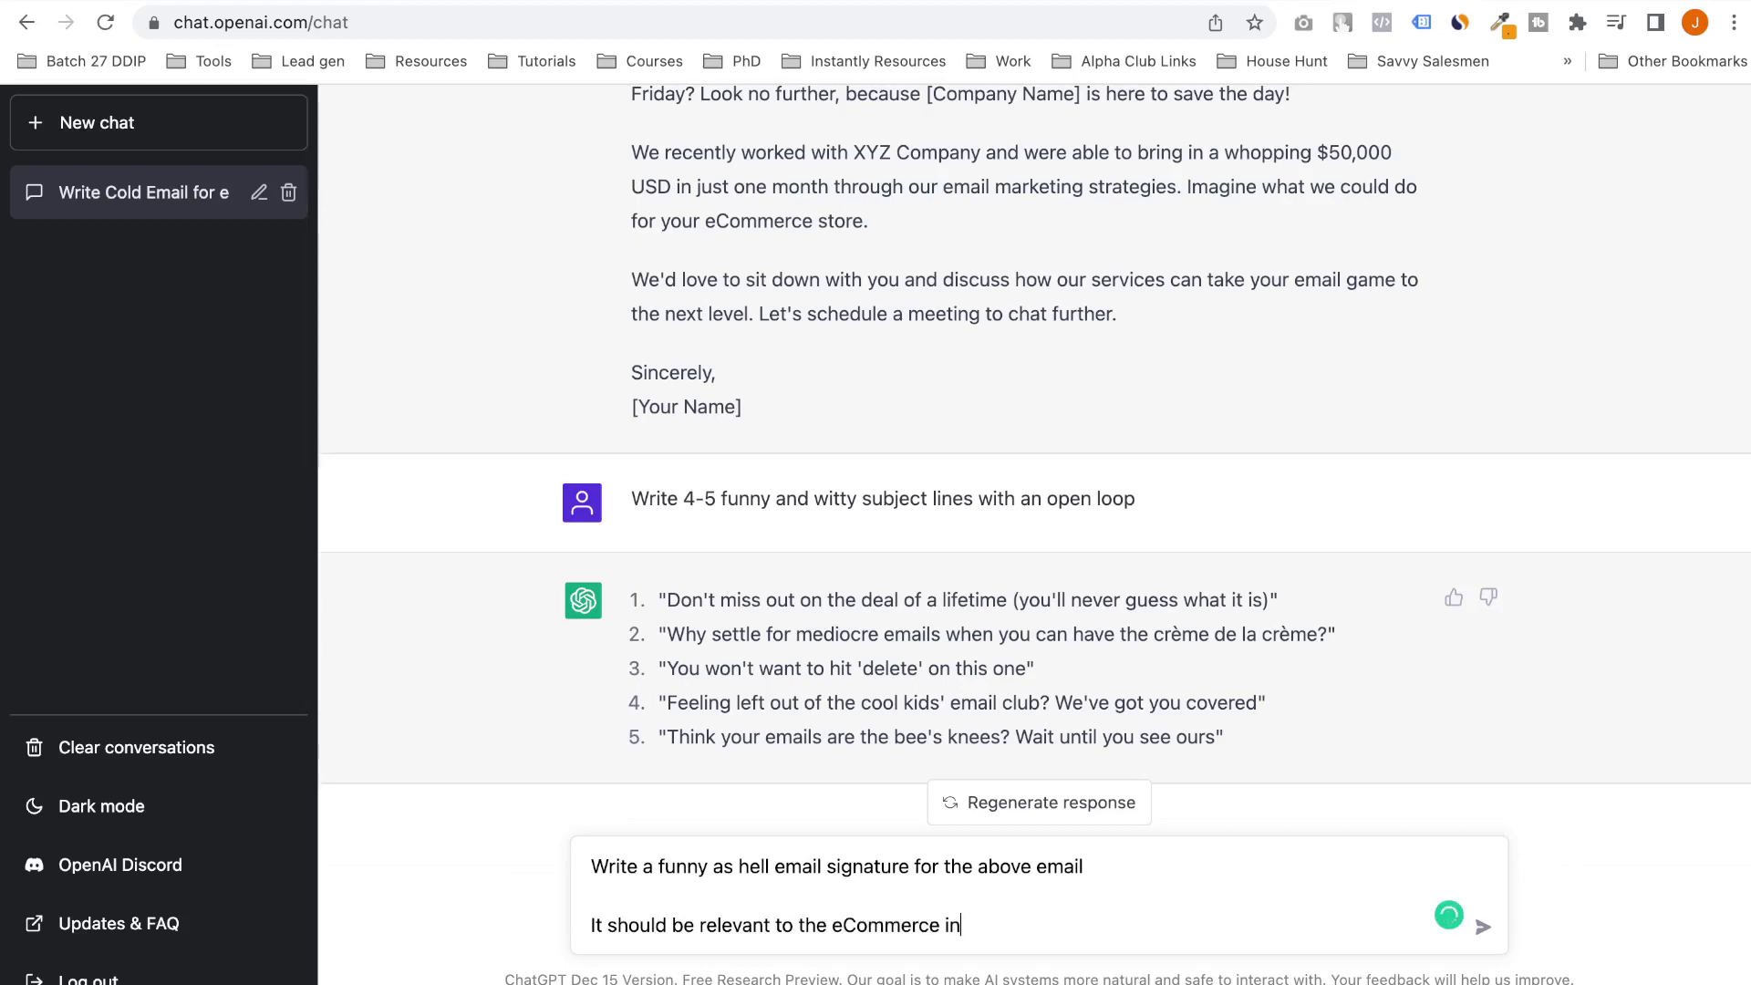
type("dustry")
key("Return")
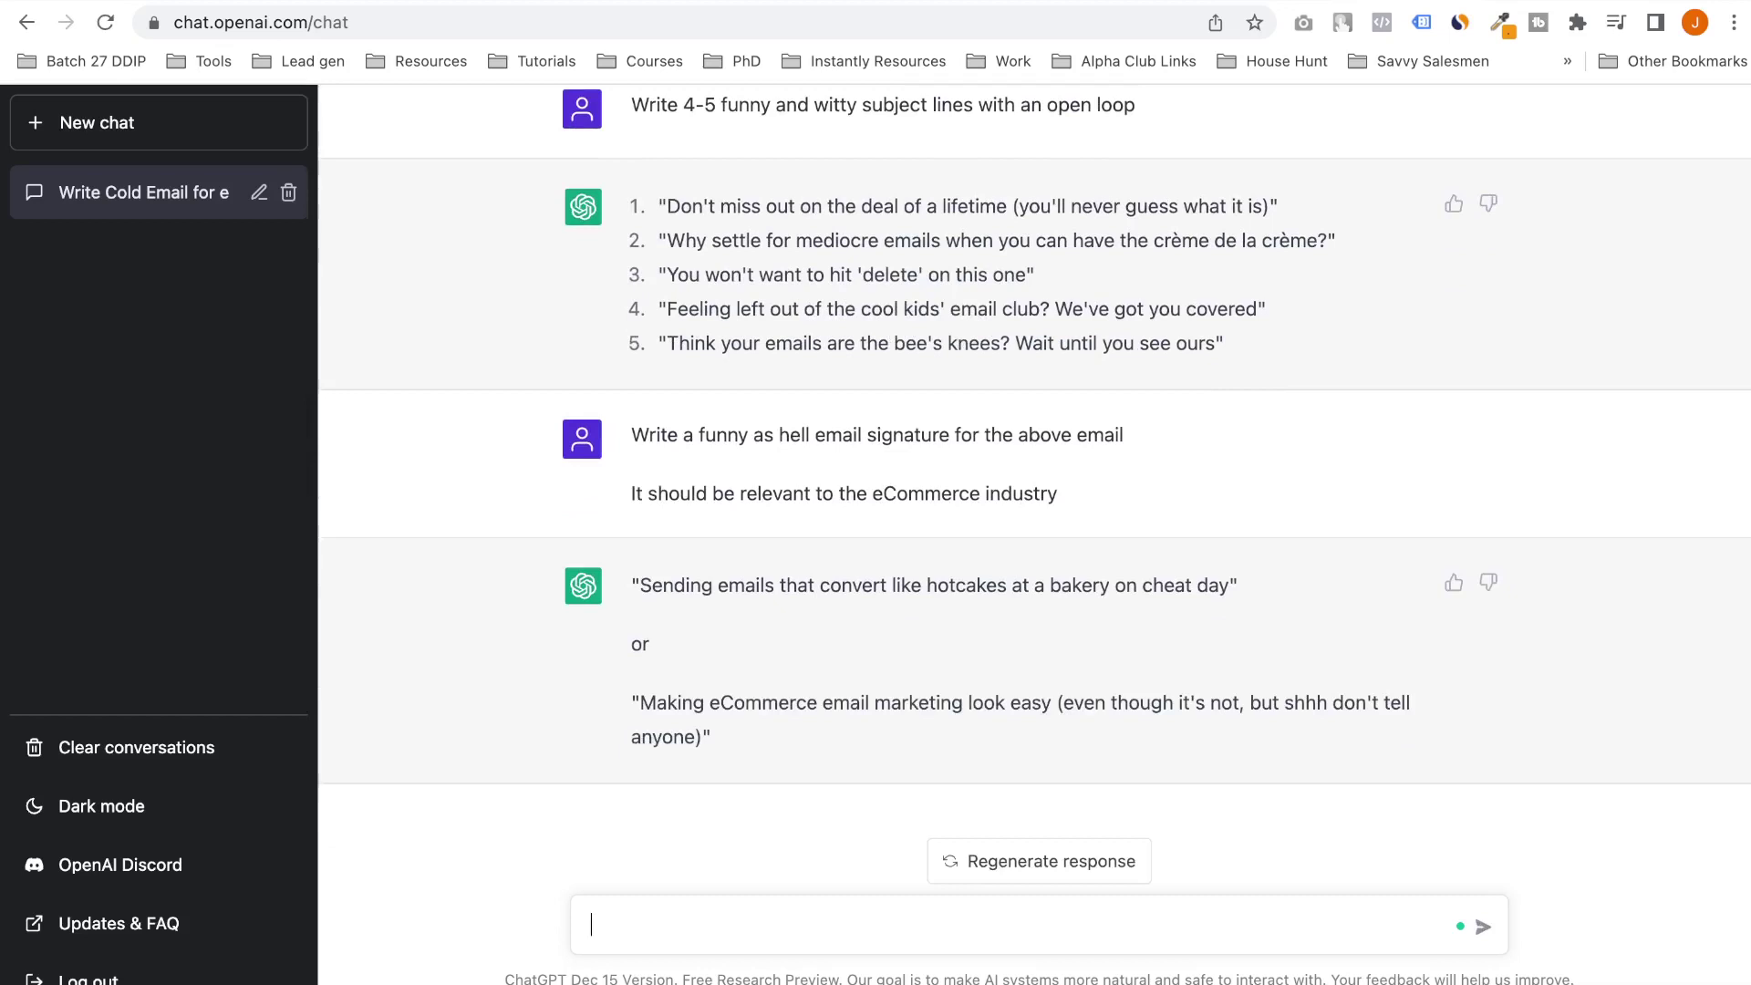
Replace [Your Name] in the Google Docs email with the sender's first name and the "Making eCommerce email marketing look easy" signature from ChatGPT
left_click_drag(702, 737, 640, 702)
key("super+c")
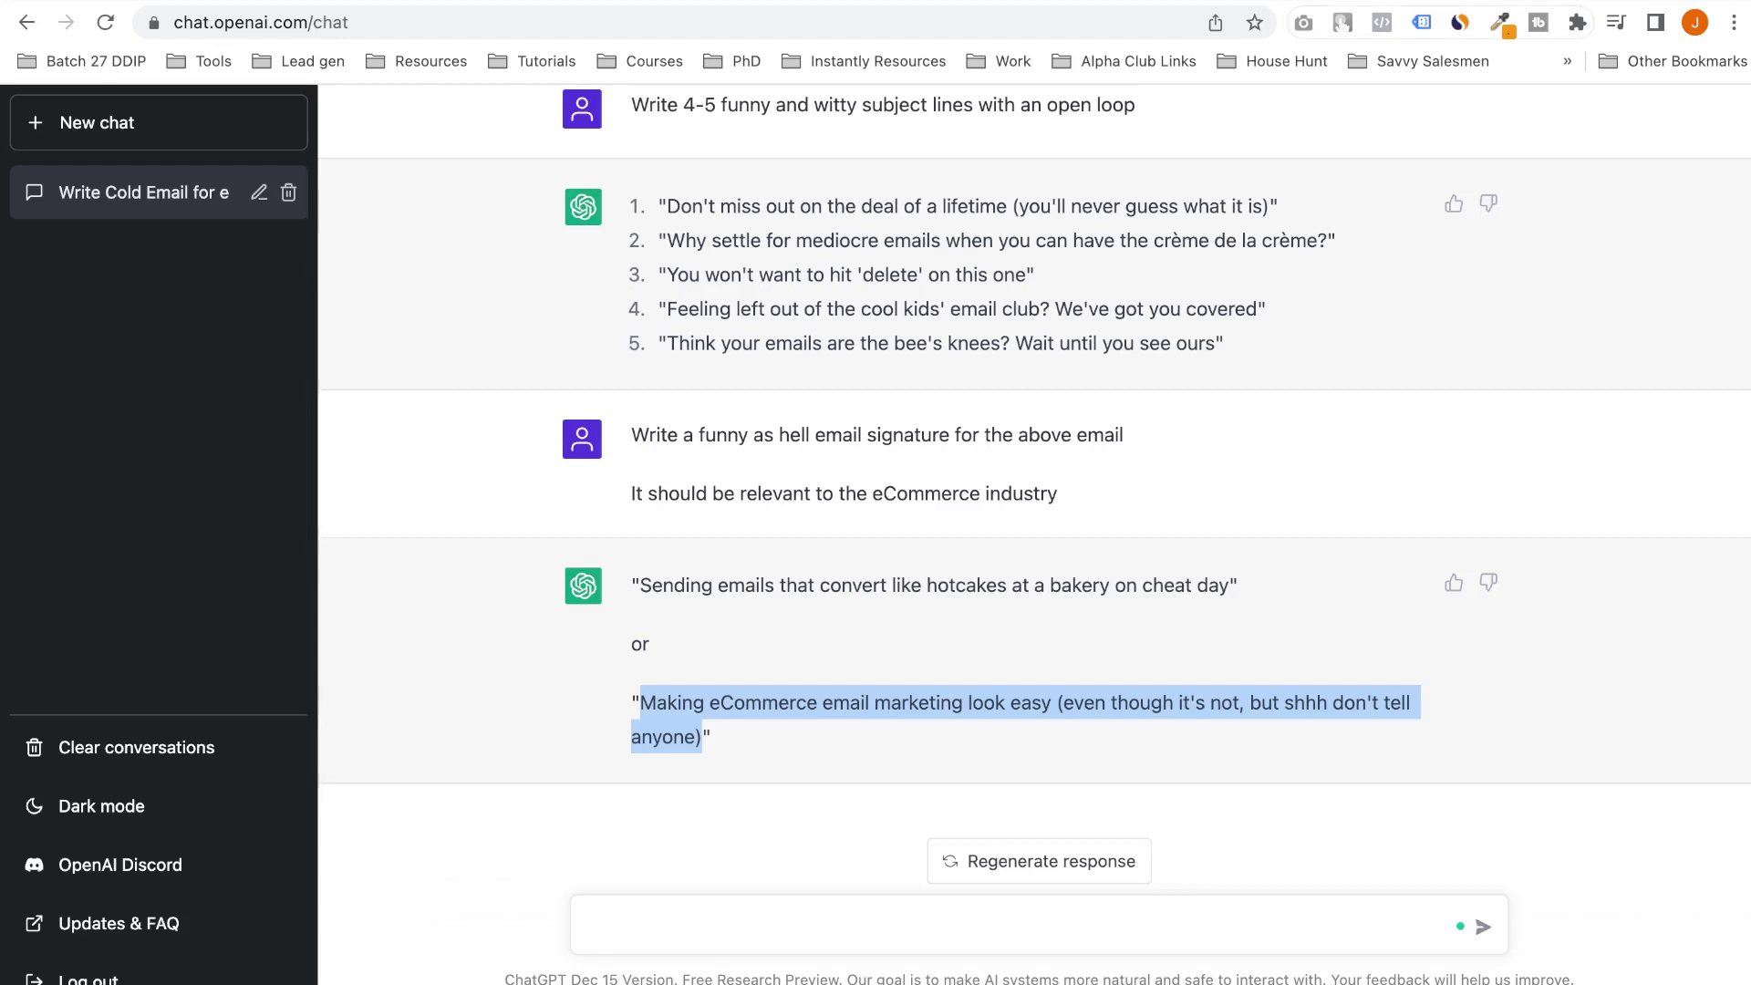
key("ctrl+Tab")
left_click_drag(582, 829, 483, 829)
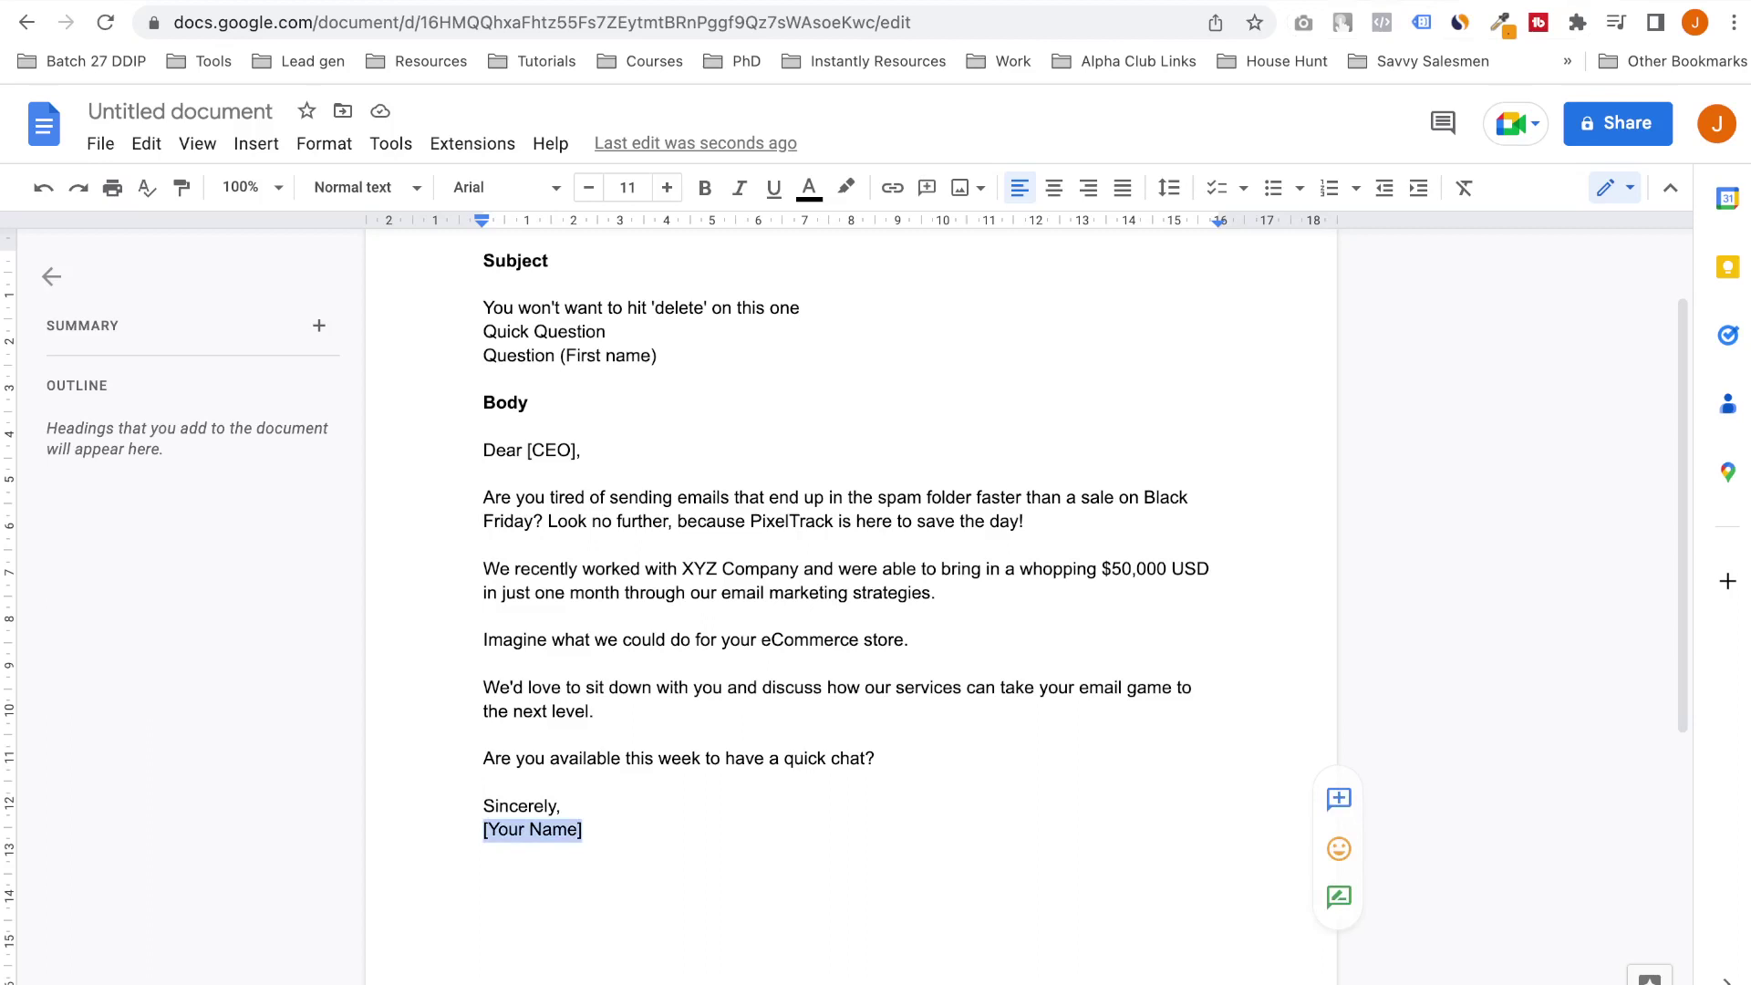
type("Jayant")
key("Return")
key("super+v")
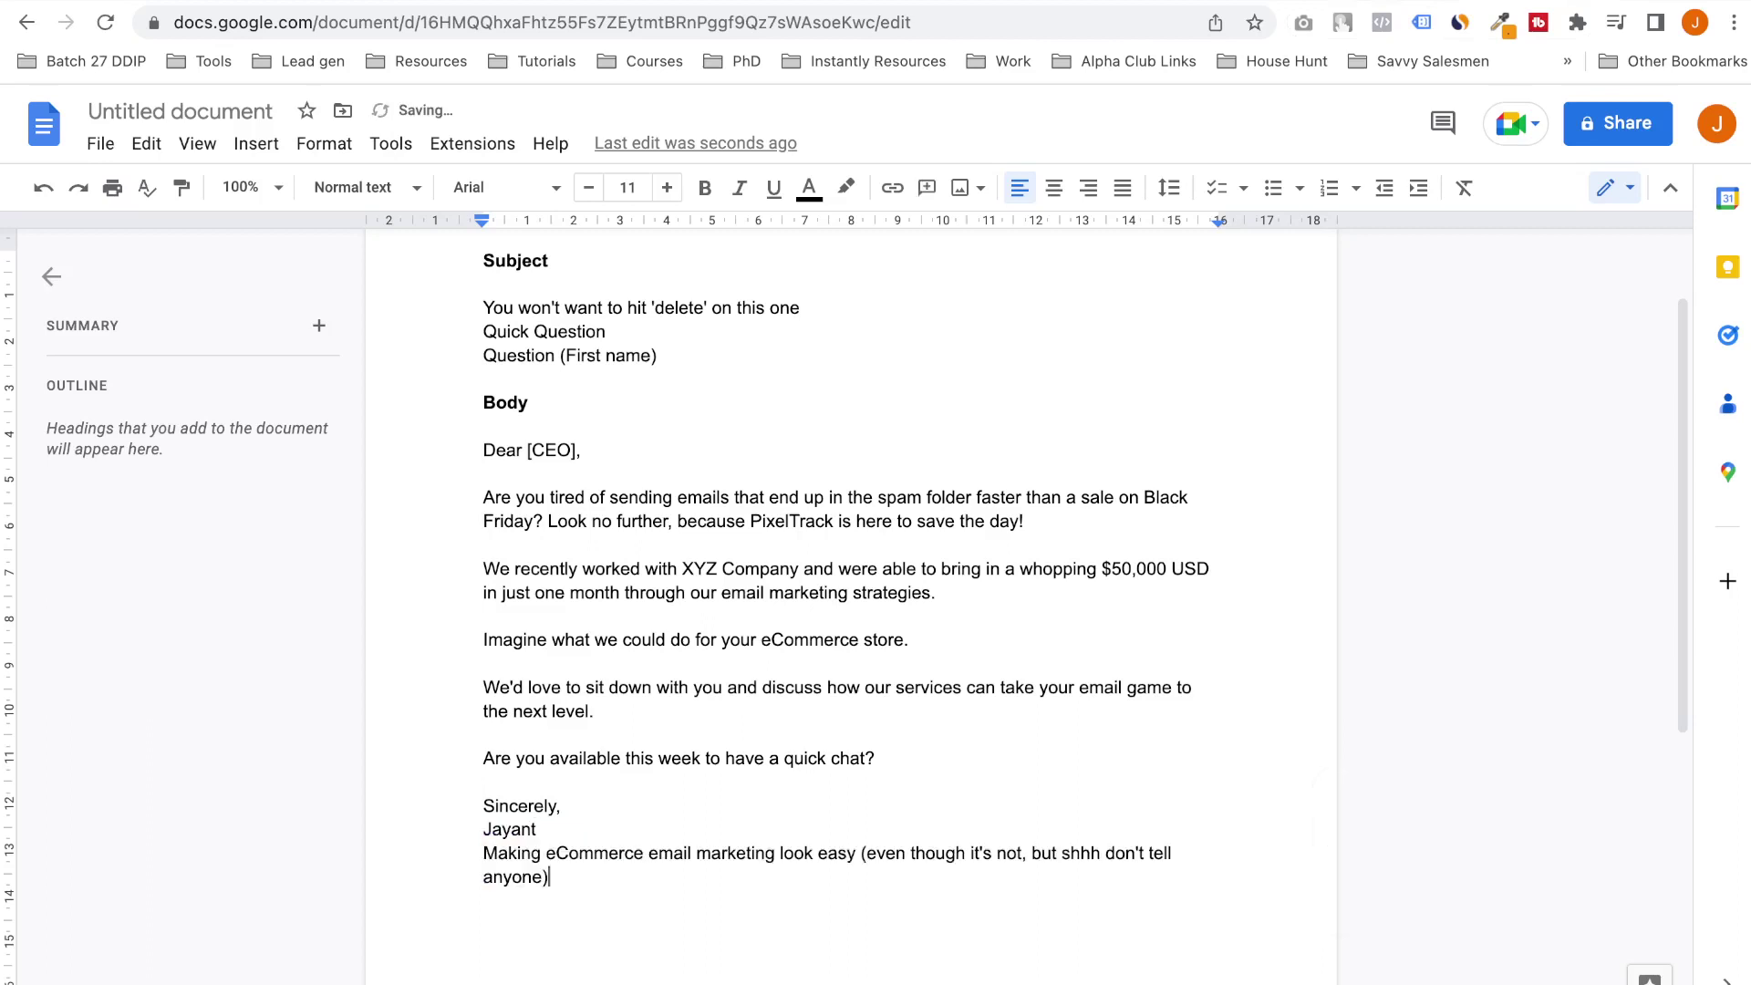
Insert a blank line below "Sincerely," and start a new line under the signature
left_click(562, 805)
key("Return")
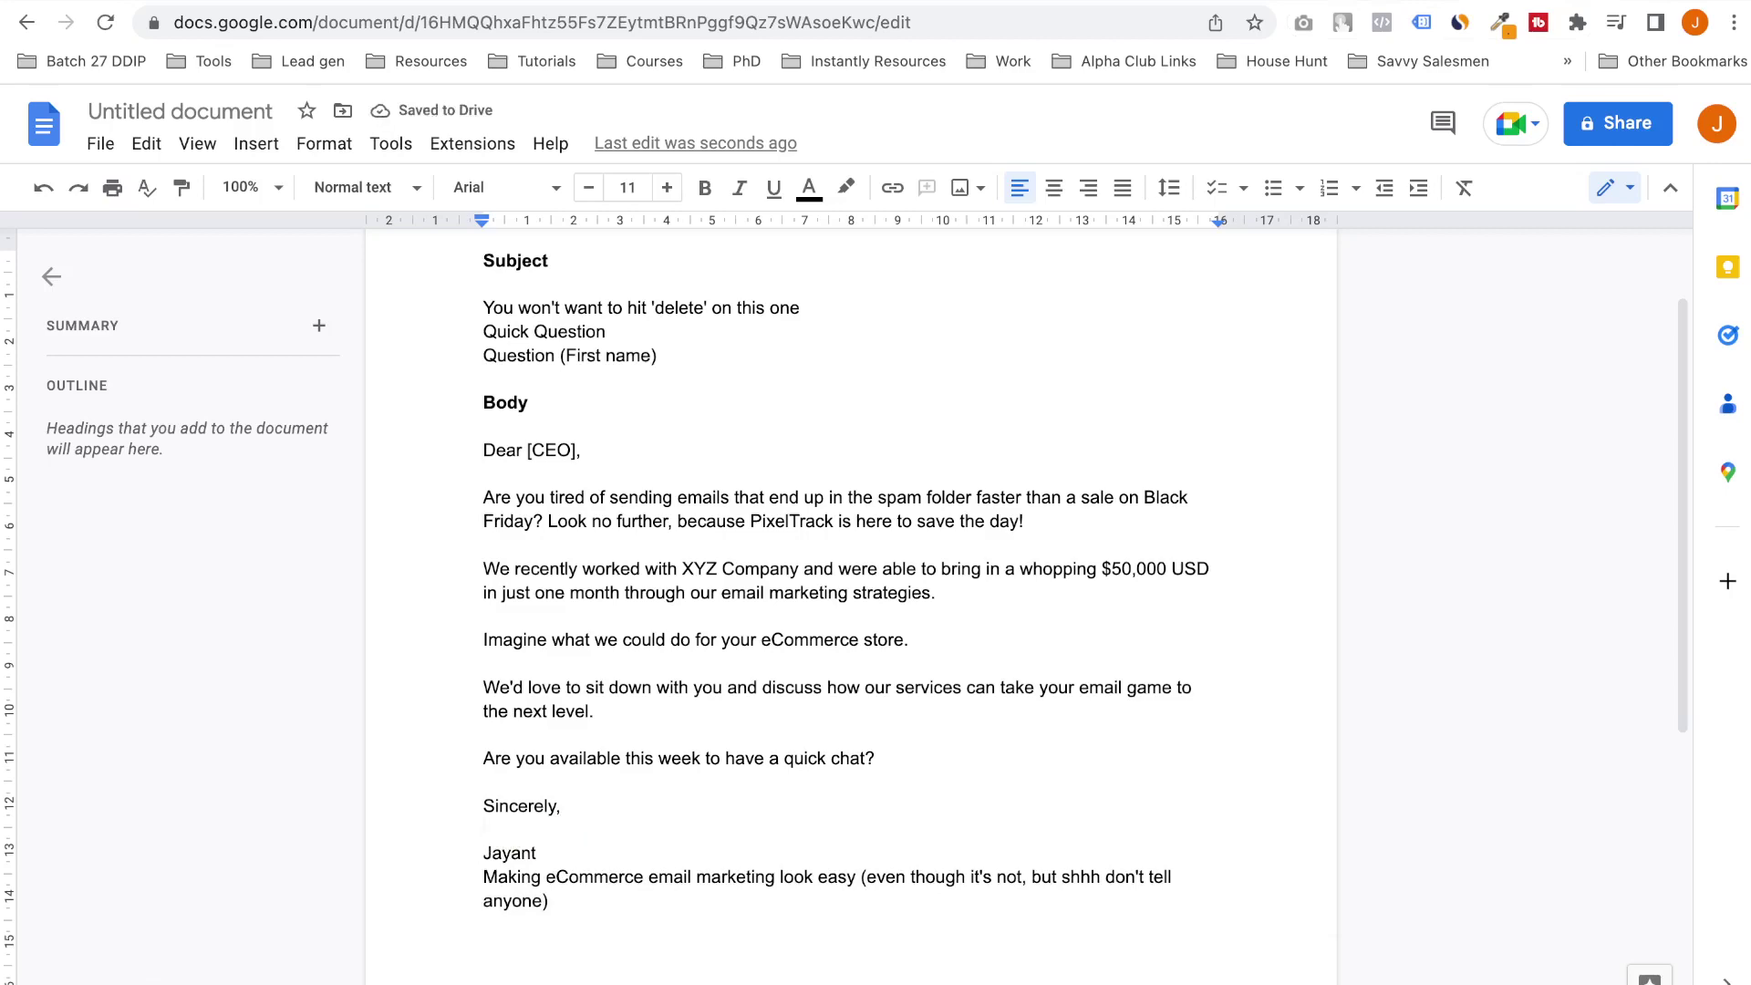
scroll(845, 588, "down", 1)
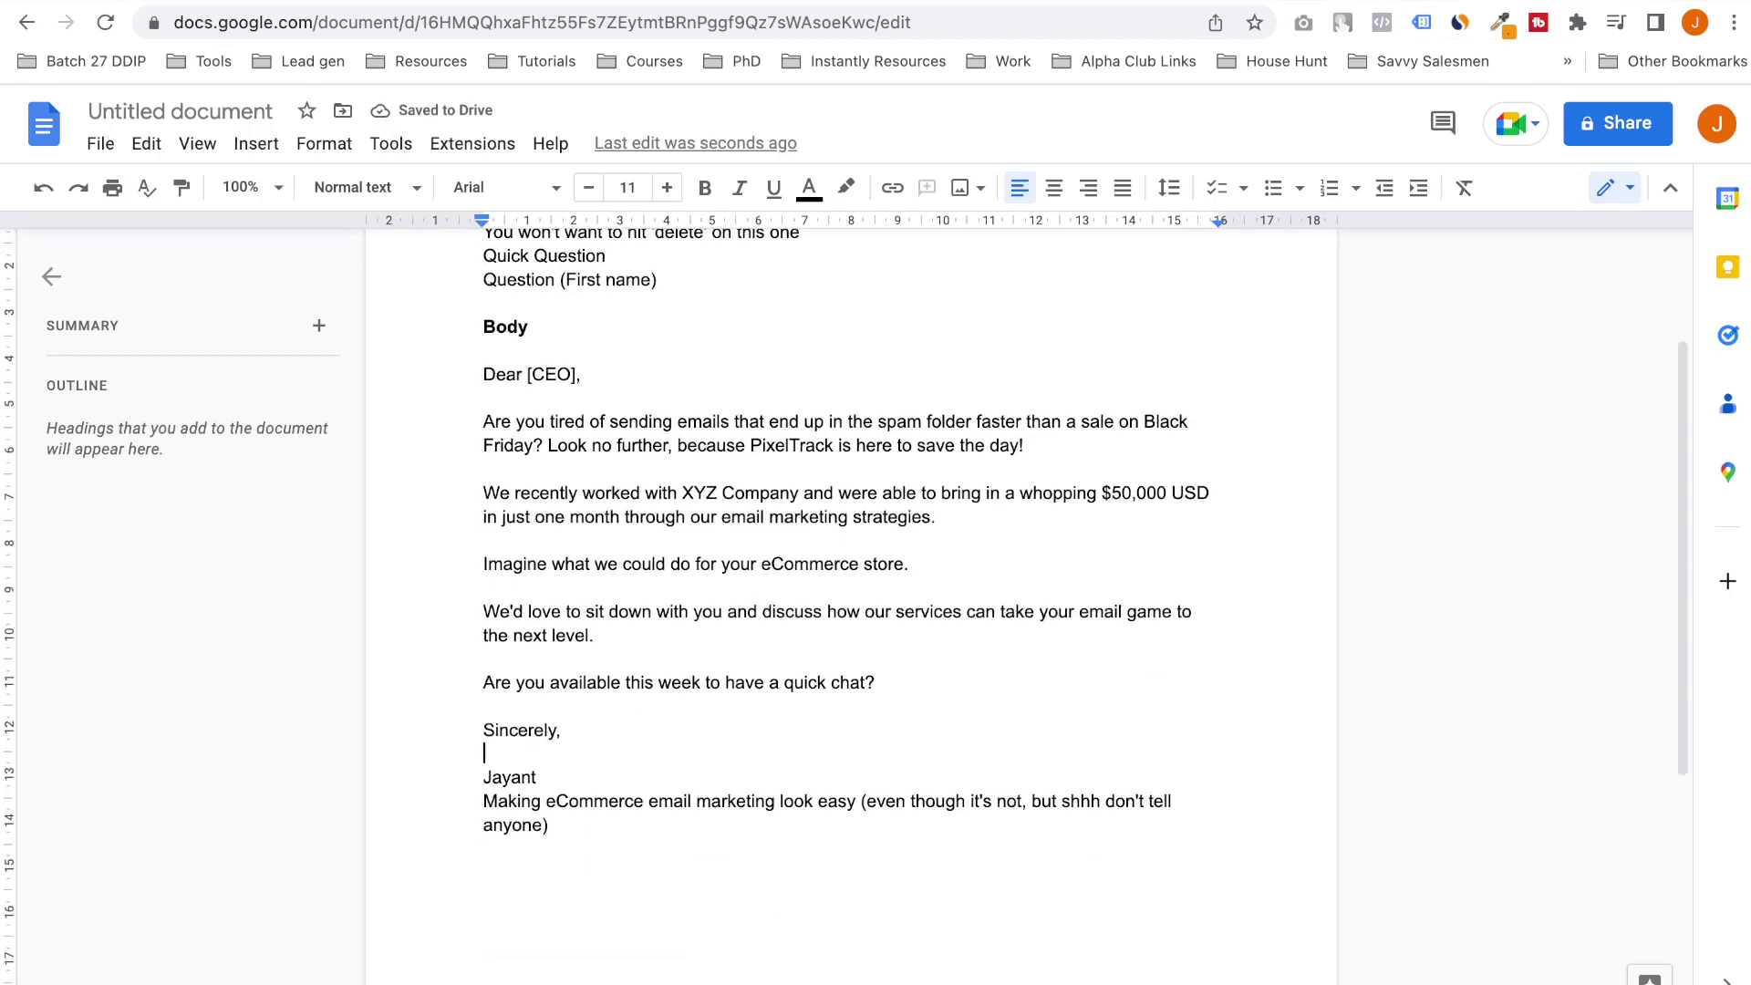
left_click_drag(483, 374, 486, 848)
left_click(485, 848)
Switch to ChatGPT and submit "Write a 5 part follow up sequence to the above email in case we don't get a reply"
key("ctrl+Tab")
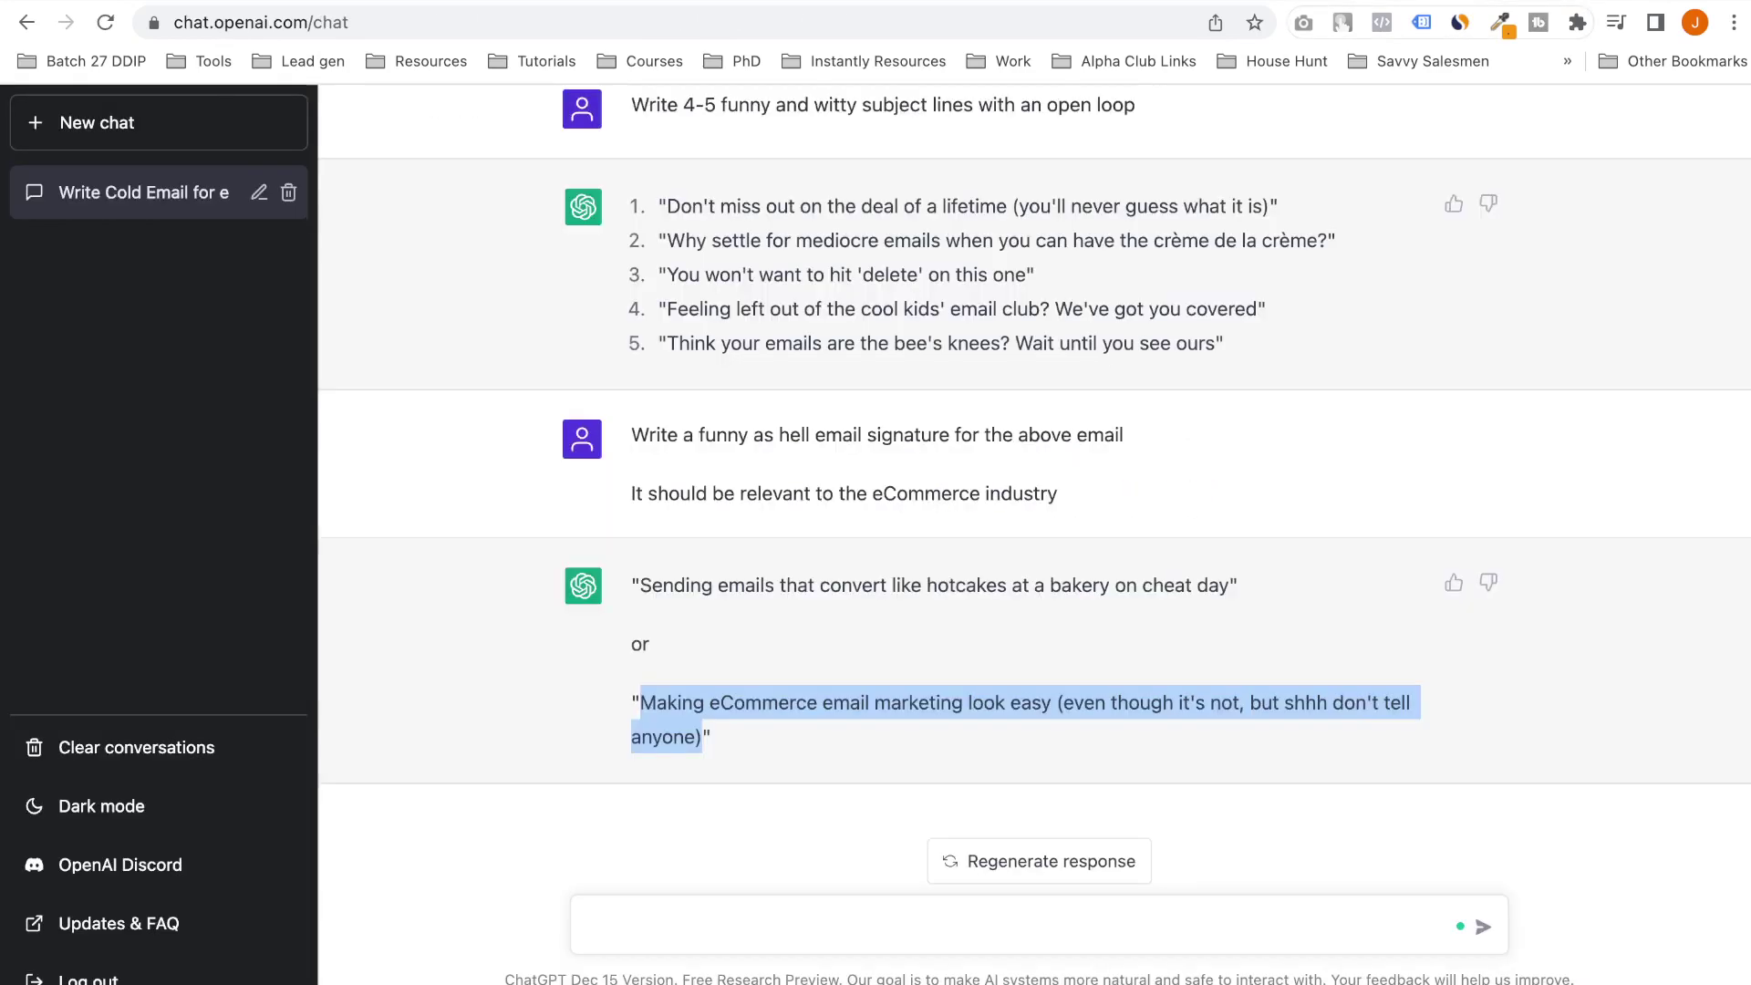
left_click(591, 925)
type("Write ")
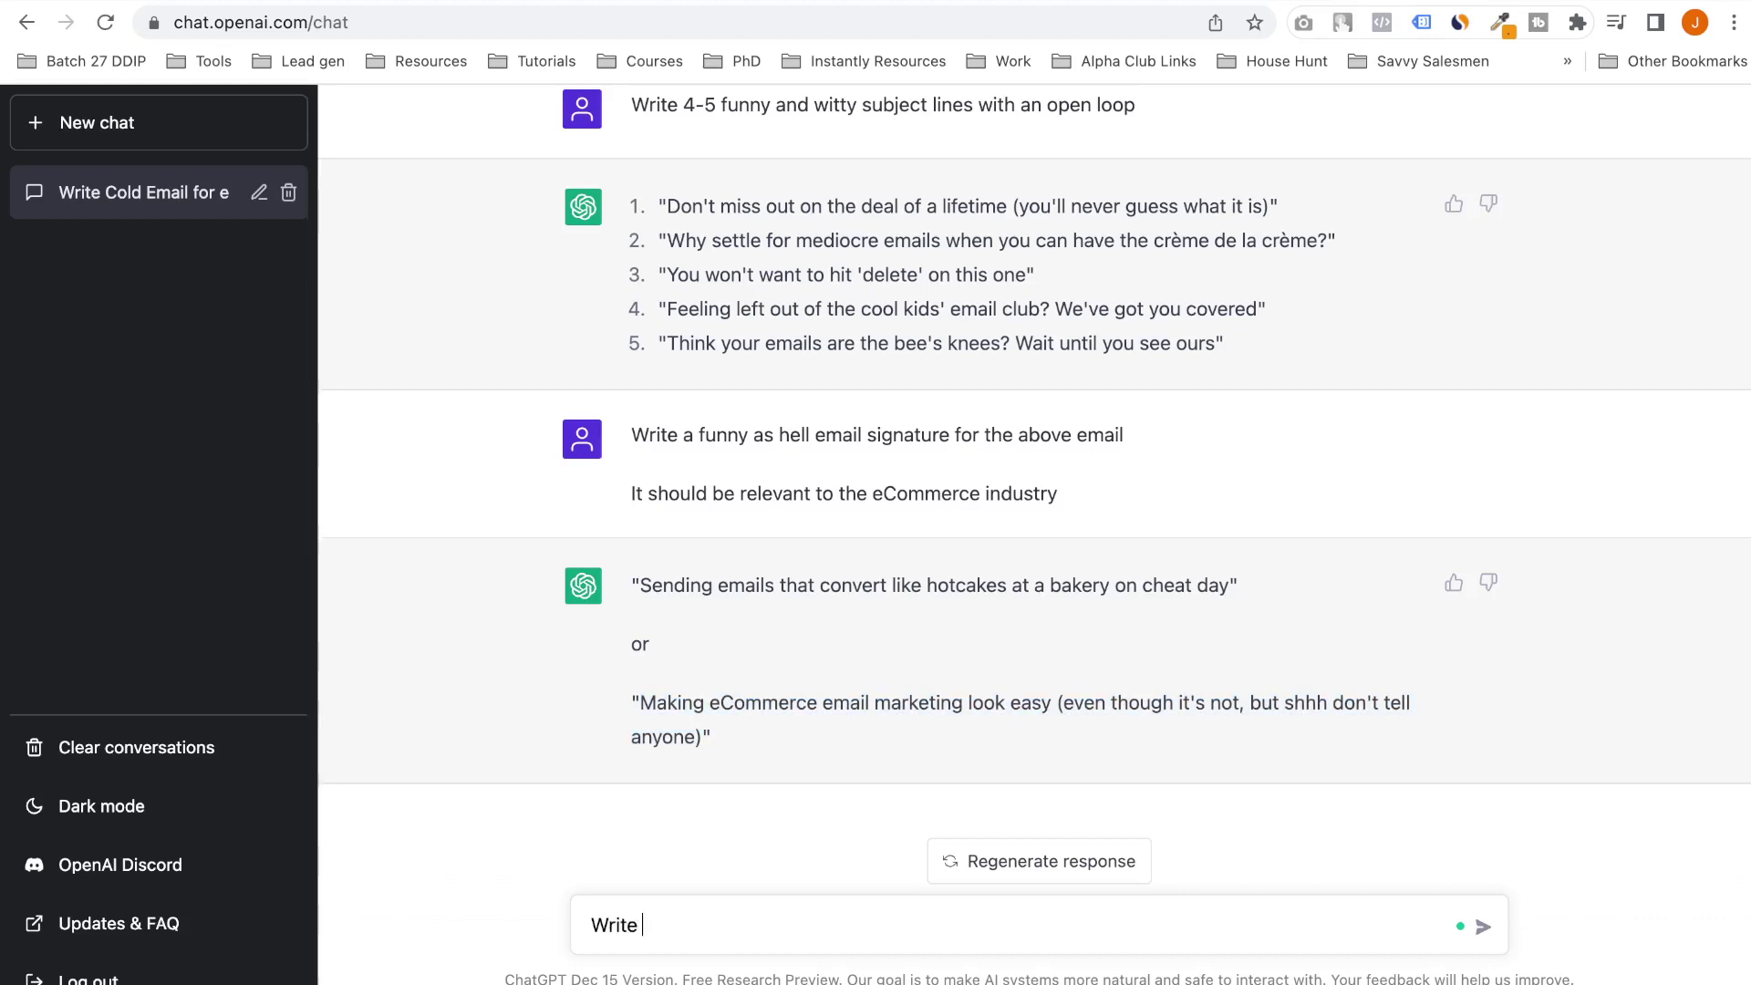
type("a 5 part followuup sequn")
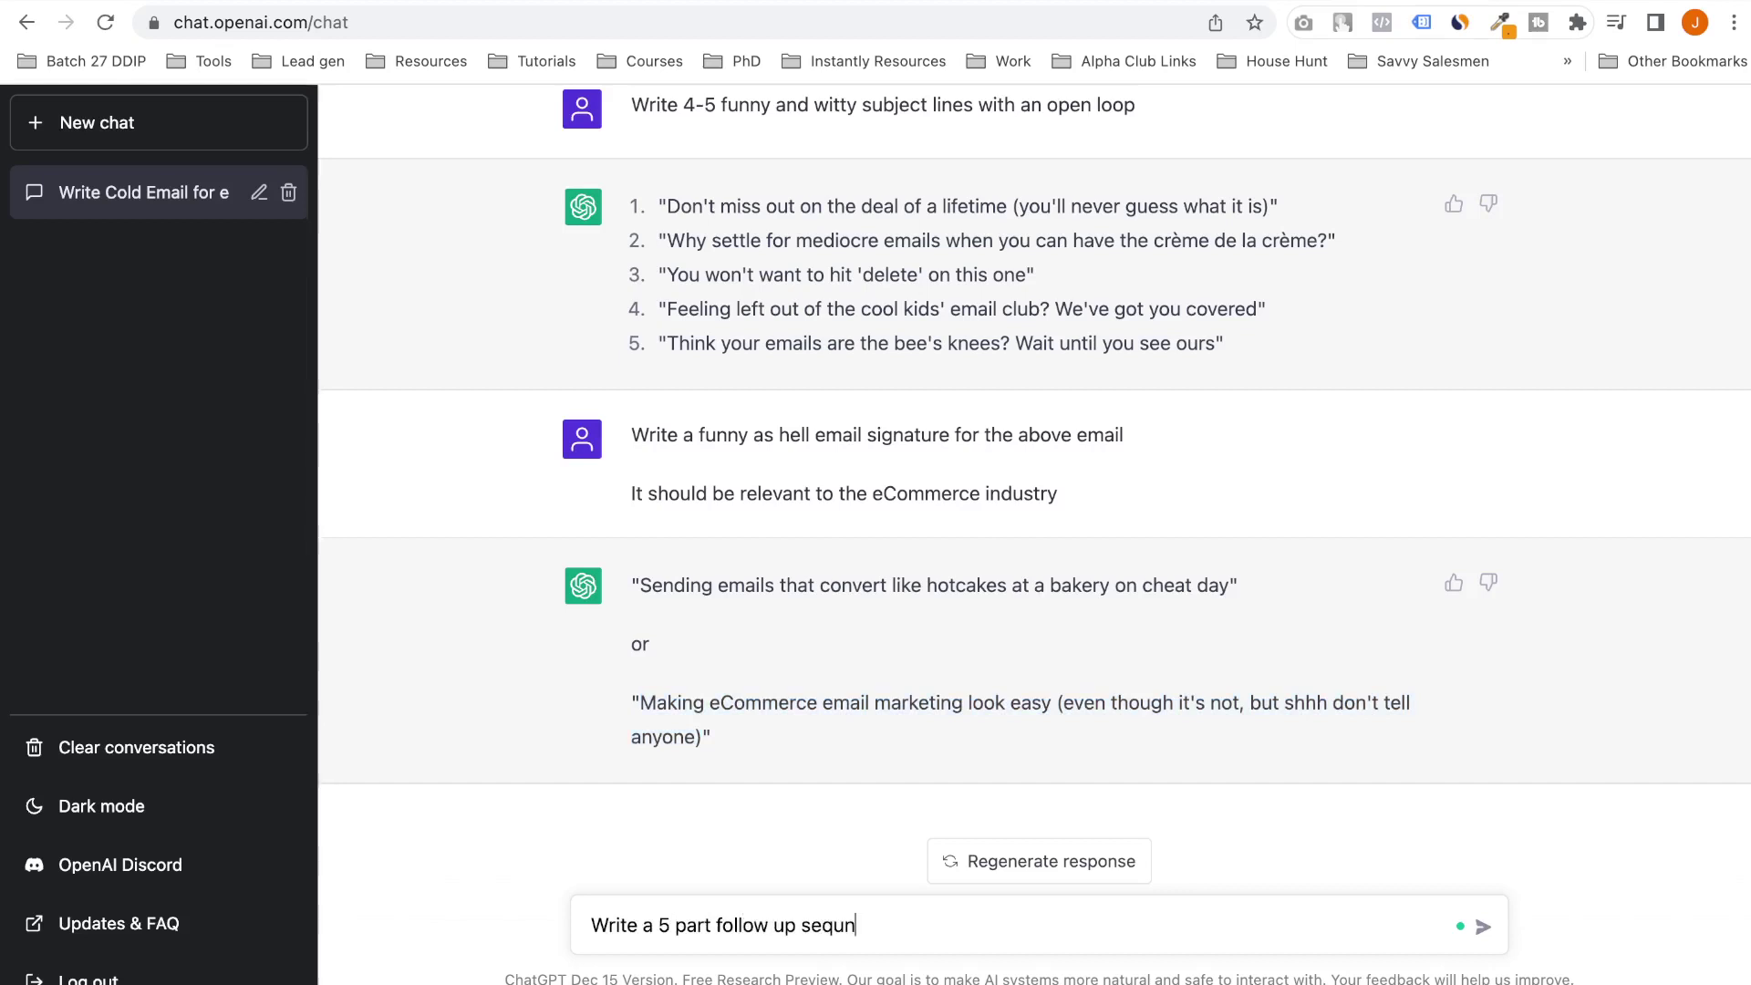
key("BackSpace")
type("ence to the above emai")
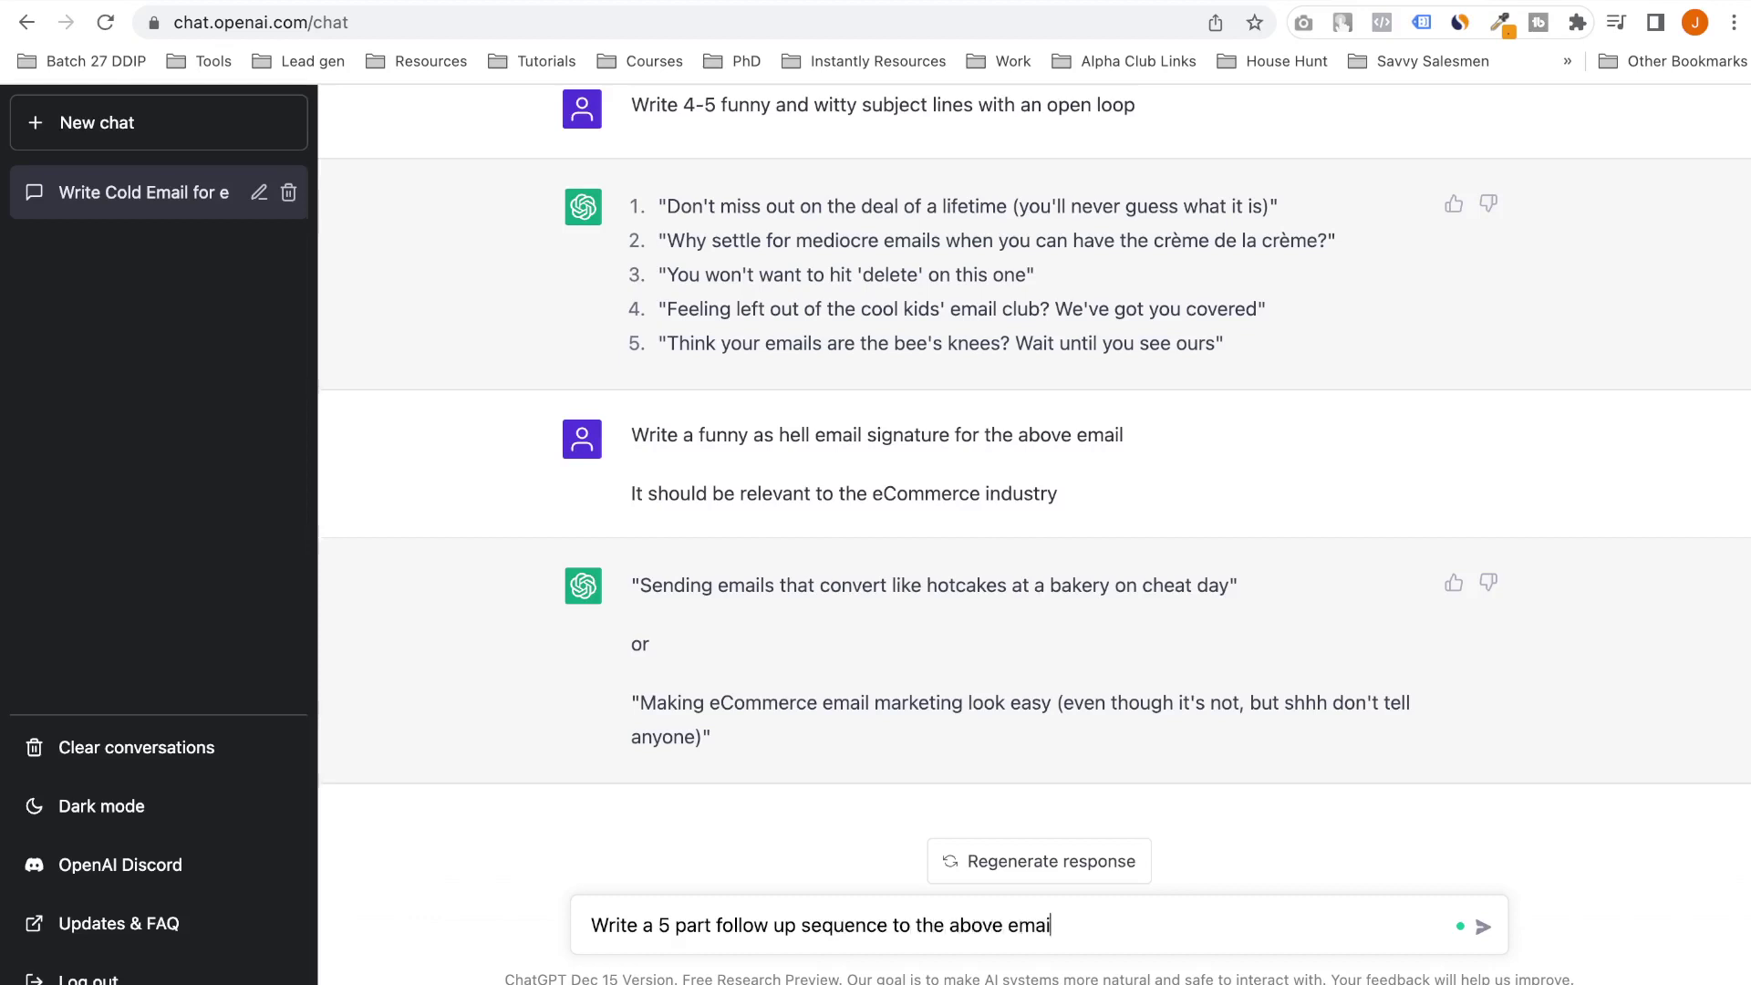
type("l in case we don;t get a reply")
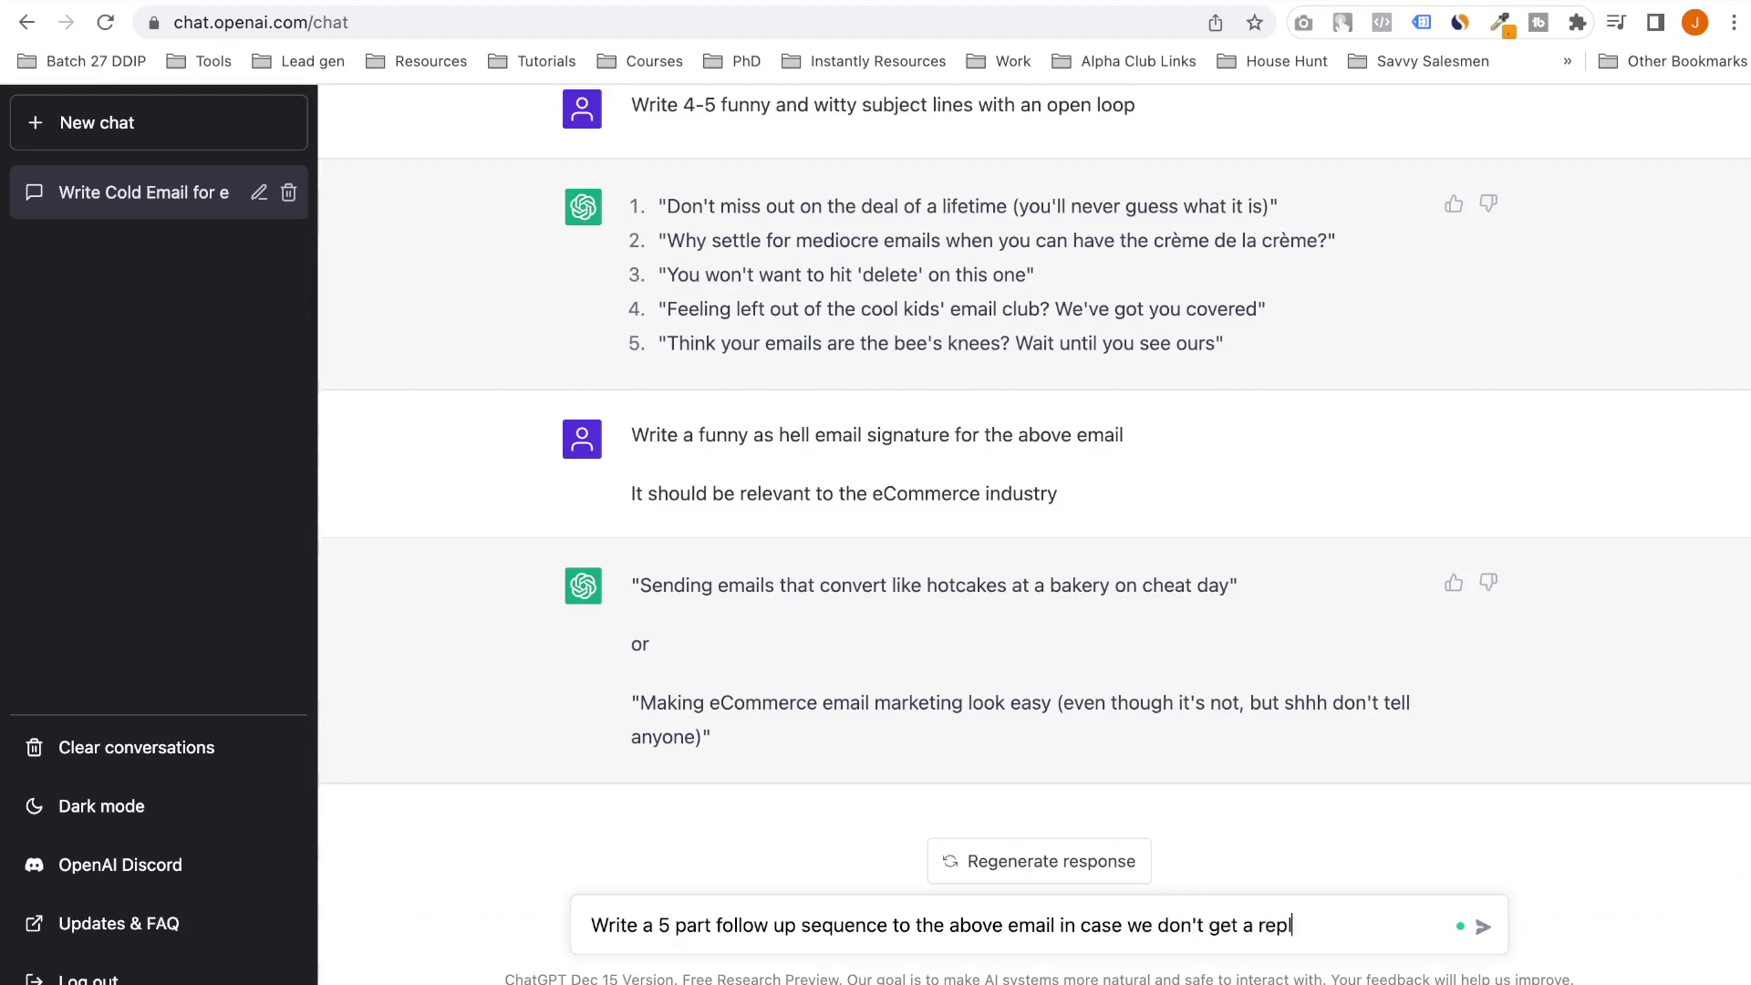
key("Return")
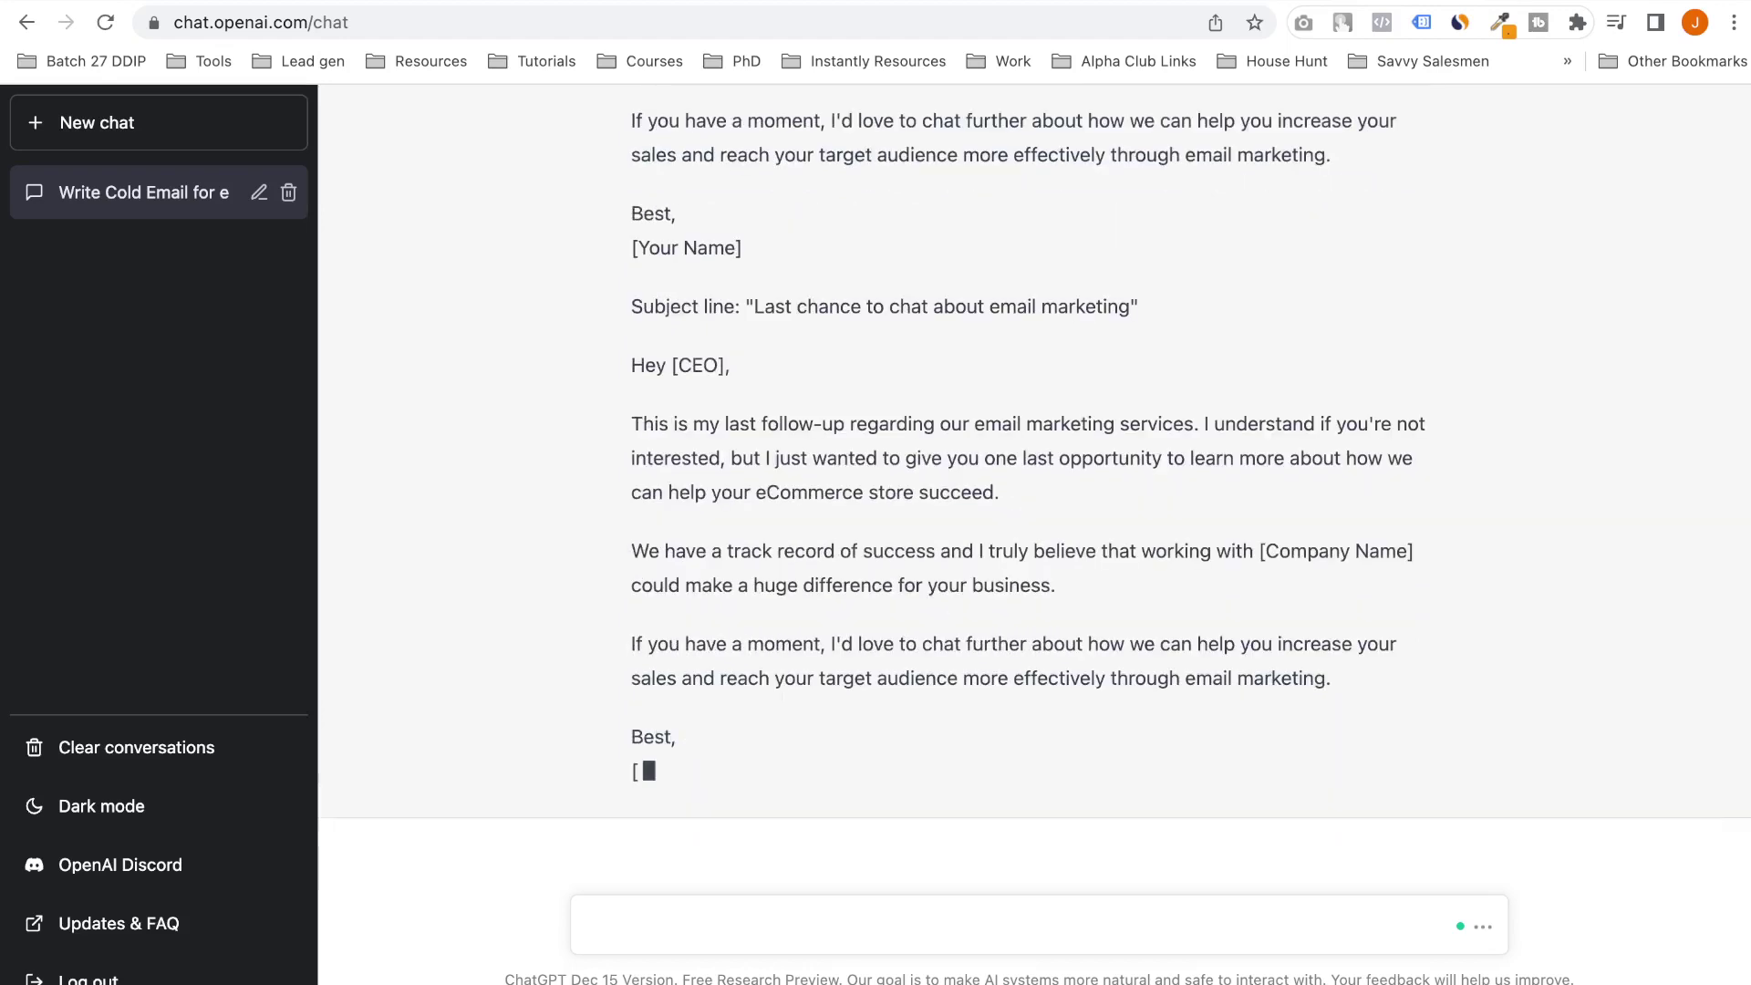
Submit the prompt "Make all the above emails a bit funnier and wittier"
scroll(1031, 456, "up", 15)
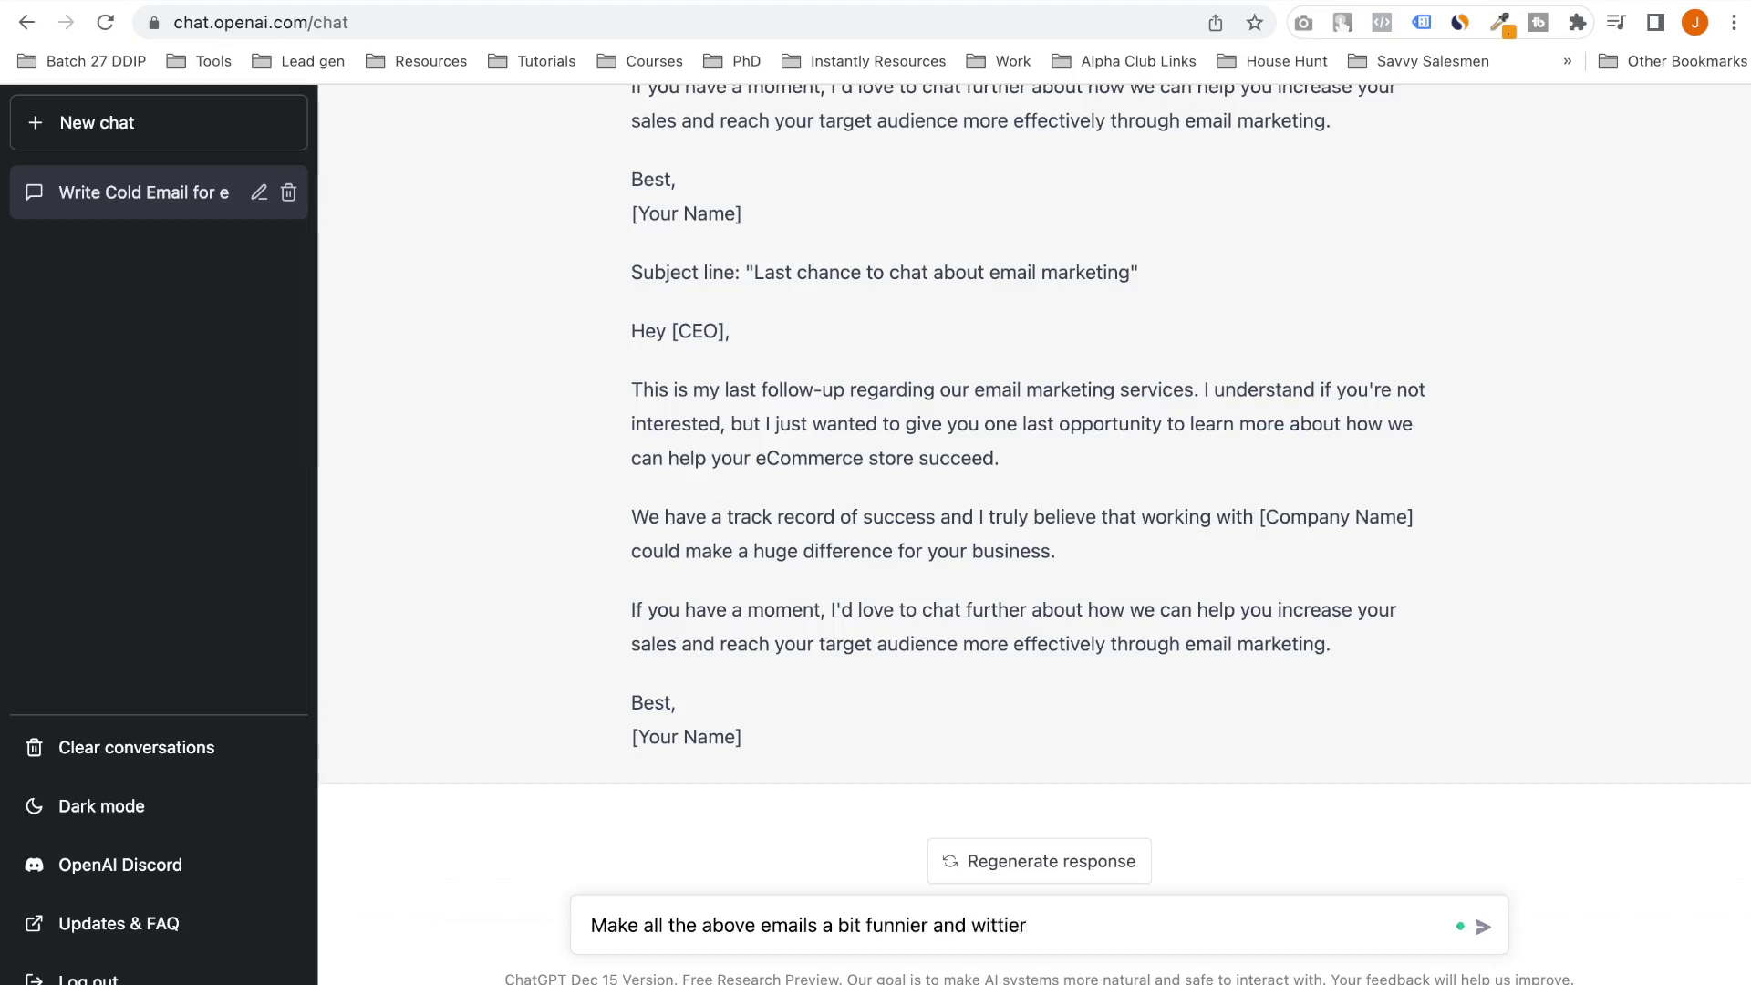
key("Return")
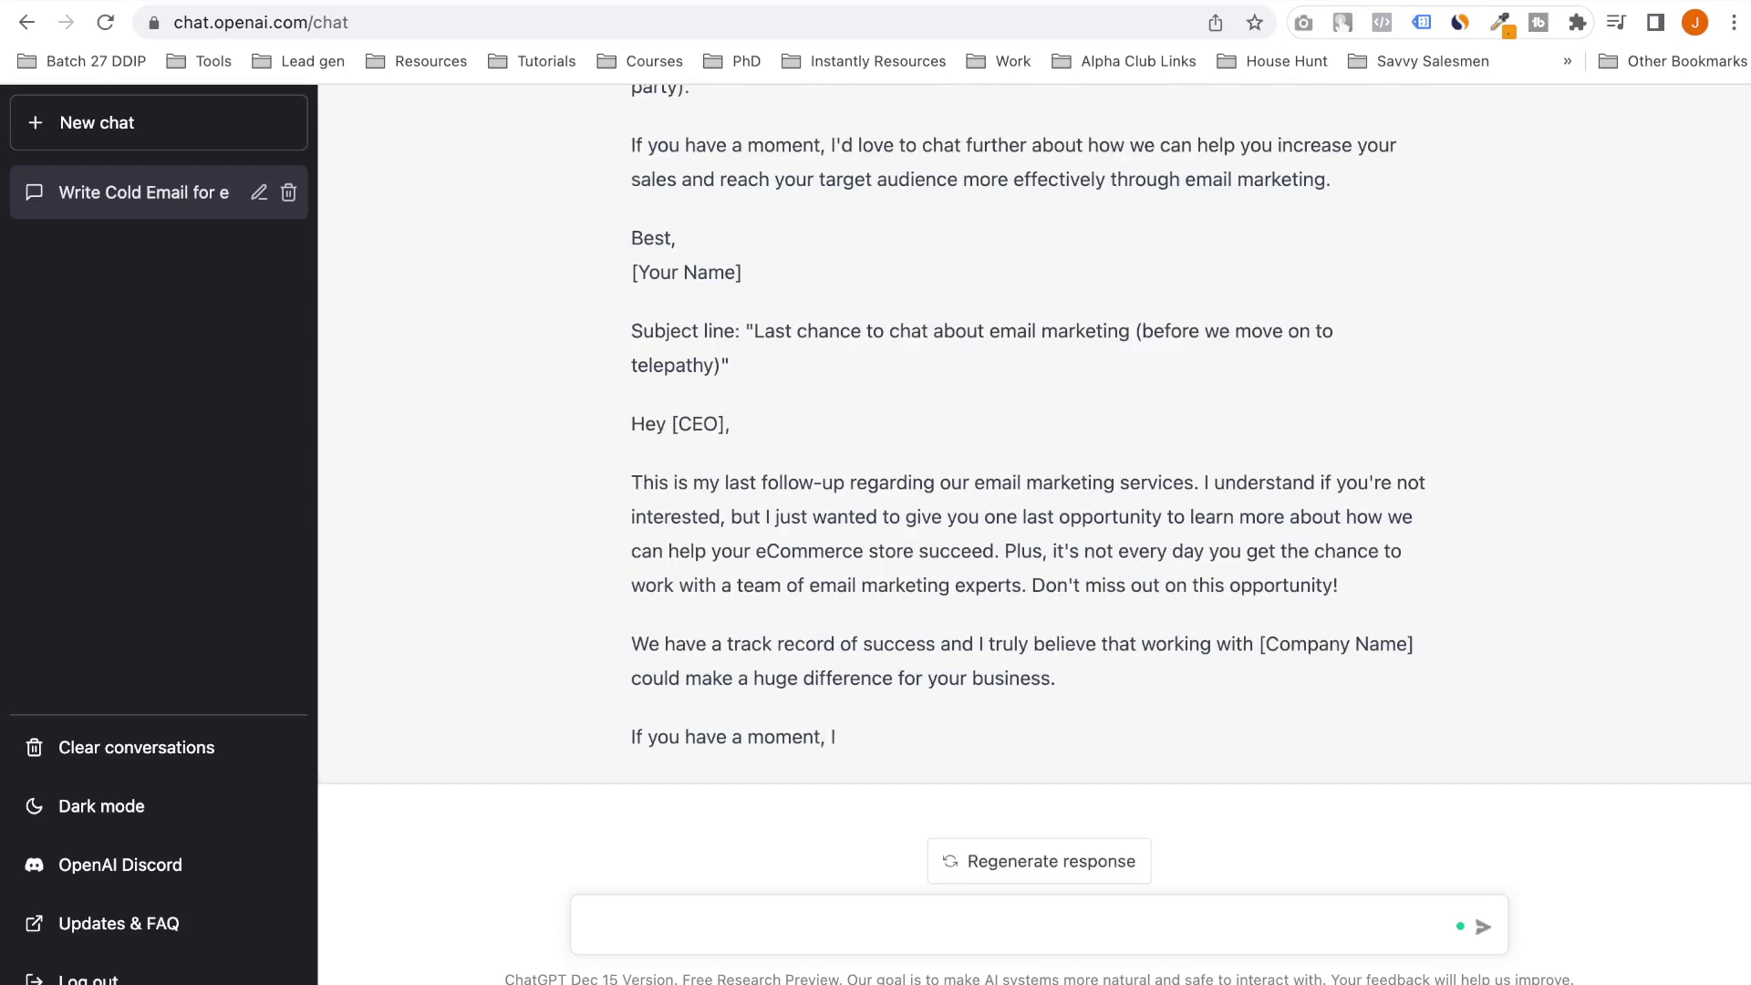
Copy the whole funnier follow-up sequence and paste it below the signature in the Google Docs document
left_click_drag(837, 737, 631, 329)
scroll(1031, 493, "up", 10)
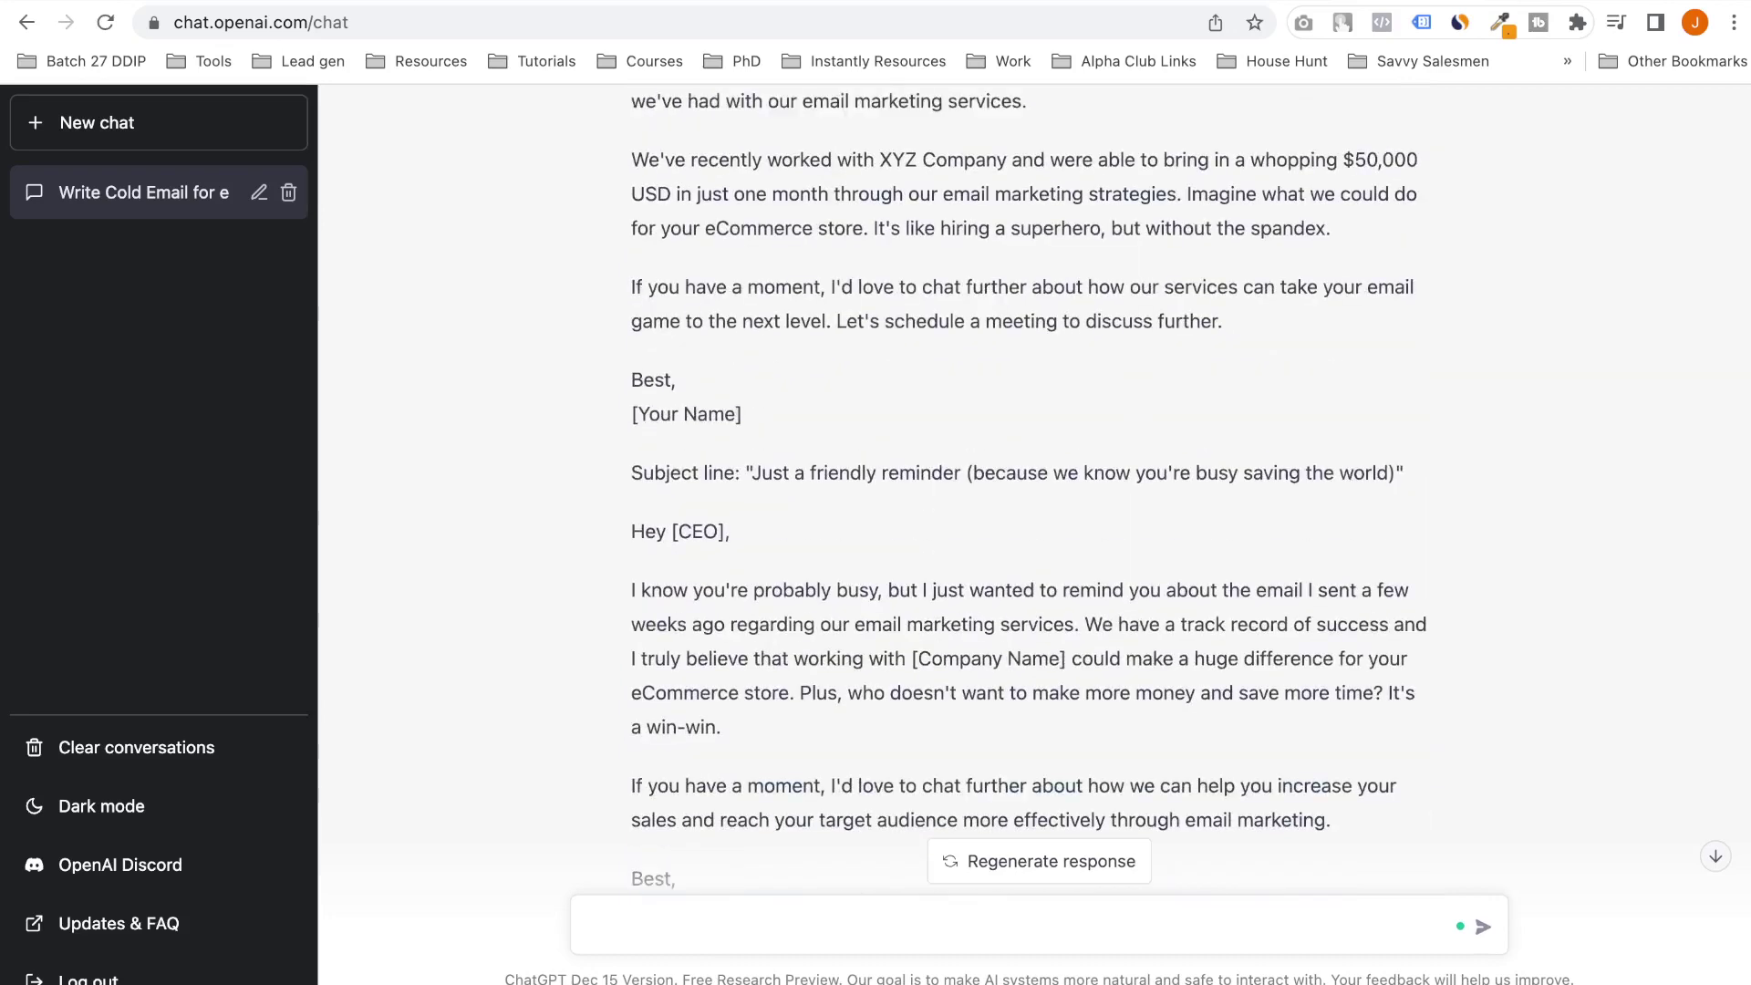
scroll(1031, 493, "up", 6)
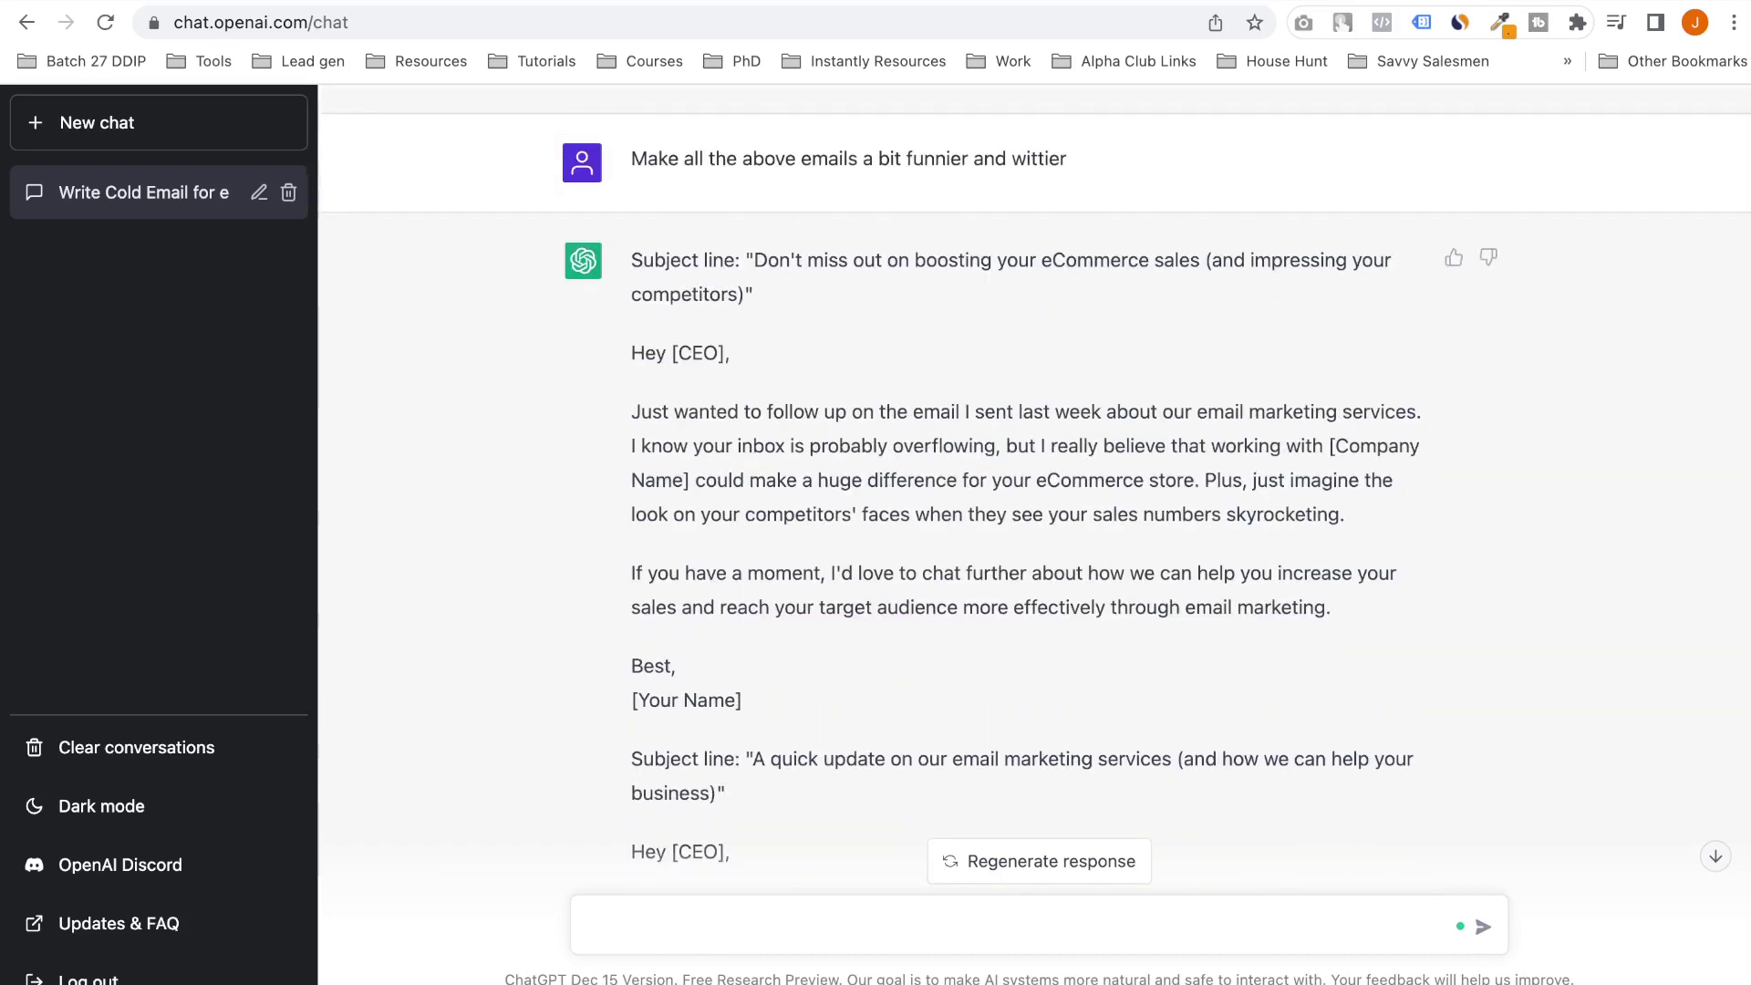
left_click_drag(631, 260, 1405, 893)
scroll(1030, 493, "down", 20)
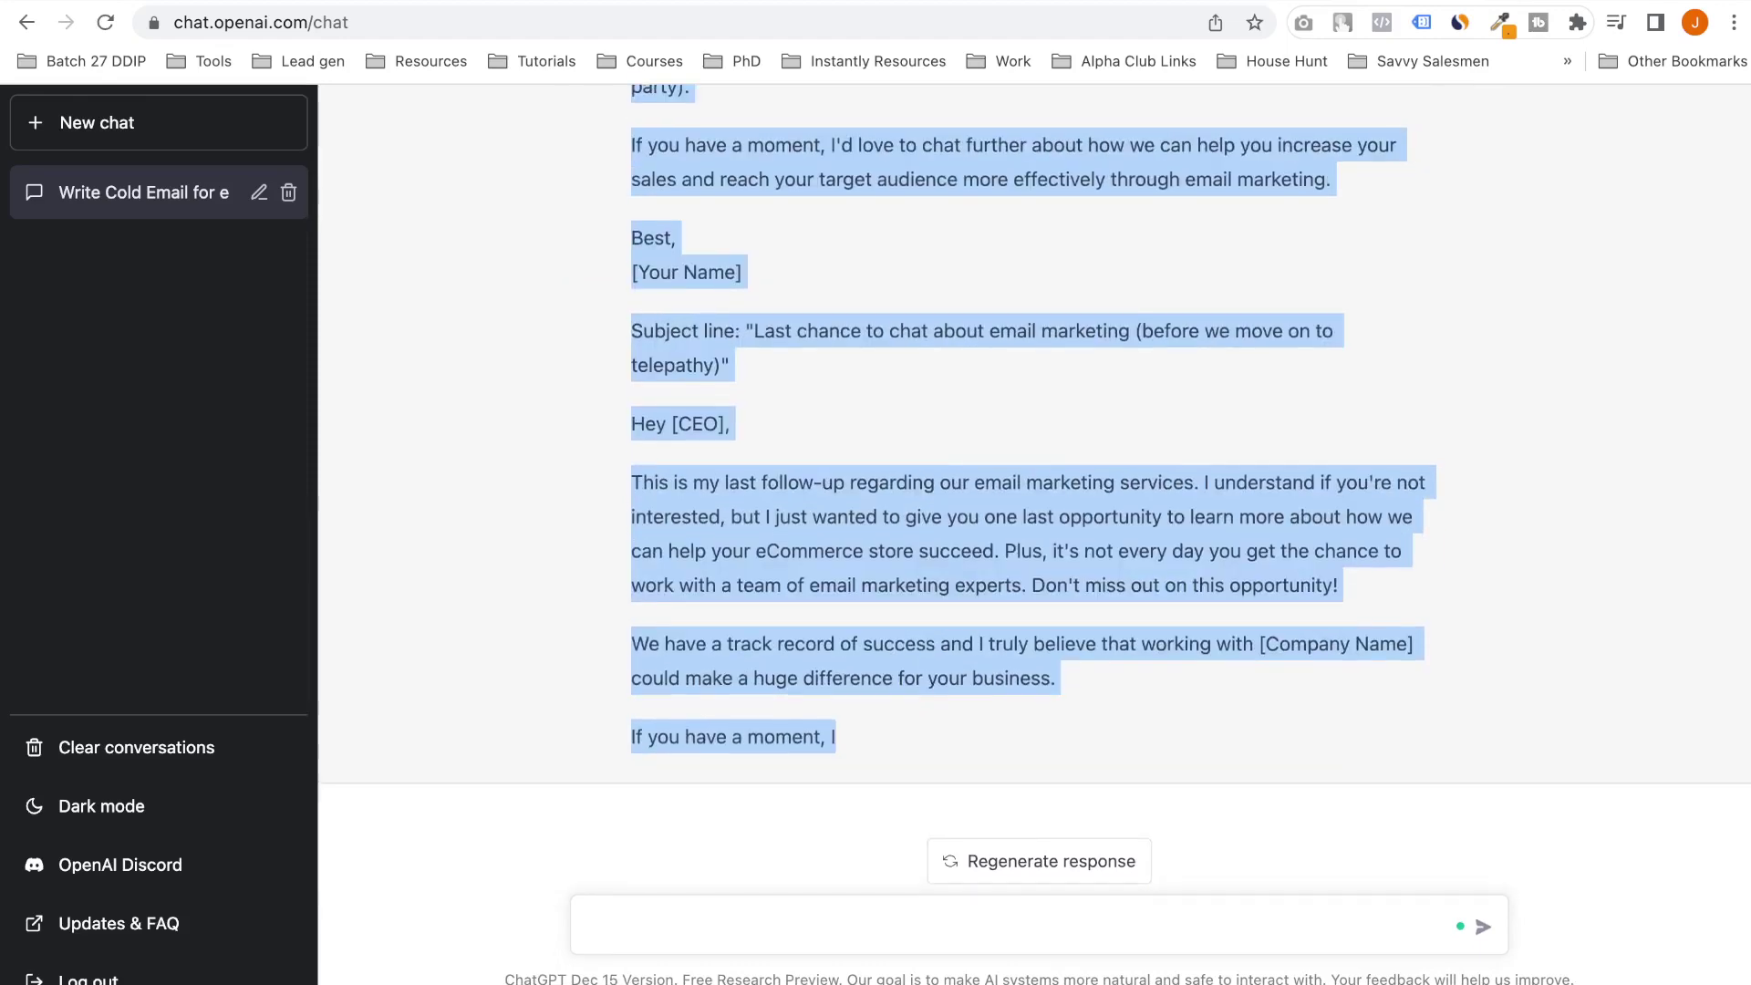
key("ctrl+Tab")
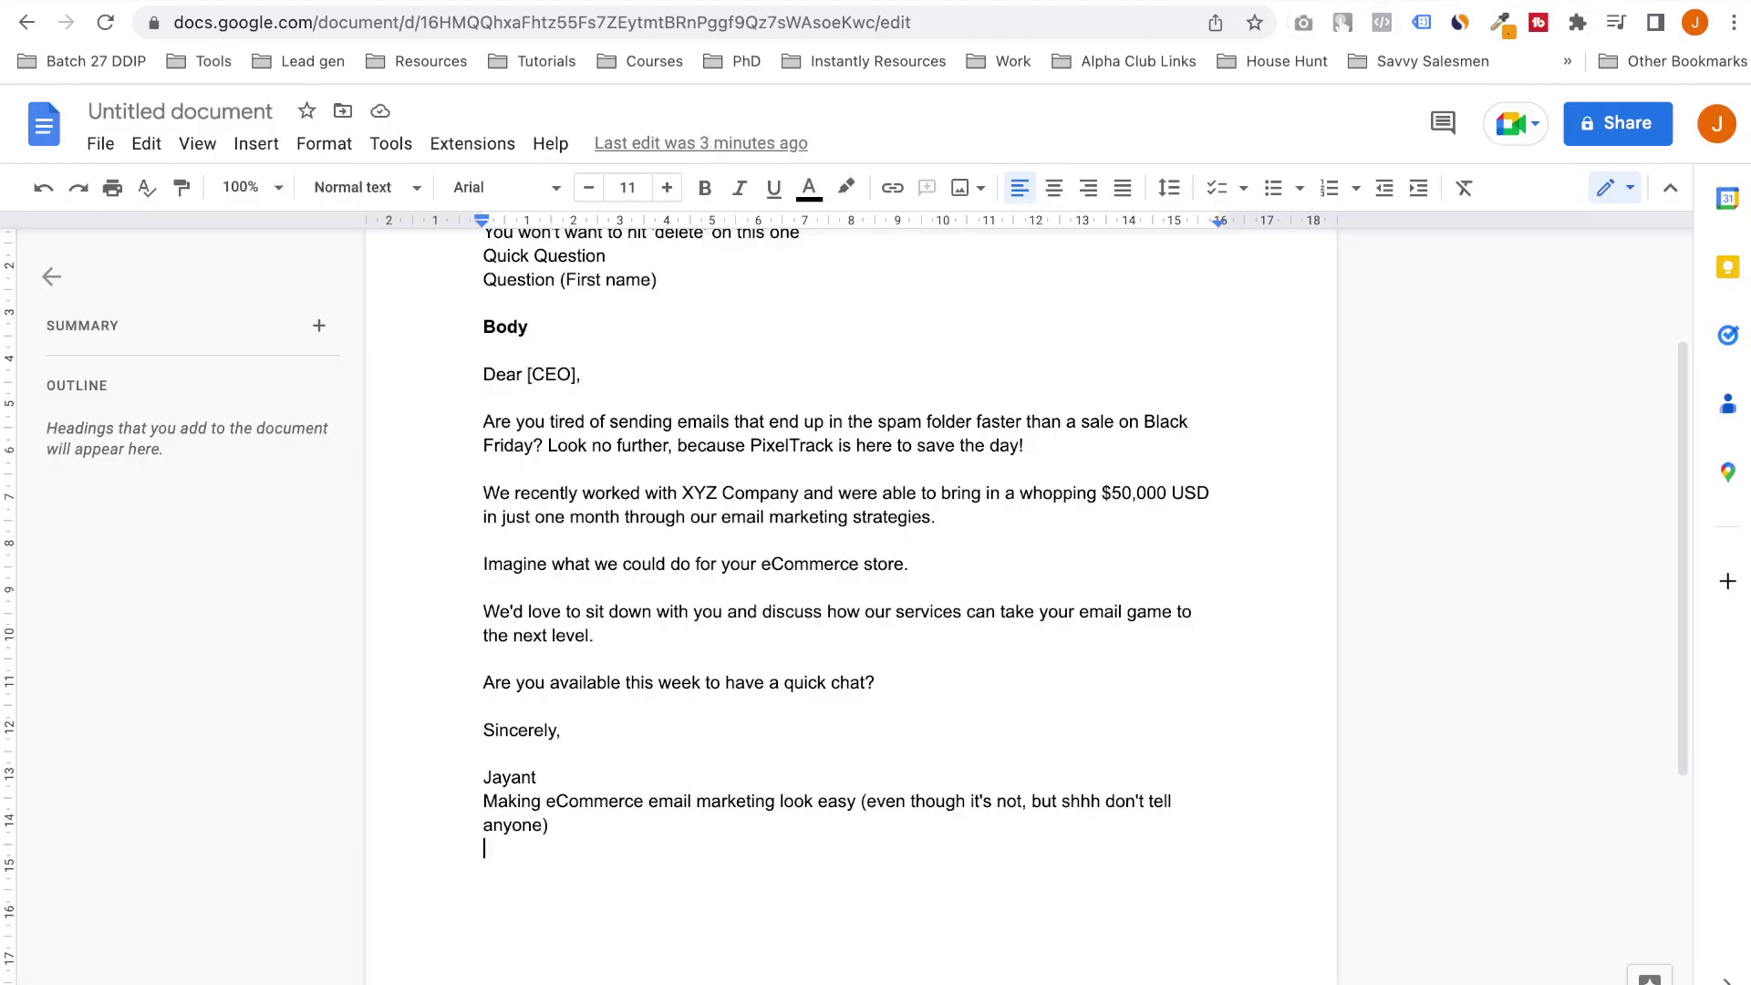
key("ctrl+v")
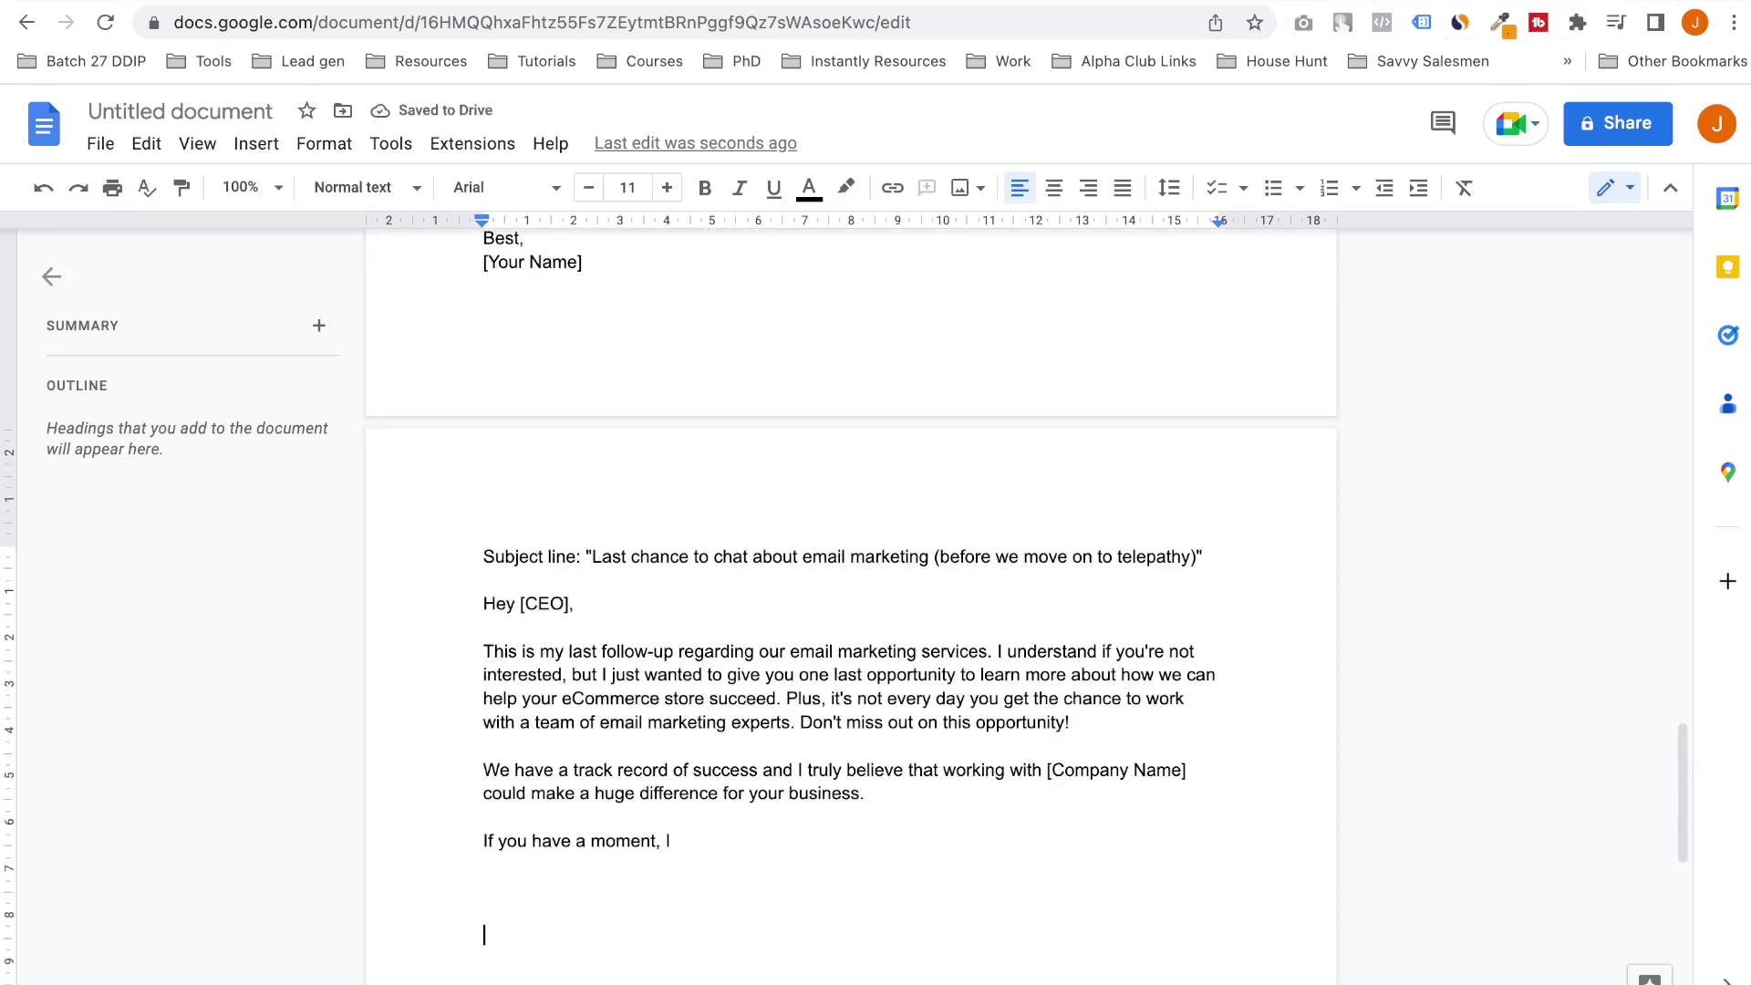
Ask ChatGPT to "Write a sleek last chance email as a follow up to the previous cold emails", funny and witty so the person remembers
key("ctrl+shift+Tab")
type("S")
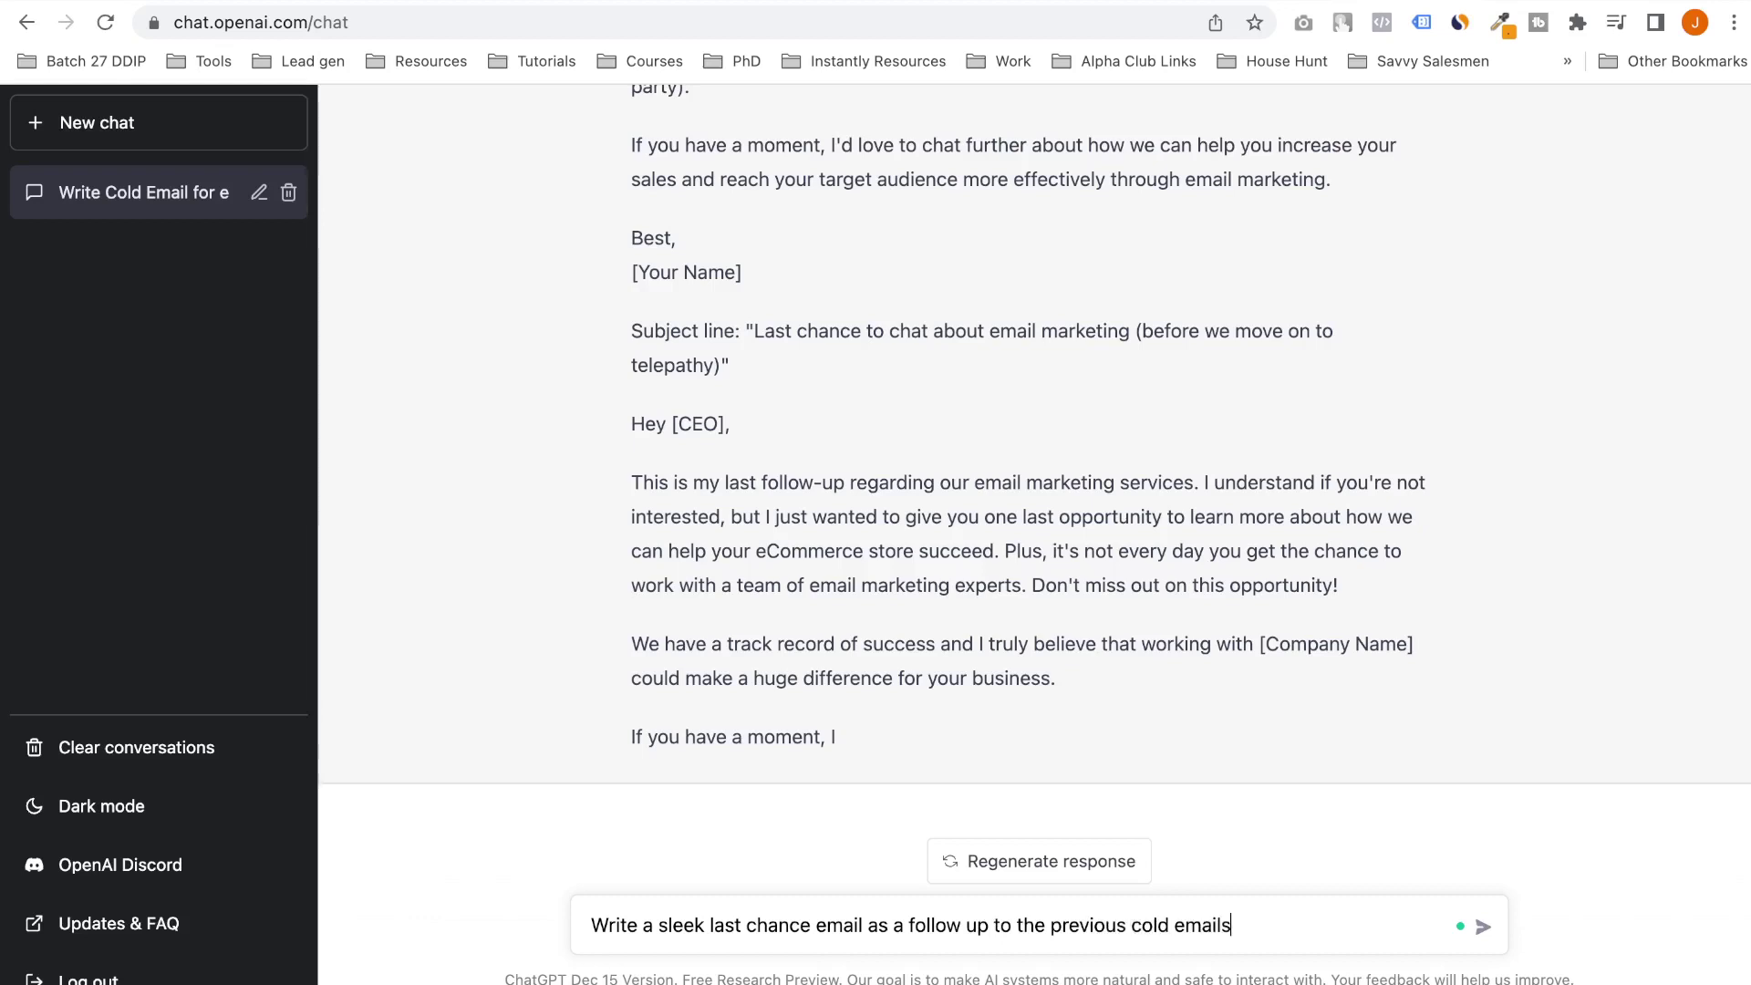
key("shift+Return")
key("shift+Return")
type("M")
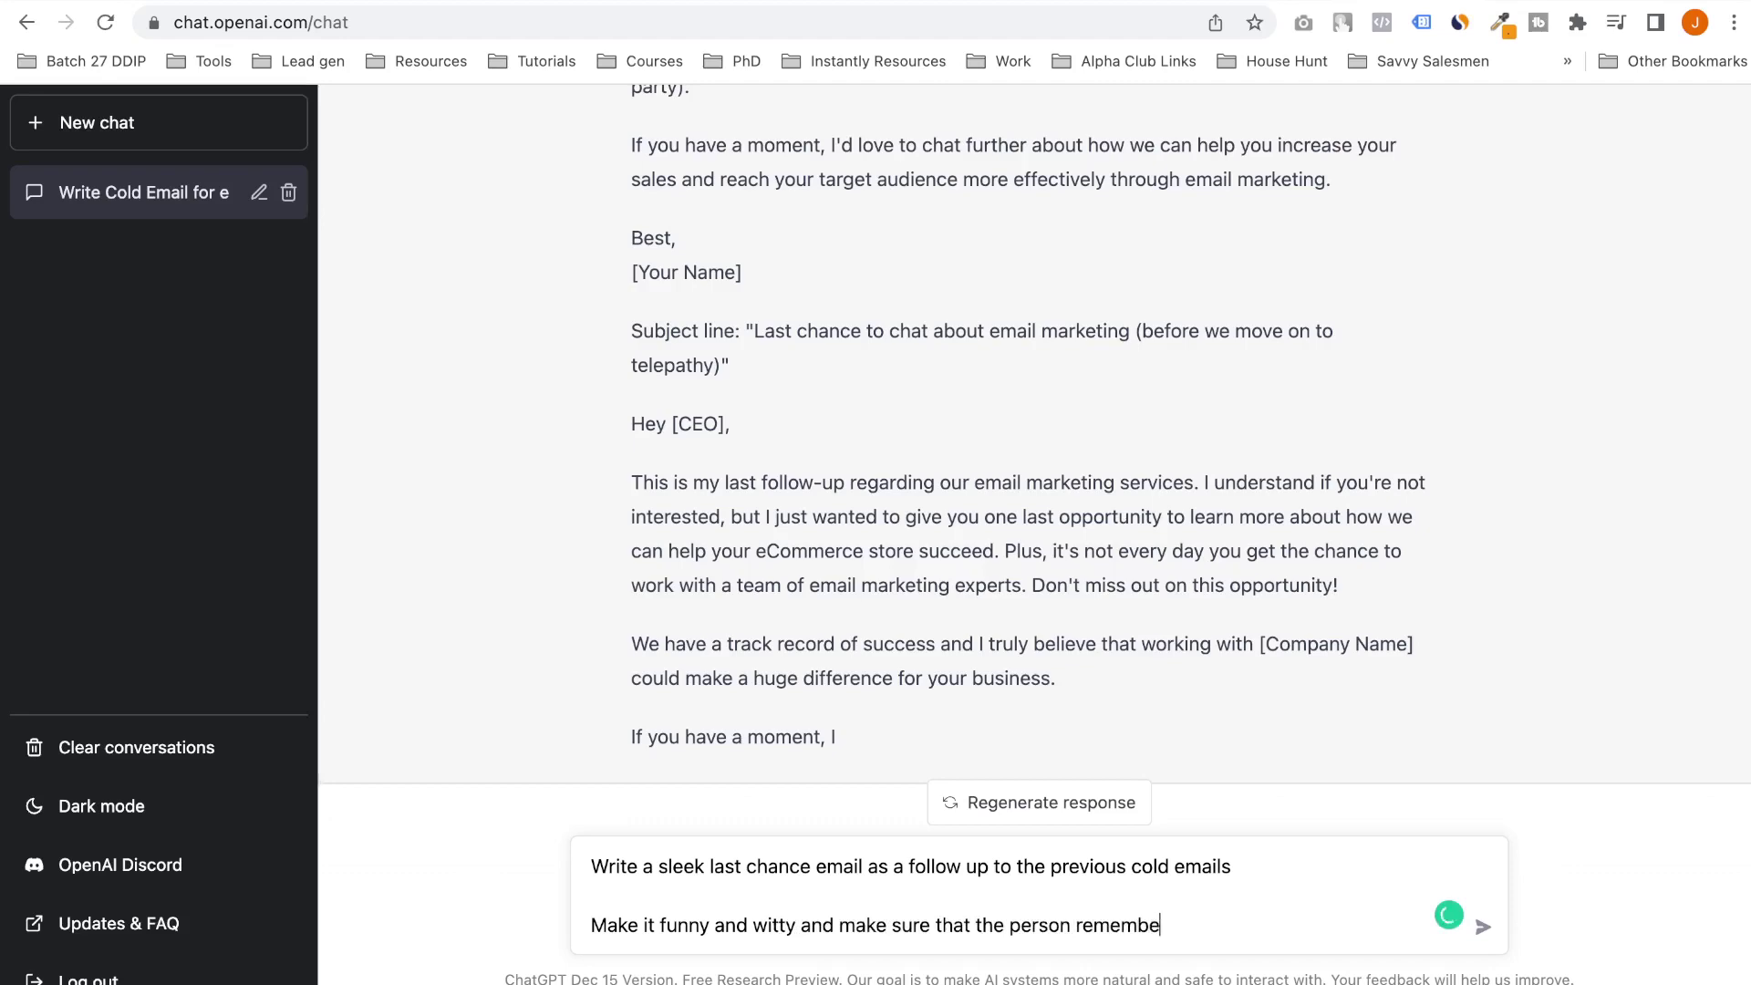
key("Return")
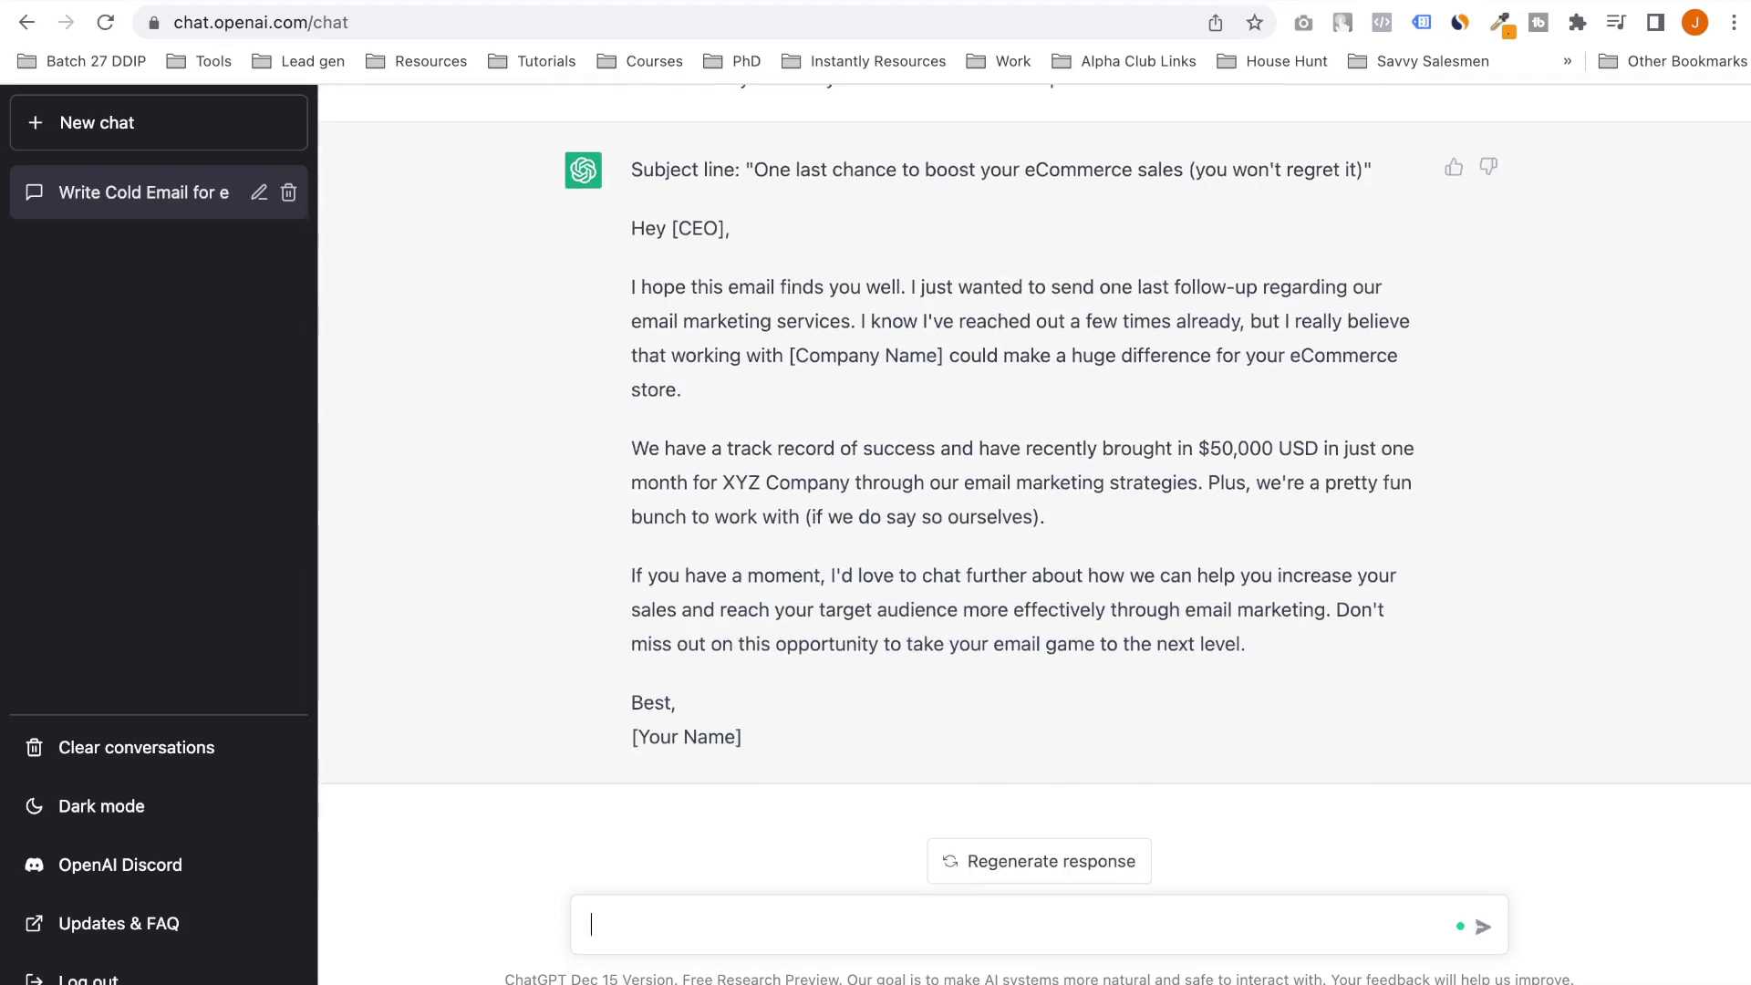
Replace the cut-off "Last chance to chat about email marketing" email in Google Docs with the new last chance email from ChatGPT
left_click_drag(631, 170, 742, 736)
key("ctrl+Tab")
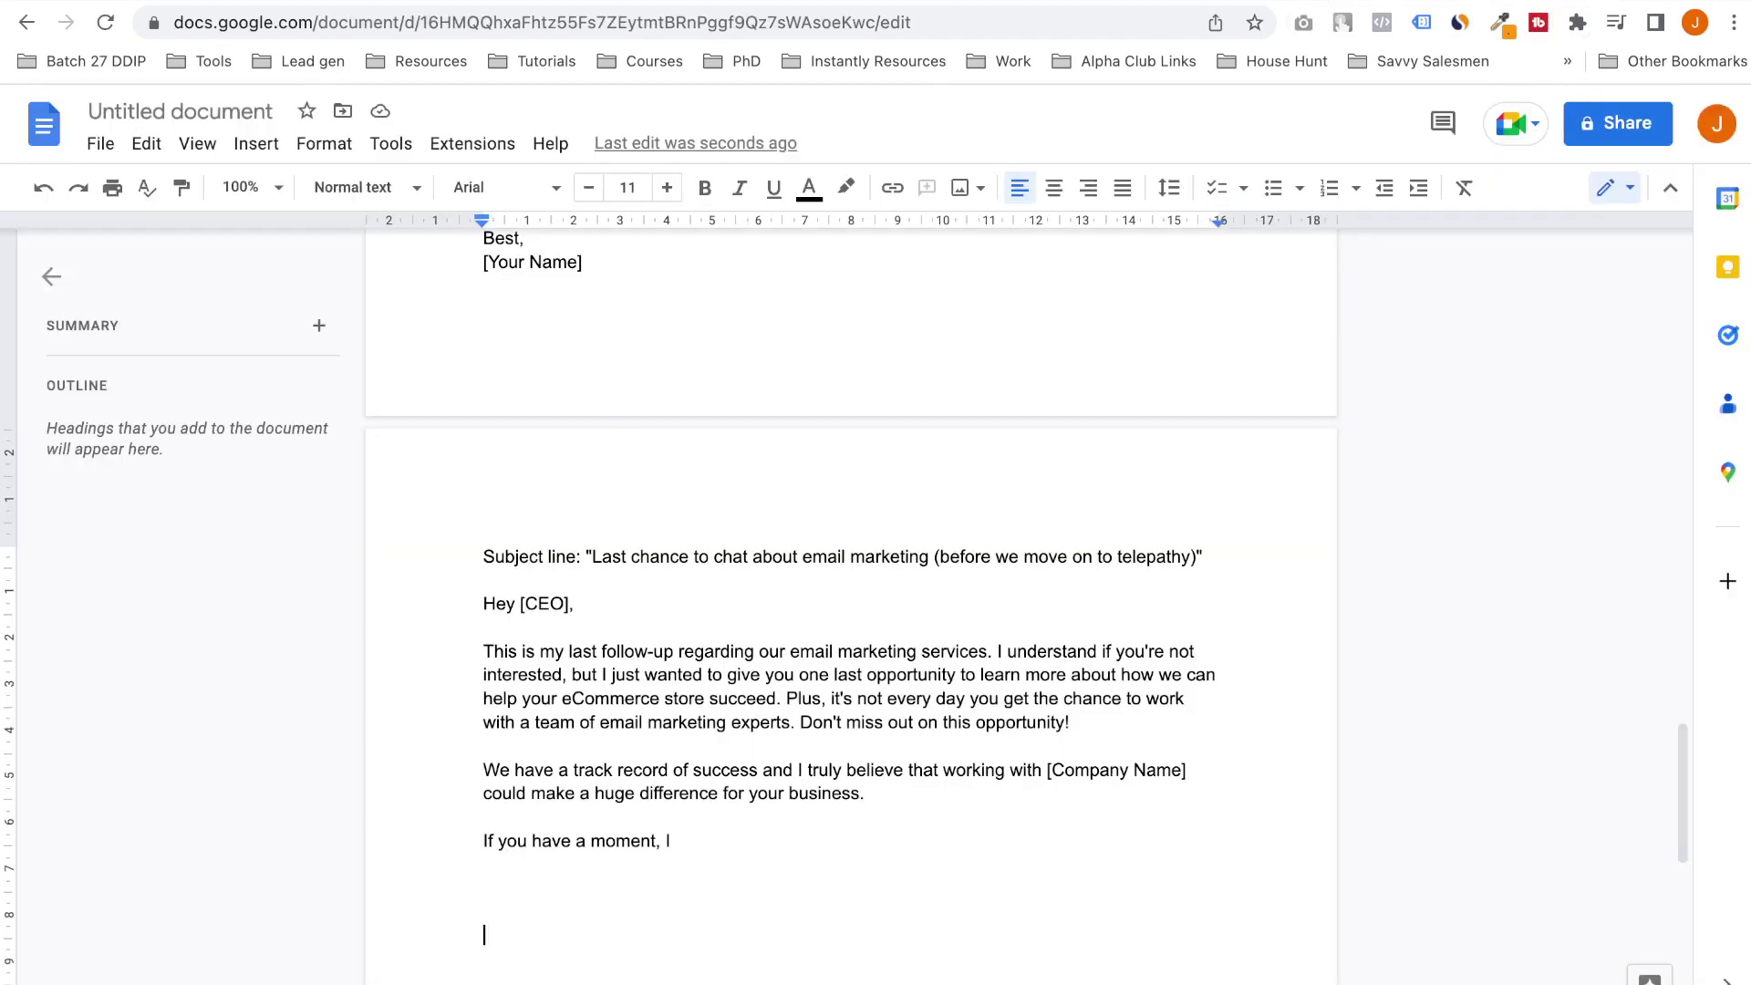
scroll(850, 602, "down", 1)
key("super+a")
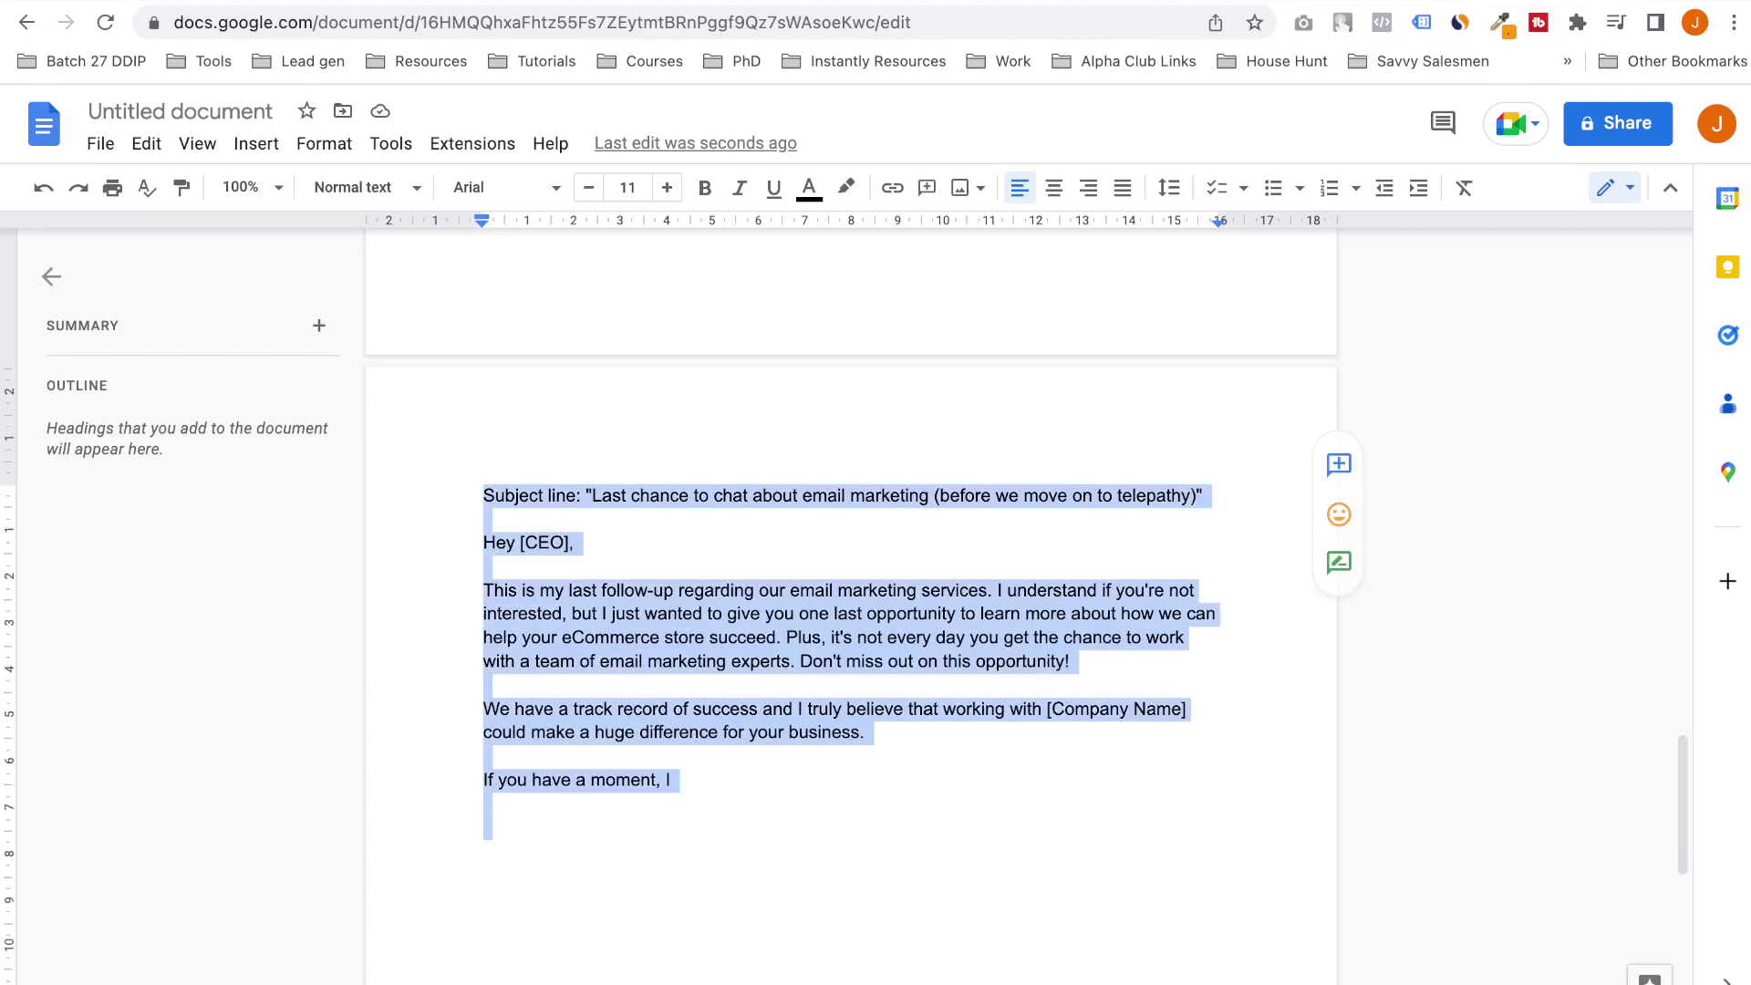
key("super+v")
Add a bold "Follow 1" heading above the "Don't miss out on boosting your eCommerce sales" subject line
scroll(851, 602, "up", 15)
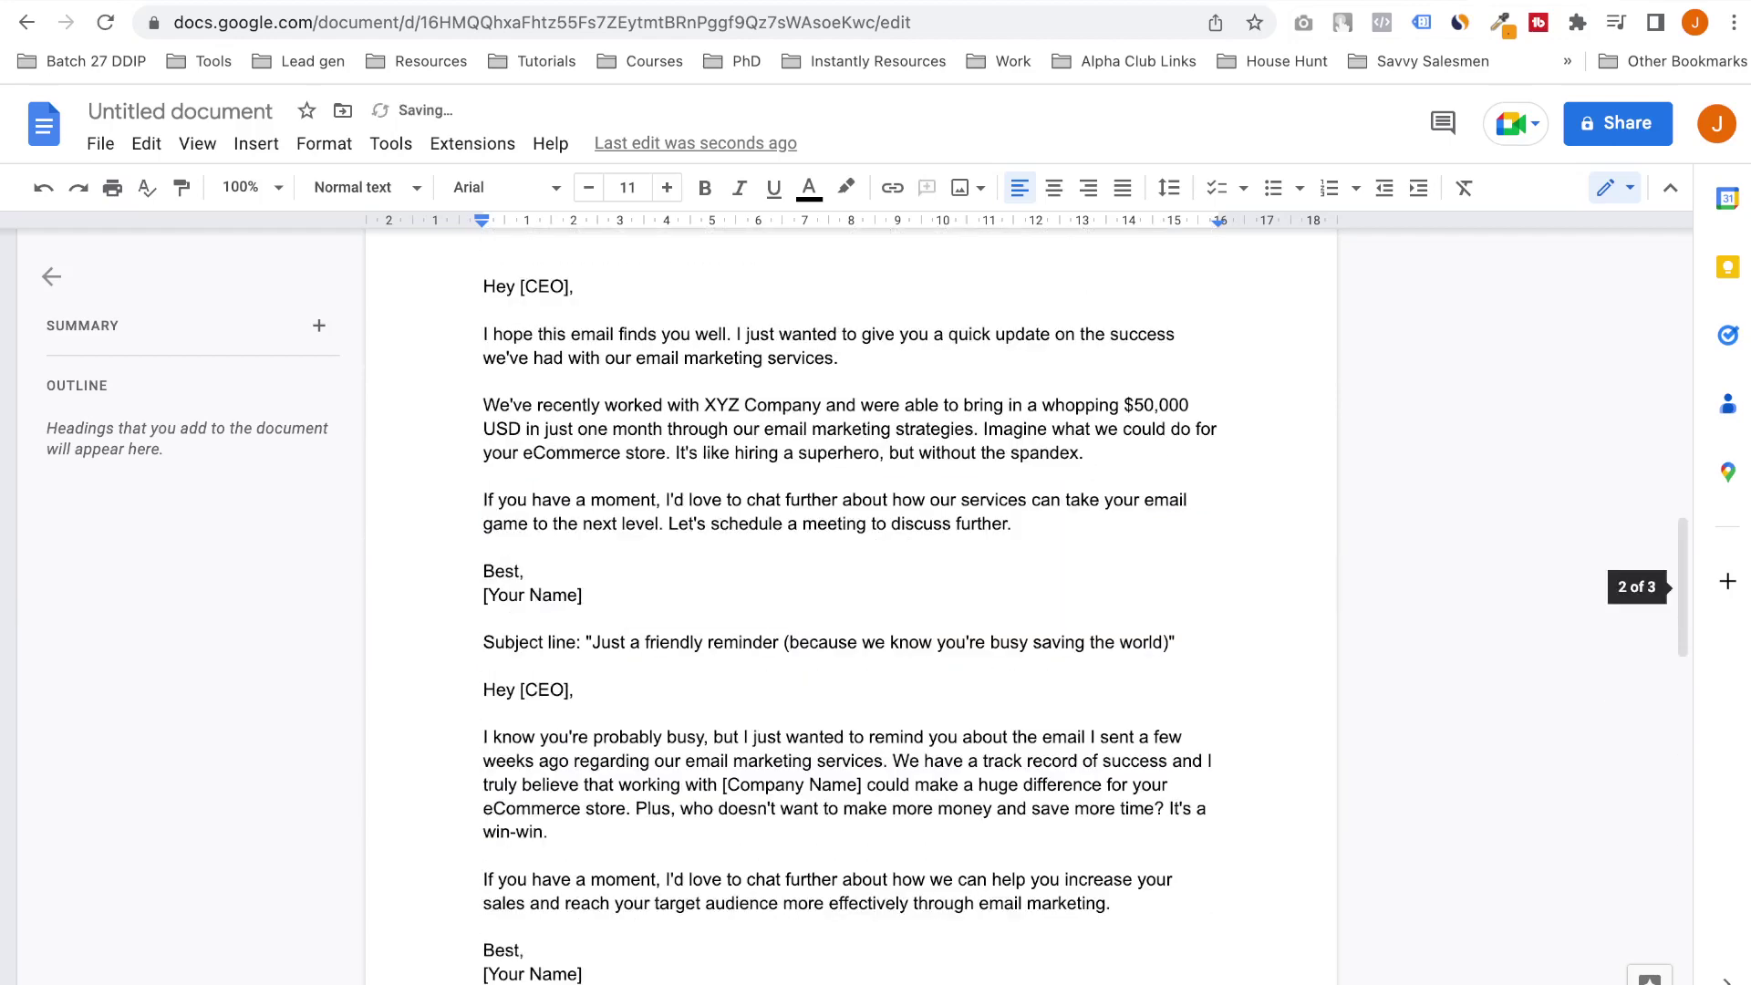
scroll(850, 601, "up", 4)
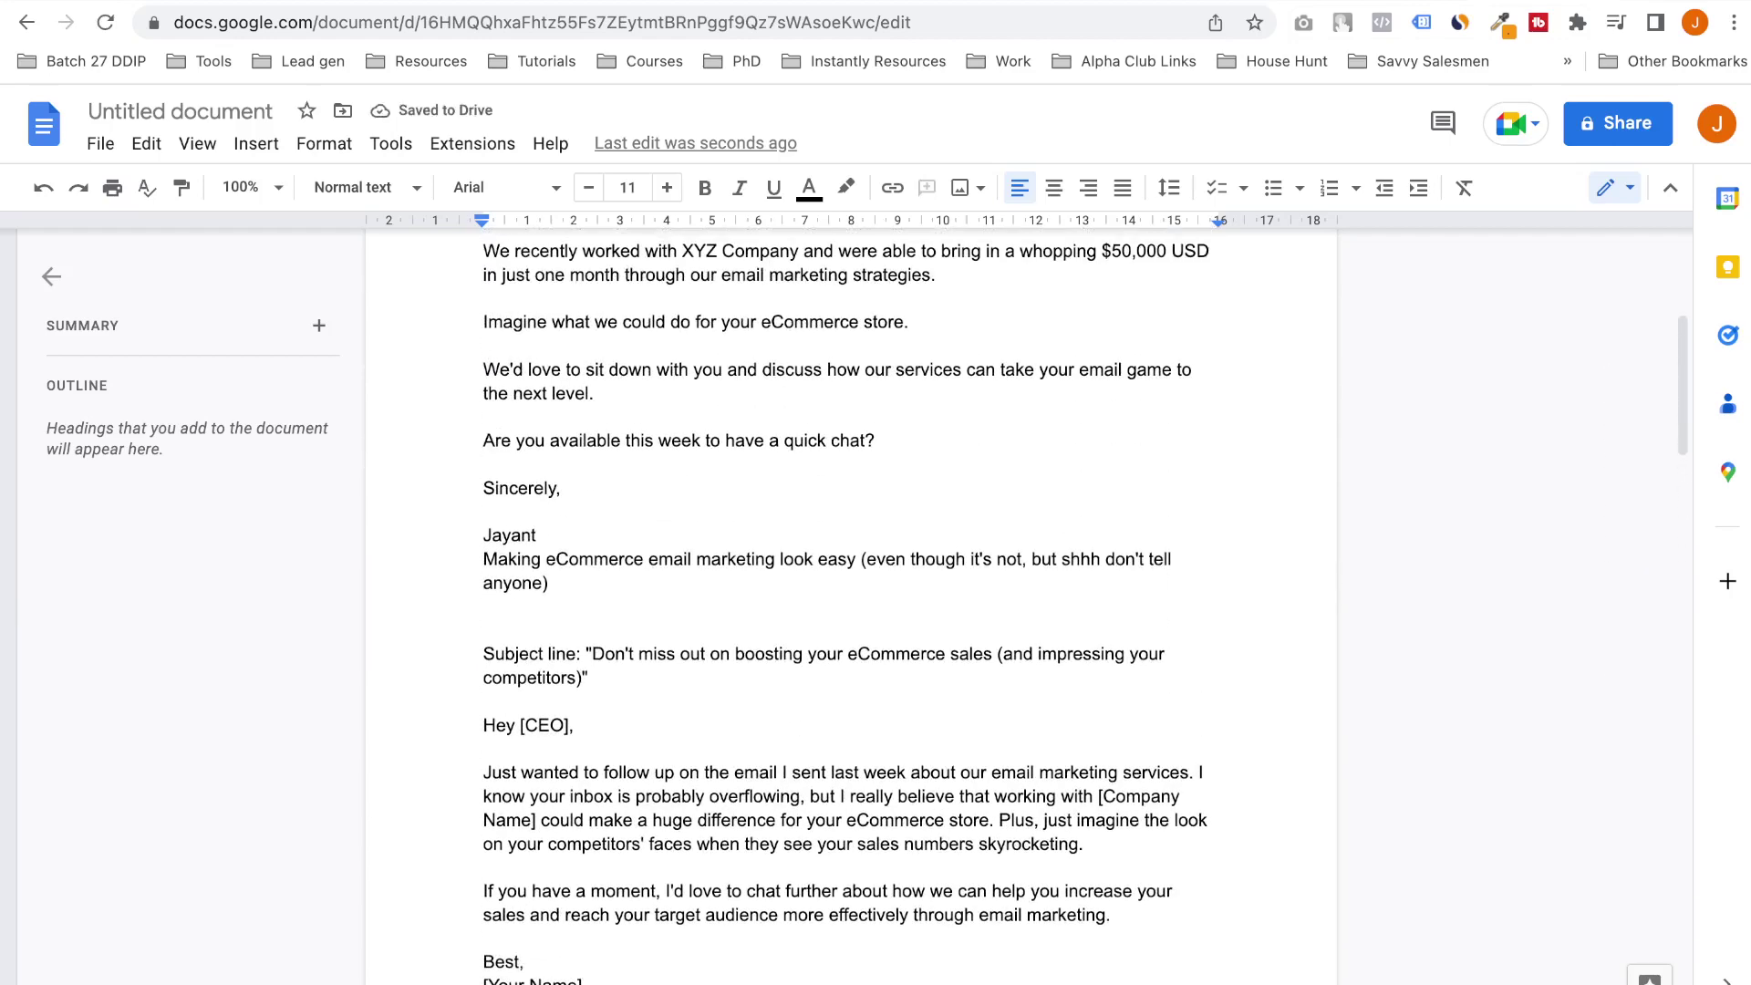
double_click(488, 630)
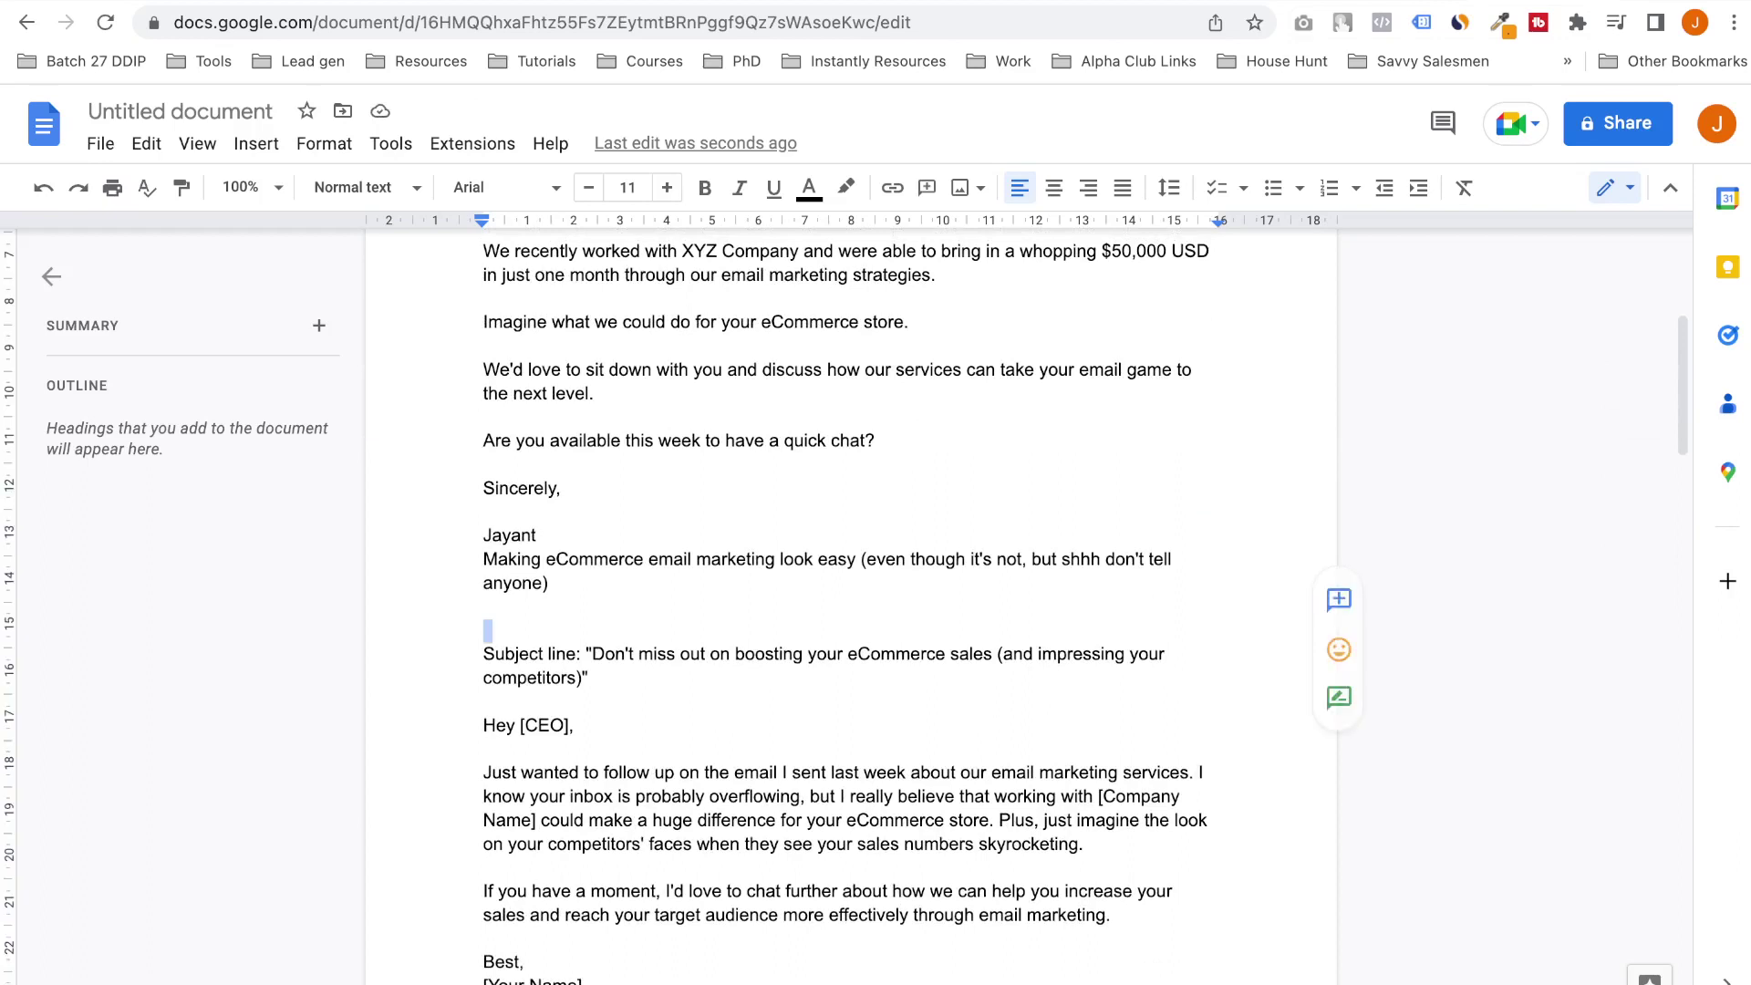
type("Follow 1")
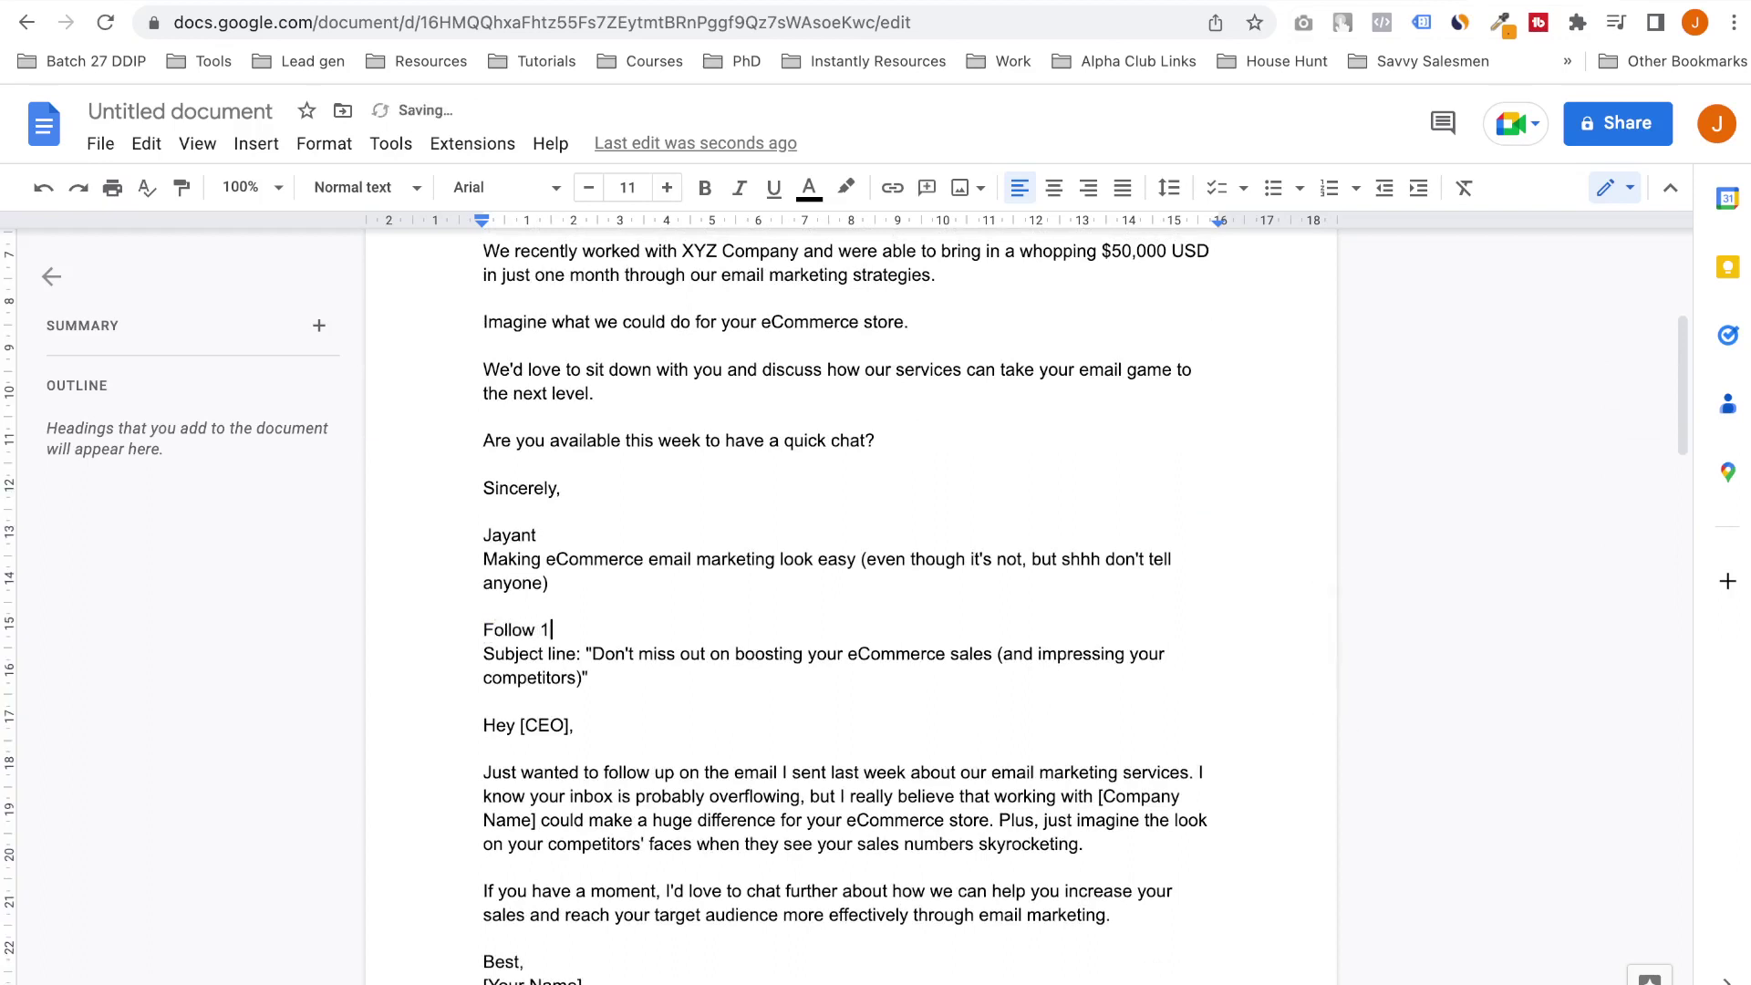
key("shift+Home")
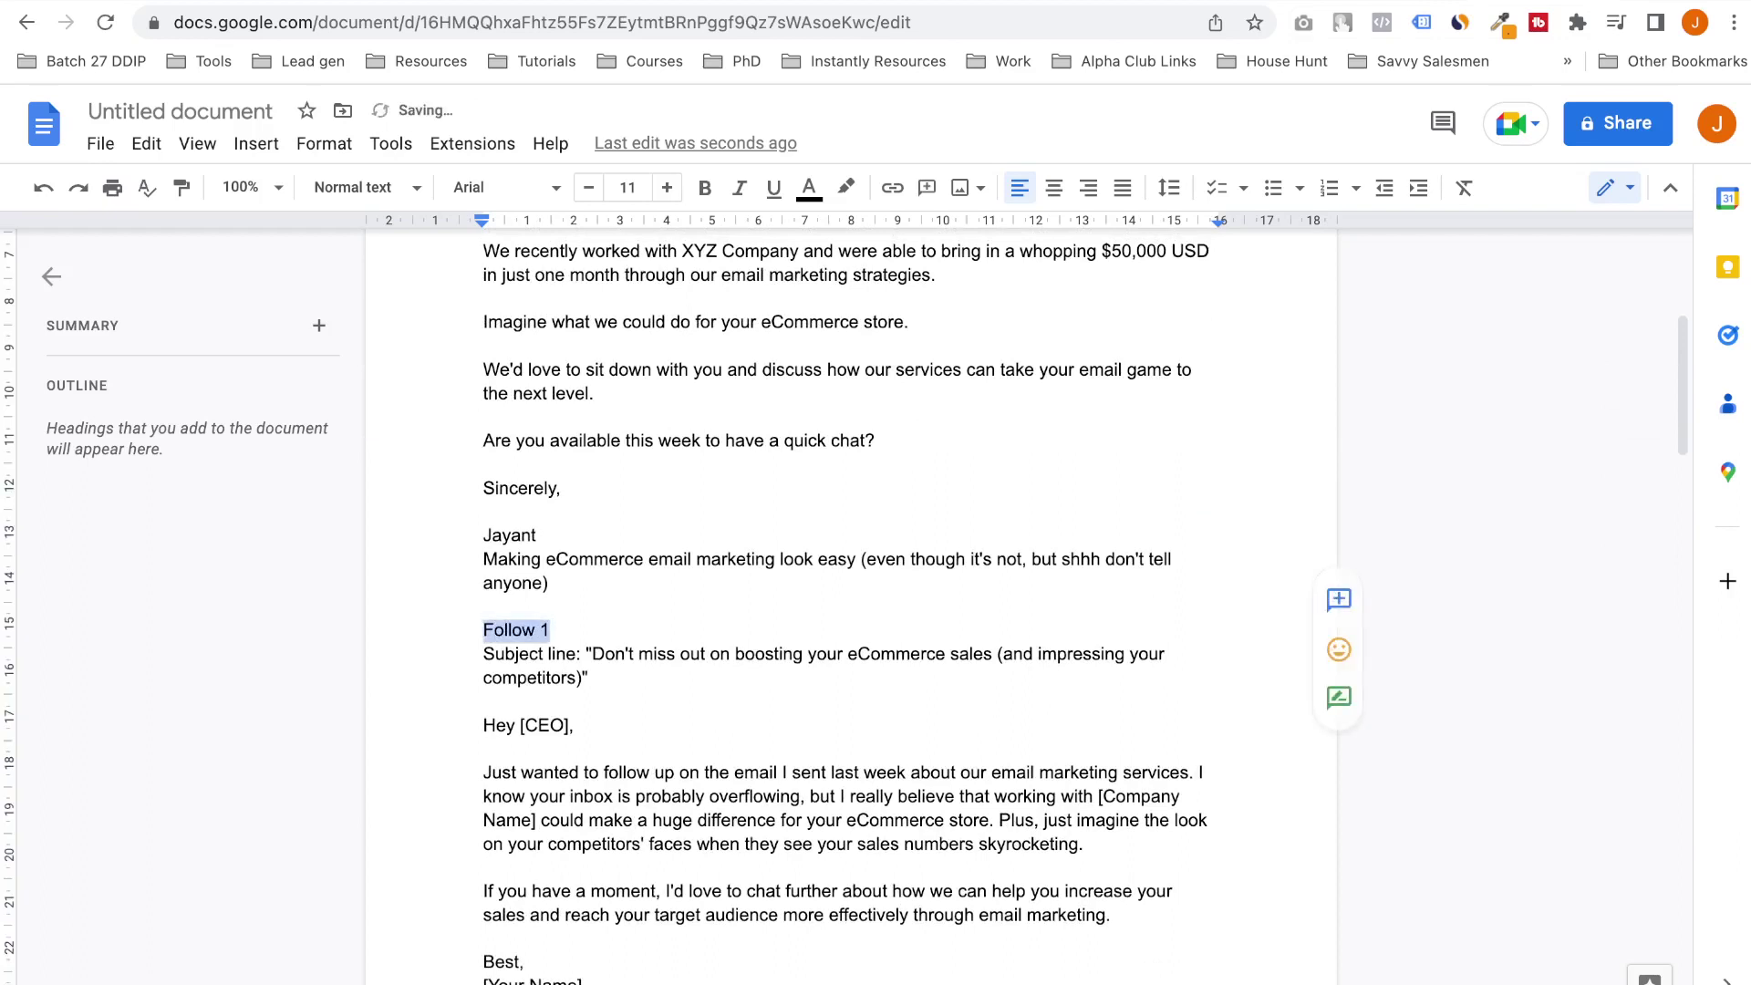
key("ctrl+b")
Insert line breaks before the "A quick update on our email marketing services" subject line so that it starts on the next page
scroll(851, 602, "down", 10)
scroll(850, 602, "up", 3)
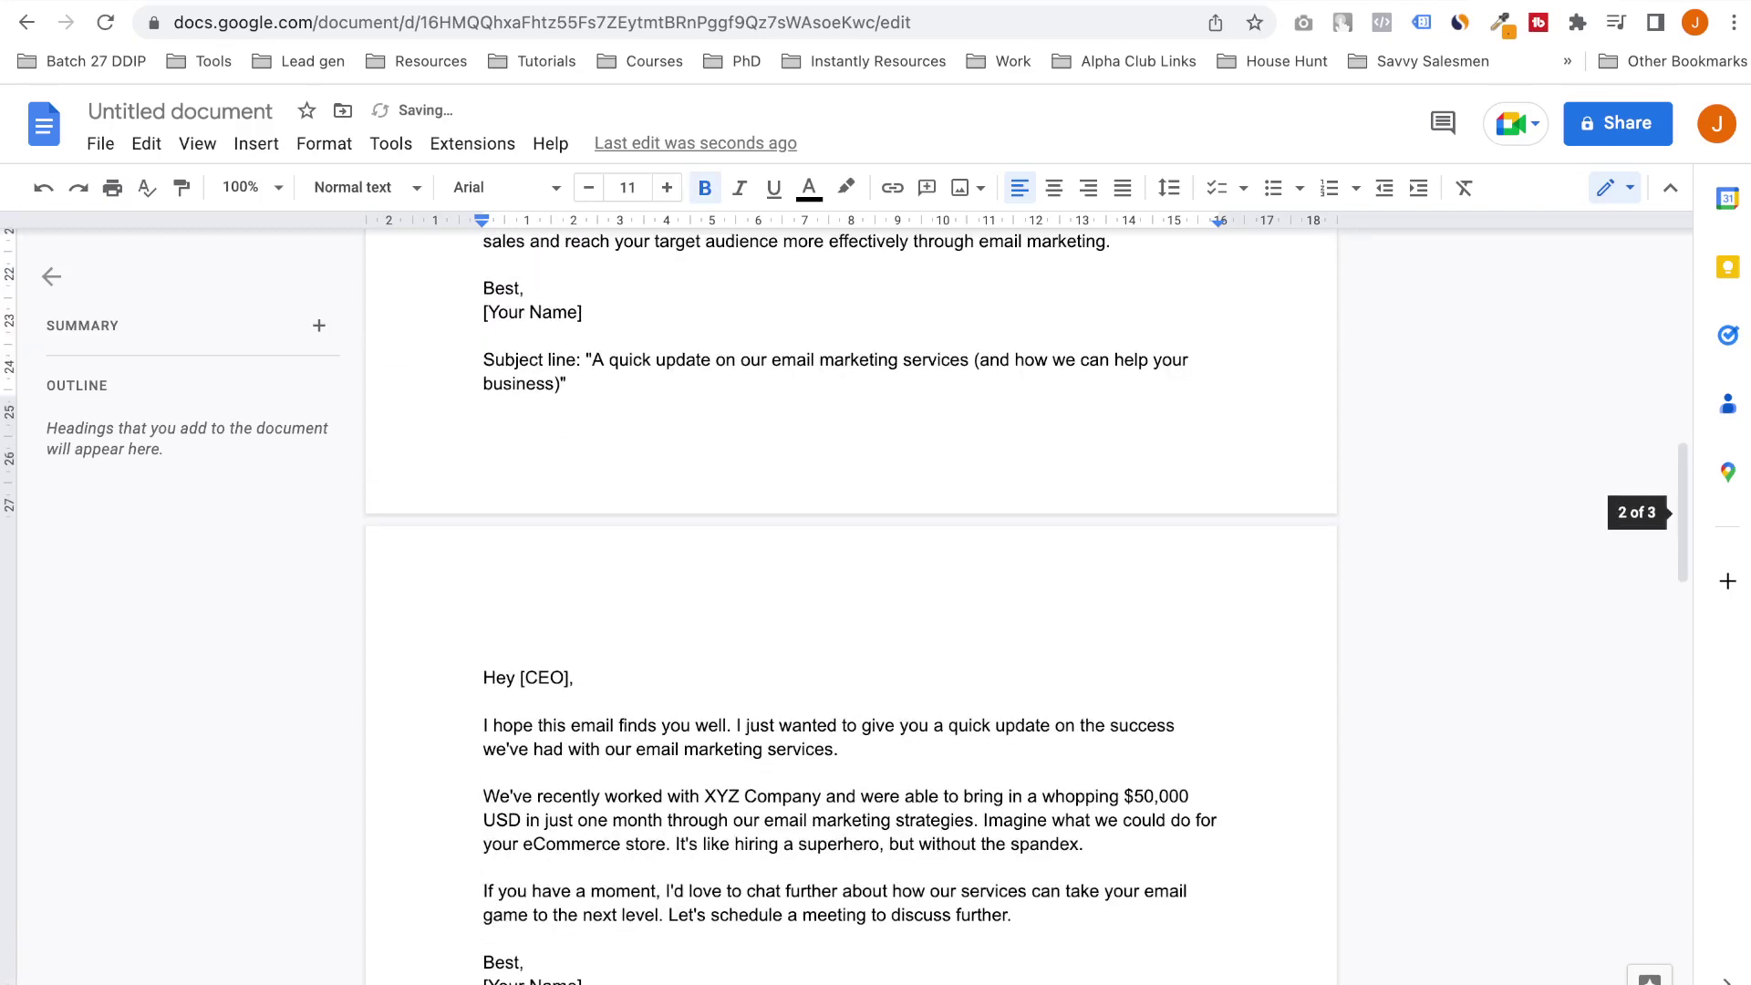
left_click(484, 653)
left_click(484, 360)
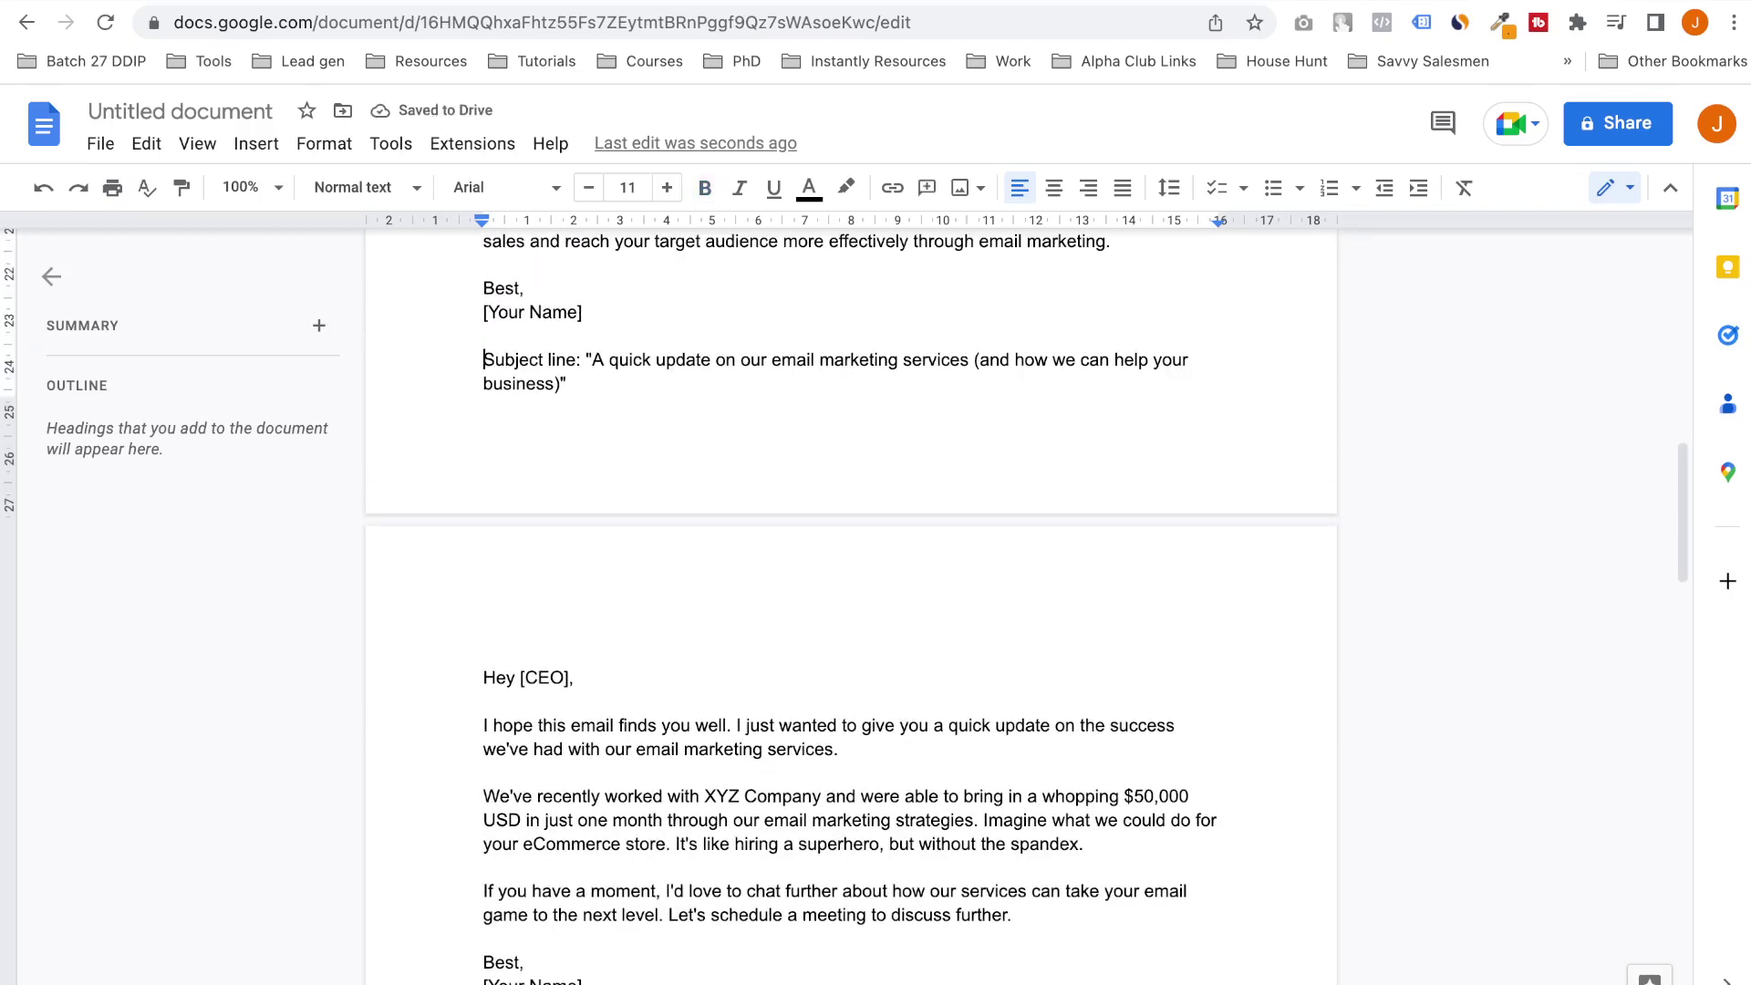
key("Return")
left_click(483, 360)
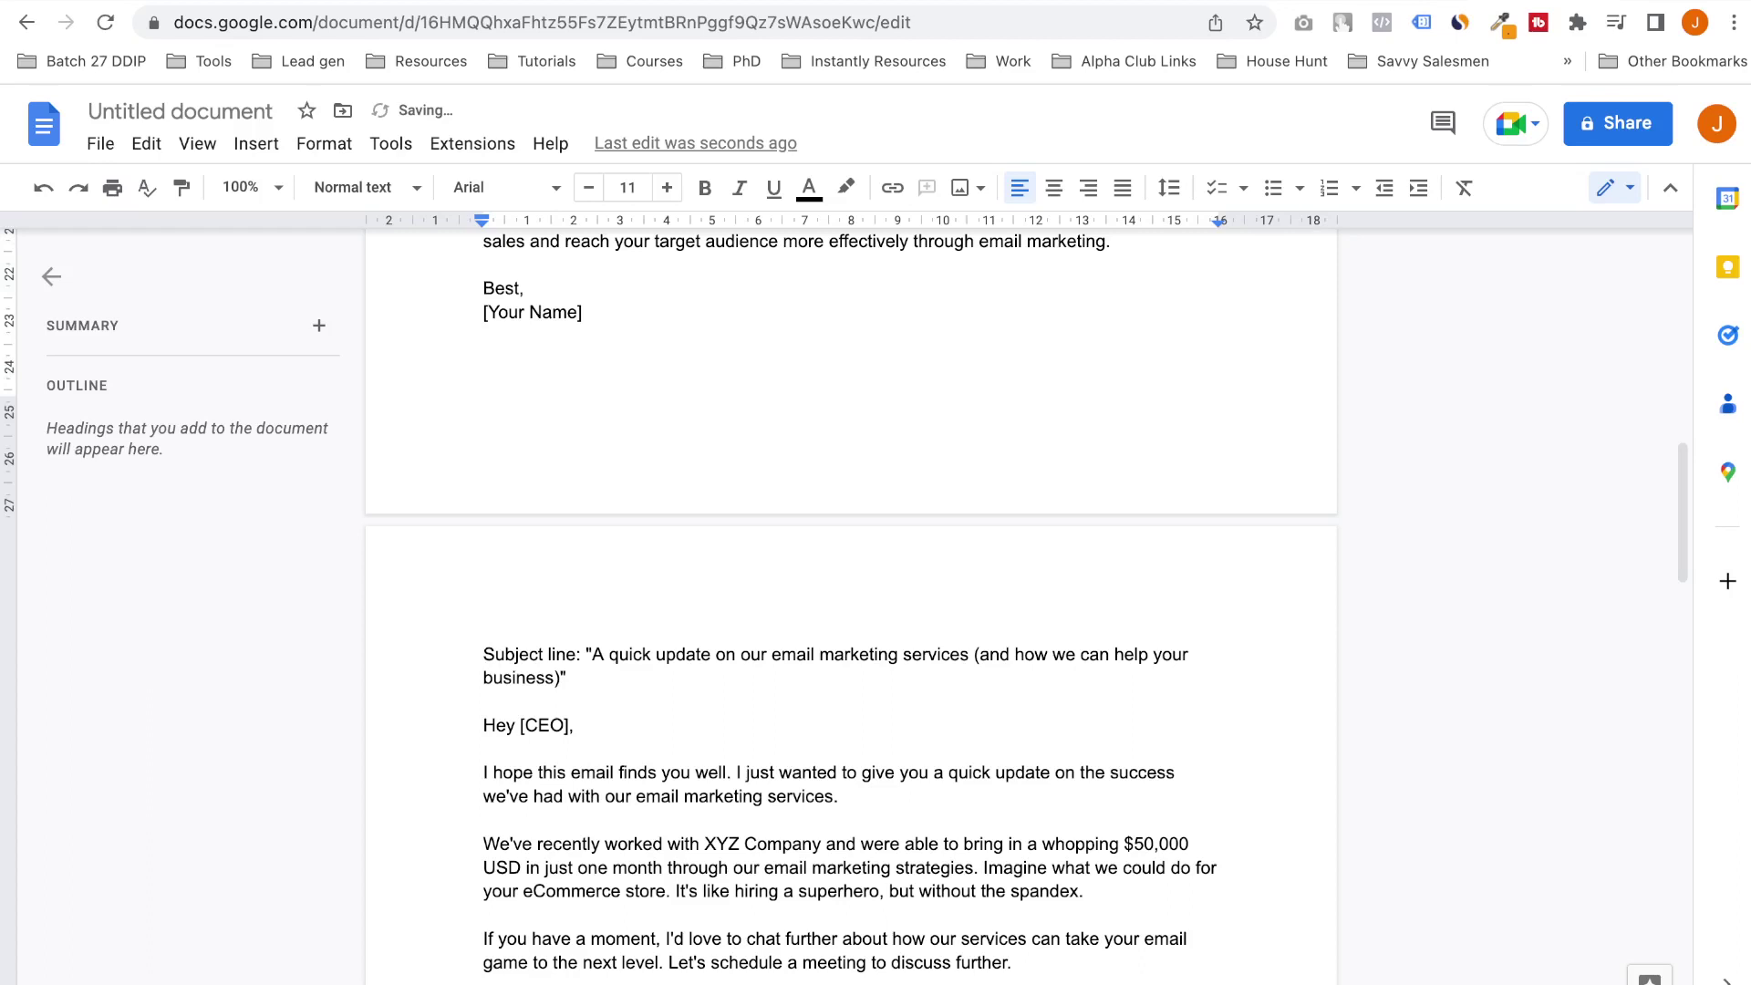
key("Return")
Add a bold "Follow 2" heading directly above the "A quick update on our email marketing services" subject line
type("Dollo")
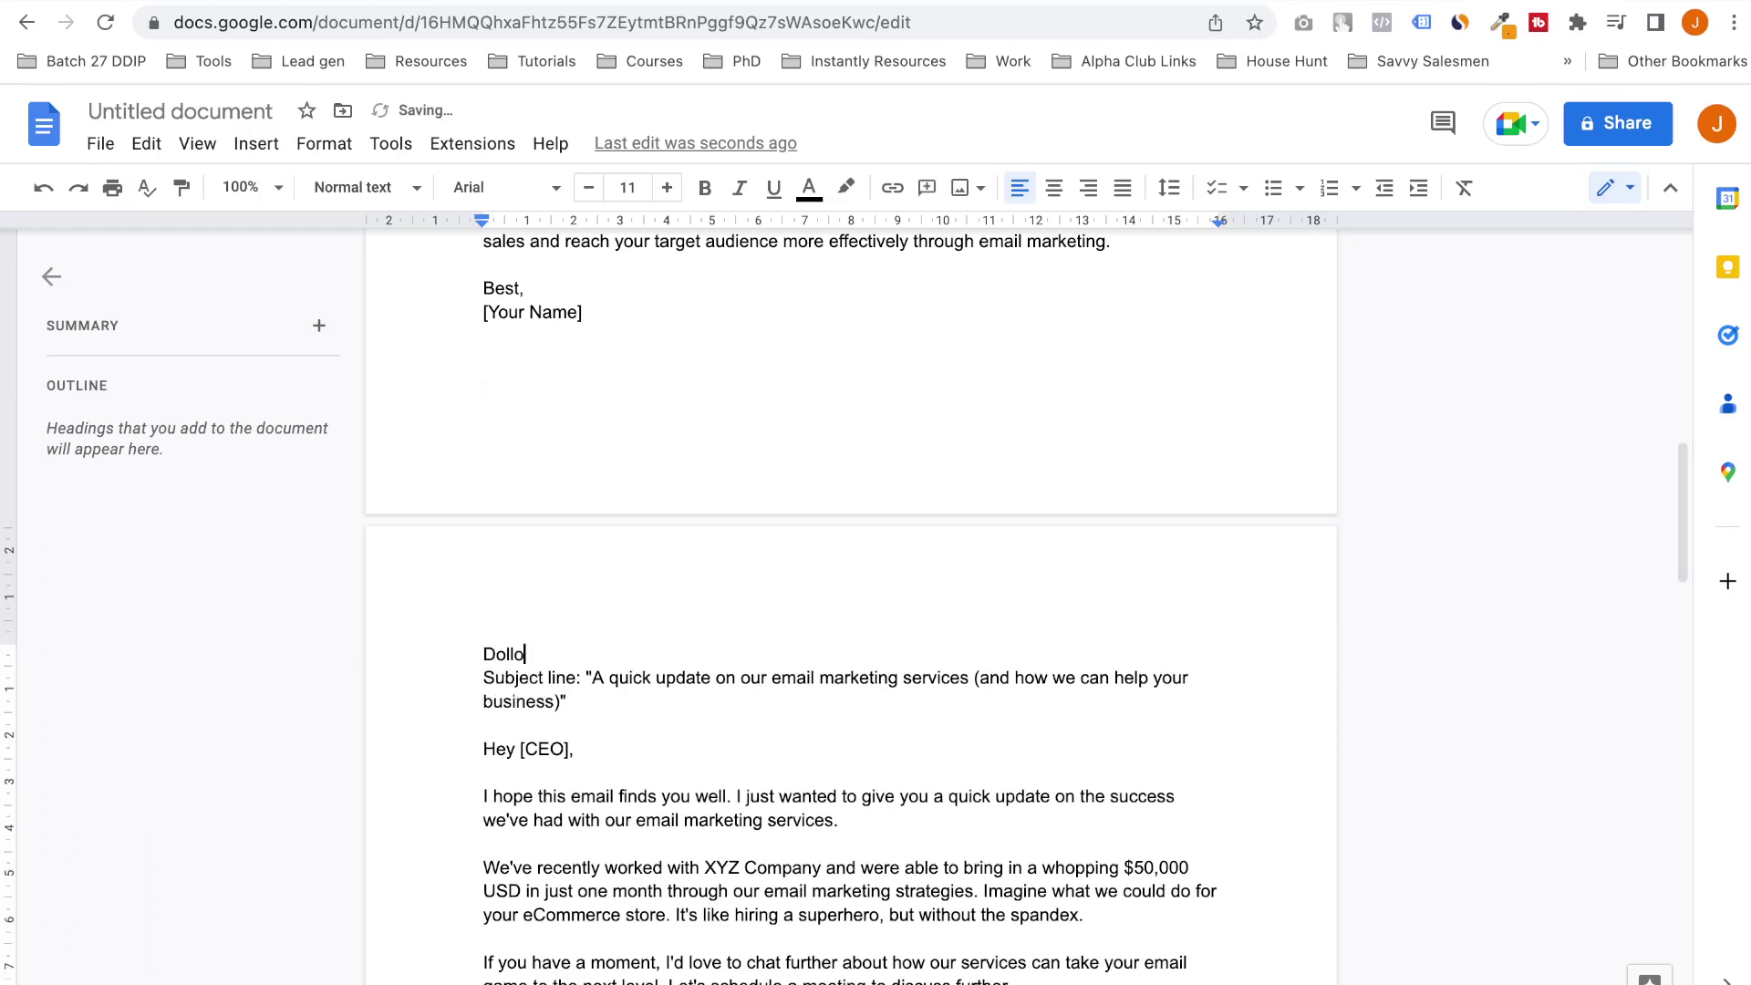
key("BackSpace")
key("BackSpace")
key("BackSpace")
type("Follow 2")
key("shift+Home")
key("ctrl+b")
Add a bold "Follow 3" heading above the "Just a friendly reminder" subject line
scroll(848, 602, "down", 7)
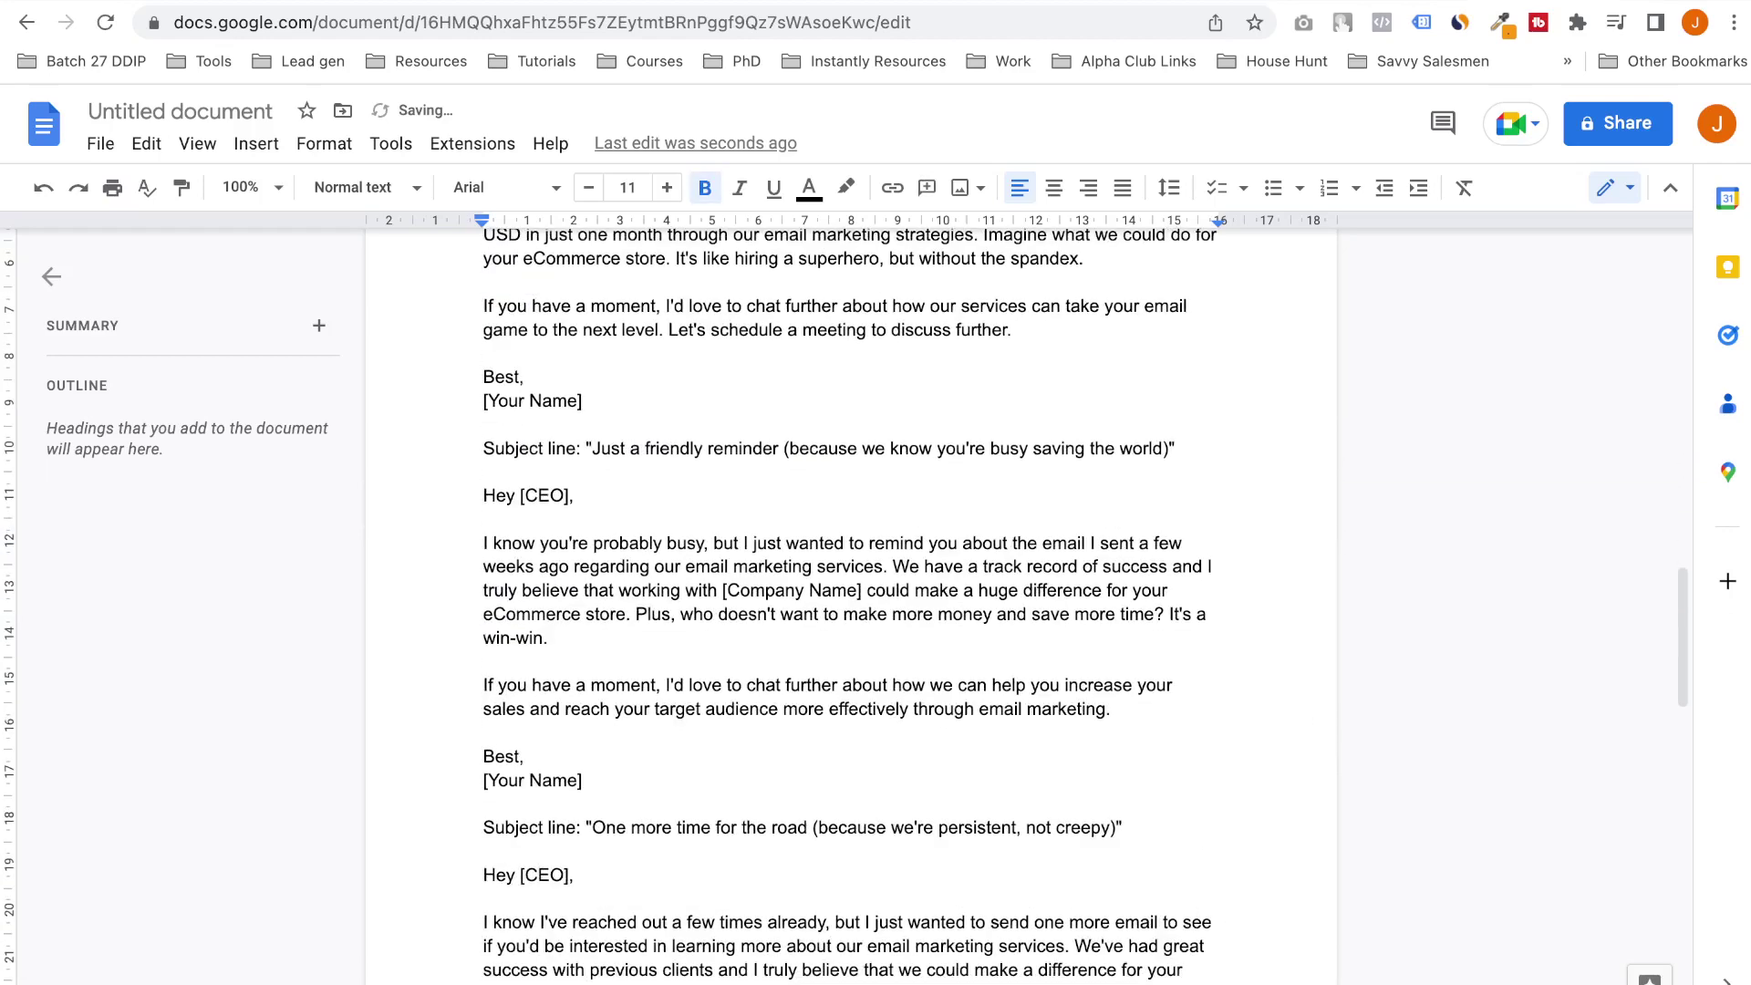
left_click(484, 448)
key("Return")
key("Up")
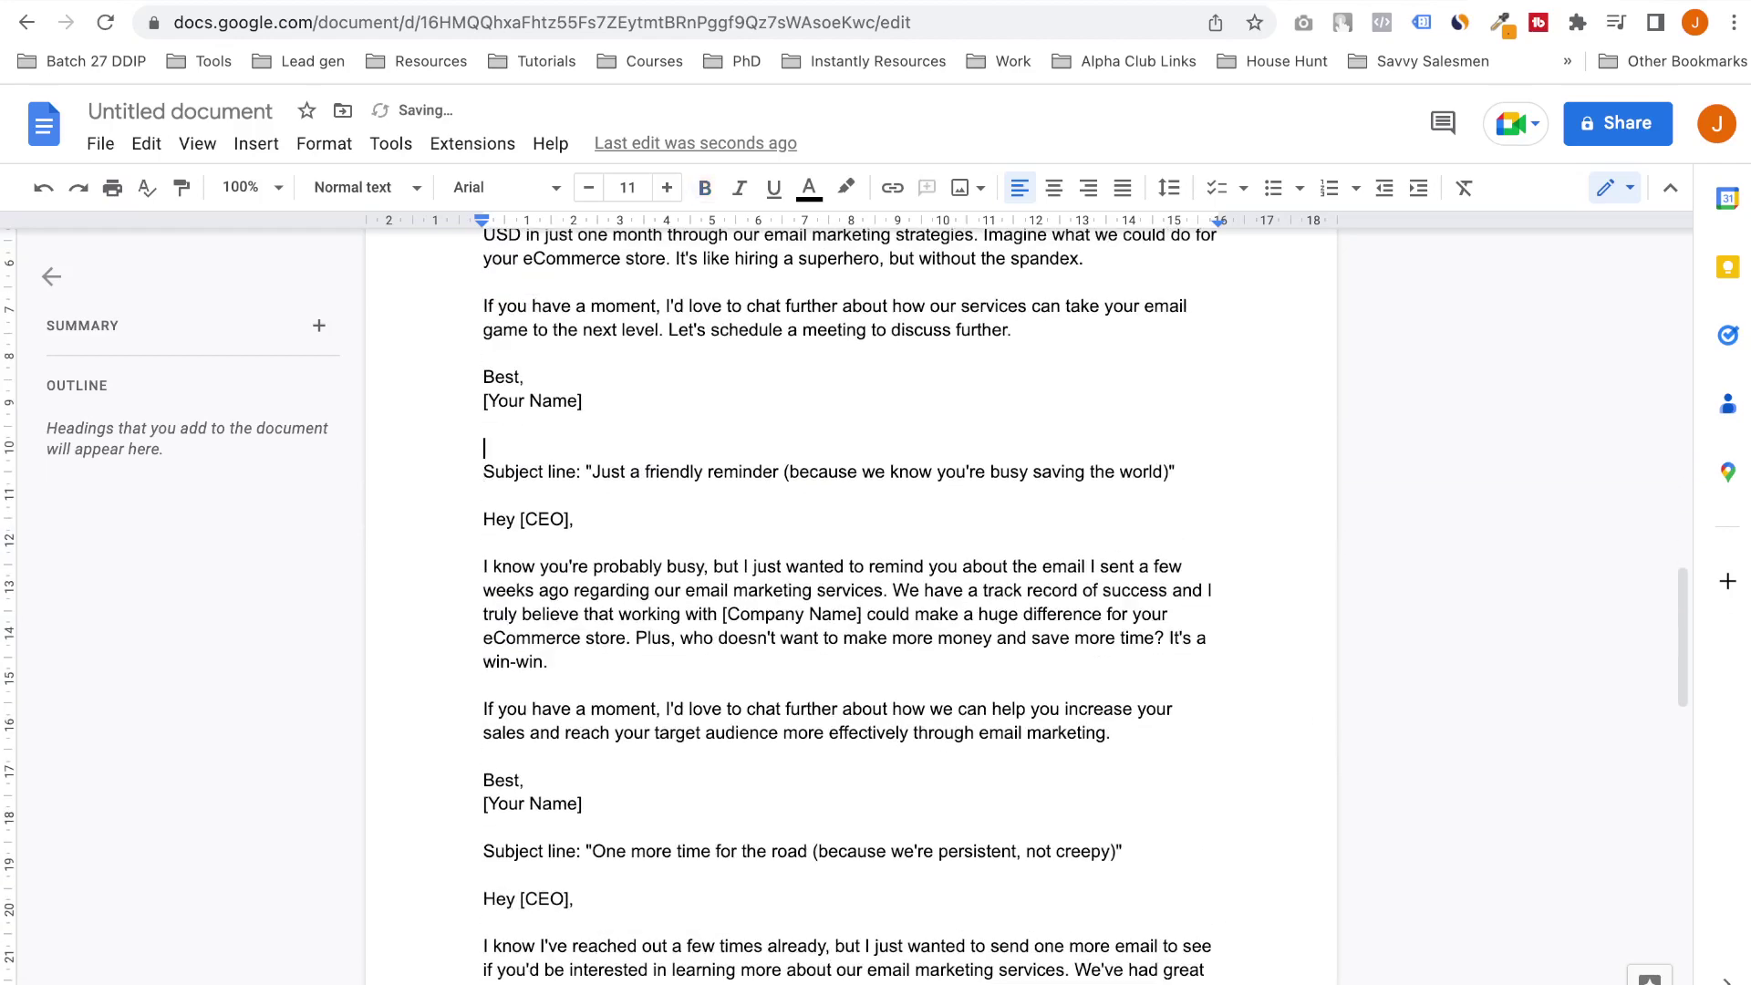
type("Follow 3")
key("shift+Home")
key("ctrl+b")
Add a bold "Follow 4" heading above the "One more time for the road" subject line
left_click(483, 851)
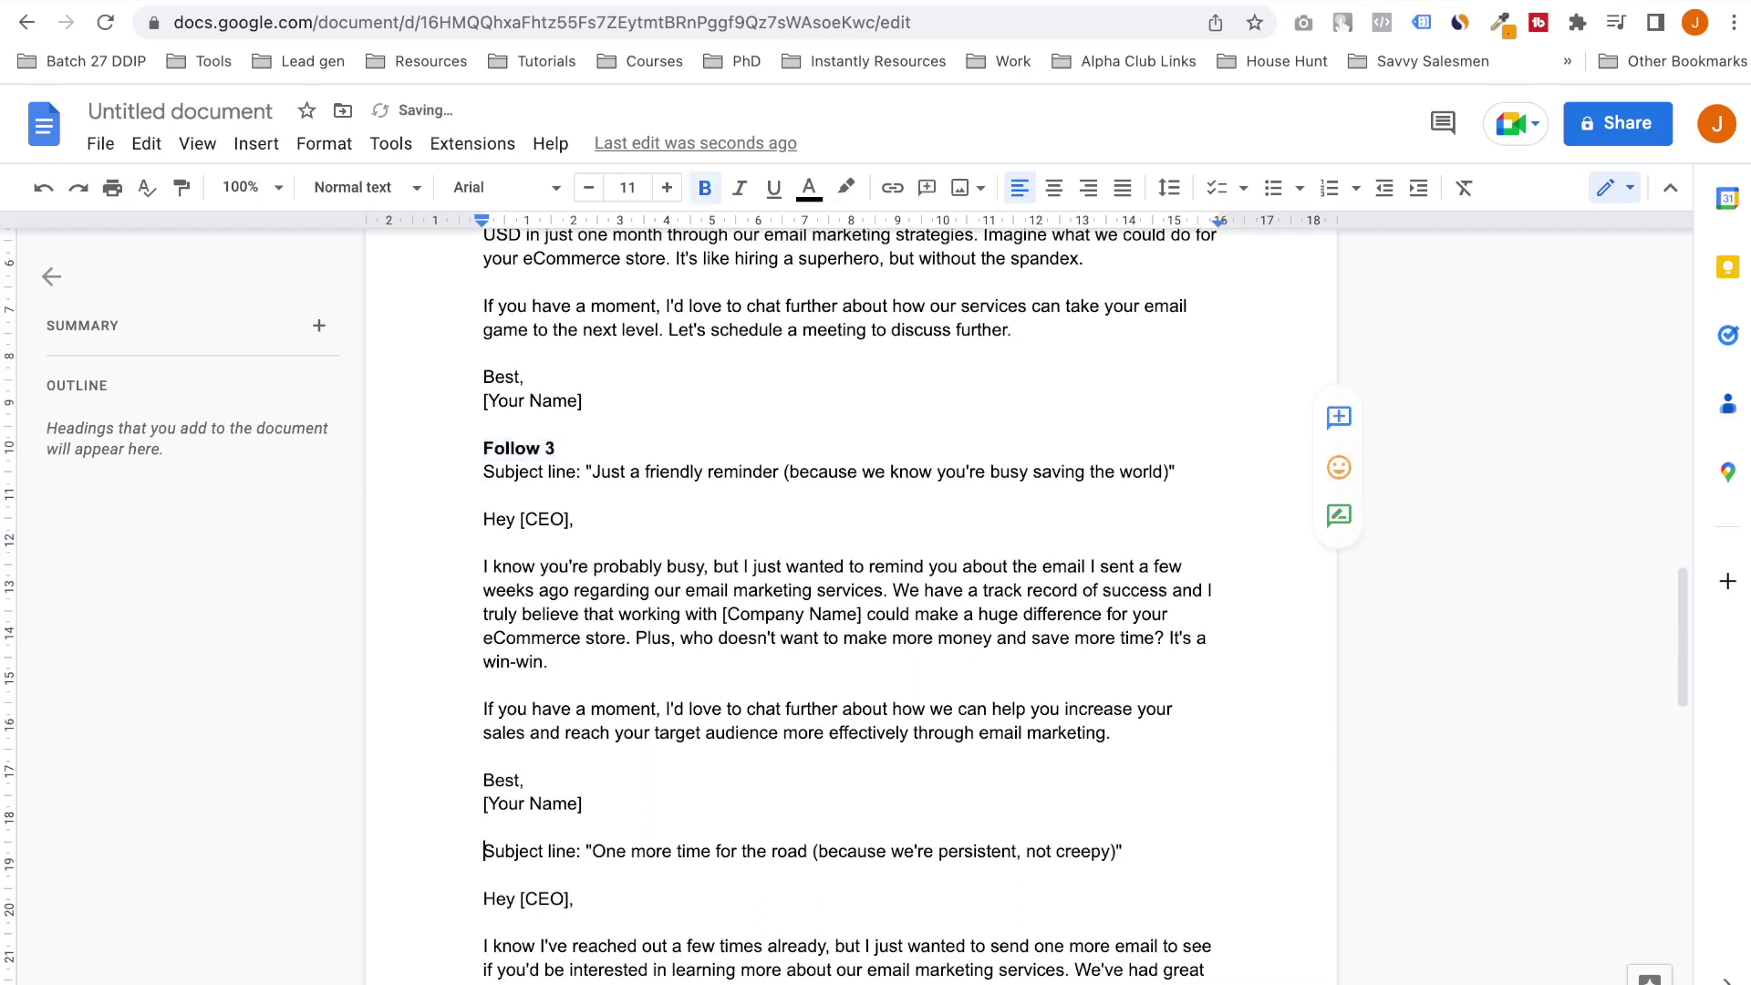
key("Return")
key("Up")
type("Follow 4")
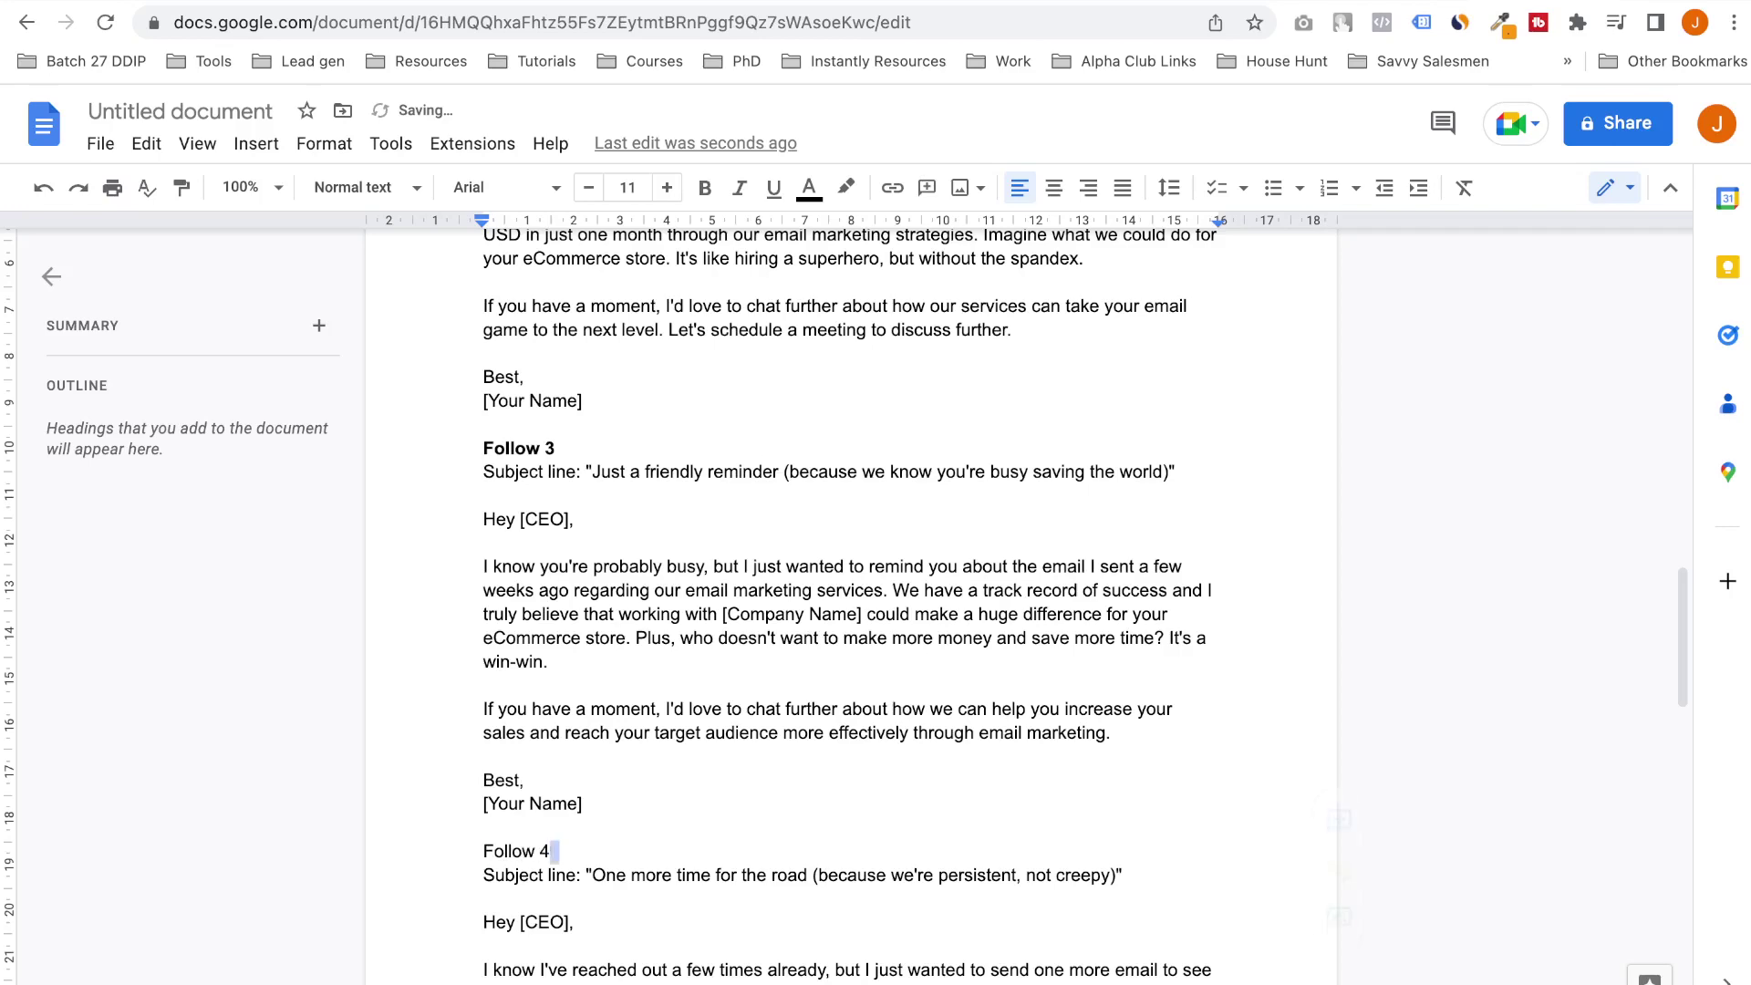
key("shift+Home")
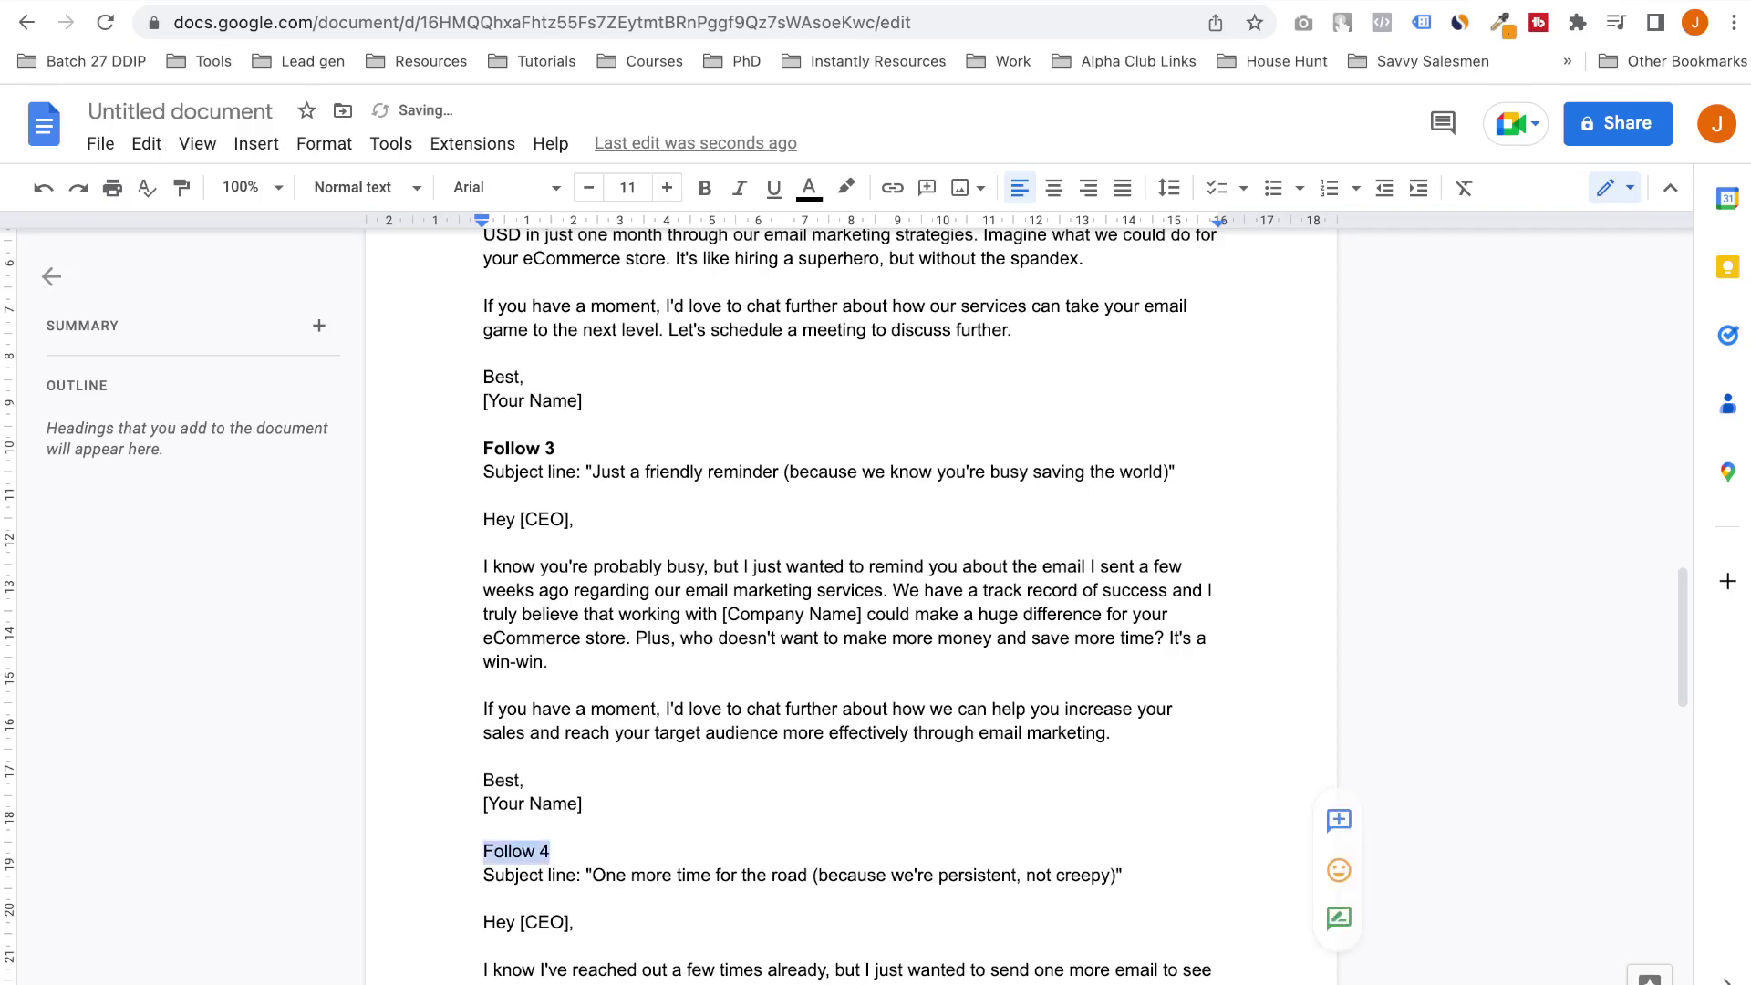
key("ctrl+b")
Add a bold "Follow 5" heading above the "One last chance to boost your eCommerce sales" subject line
scroll(848, 602, "down", 5)
scroll(848, 602, "down", 1)
left_click(483, 879)
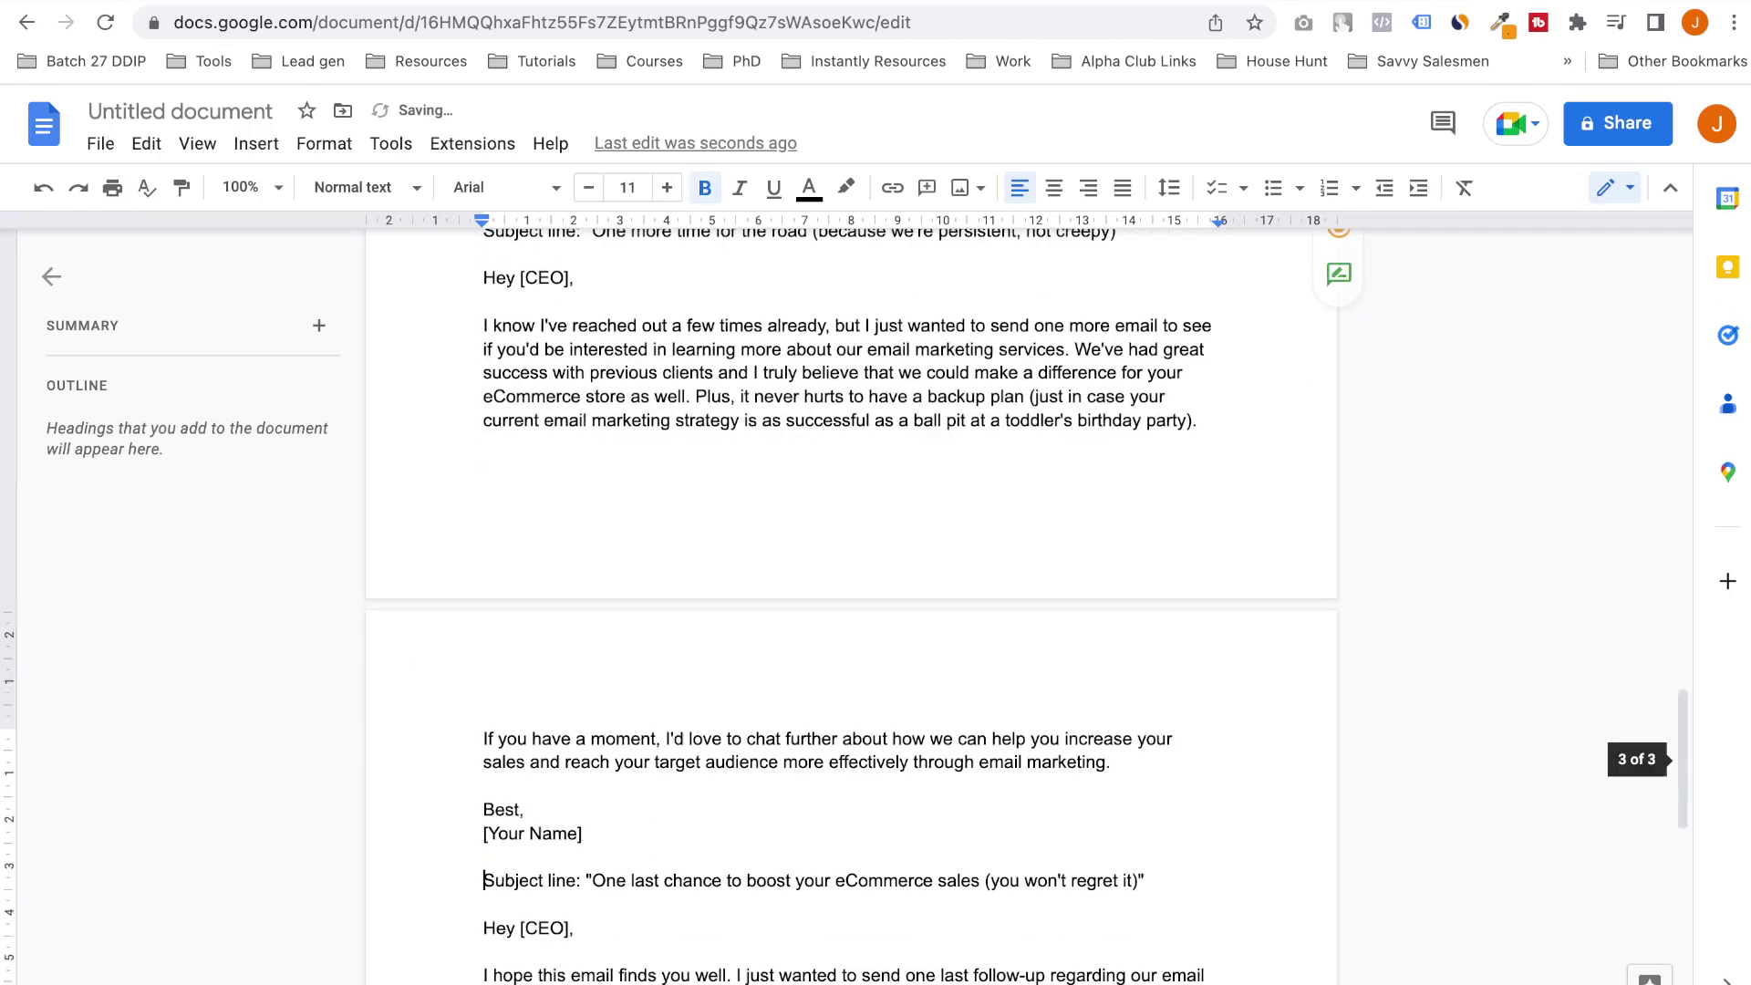
key("Return")
key("Up")
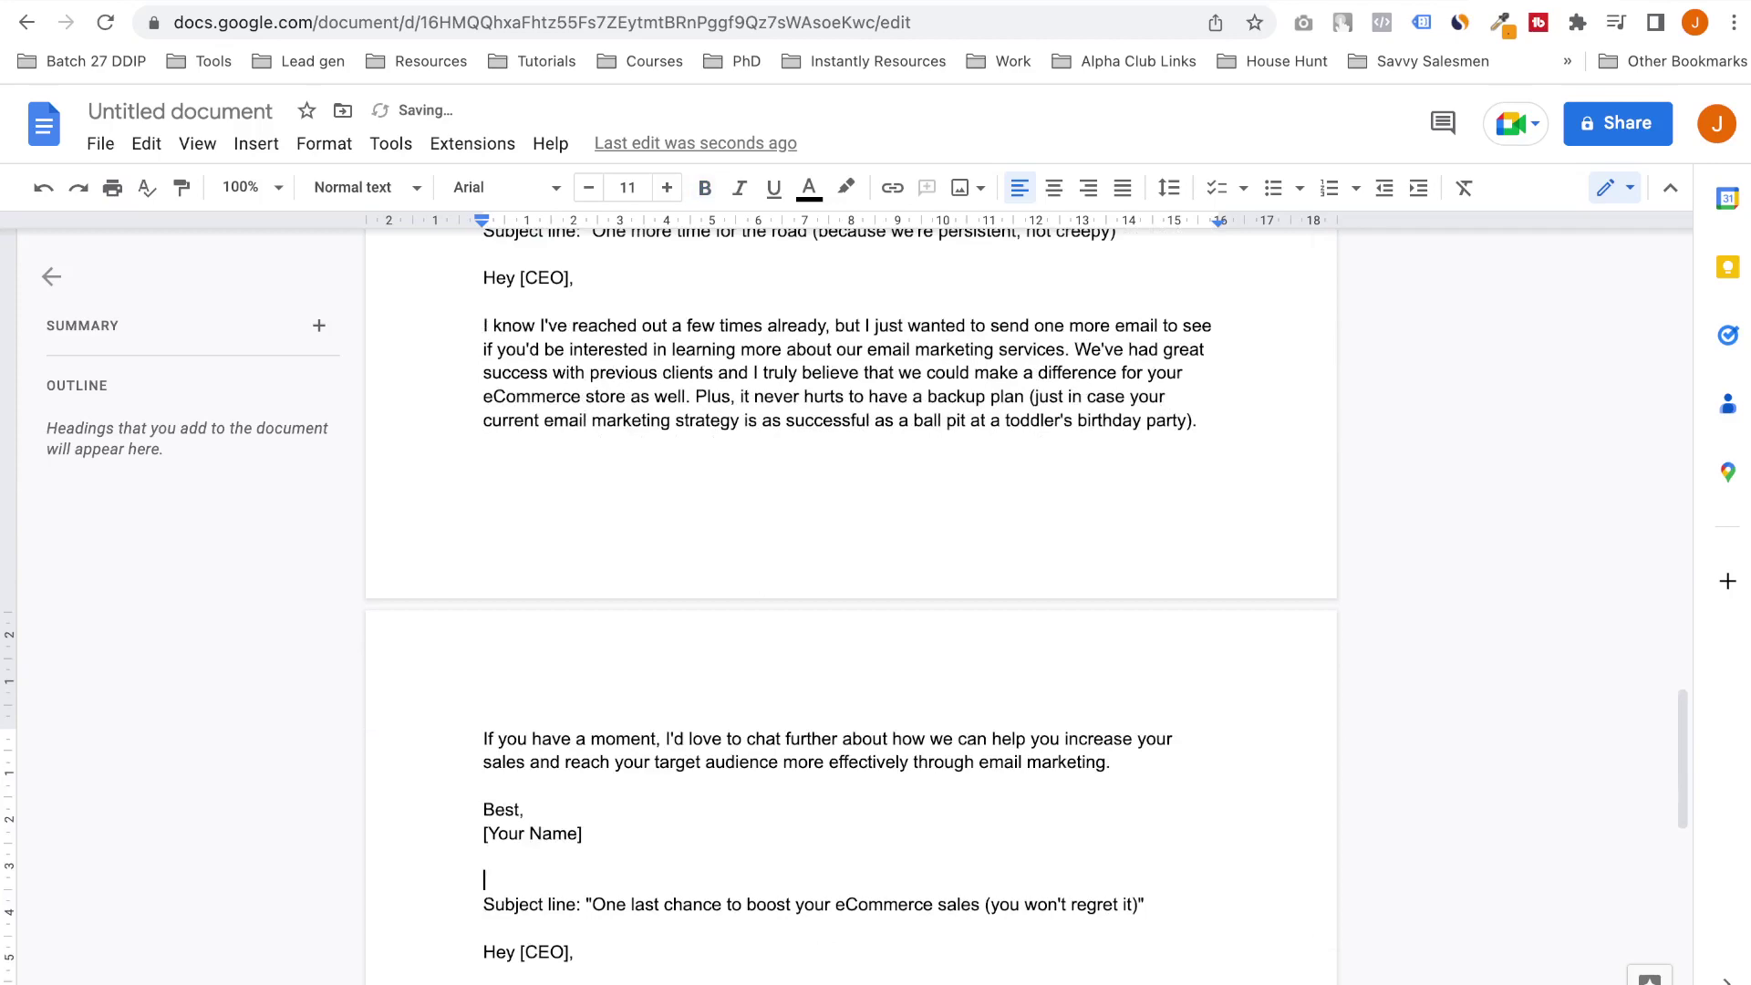
type("Follow 5")
key("shift+Home")
key("ctrl+b")
Insert a "Follow up" line between the first email's signature and the "Follow 1" heading, with an empty line below it
scroll(849, 602, "up", 15)
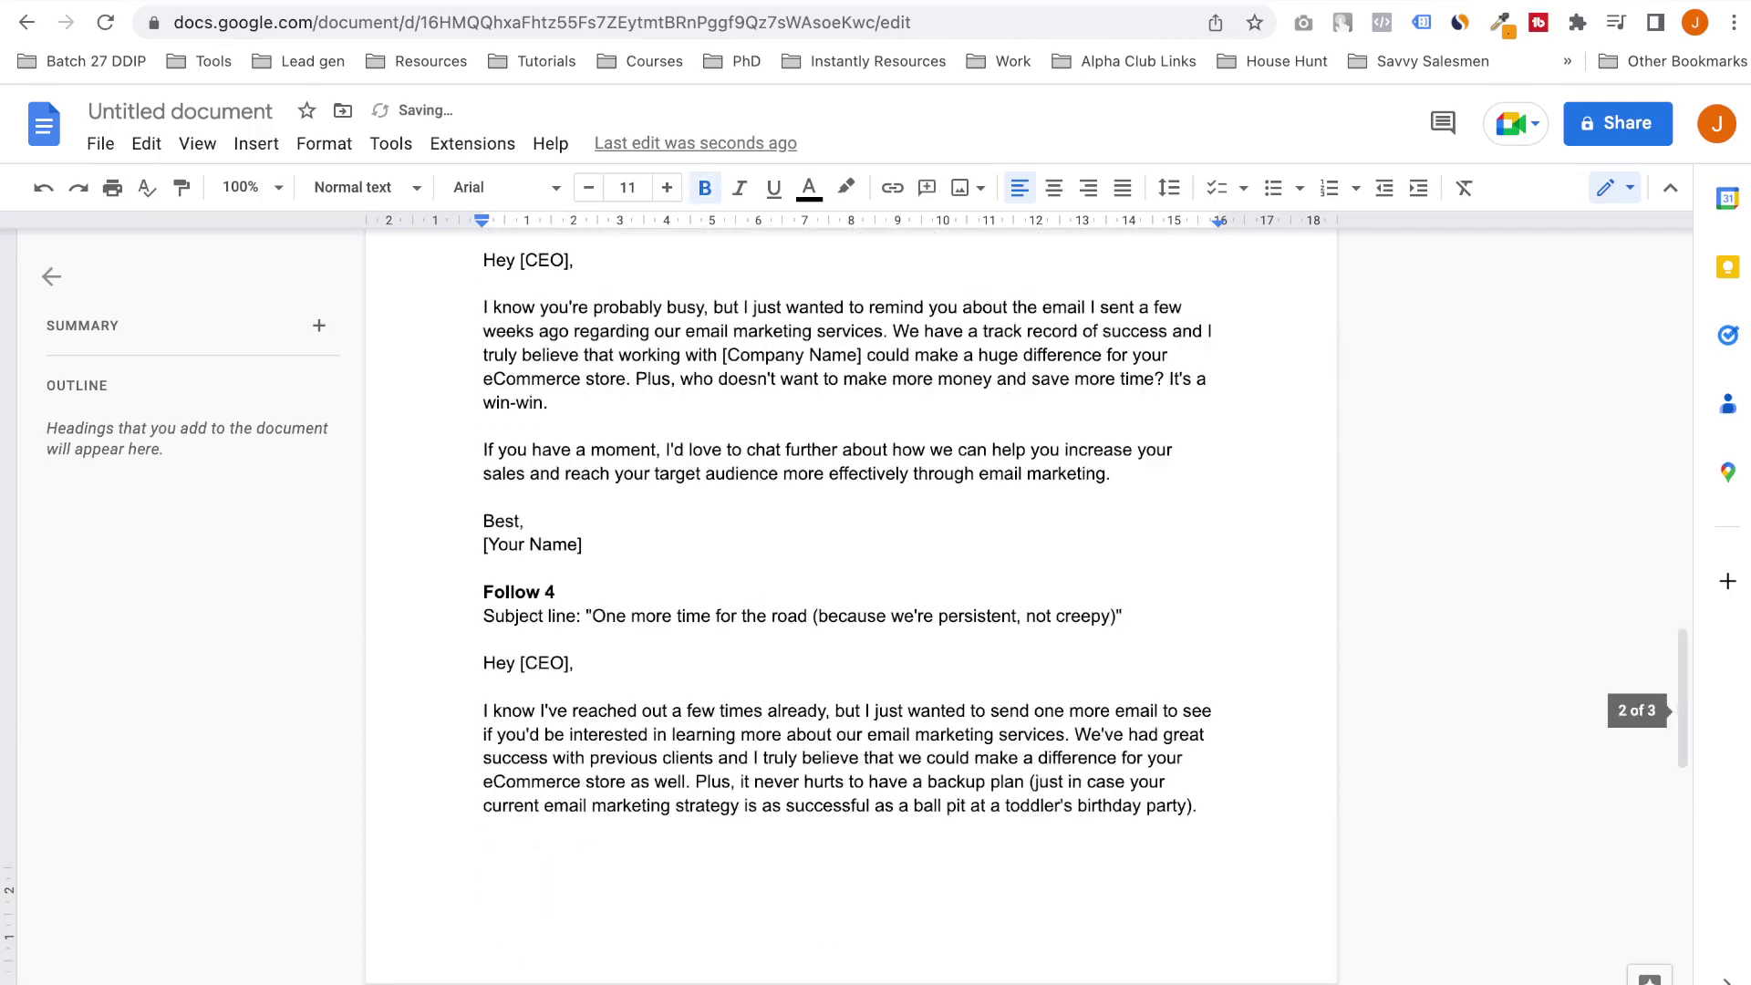
scroll(848, 602, "up", 8)
scroll(848, 602, "down", 3)
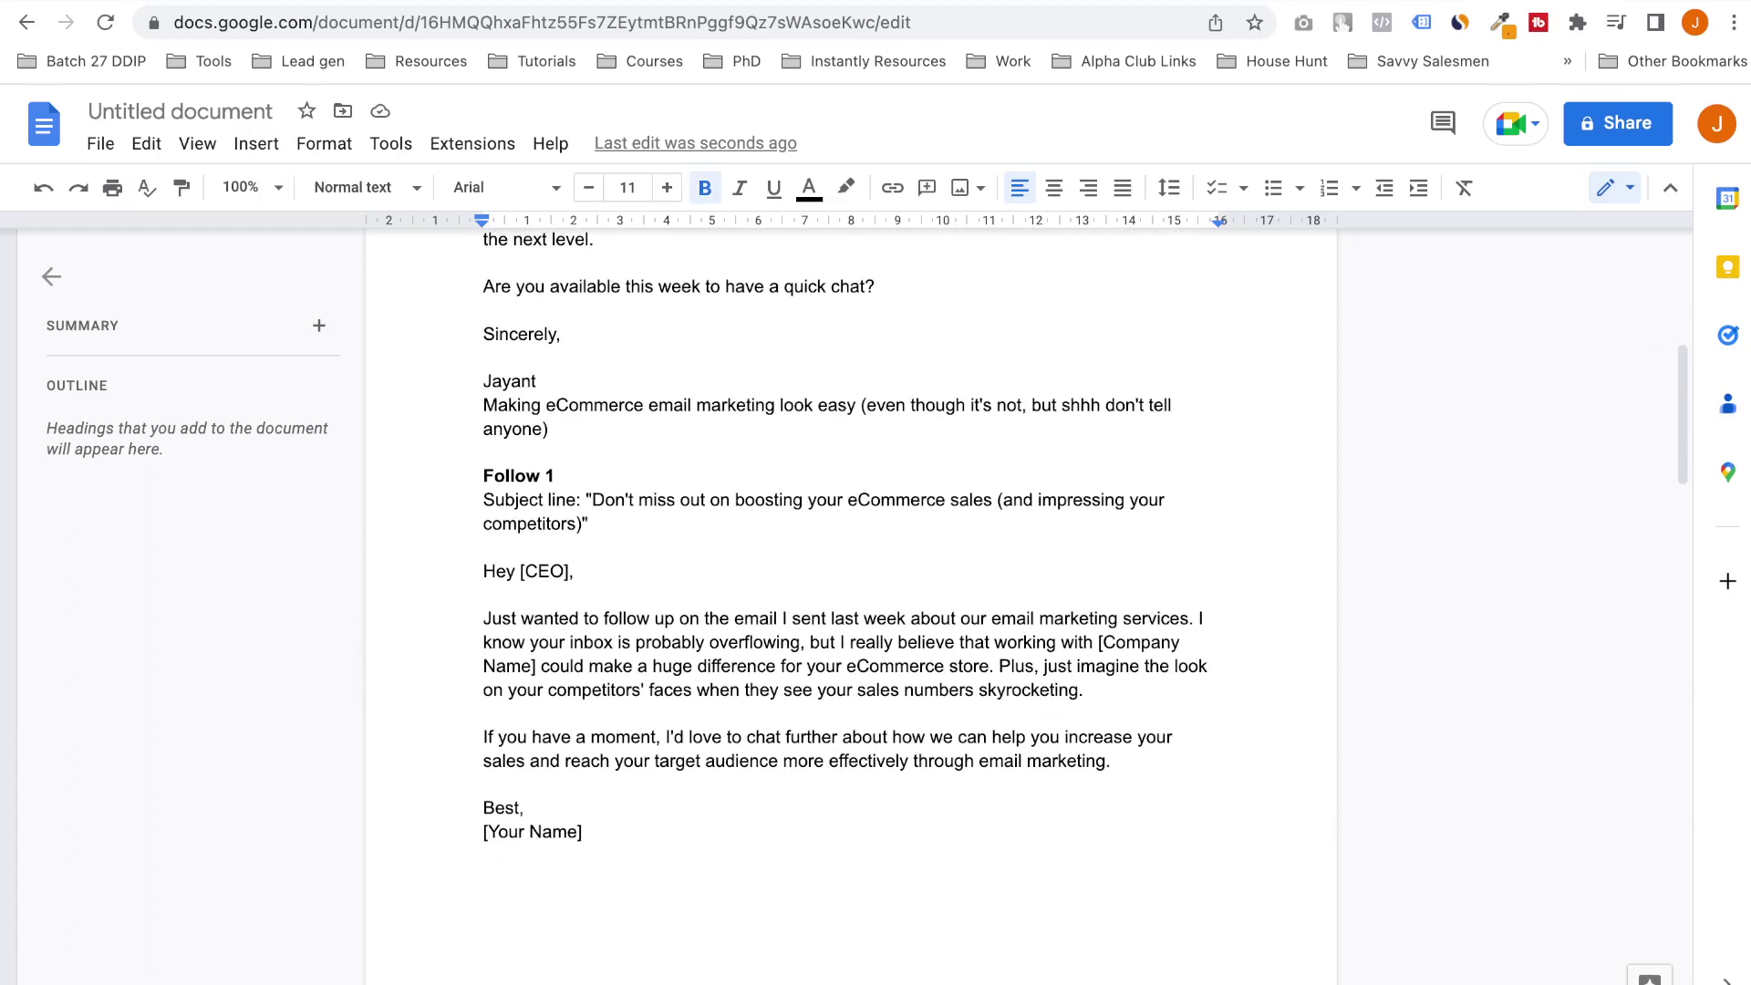
left_click(551, 429)
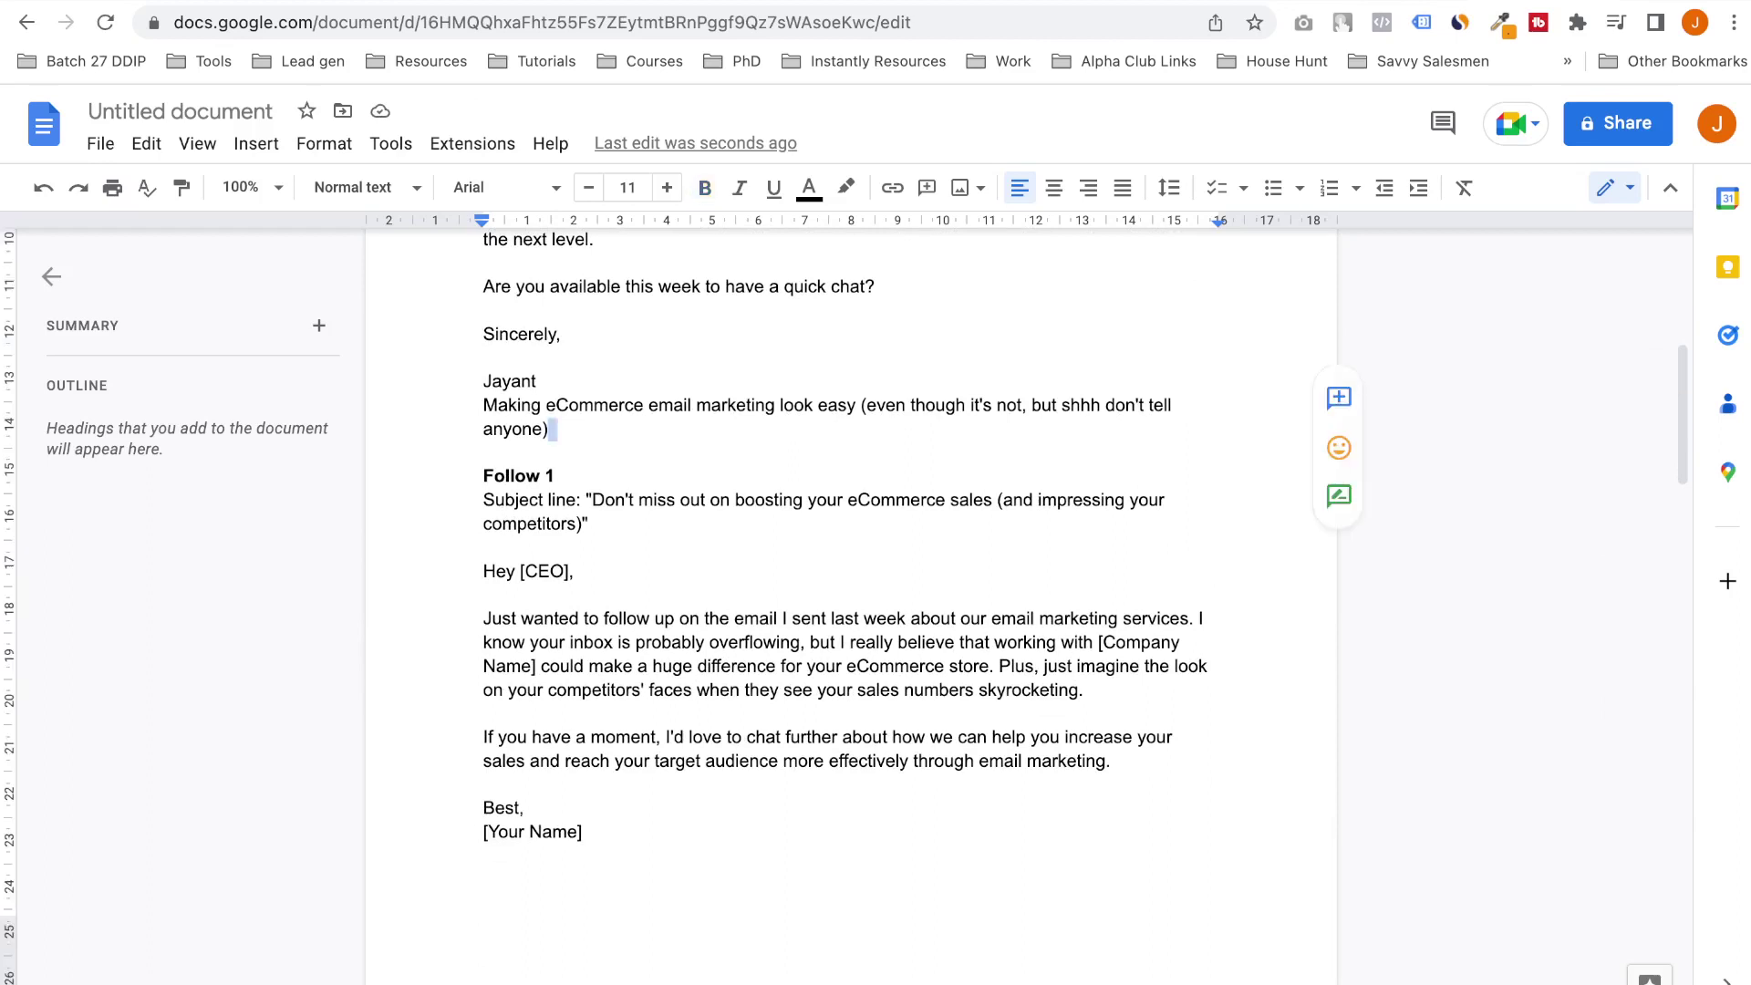
key("Return")
key("Return")
type("Follow up")
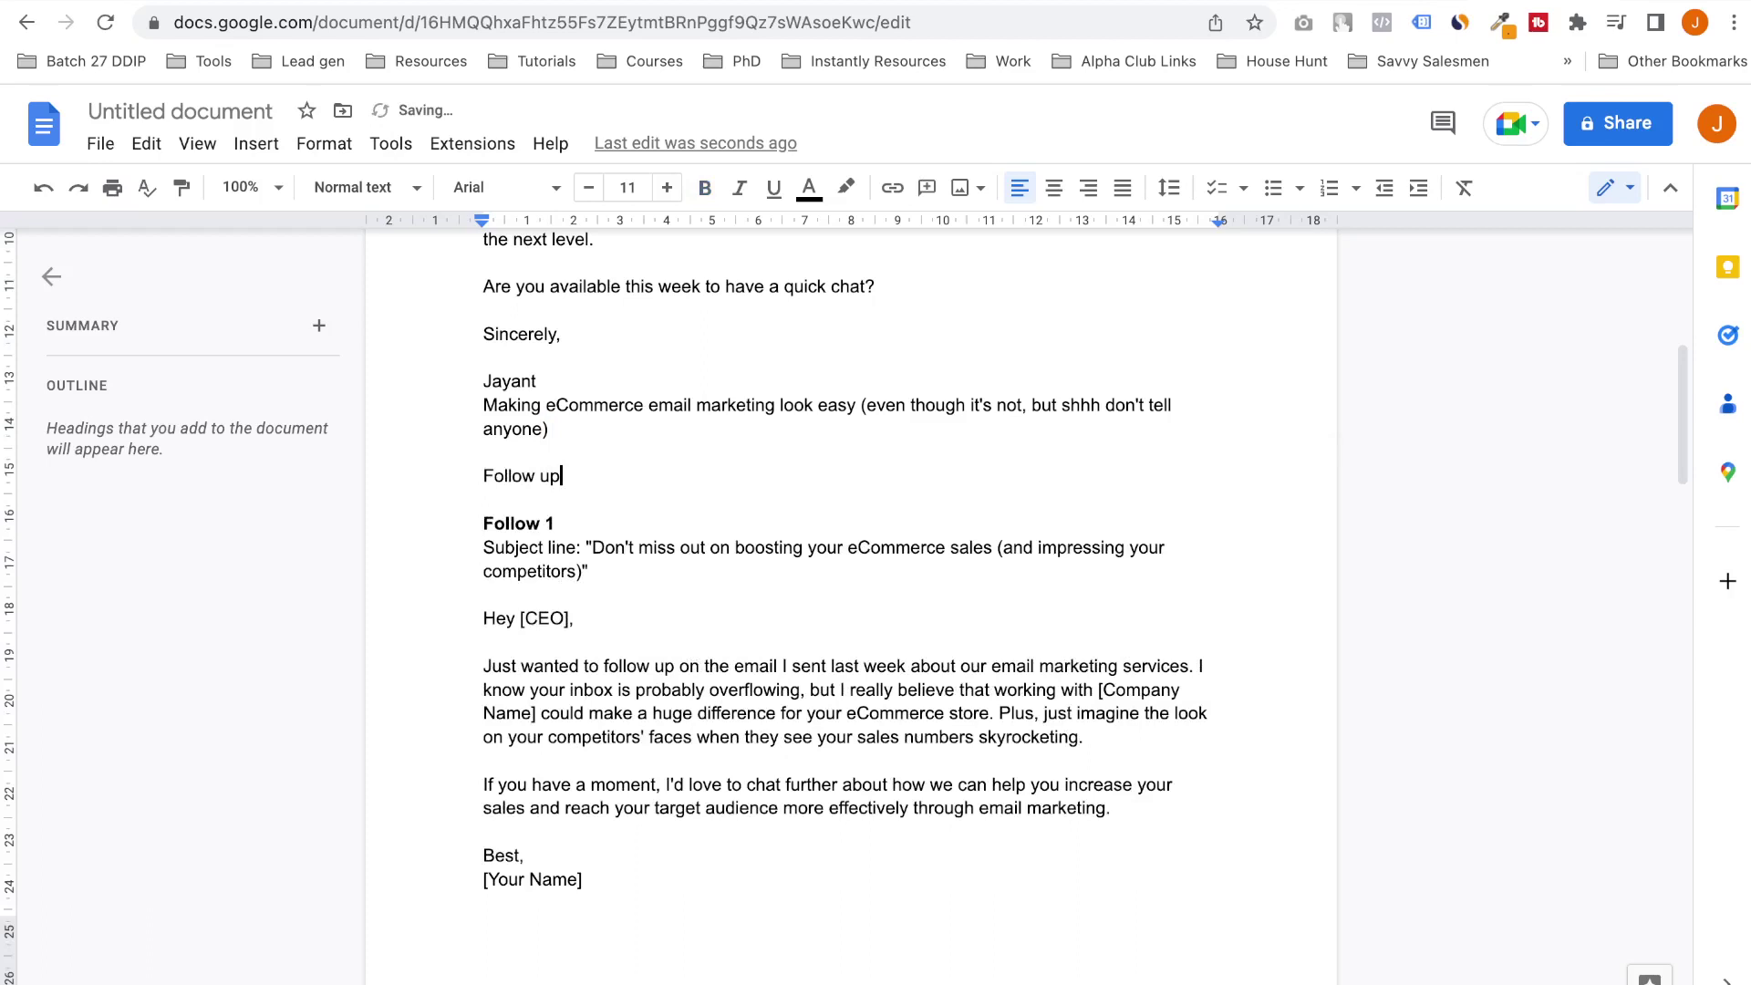
key("Return")
Write the greeting "Hey [CEO]" beneath the "Follow up" line
key("Return")
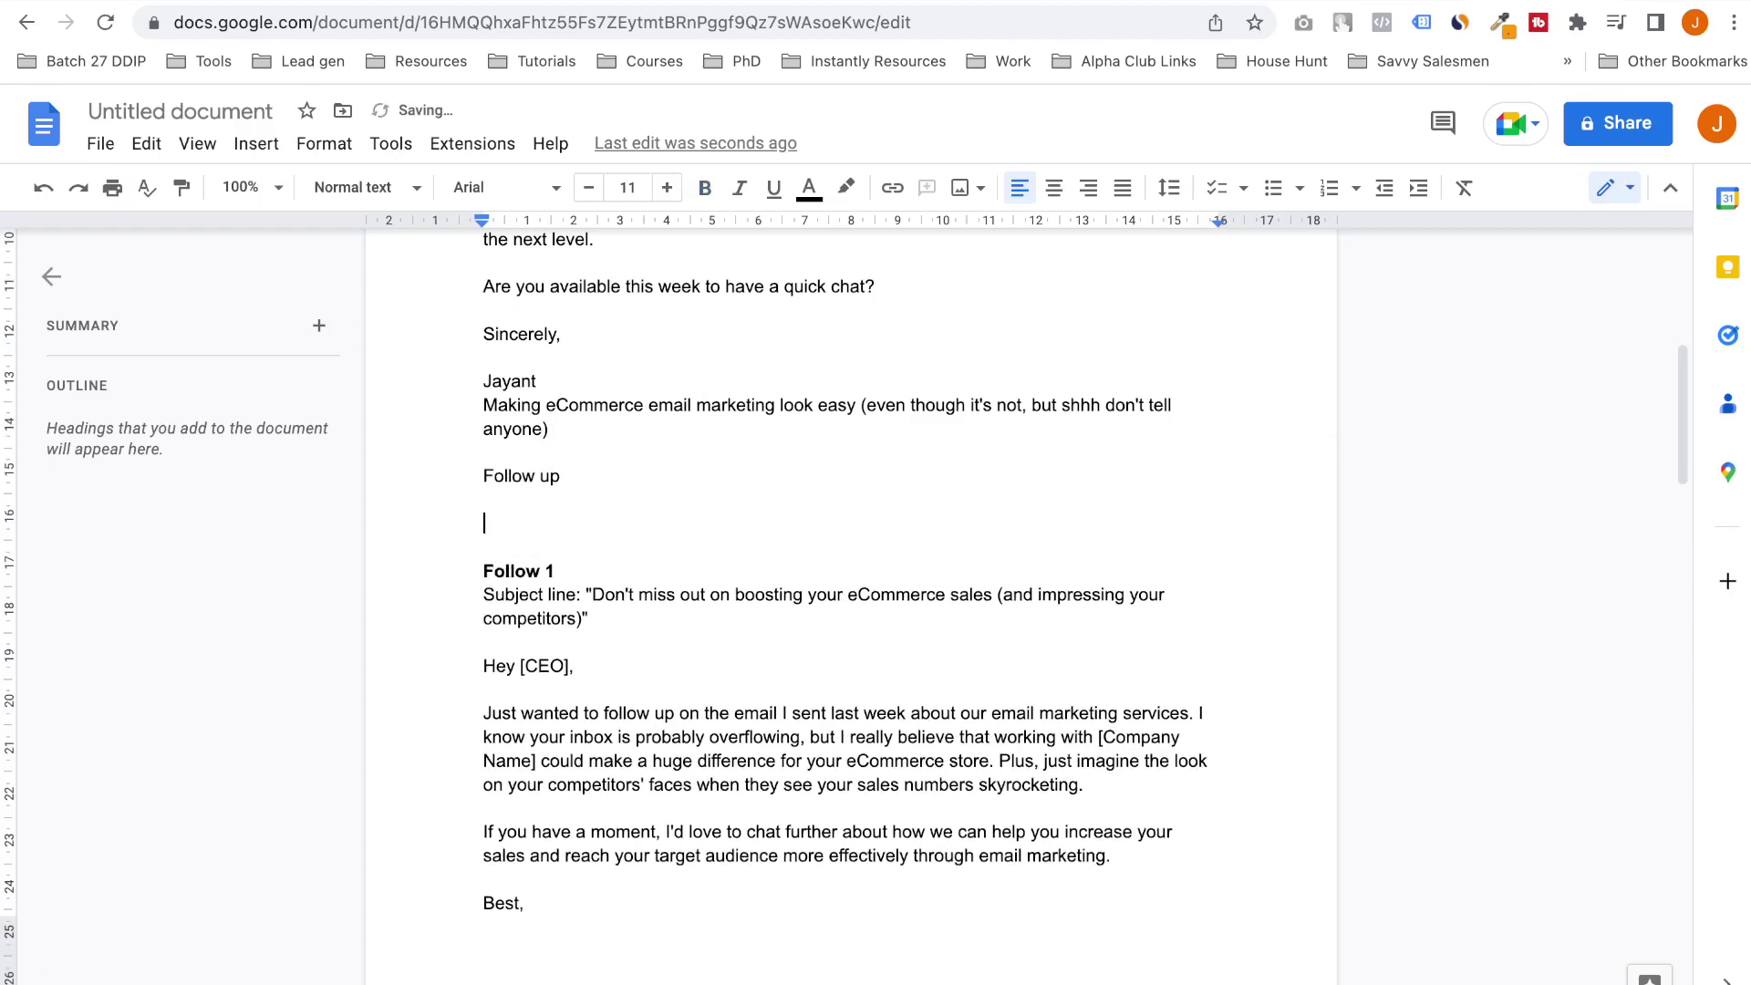
type("Hey [CEO],")
key("BackSpace")
key("BackSpace")
key("BackSpace")
type("o")
key("BackSpace")
type("O]")
key("Return")
Write "I know you're busy with [company name]" as the opening line under the greeting
type("I")
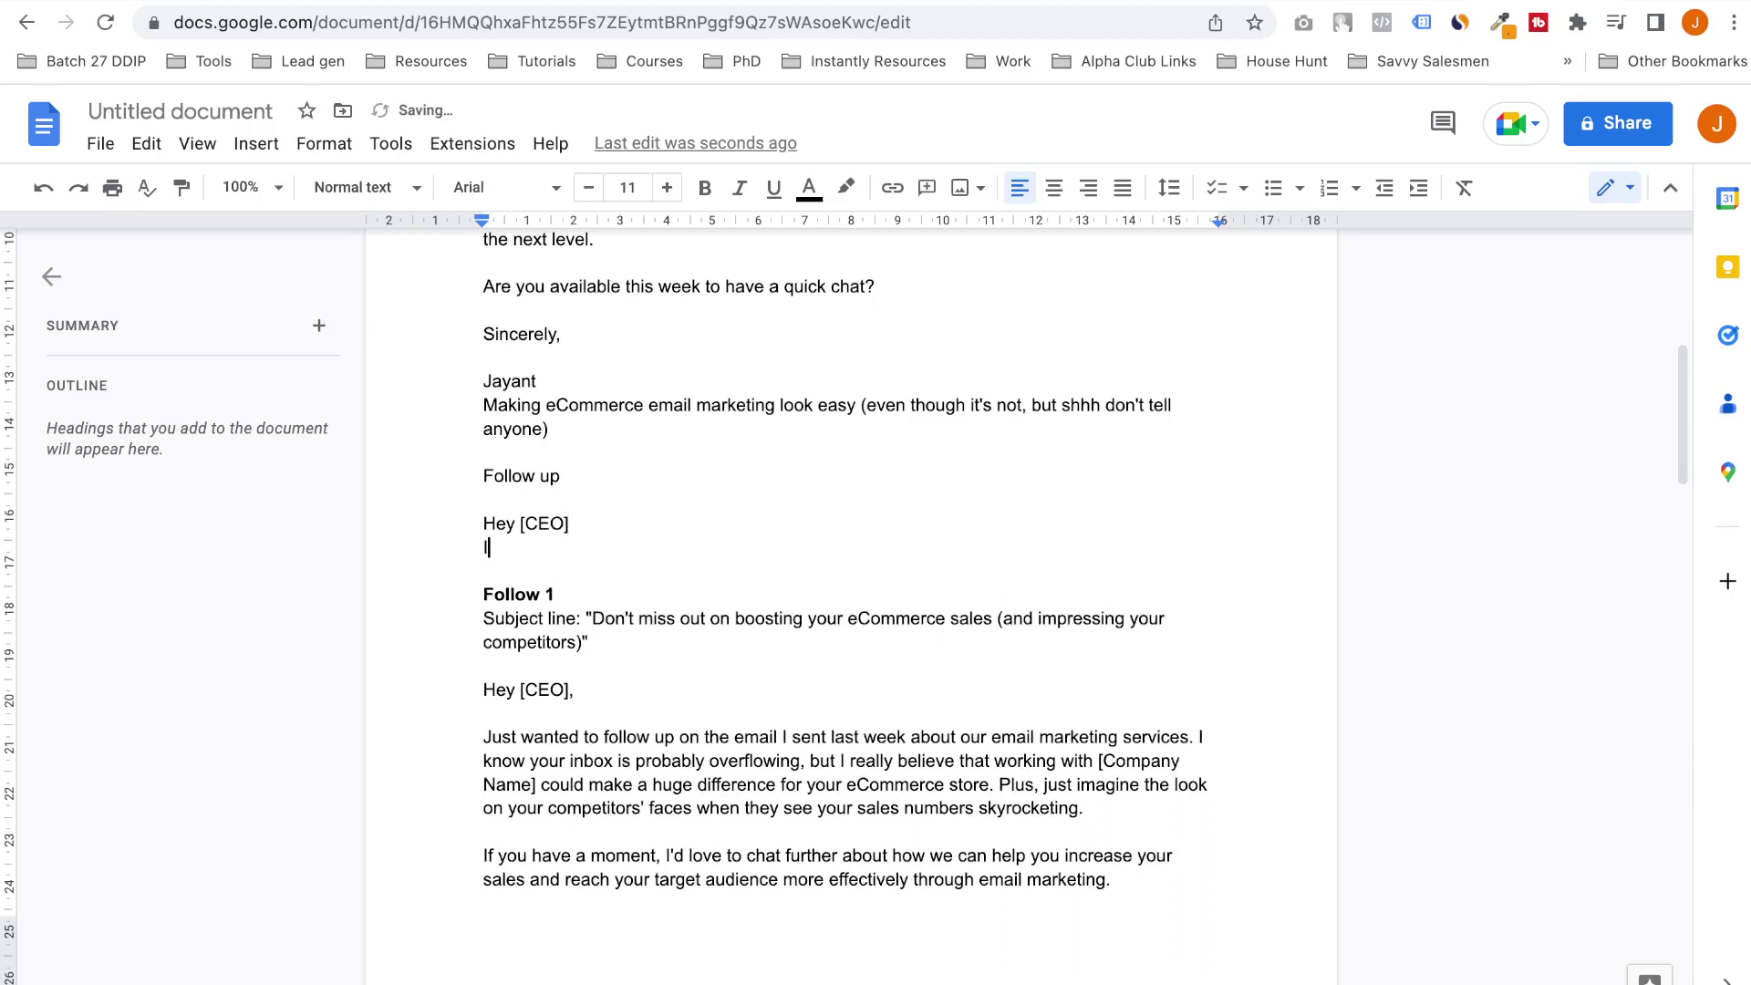
type(" know you're busu")
key("BackSpace")
type("y with ")
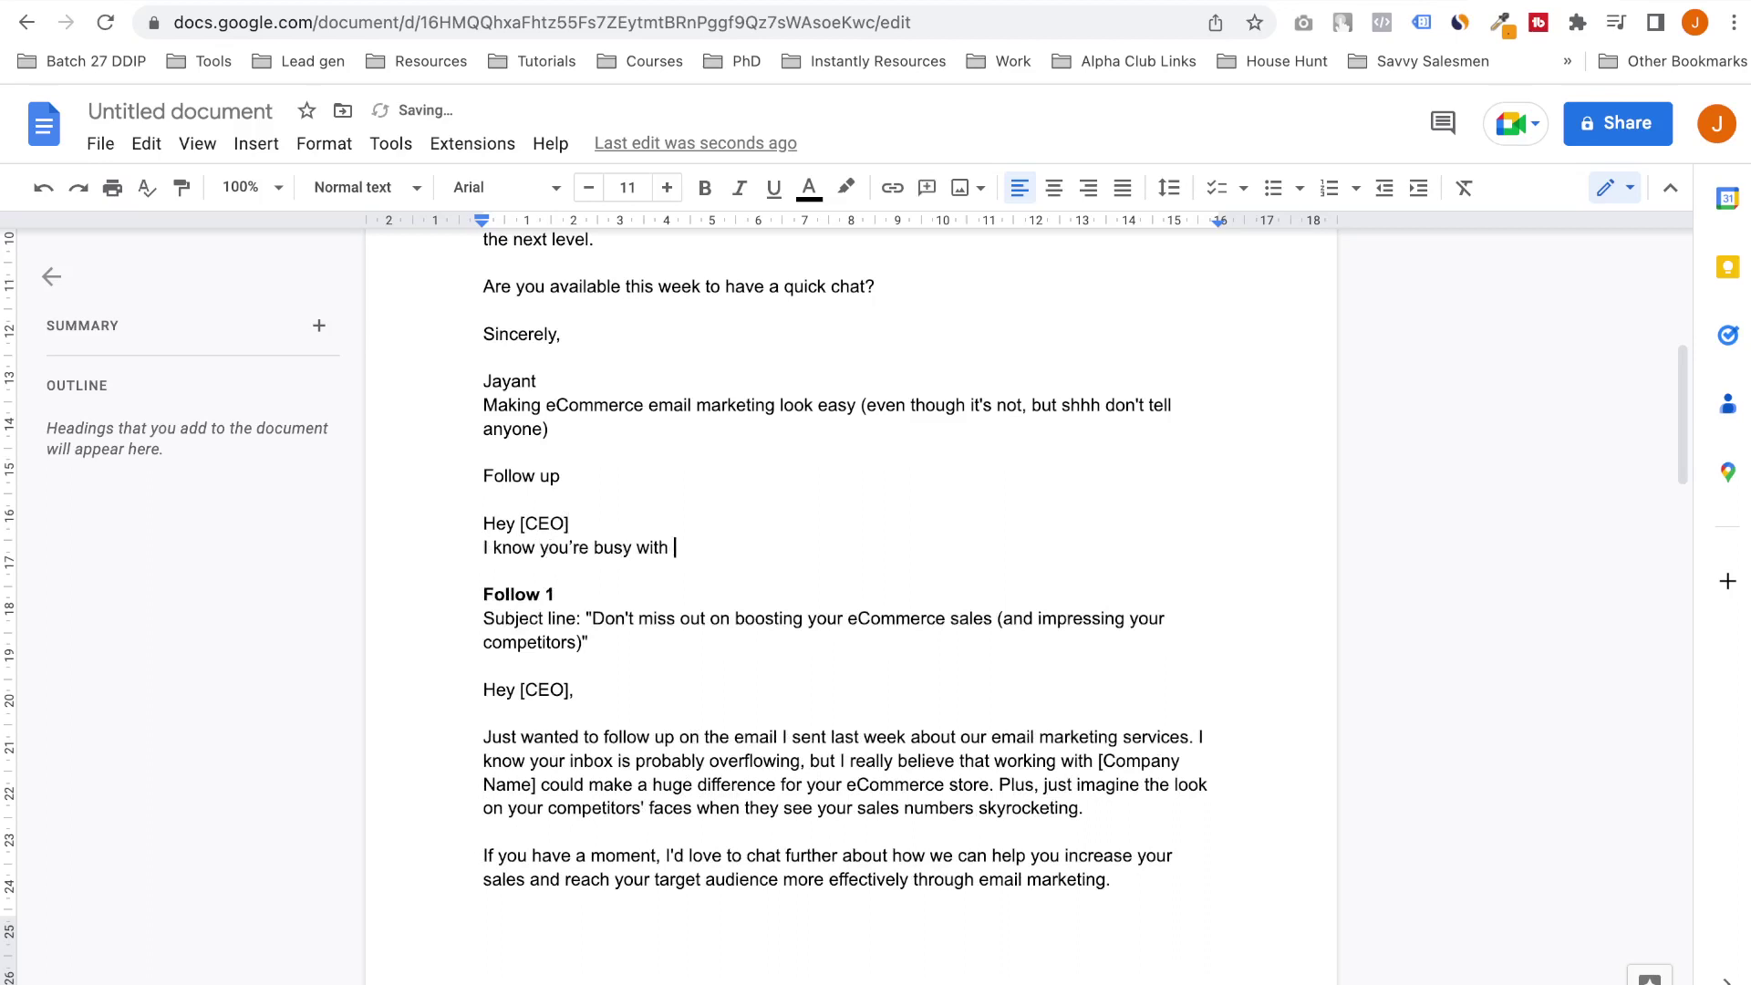
type("[company name]")
Add the line "Just following up to bump my email to the top of your inbox" to the short follow-up
key("Return")
type("Just")
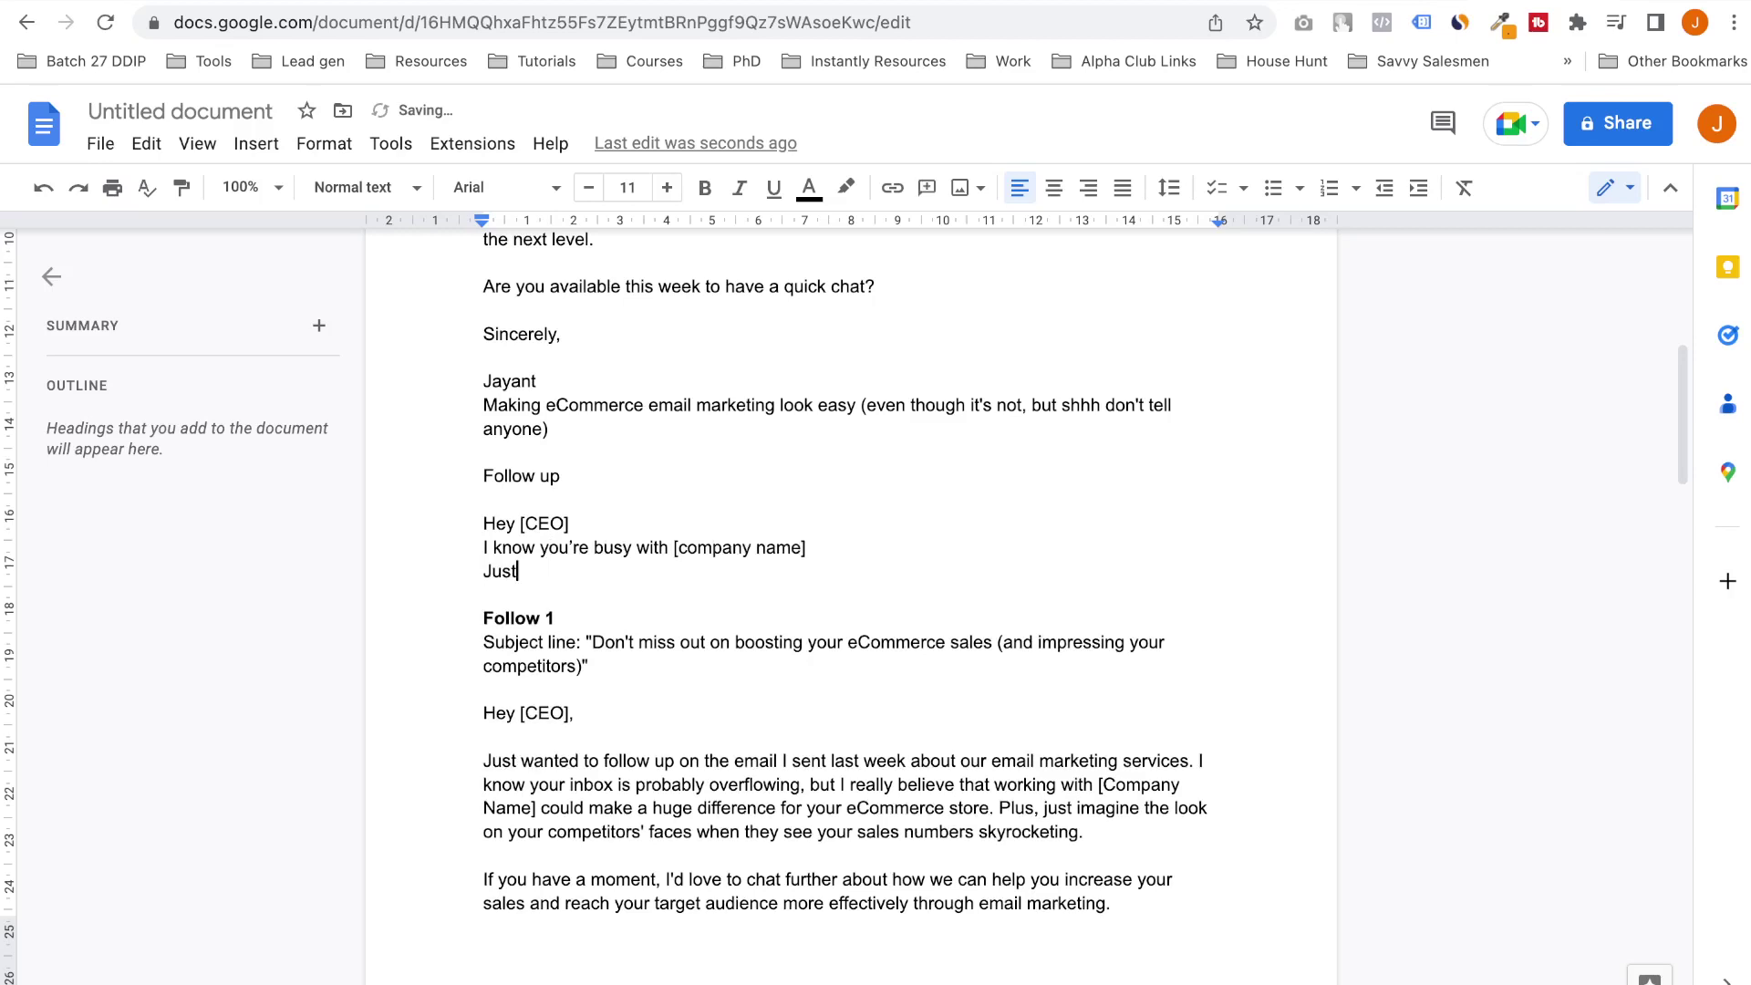
type(" following up to see if")
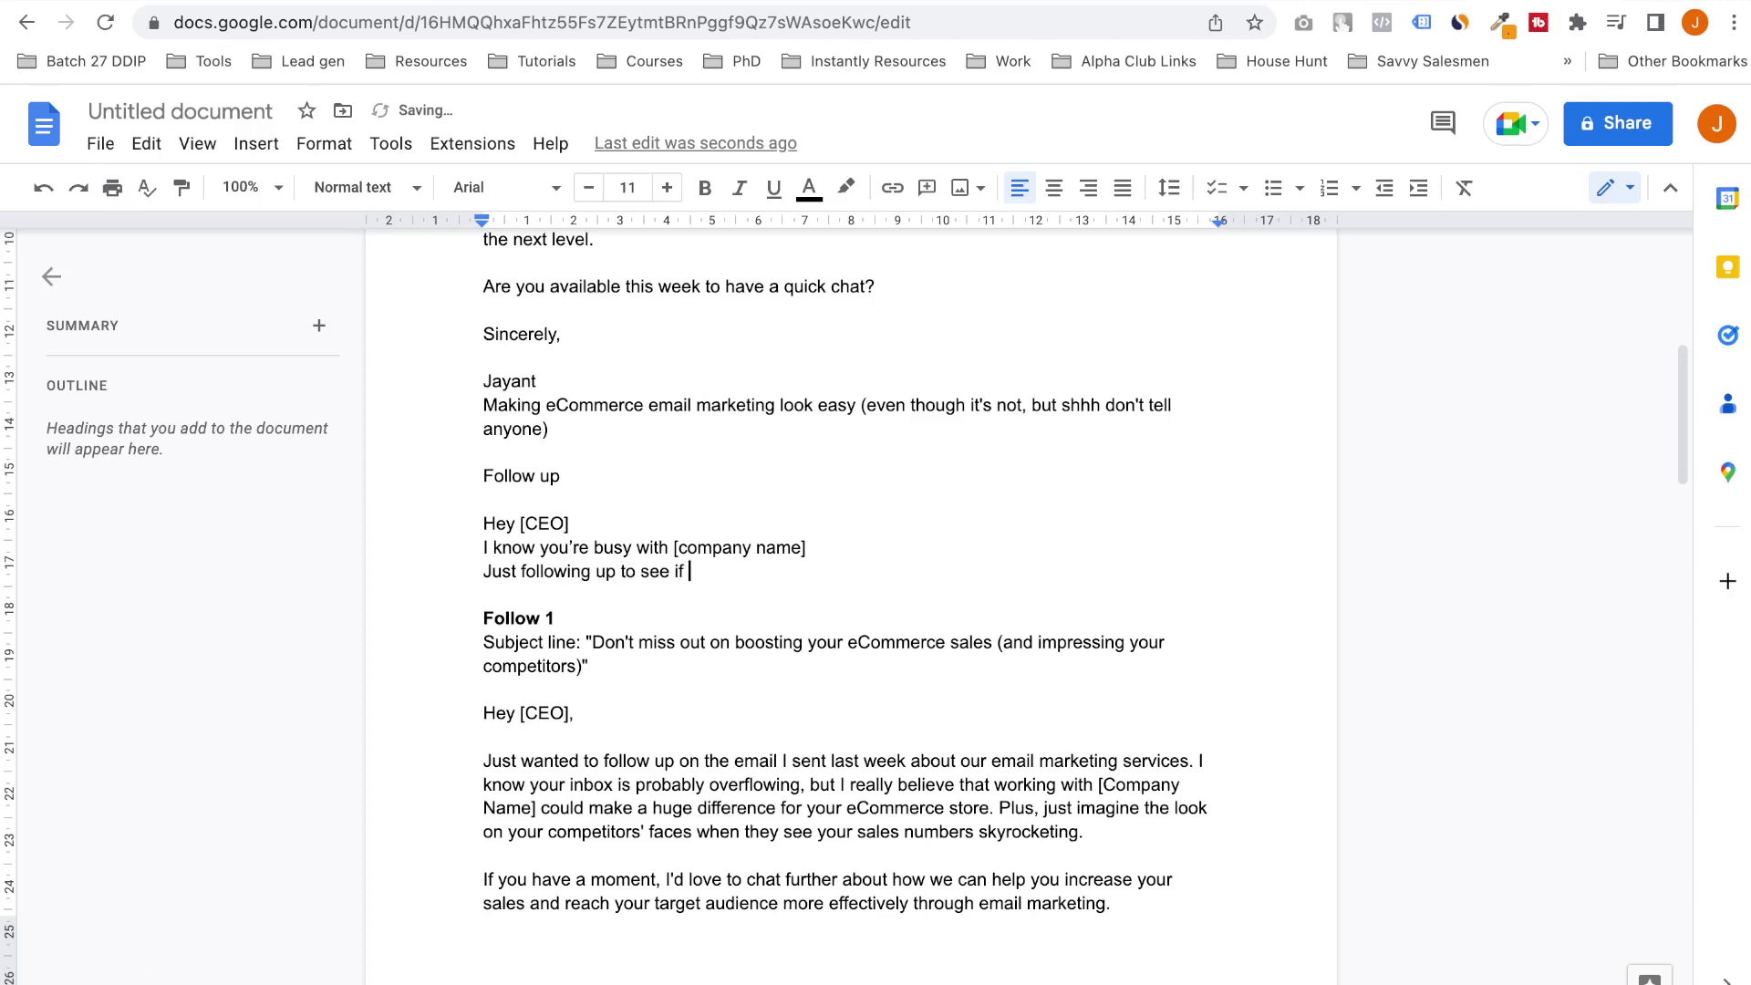
key("BackSpace")
key("BackSpace")
key("BackSpace")
key("BackSpace")
type("bump my email to the top of your inboc")
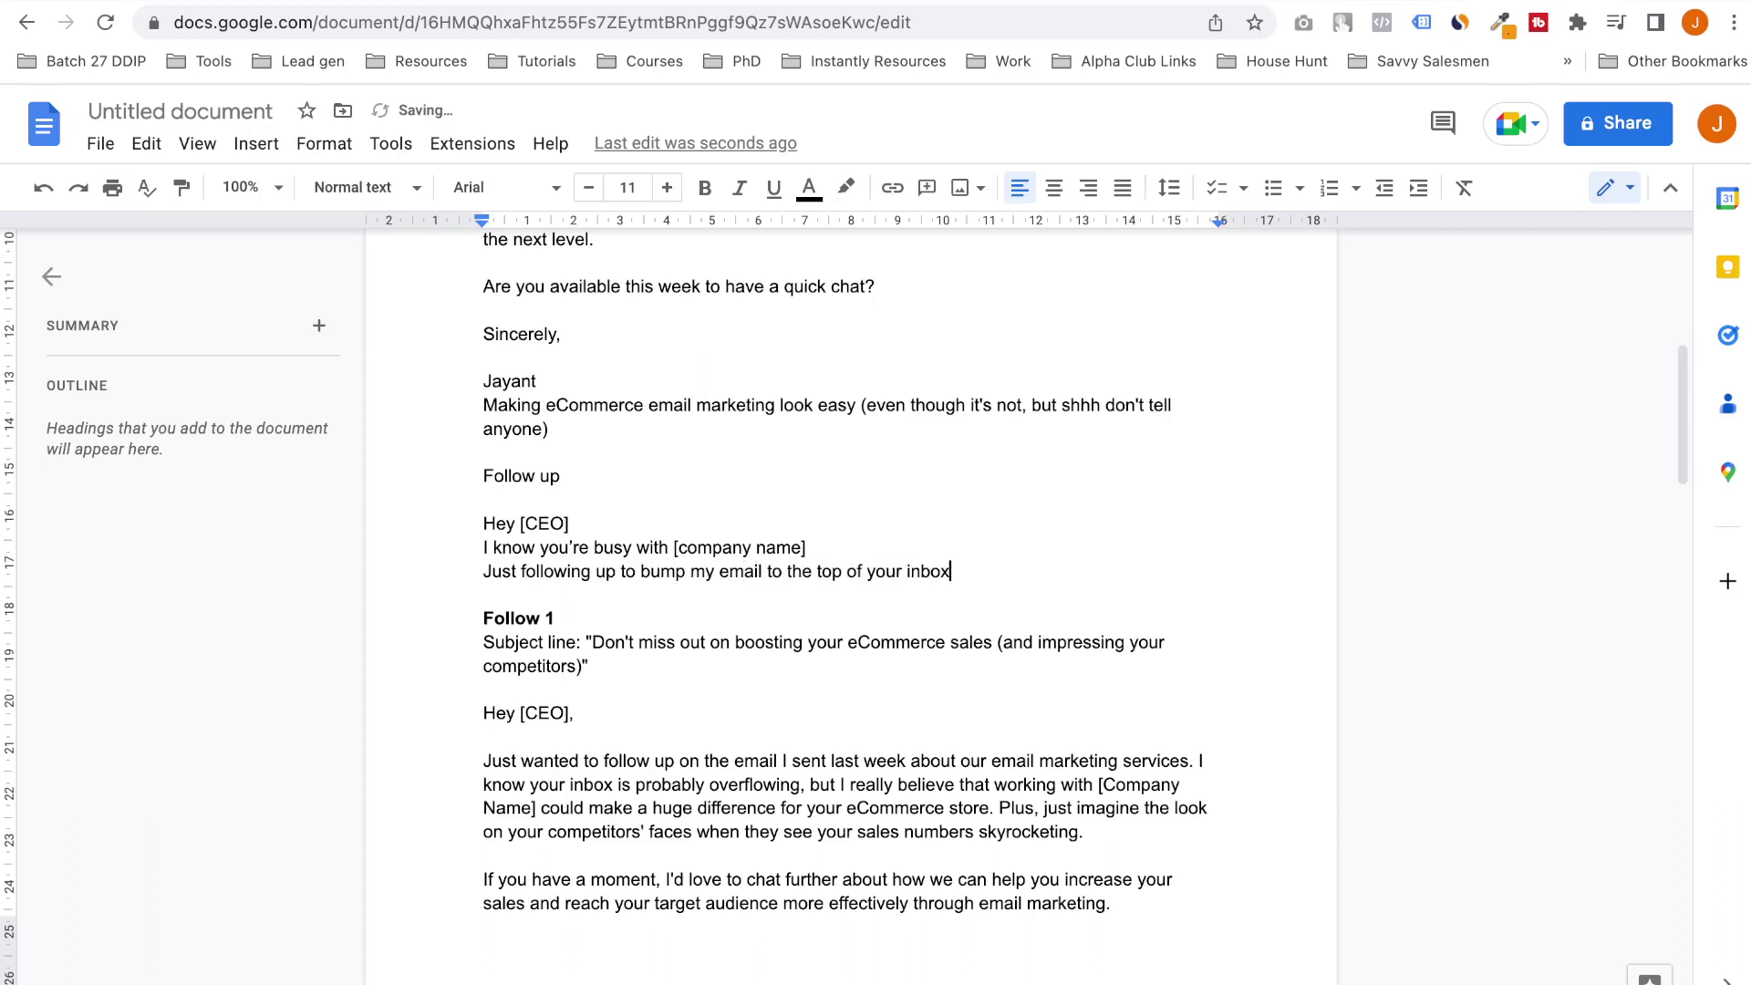
Close the short follow-up with "Best" and the sender's first name after an empty line
key("Return")
key("Return")
type("Best")
key("Return")
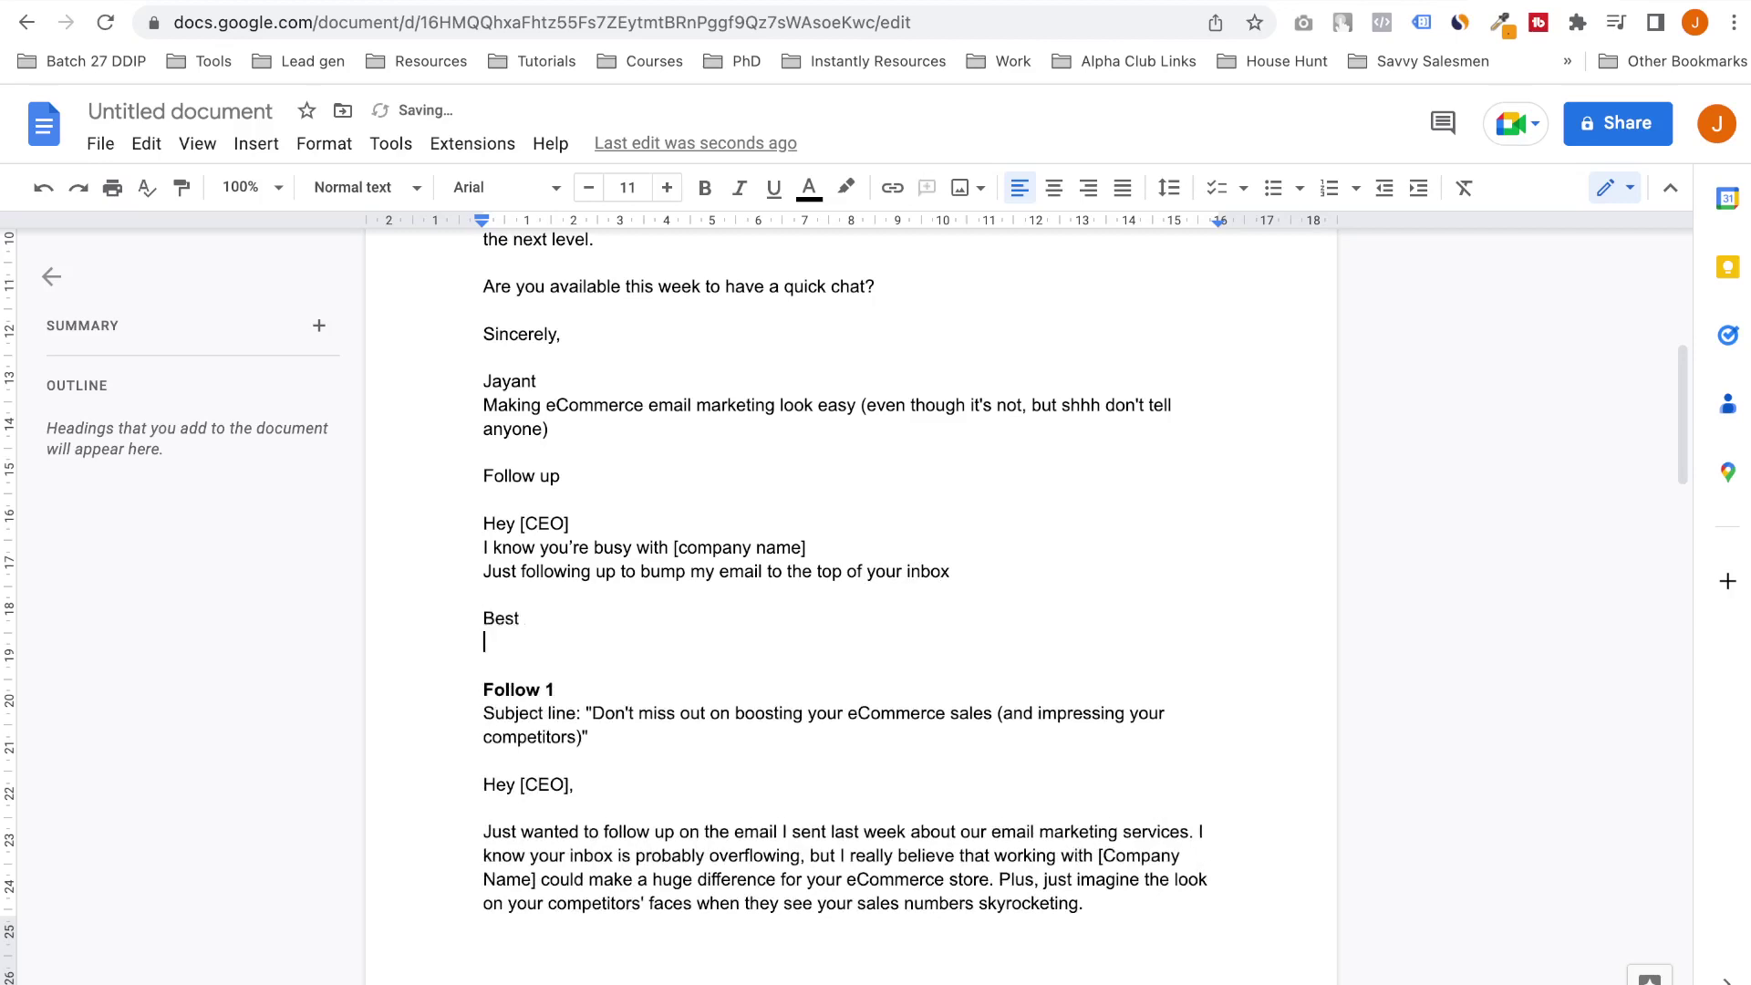
type("Jayant")
Change the "Follow up" line to "Reply Follow up" and make it bold
left_click(484, 453)
left_click(483, 475)
type("Reply")
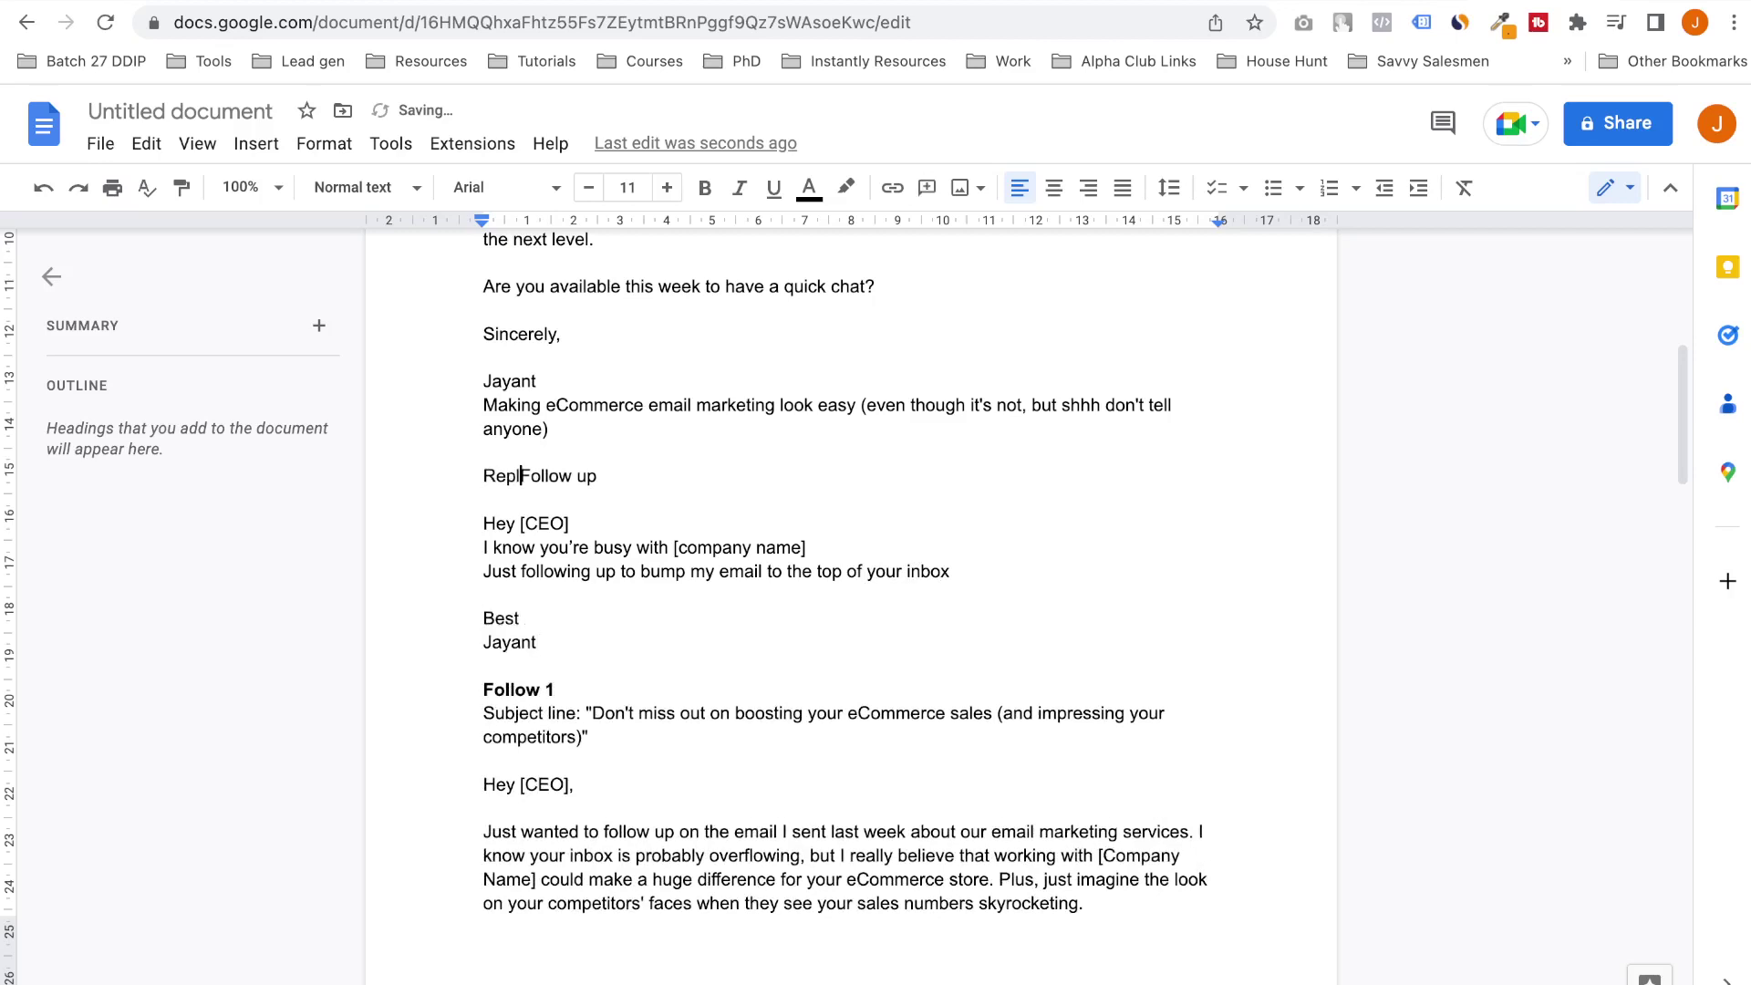
triple_click(615, 475)
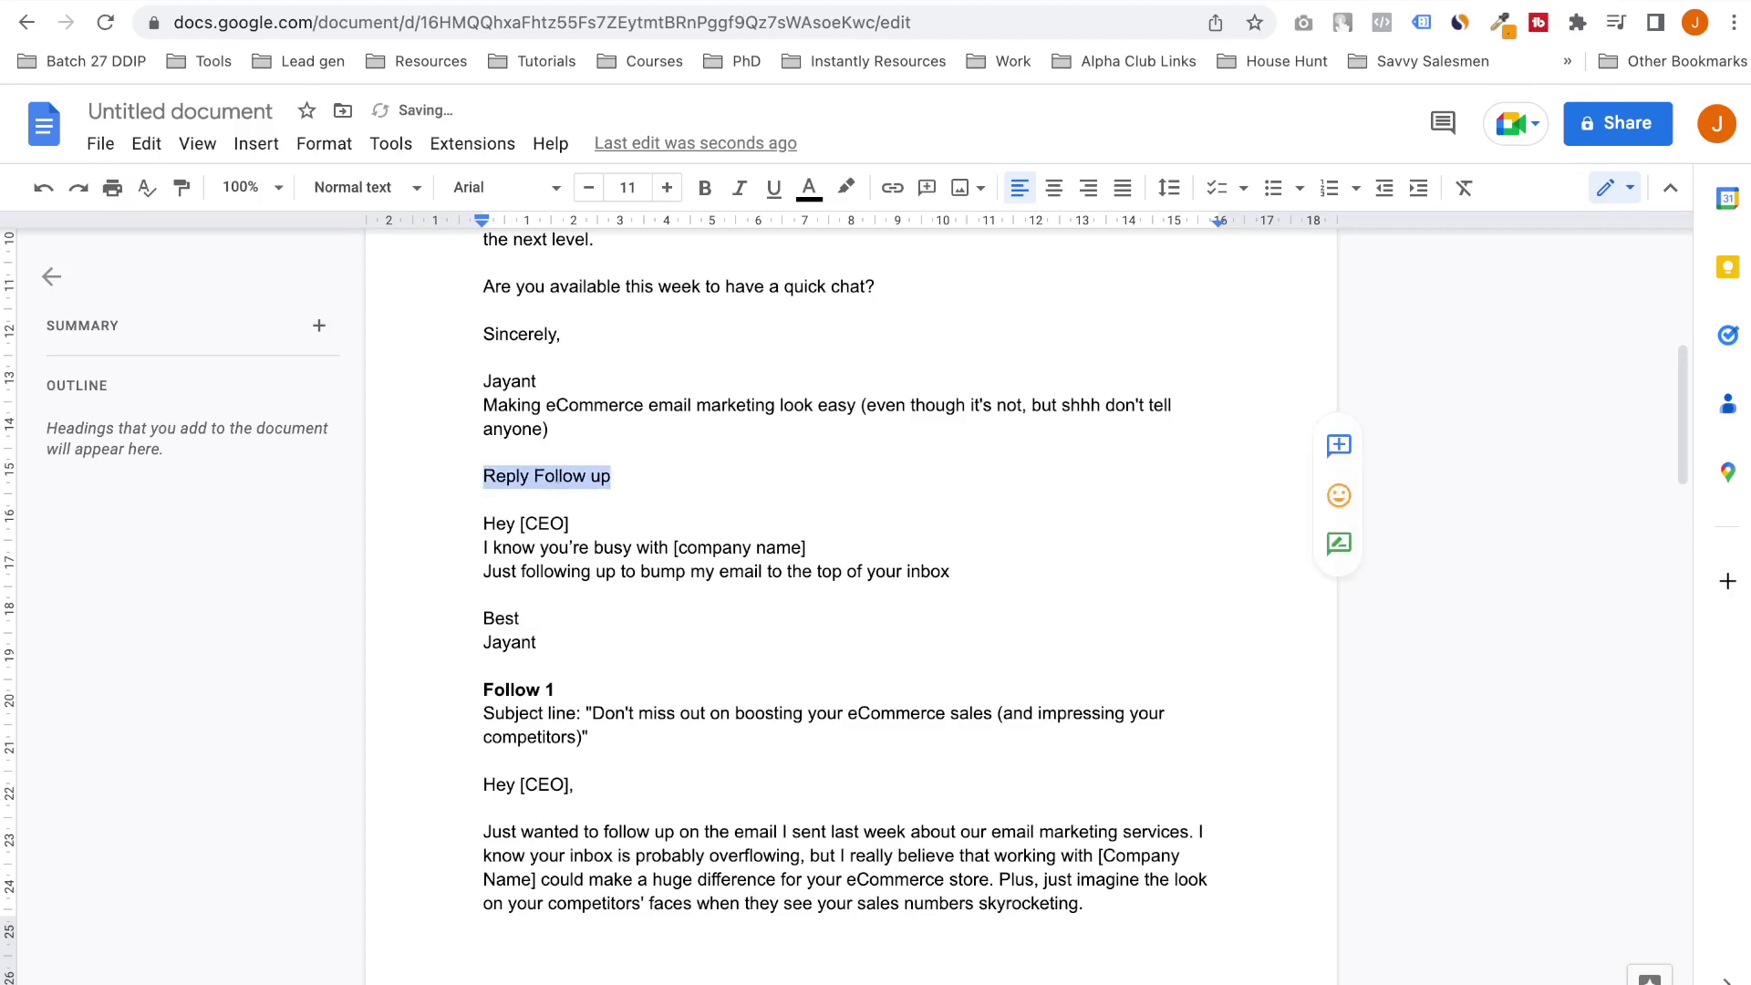
key("ctrl+b")
Delete "(and impressing your competitors)" from the Follow 1 subject line
scroll(851, 574, "down", 2)
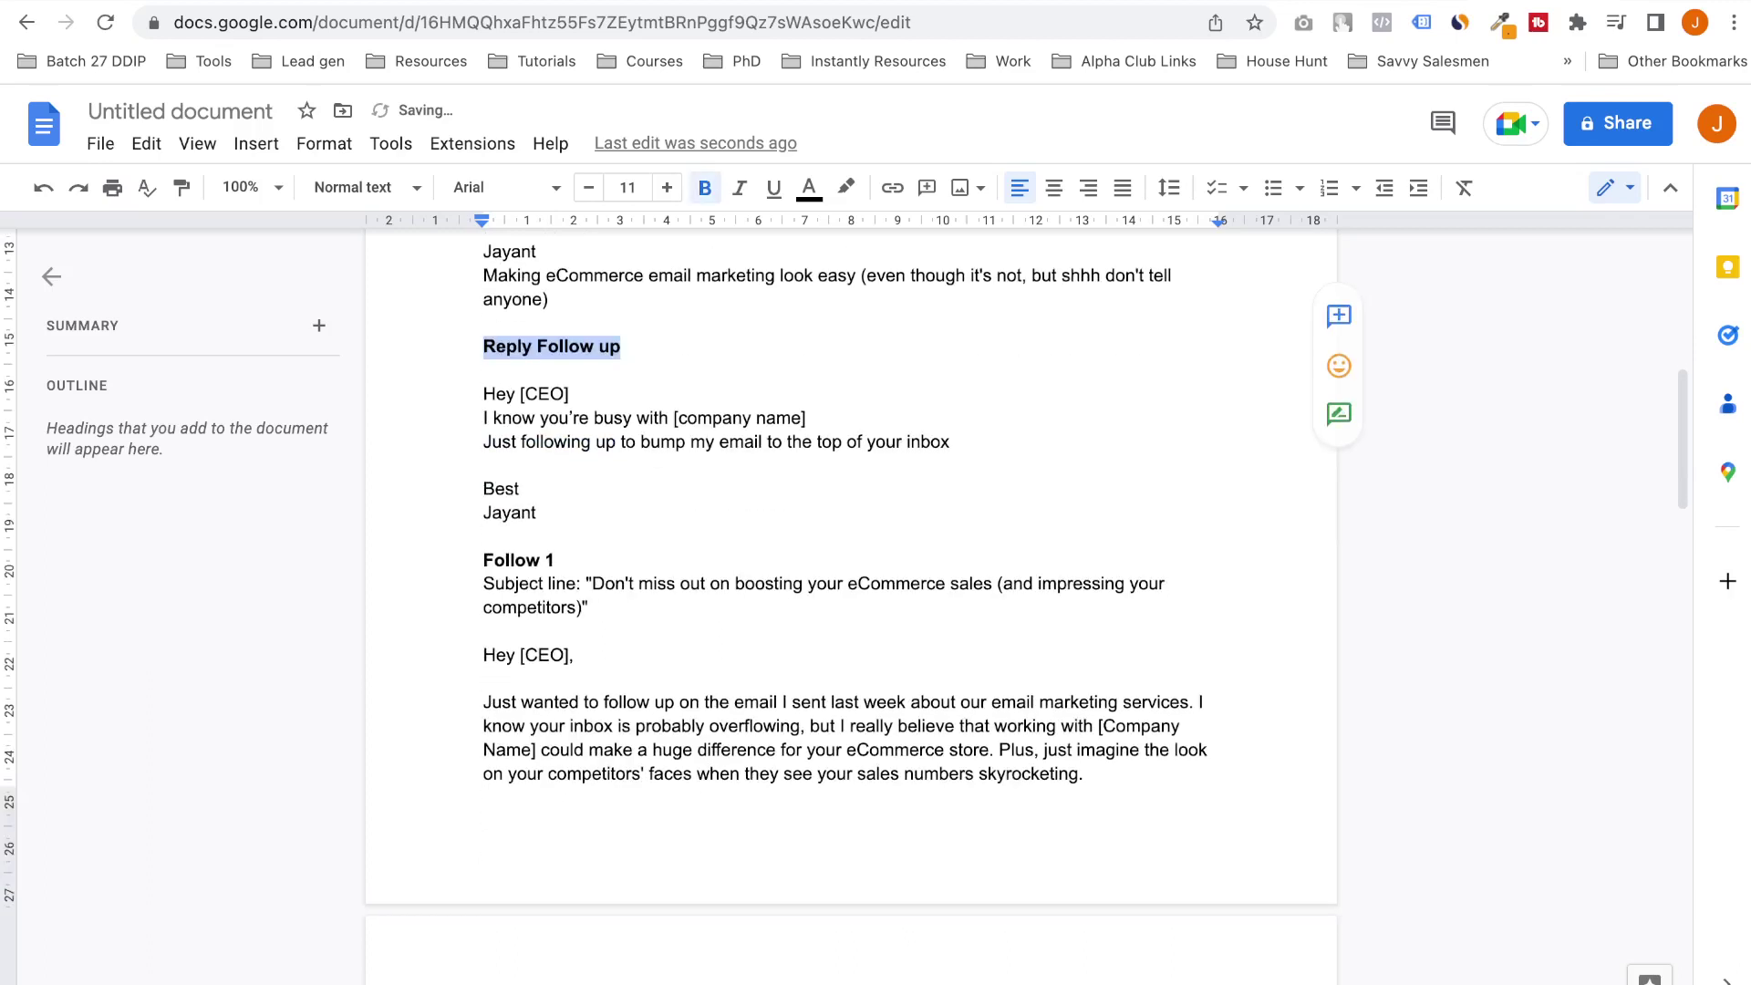
left_click_drag(484, 560, 564, 560)
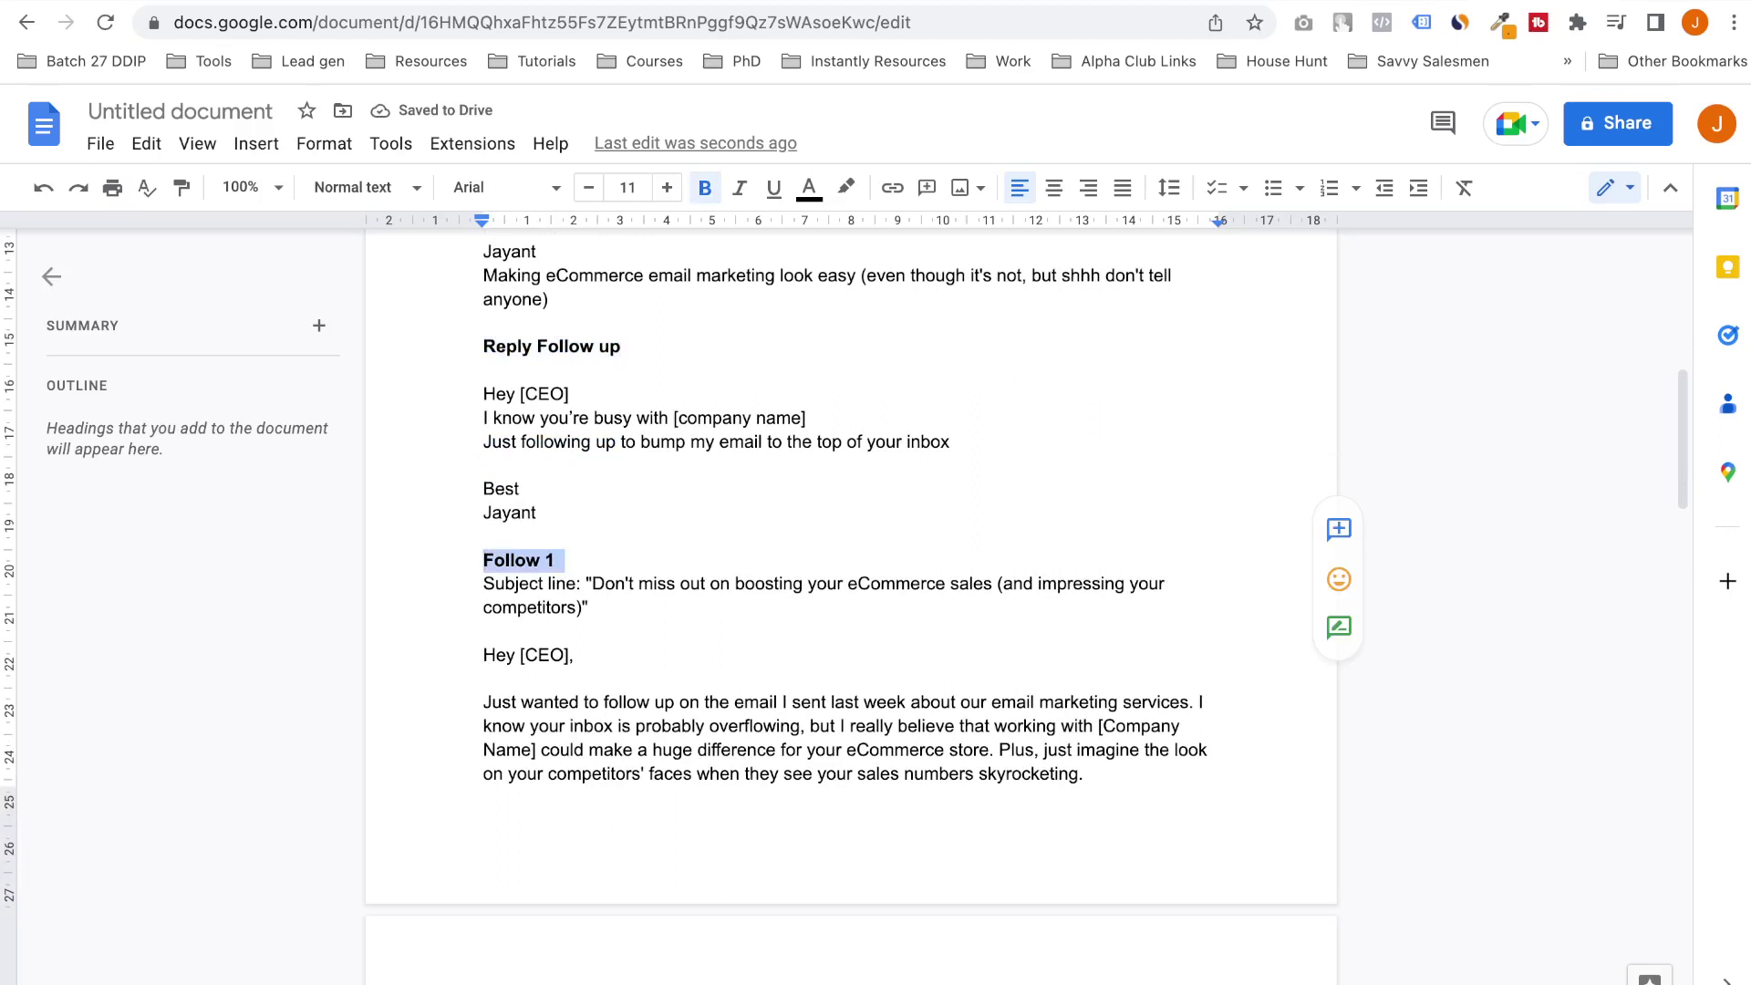
scroll(851, 575, "down", 2)
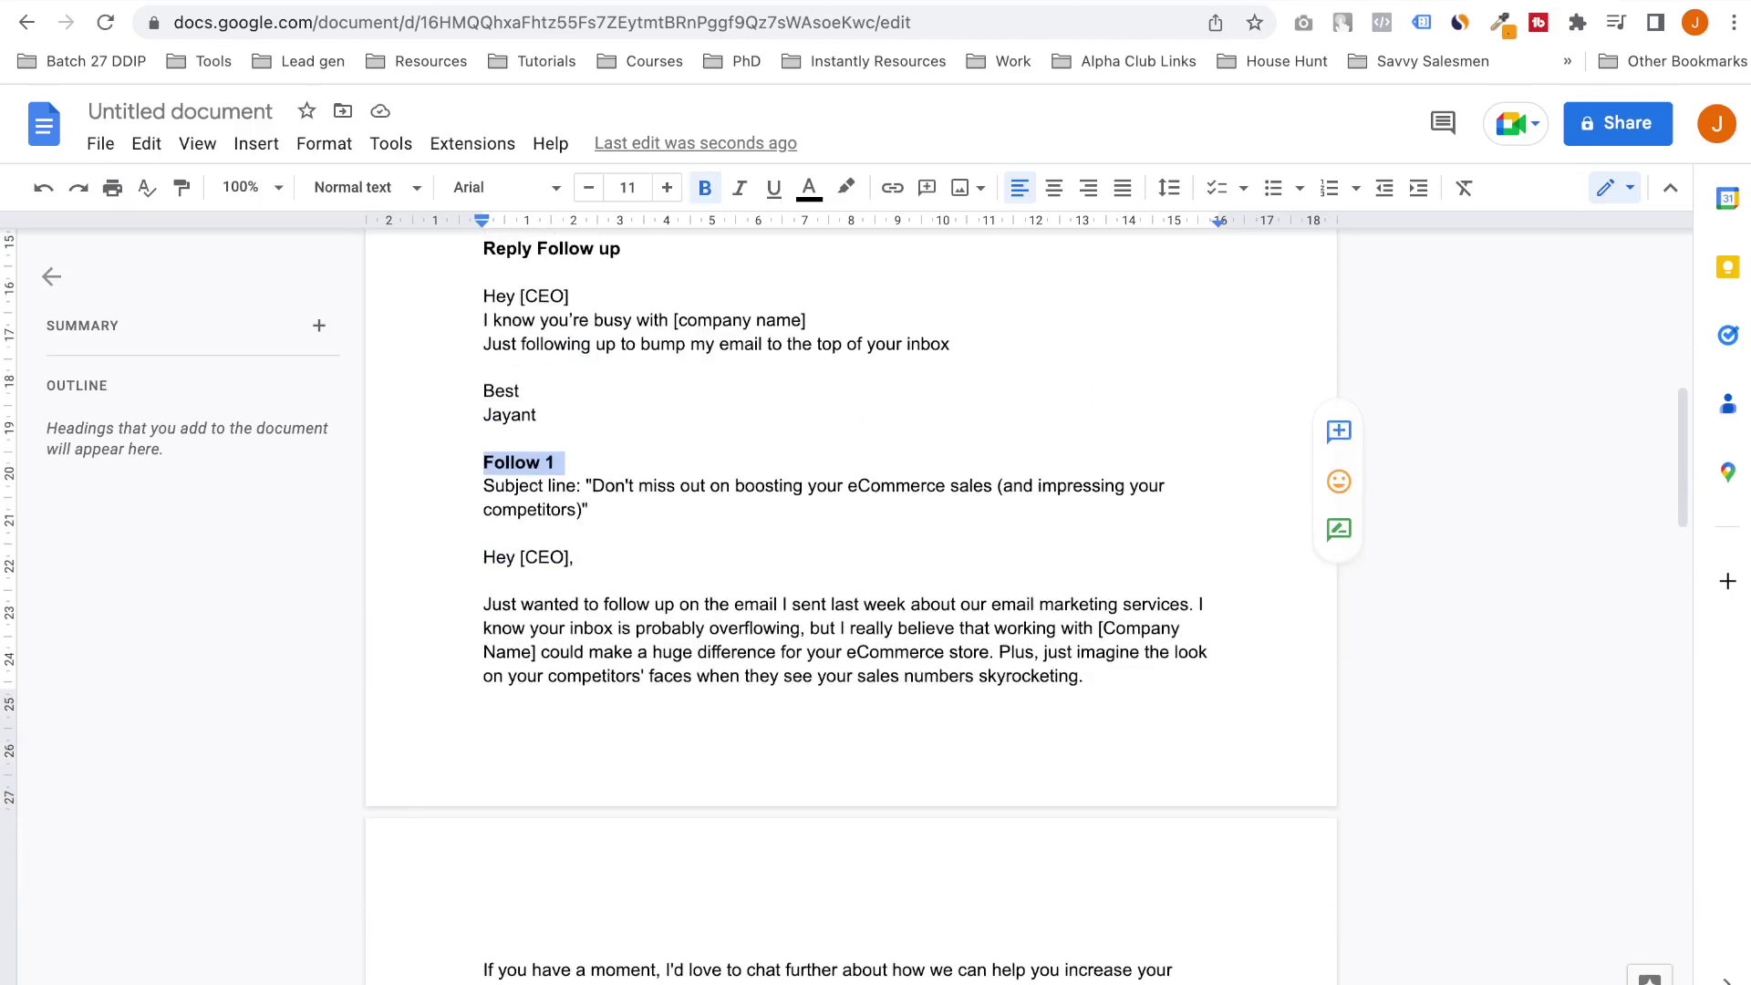
left_click_drag(994, 485, 584, 509)
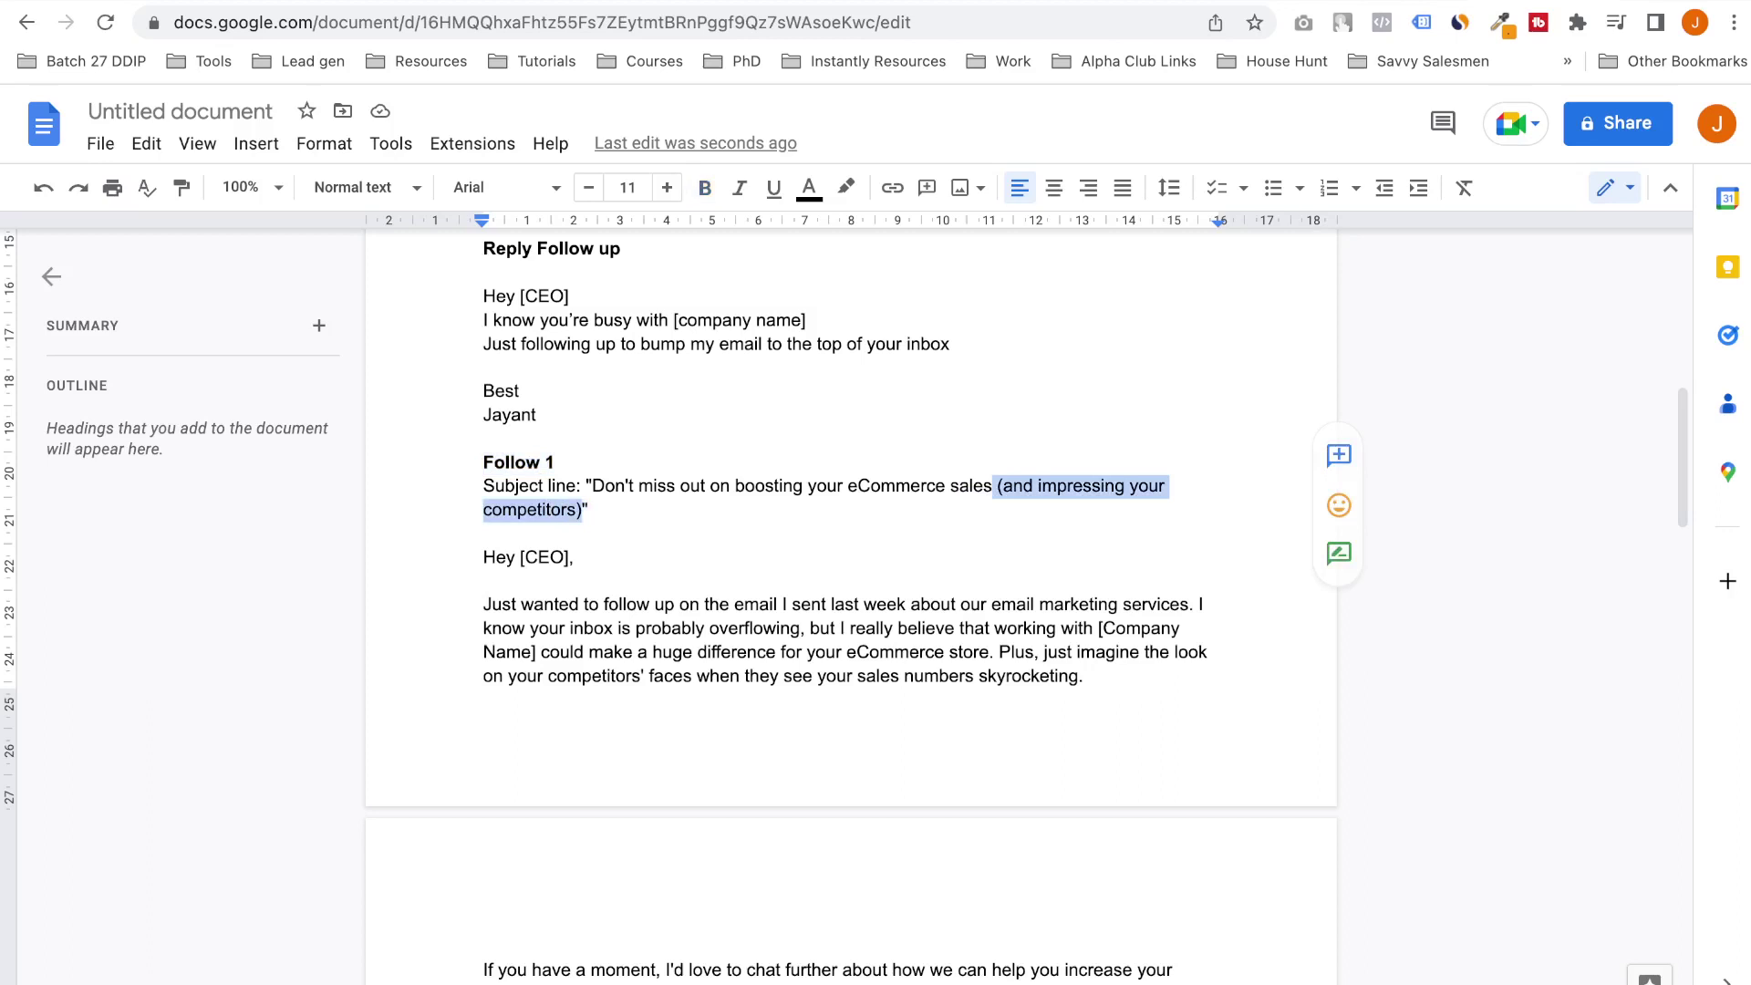
key("BackSpace")
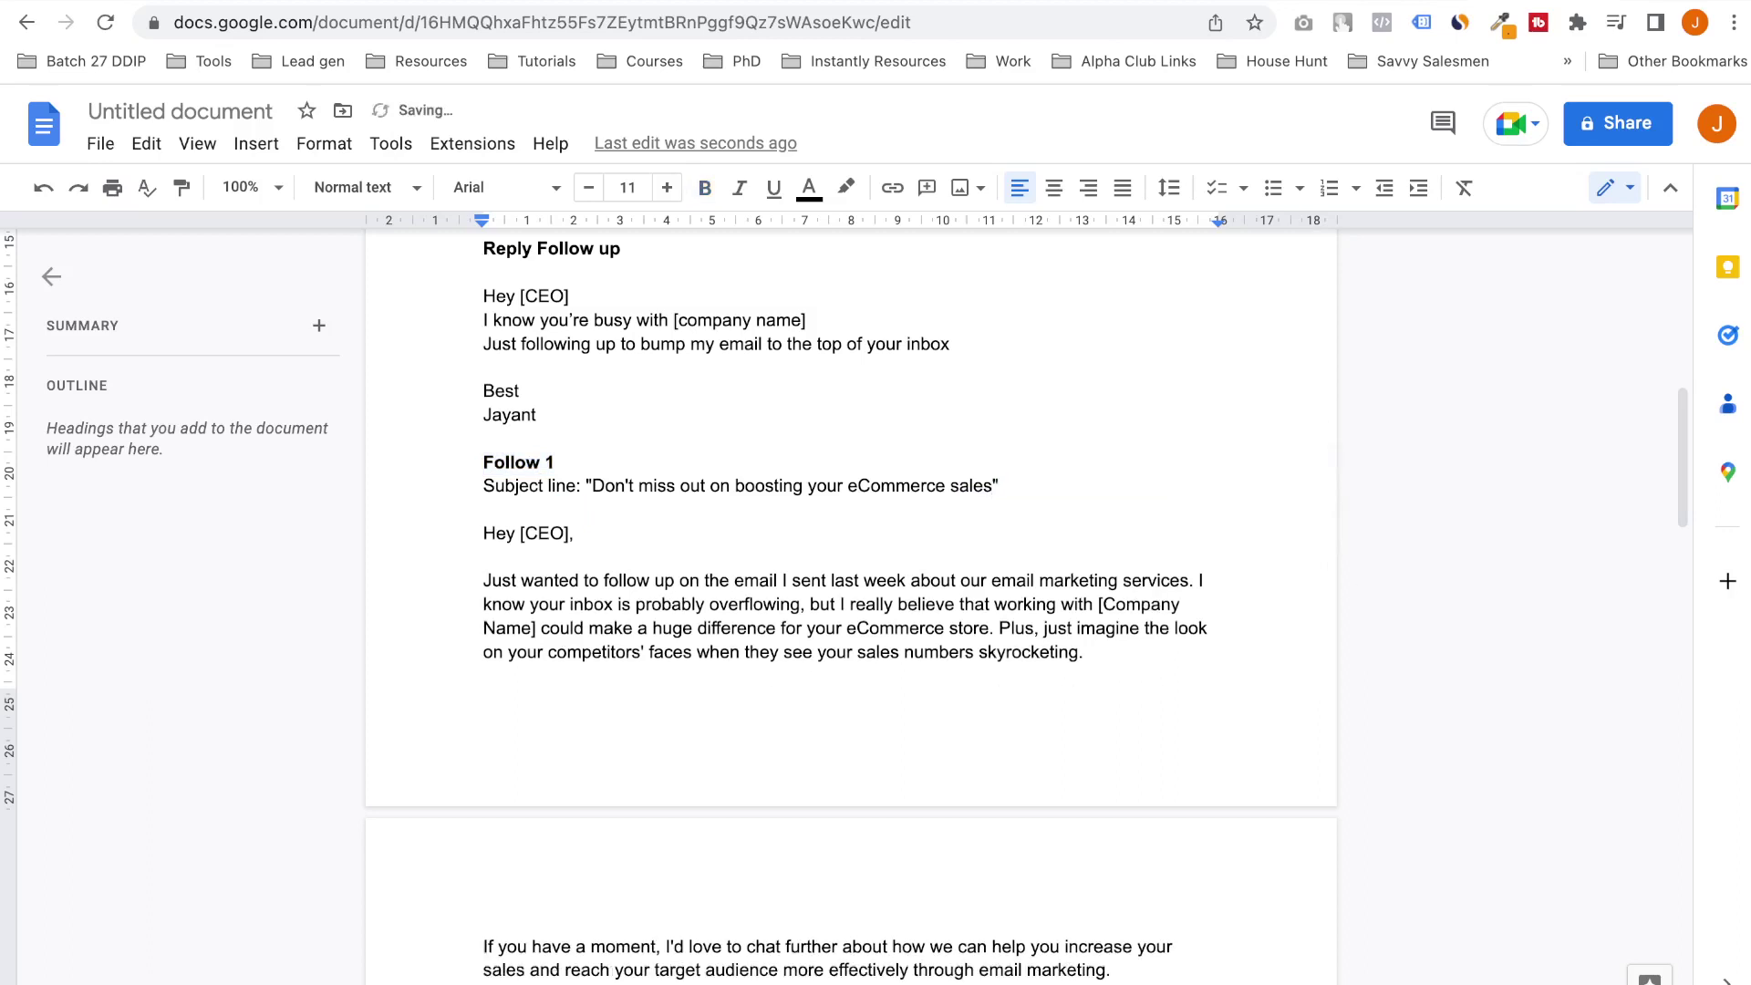
Split the Follow 1 body into separate paragraphs starting at "I know your inbox" and "Plus, just imagine"
scroll(850, 602, "down", 3)
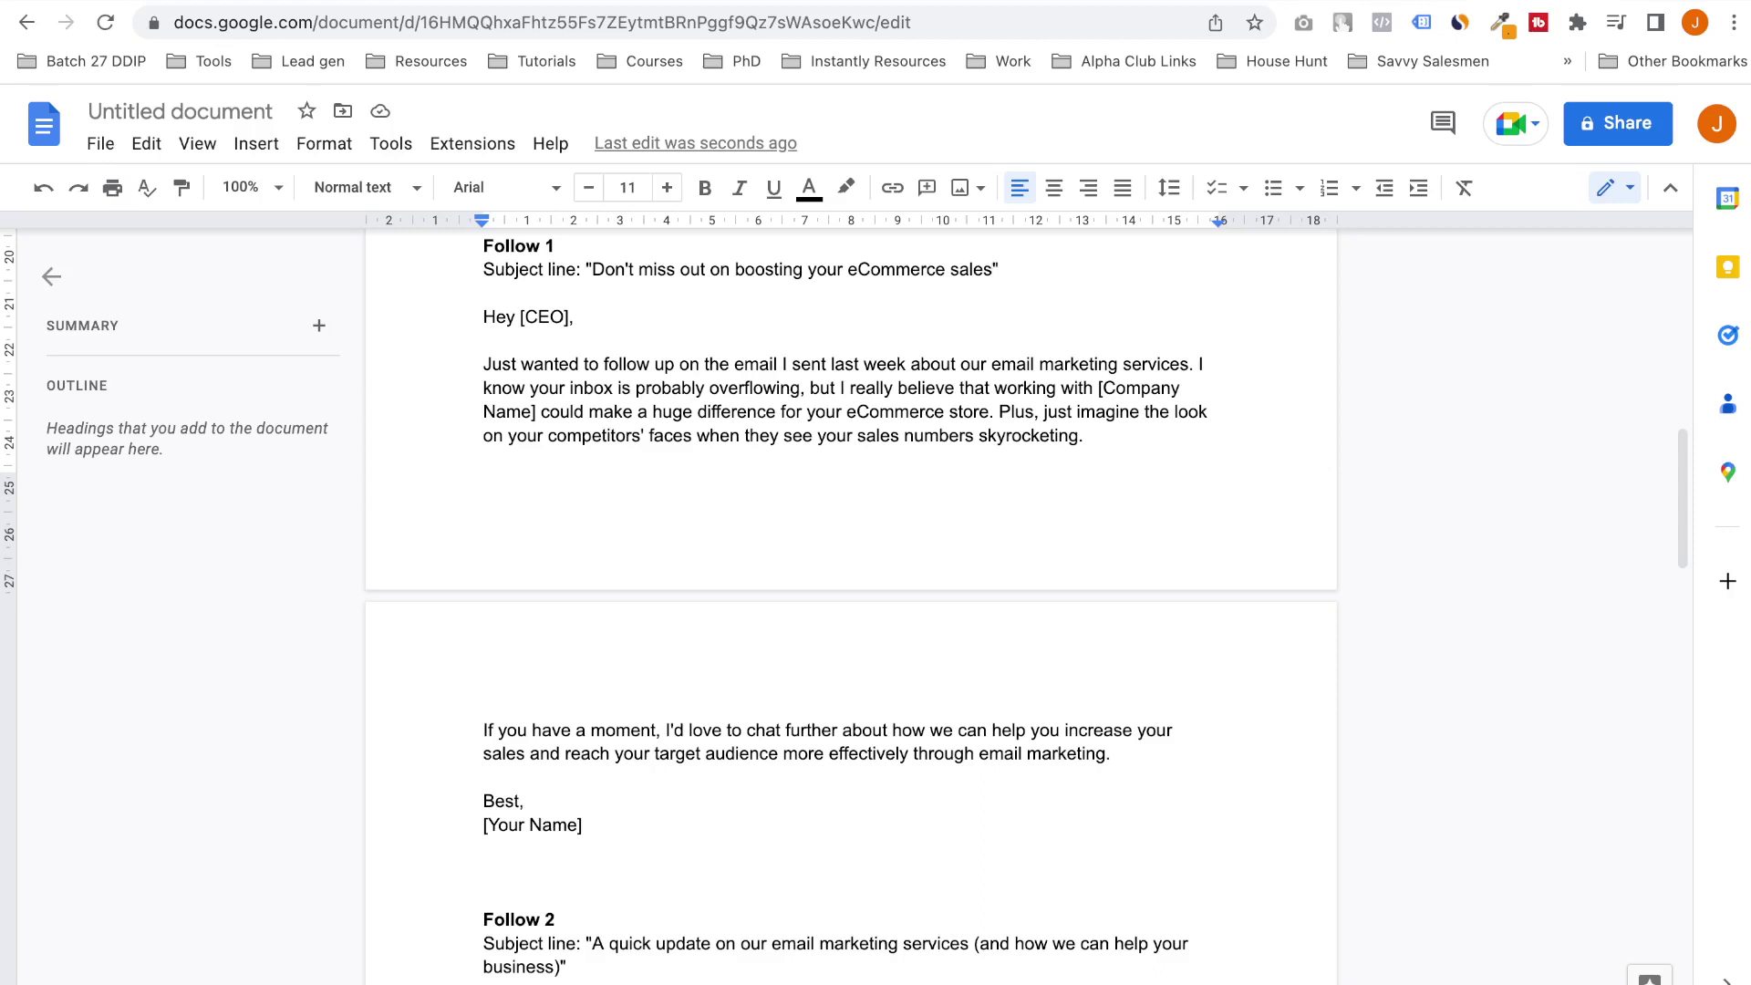
left_click(996, 411)
key("Return")
key("Return")
scroll(849, 602, "down", 2)
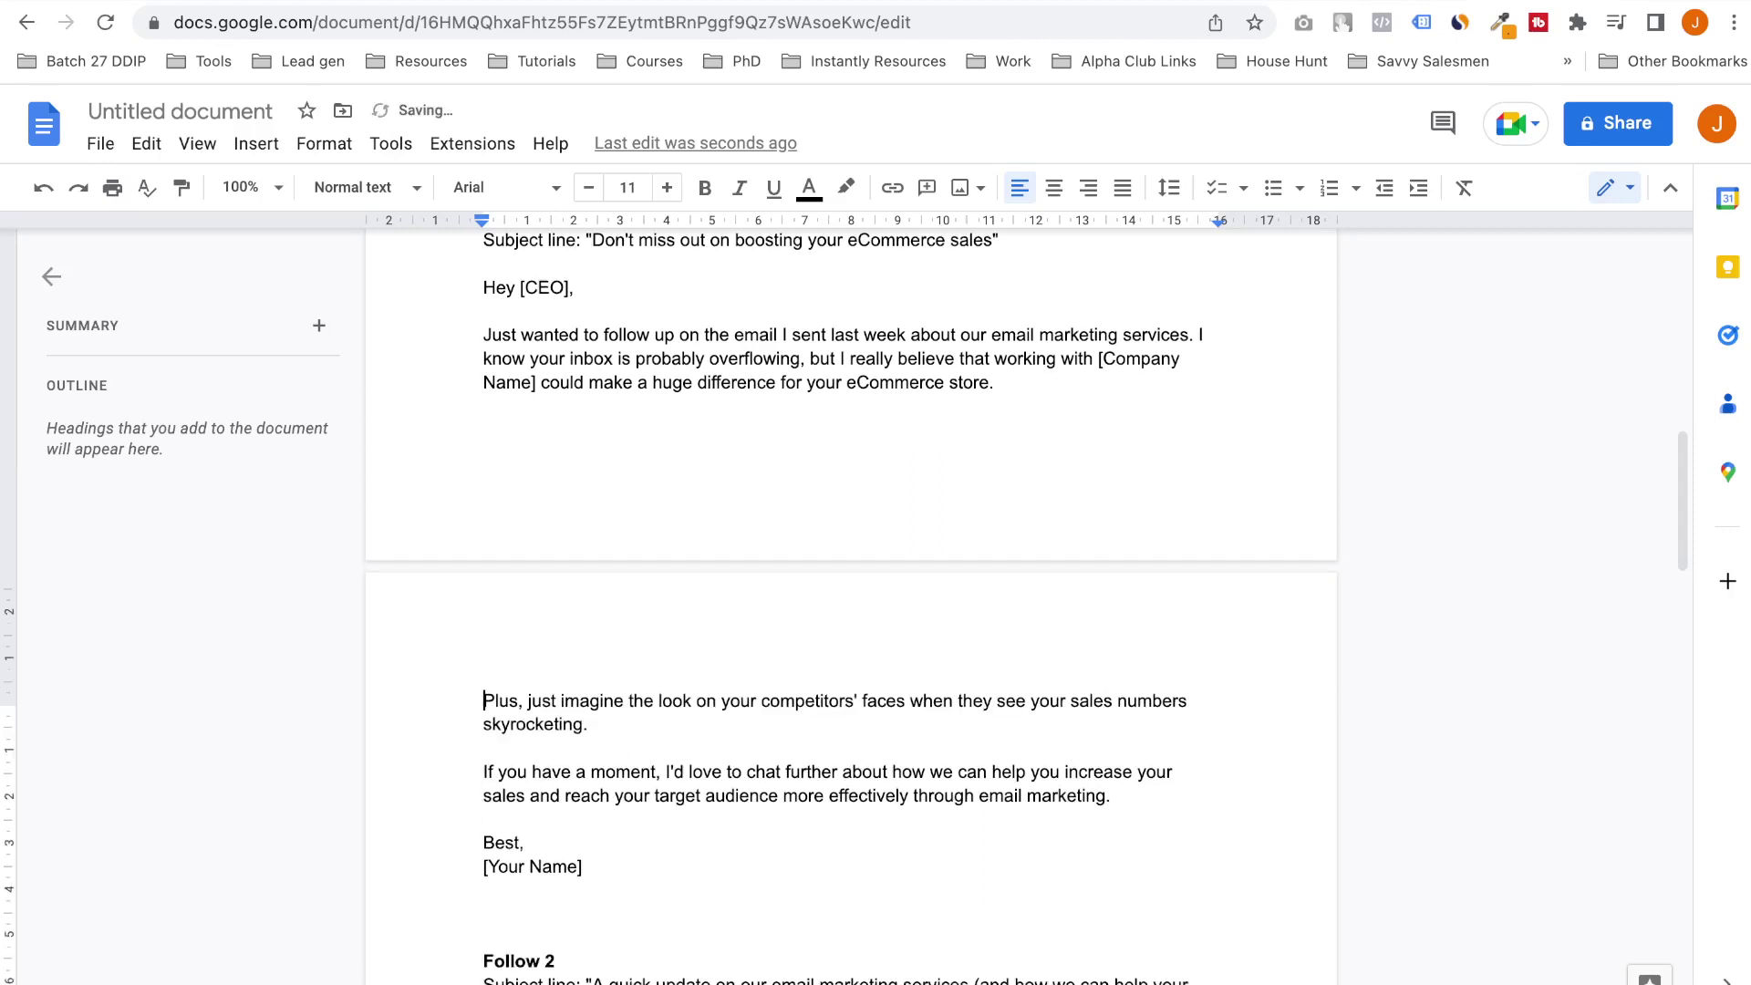
scroll(850, 602, "up", 1)
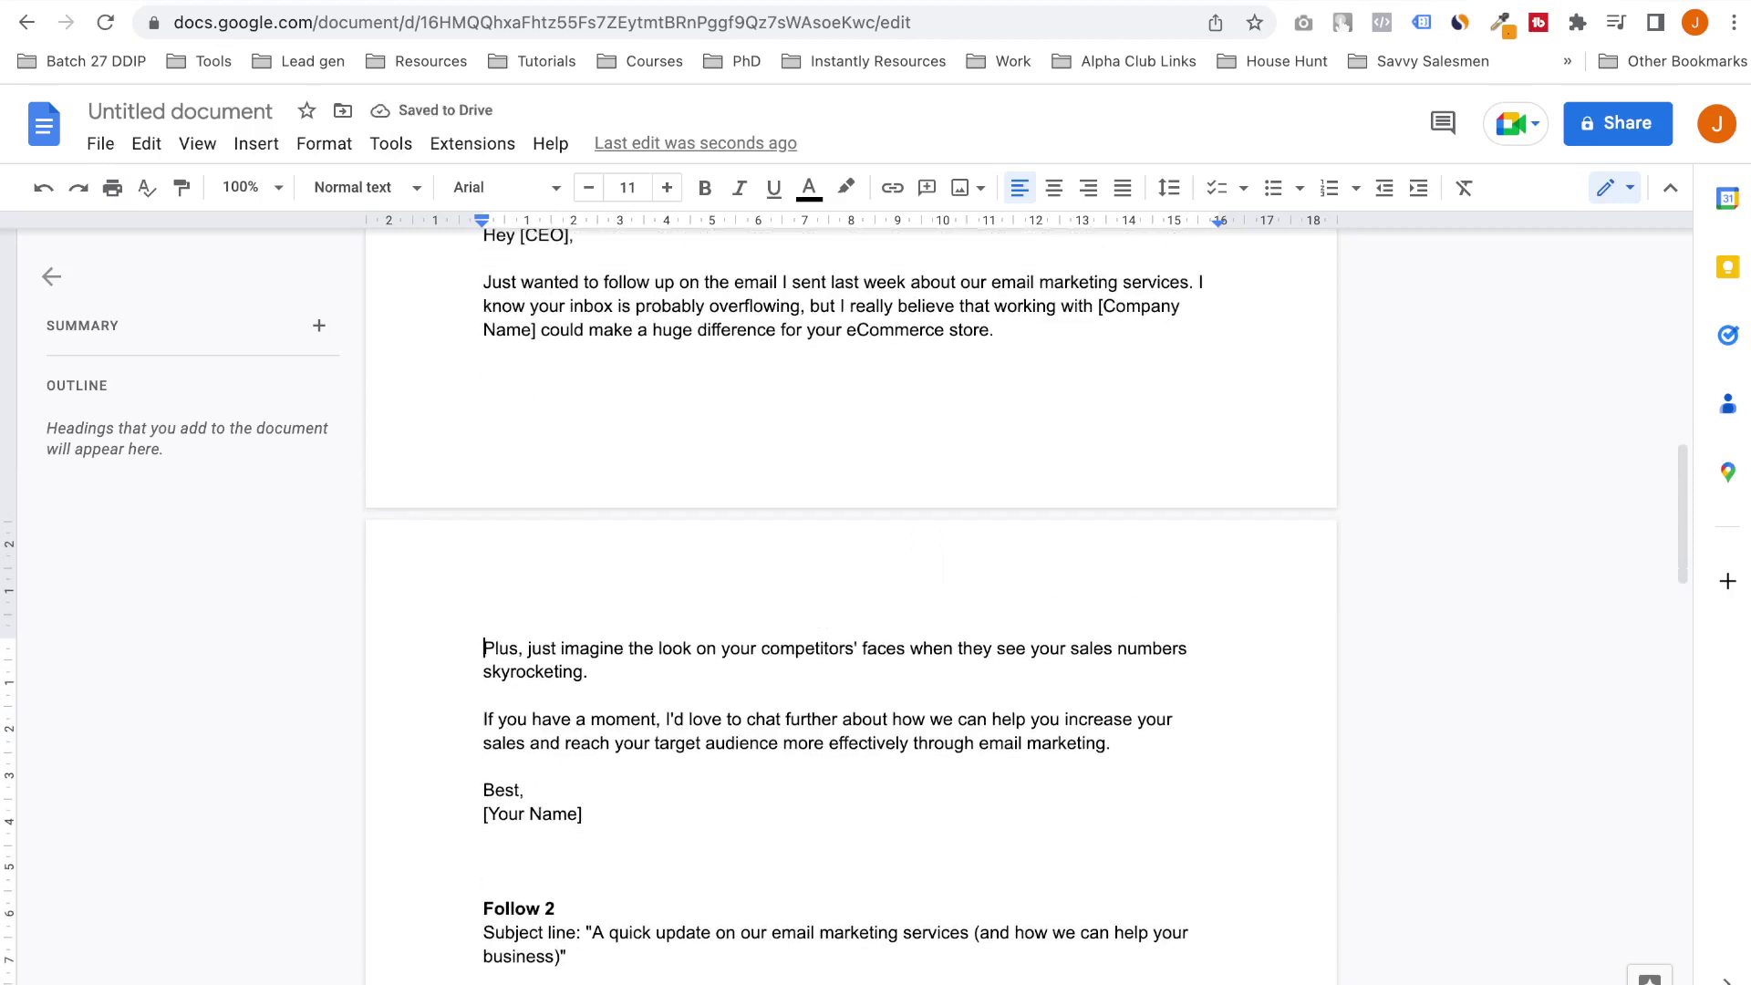
left_click(1195, 282)
key("Return")
key("Return")
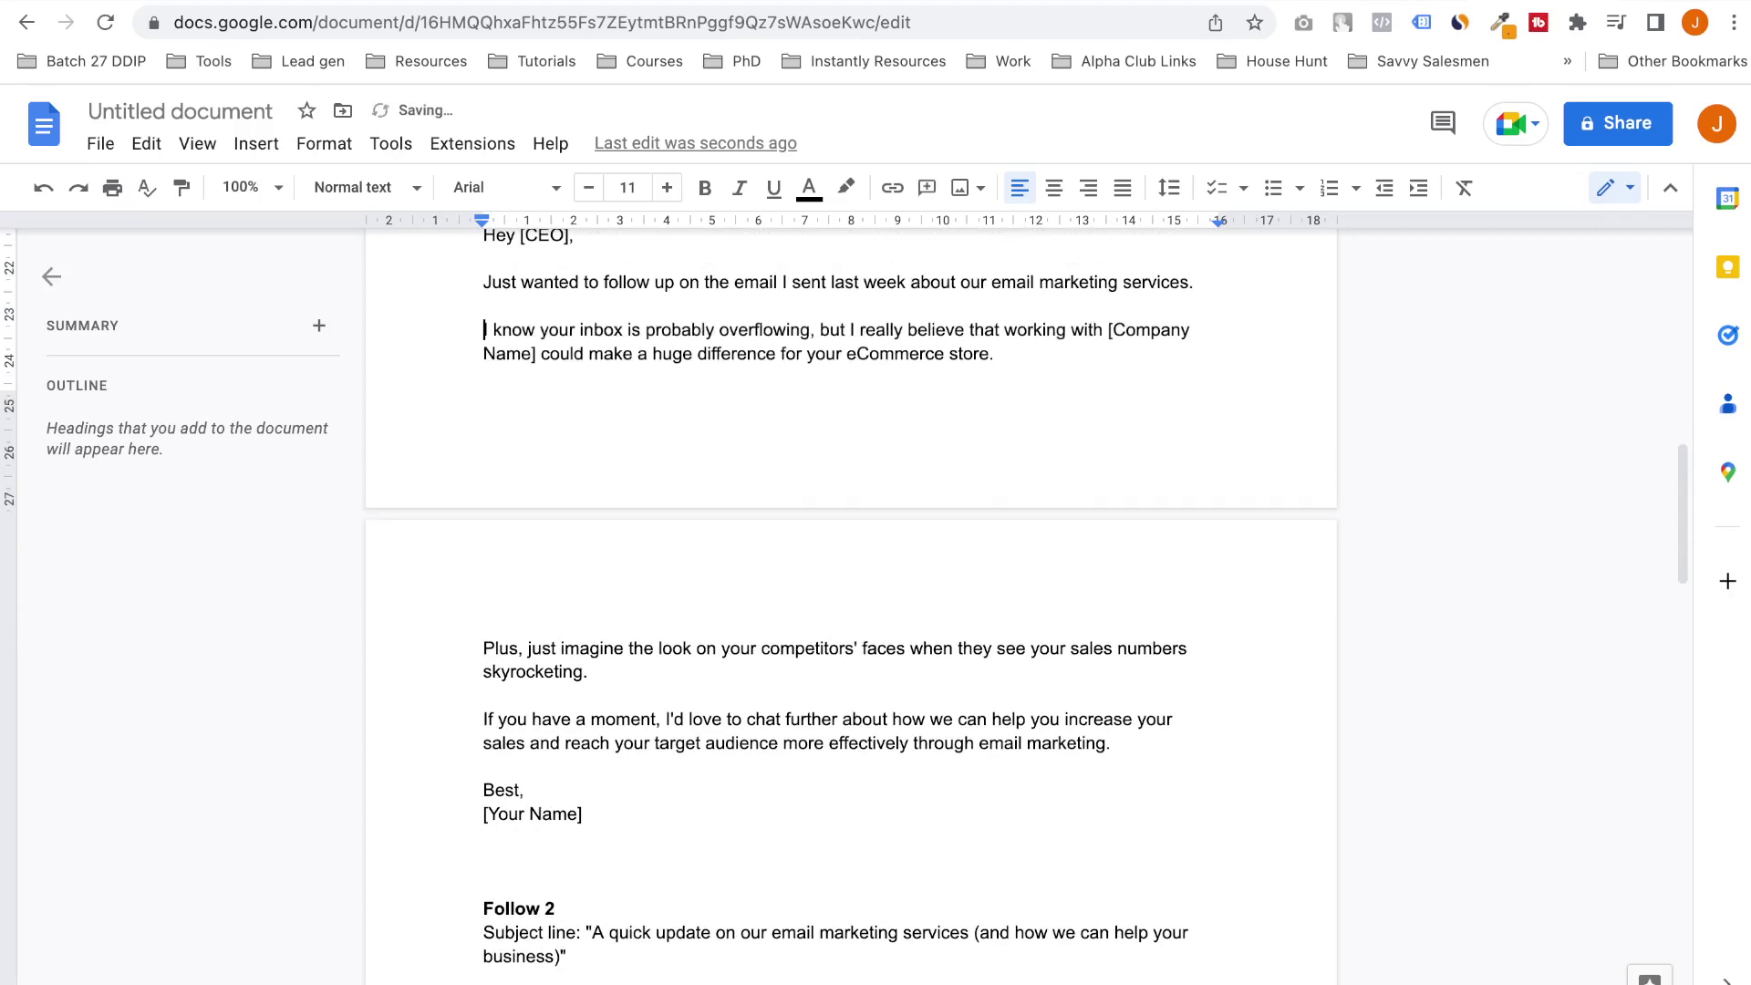
Start a new paragraph at "Imagine what we could do for" in the Follow 2 email
scroll(850, 602, "down", 2)
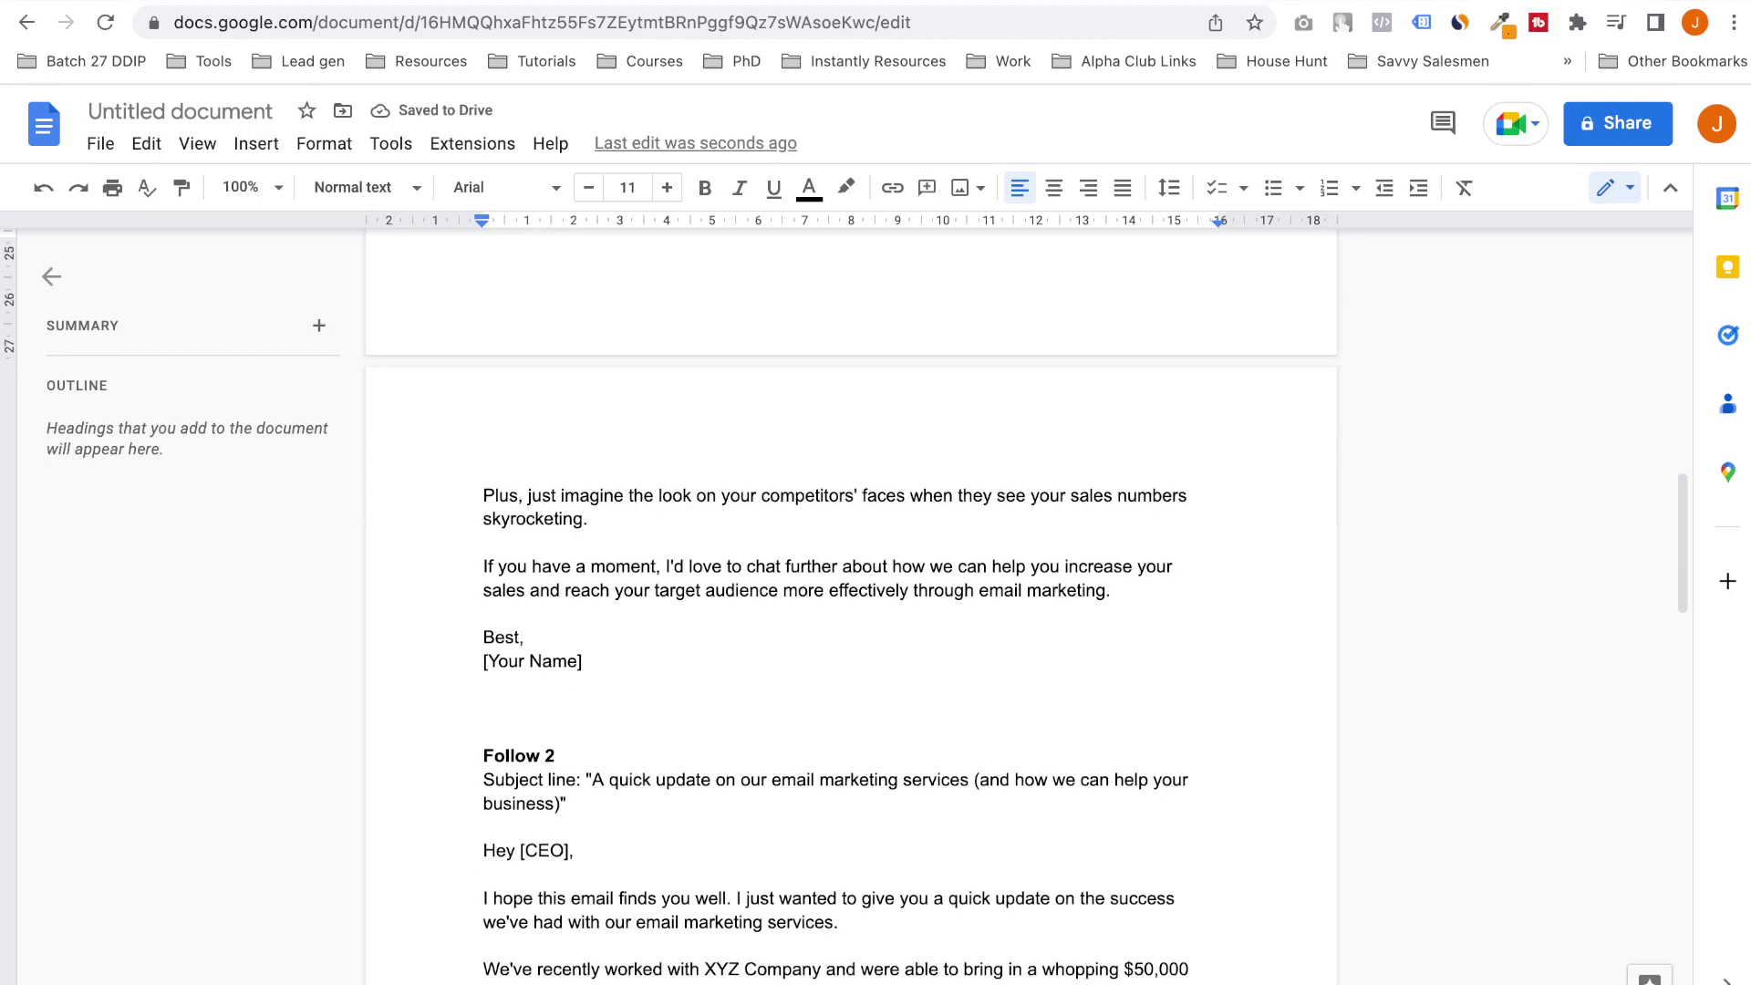
left_click_drag(1110, 590, 565, 591)
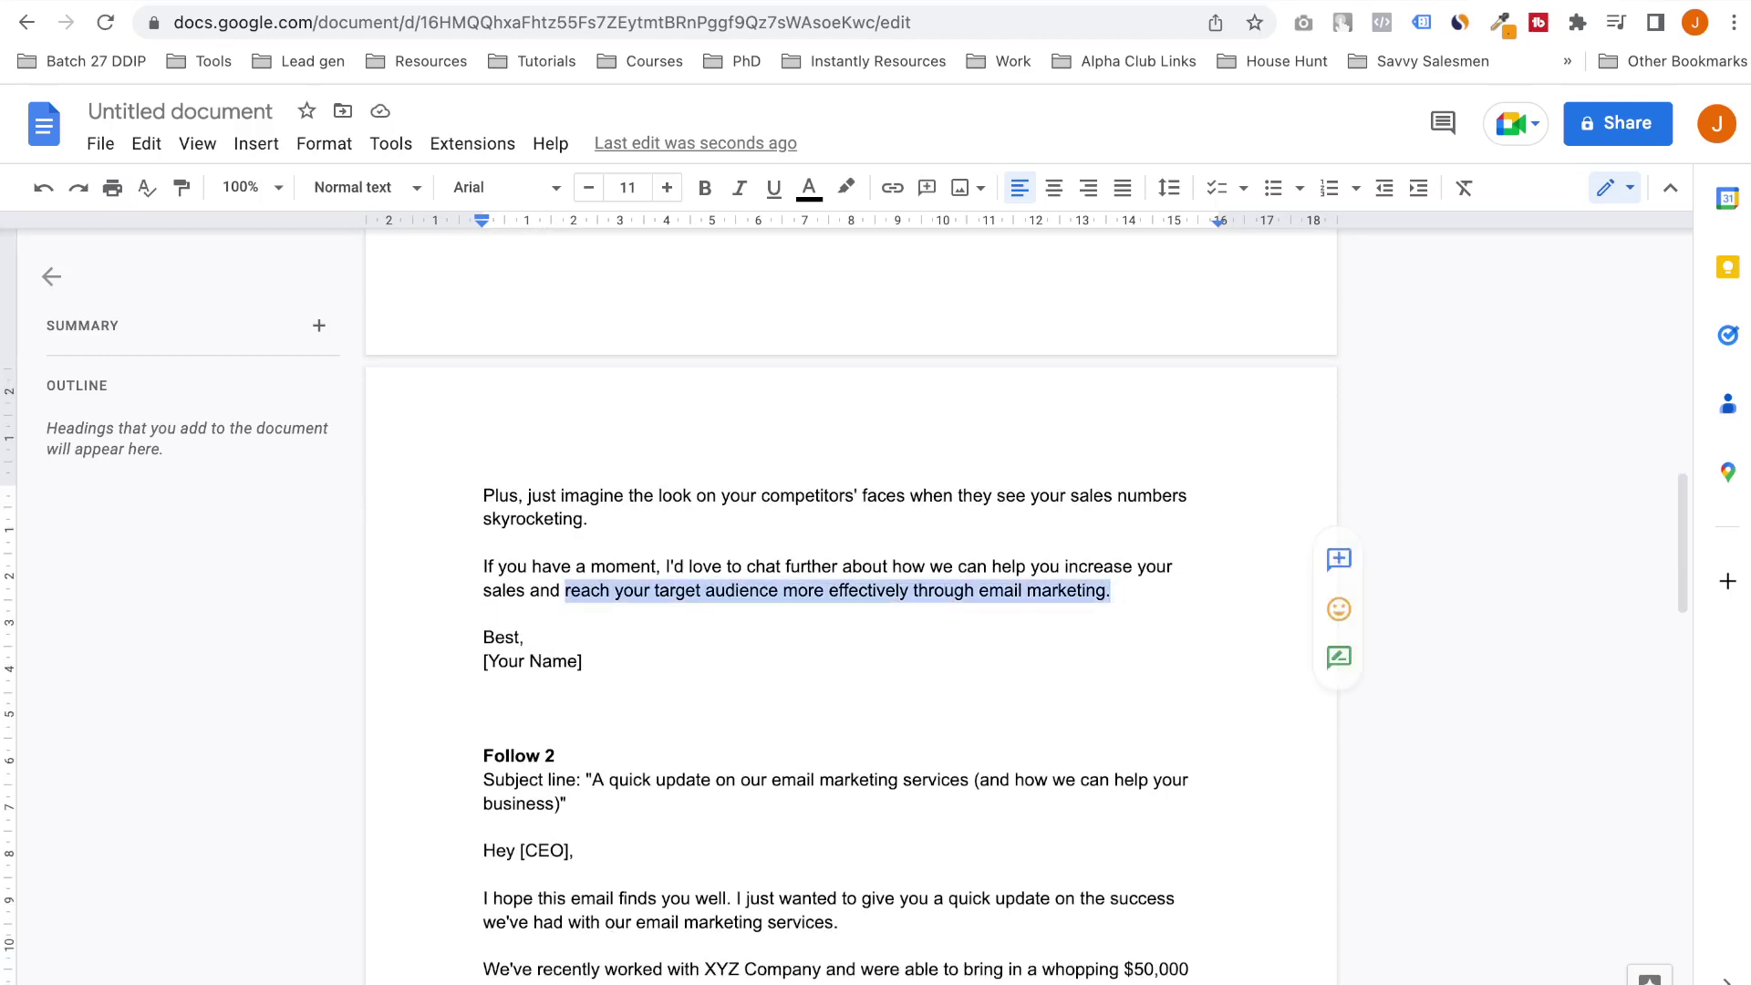
scroll(850, 602, "down", 4)
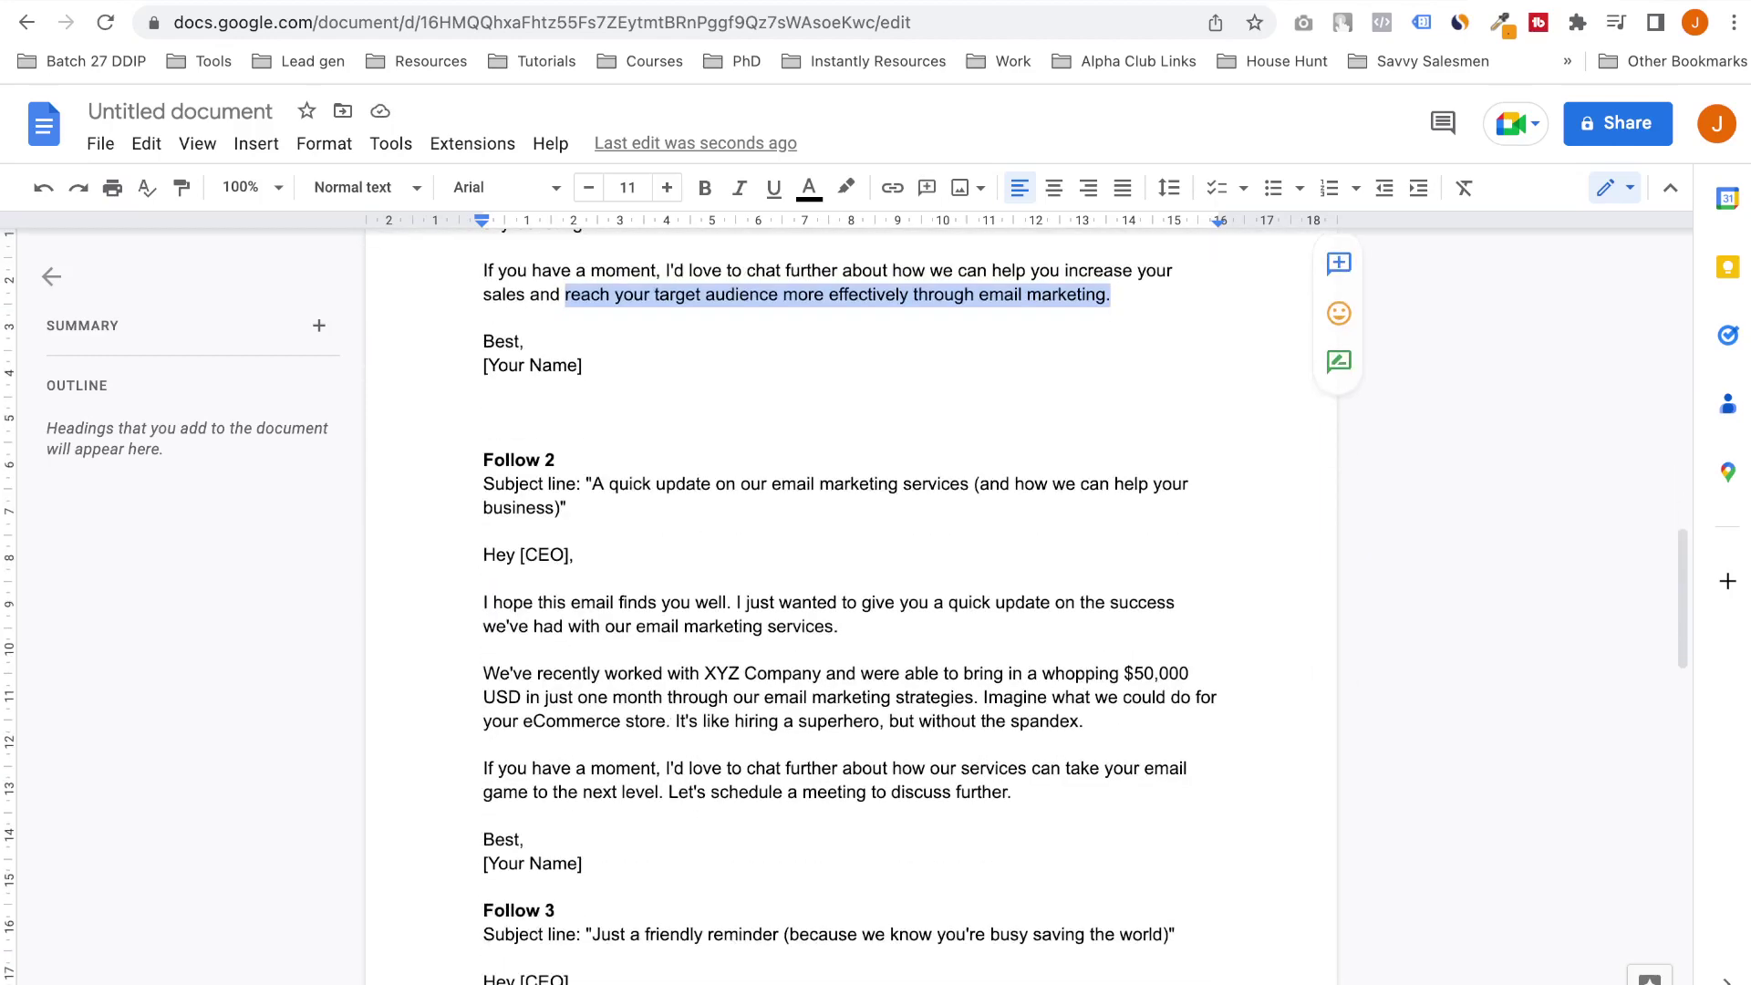
scroll(850, 602, "down", 1)
left_click_drag(592, 393, 880, 630)
left_click(880, 630)
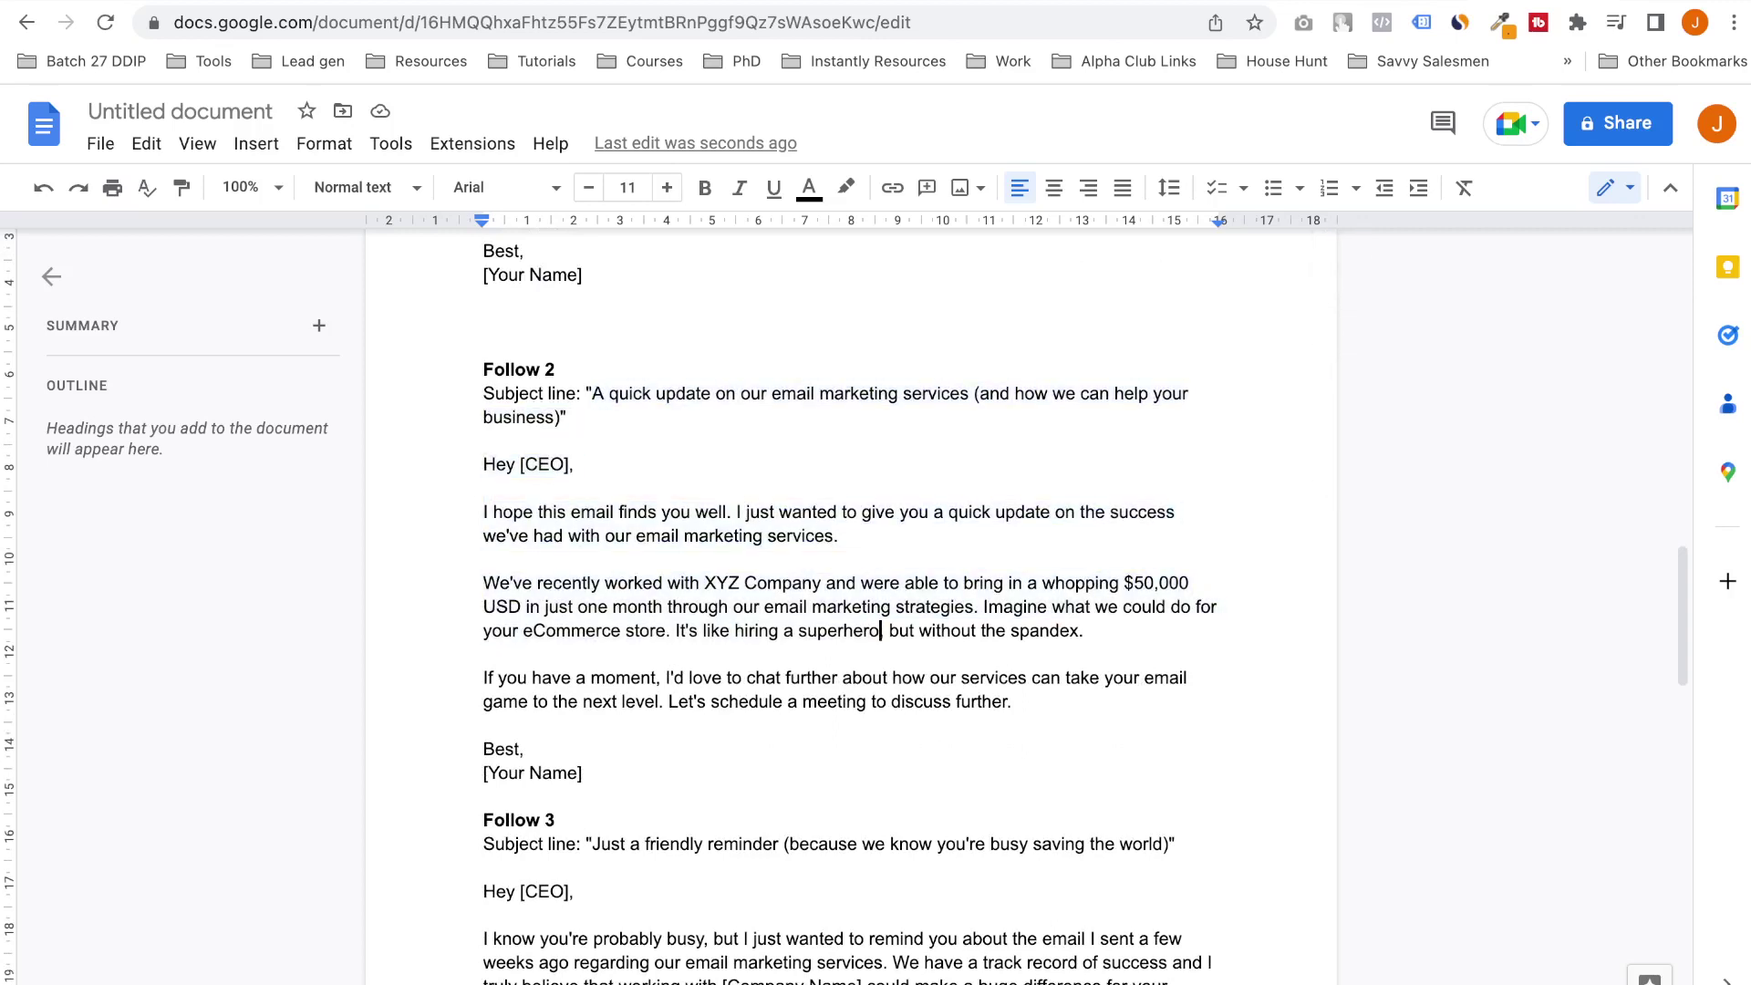
left_click_drag(483, 582, 982, 607)
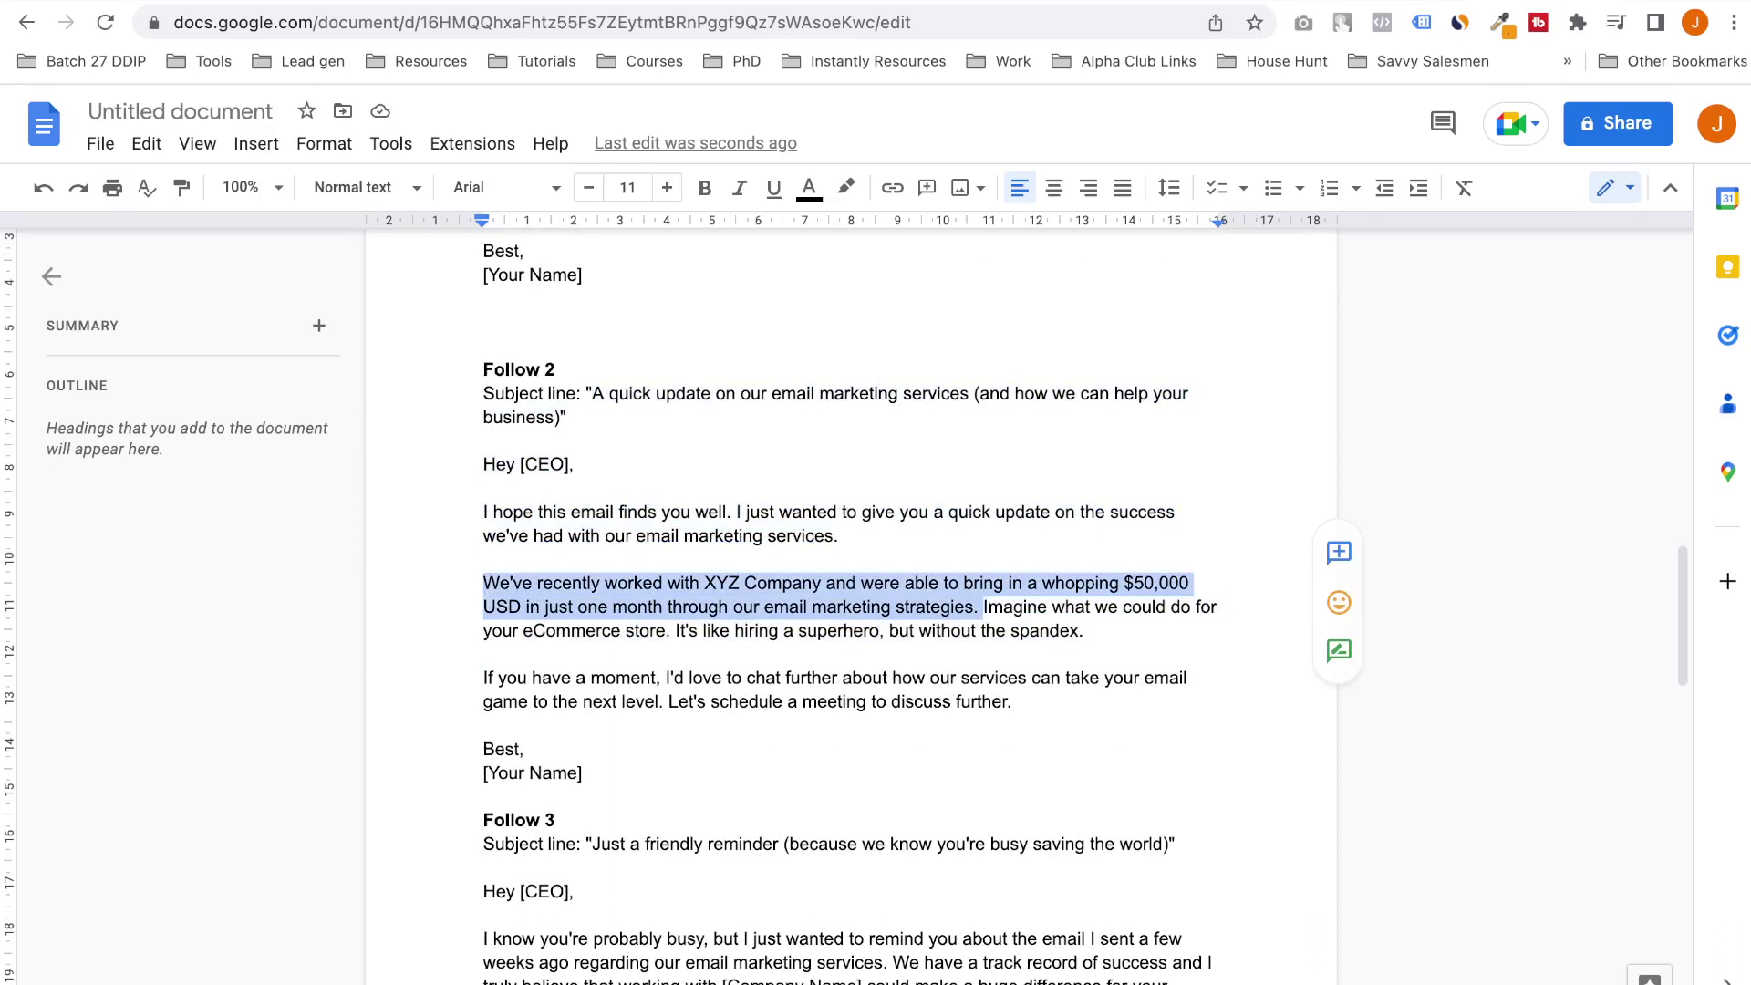
left_click(983, 607)
key("Return")
key("Return")
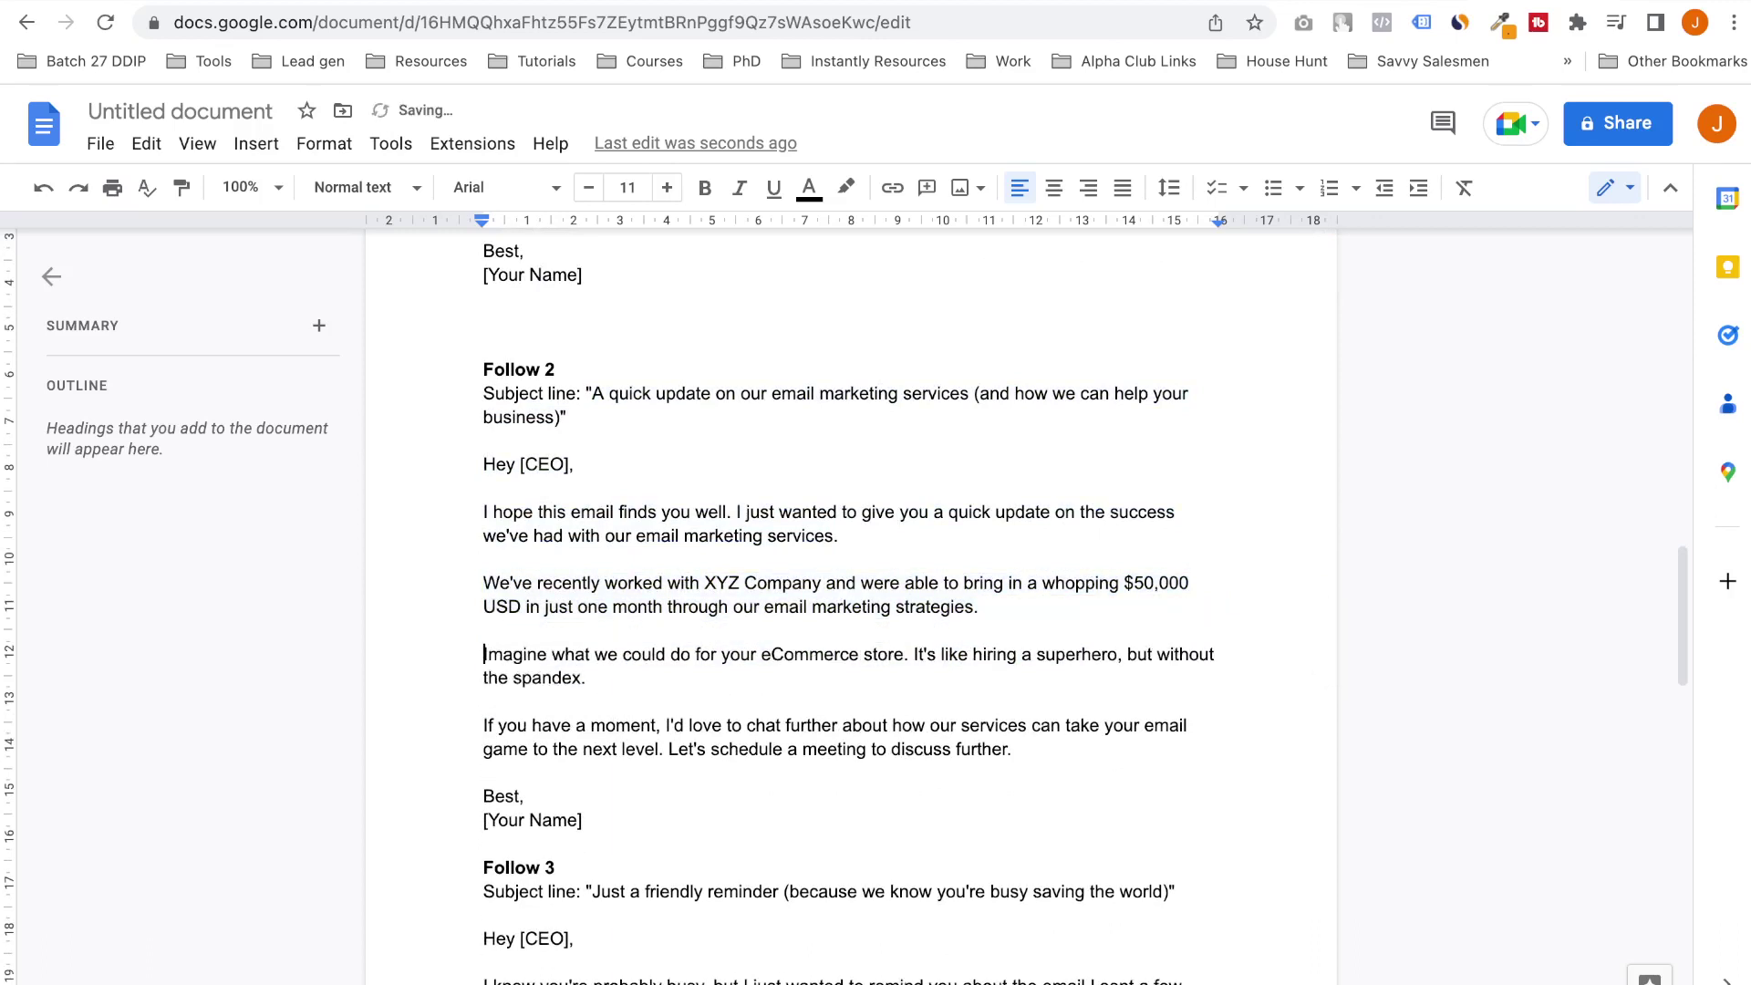
Move "It's like hiring a superhero, but without the spandex." into its own paragraph in the Follow 2 email
type("\\")
key("Return")
key("Return")
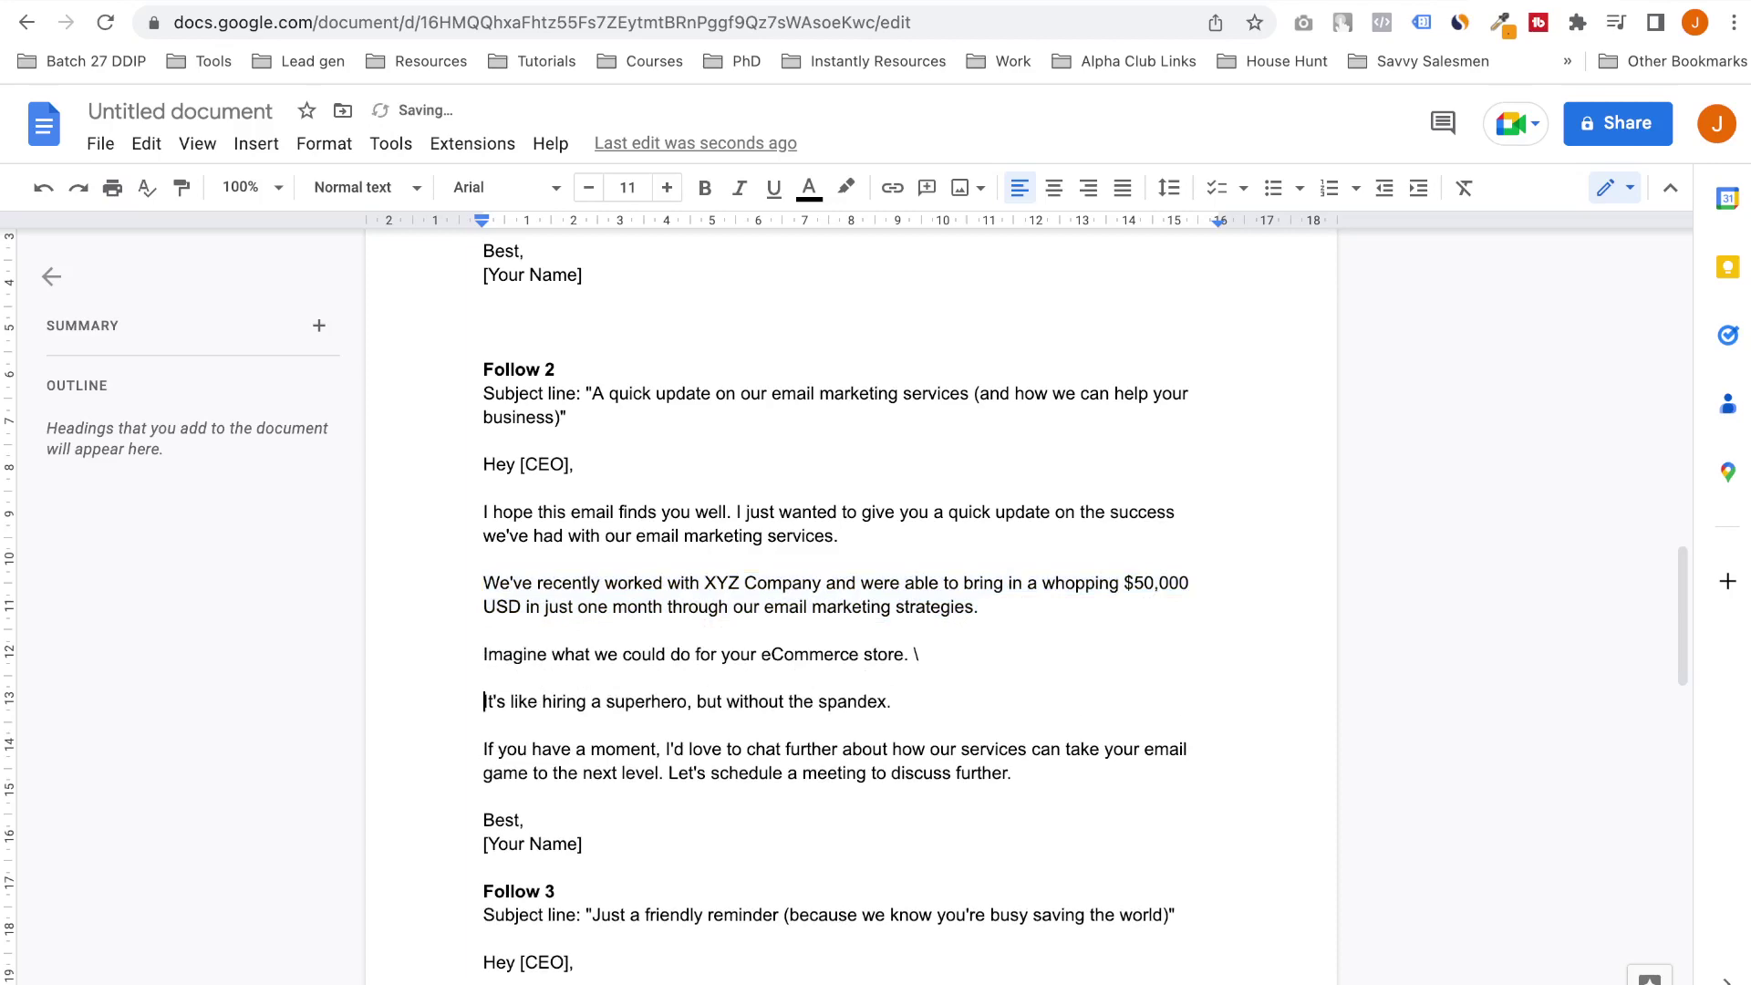
left_click(918, 654)
key("BackSpace")
key("BackSpace")
scroll(850, 605, "down", 3)
scroll(850, 602, "down", 2)
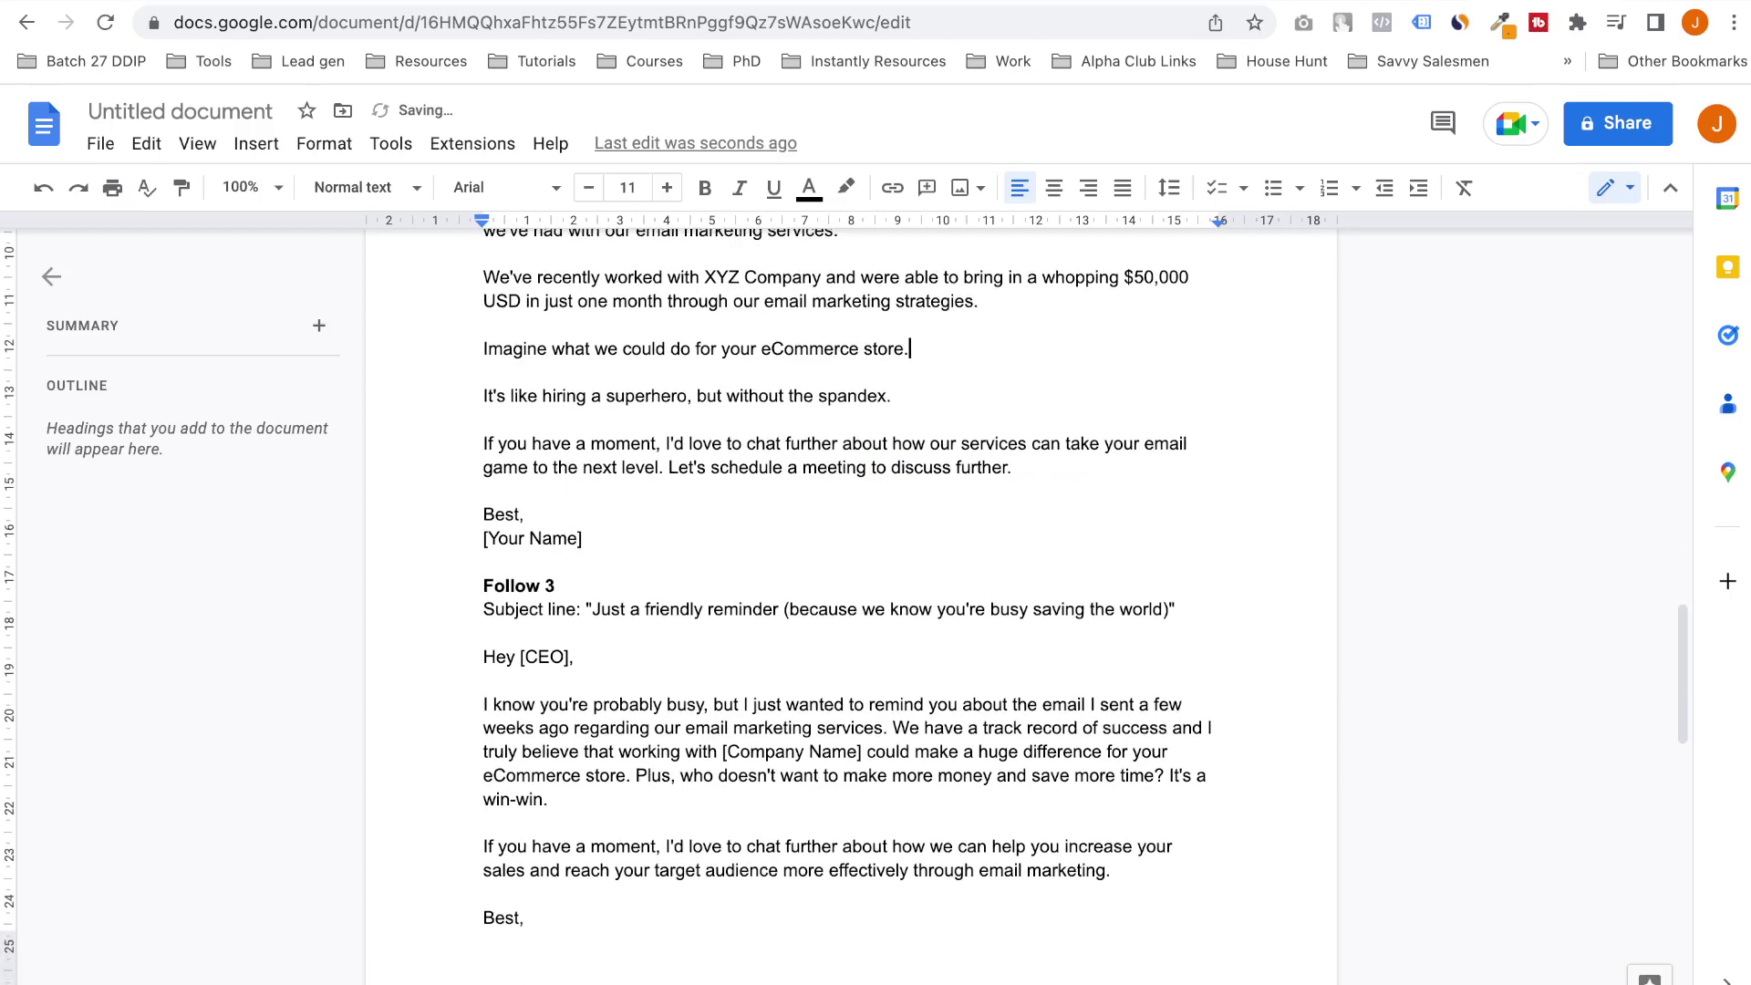
Move "It's like hiring a superhero, but without the spandex." to the line below [Your Name] in the Follow 2 email
left_click_drag(891, 395, 483, 396)
key("ctrl+c")
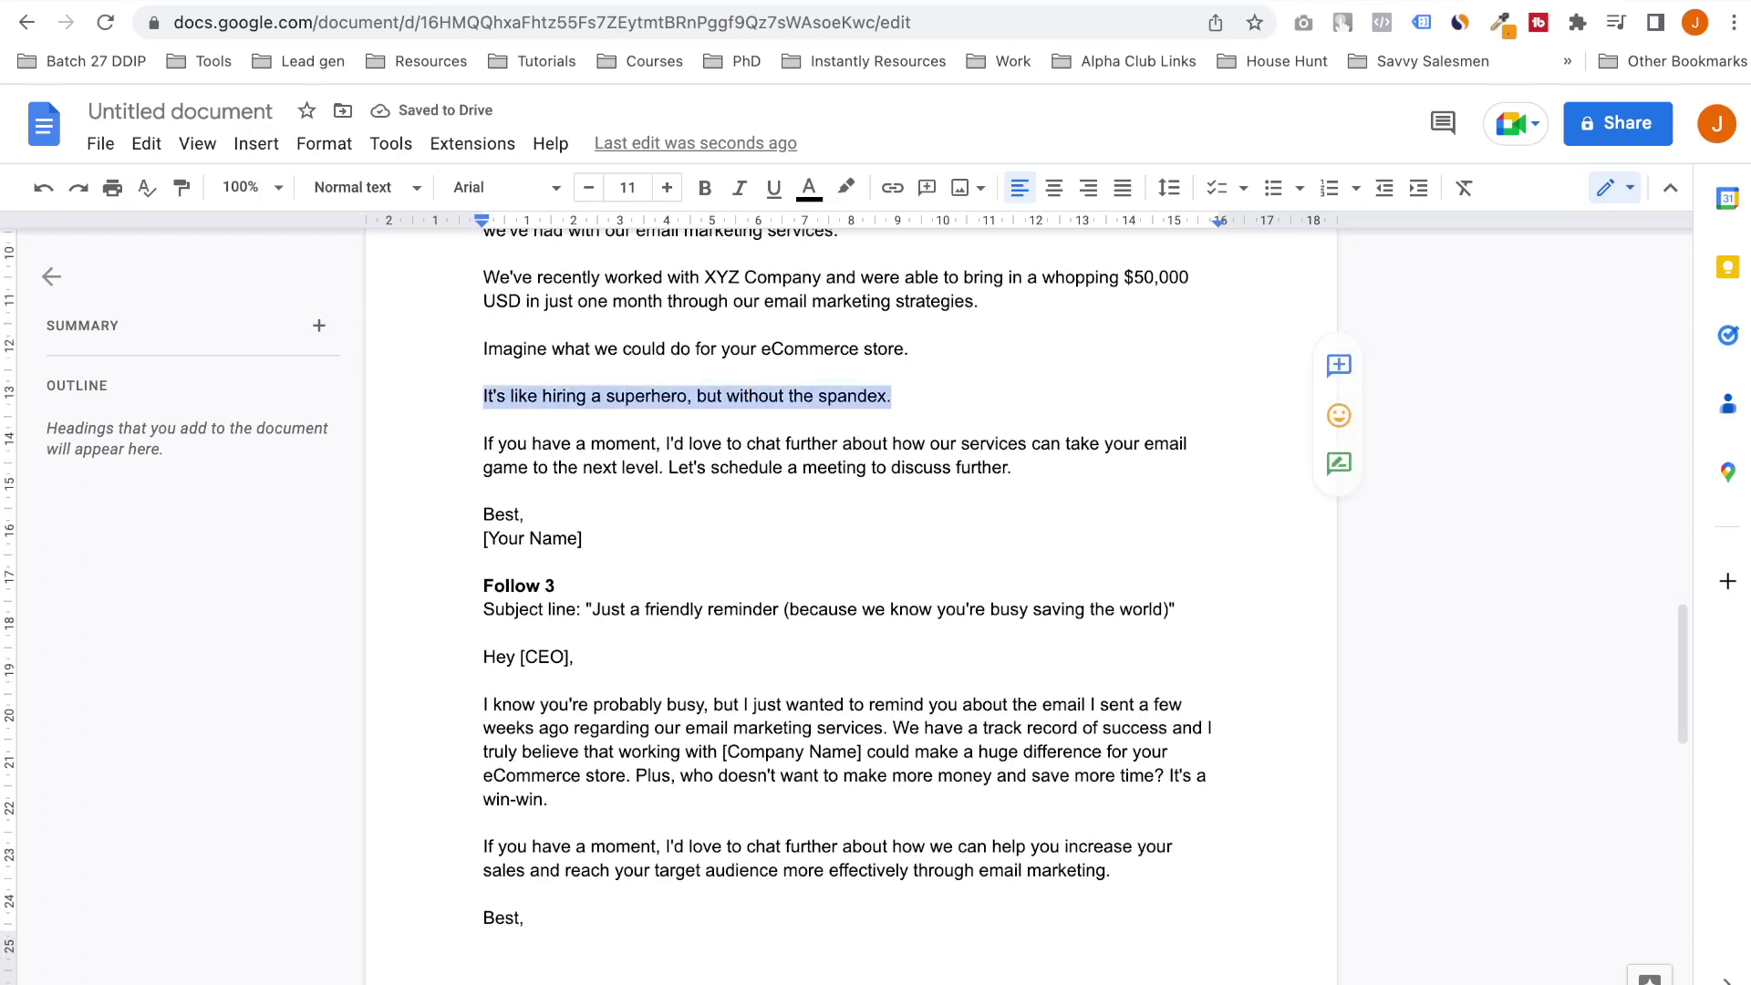
key("BackSpace")
key("BackSpace")
key("BackSpace")
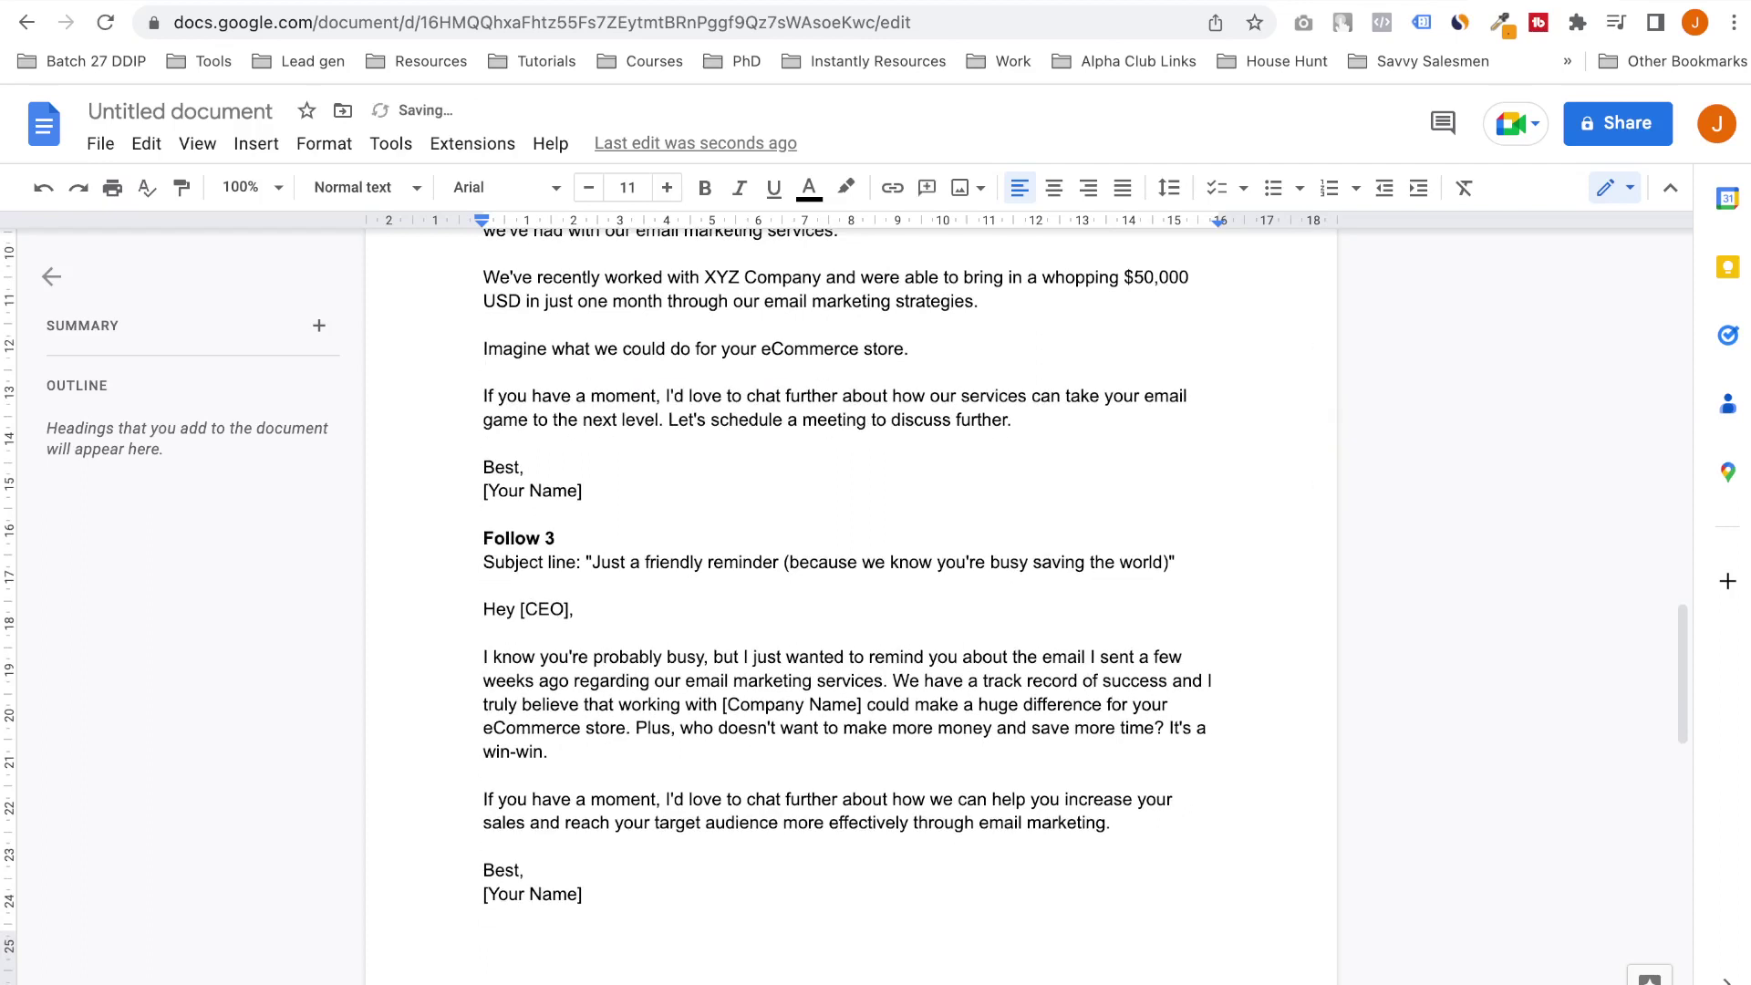
key("Return")
key("ctrl+v")
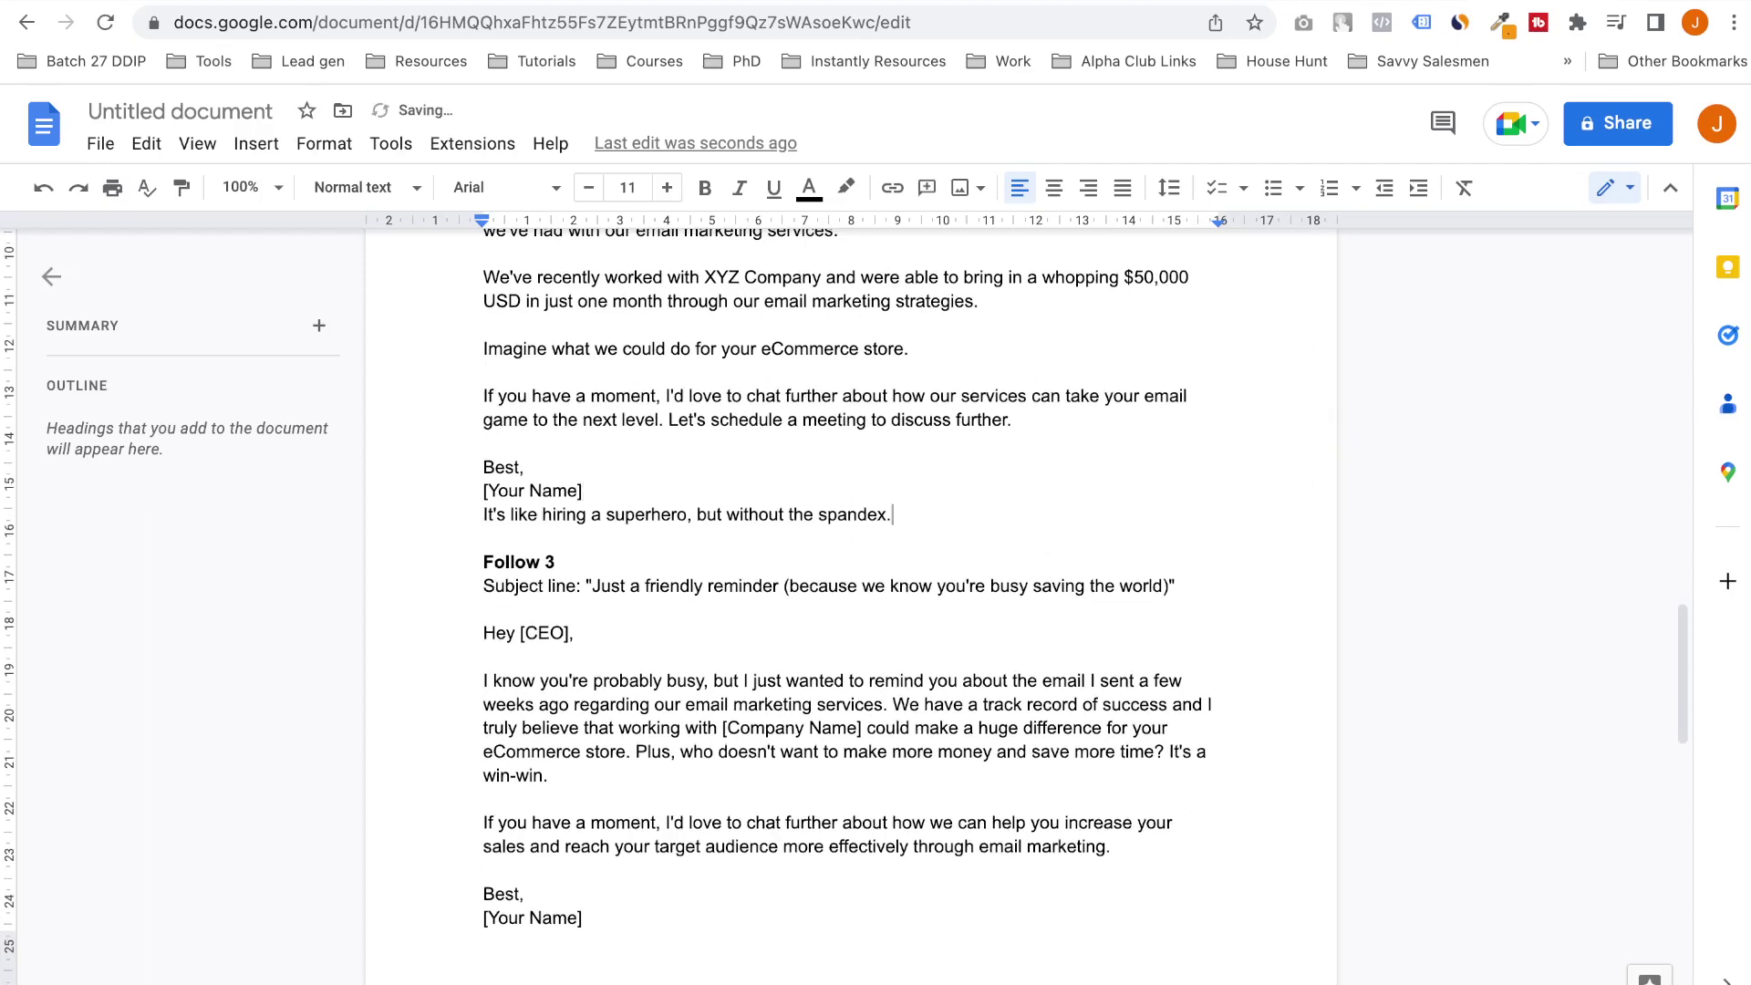
Replace the quoted Follow 3 subject line with "Busy saving the world?"
scroll(846, 577, "down", 2)
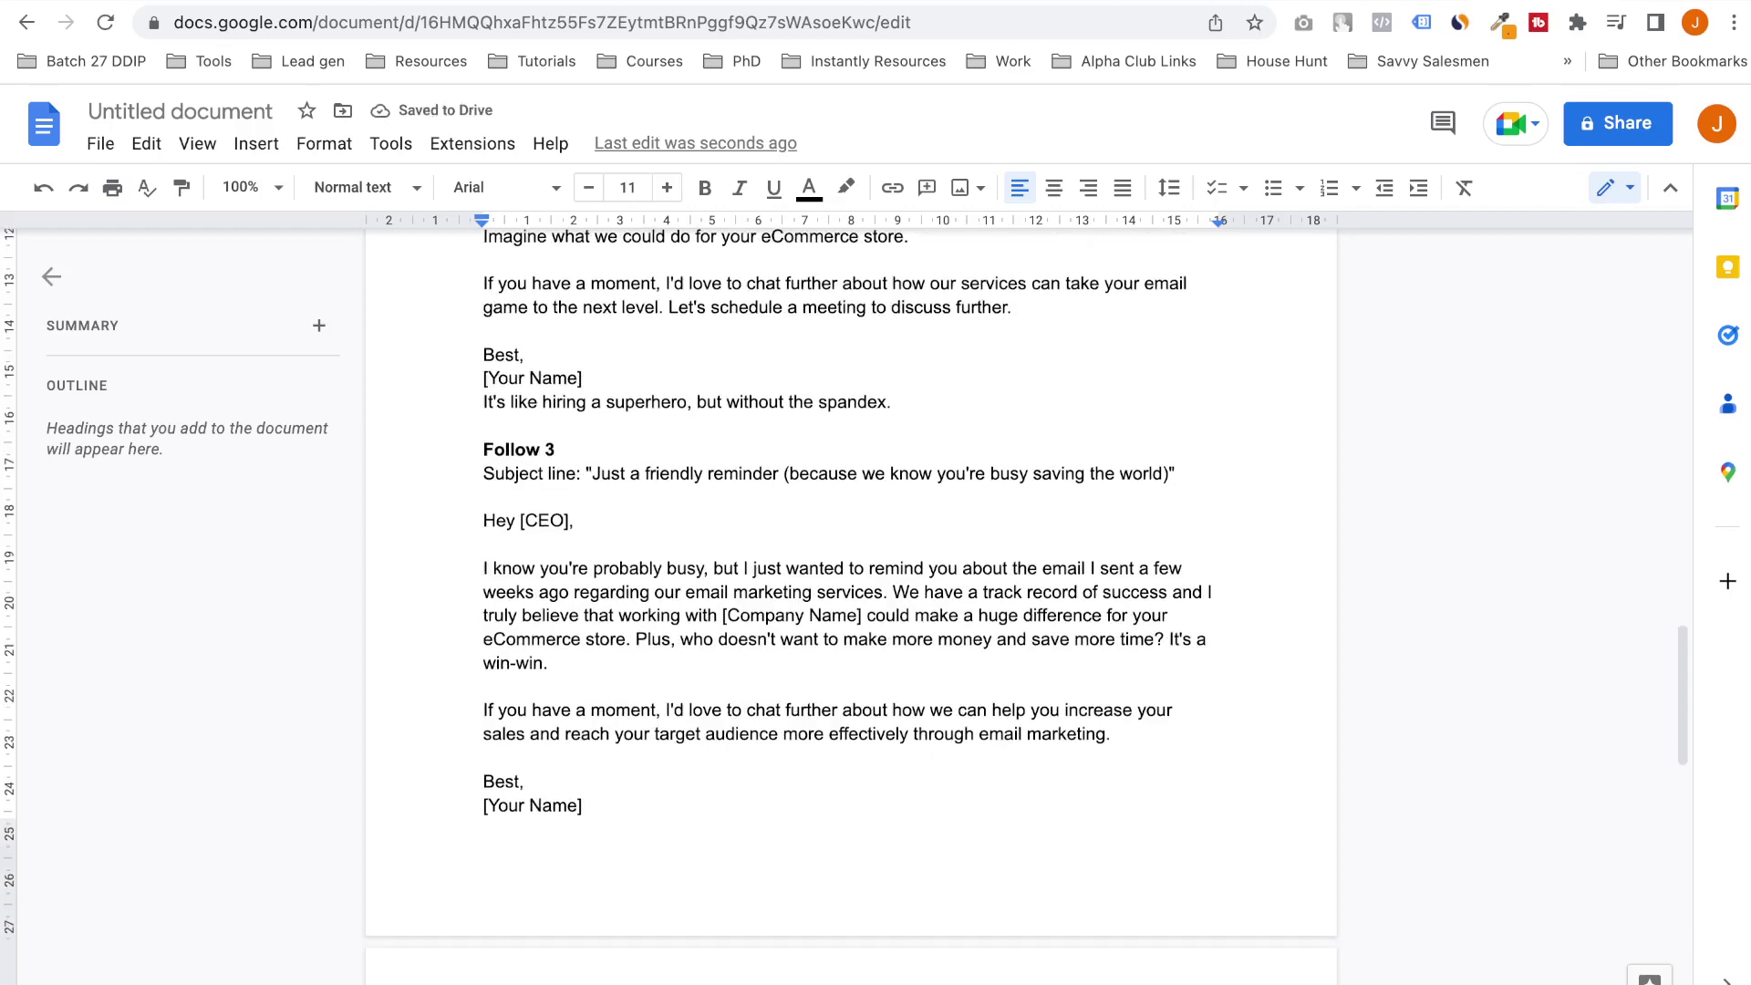
left_click_drag(779, 474, 592, 474)
left_click(1153, 473)
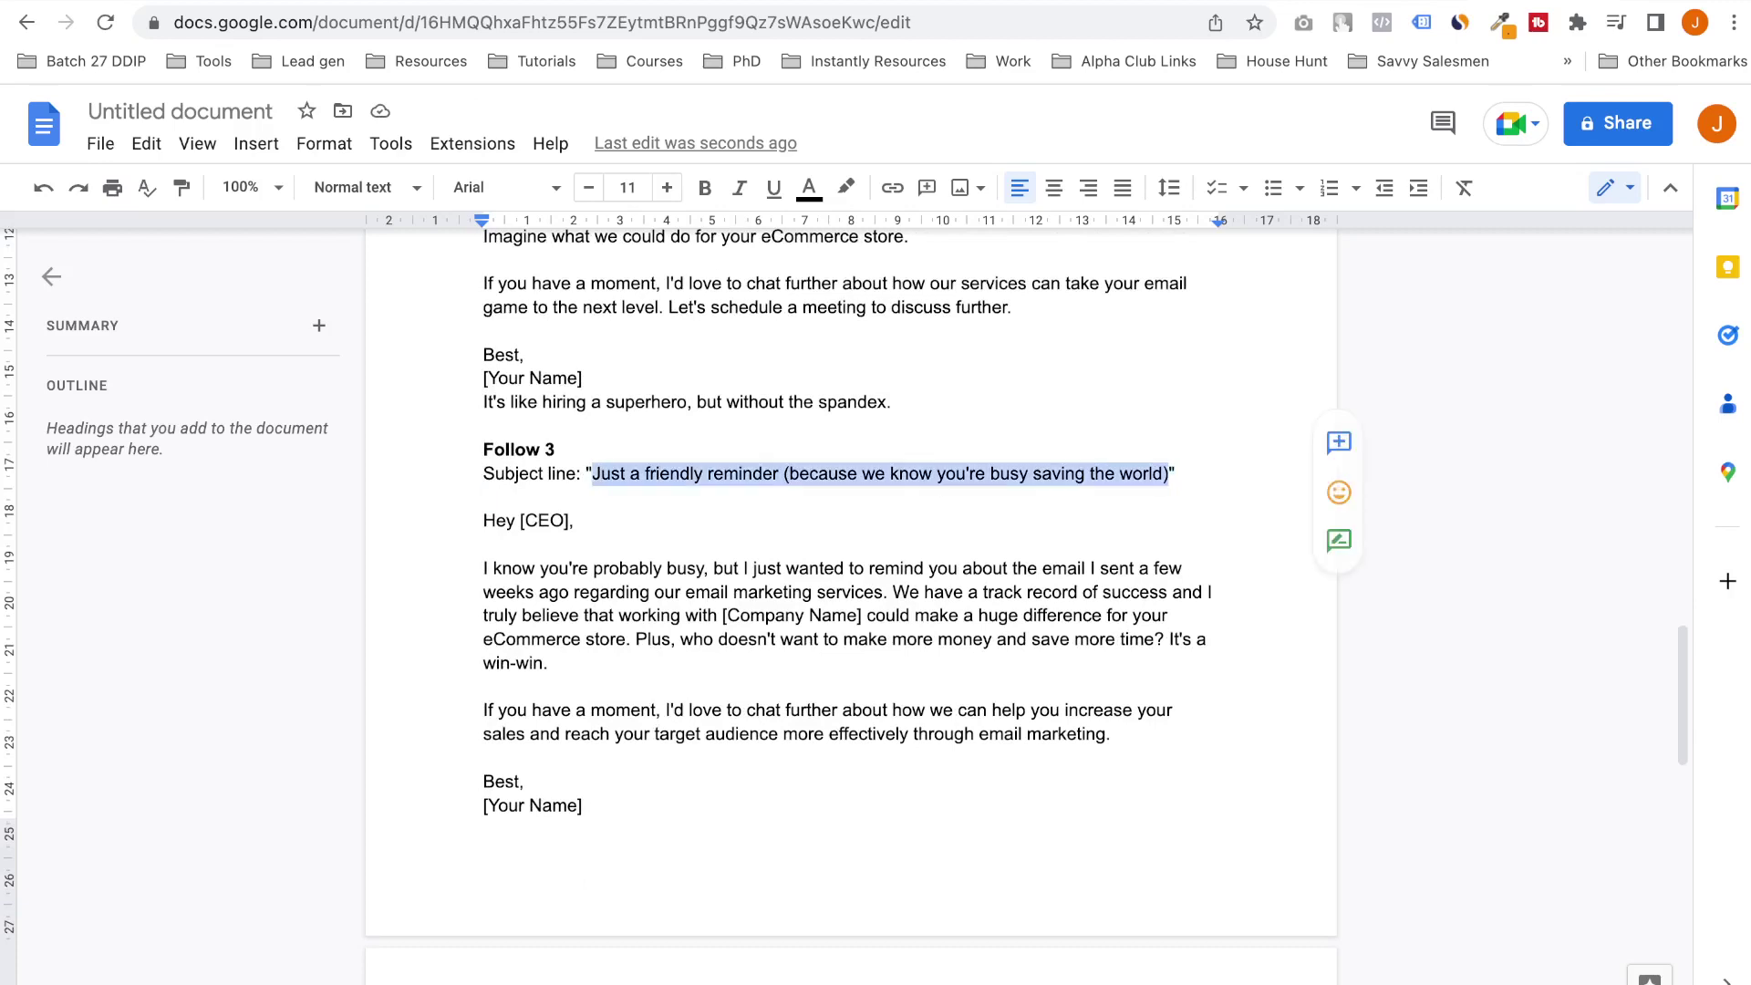
type("Busy saving th")
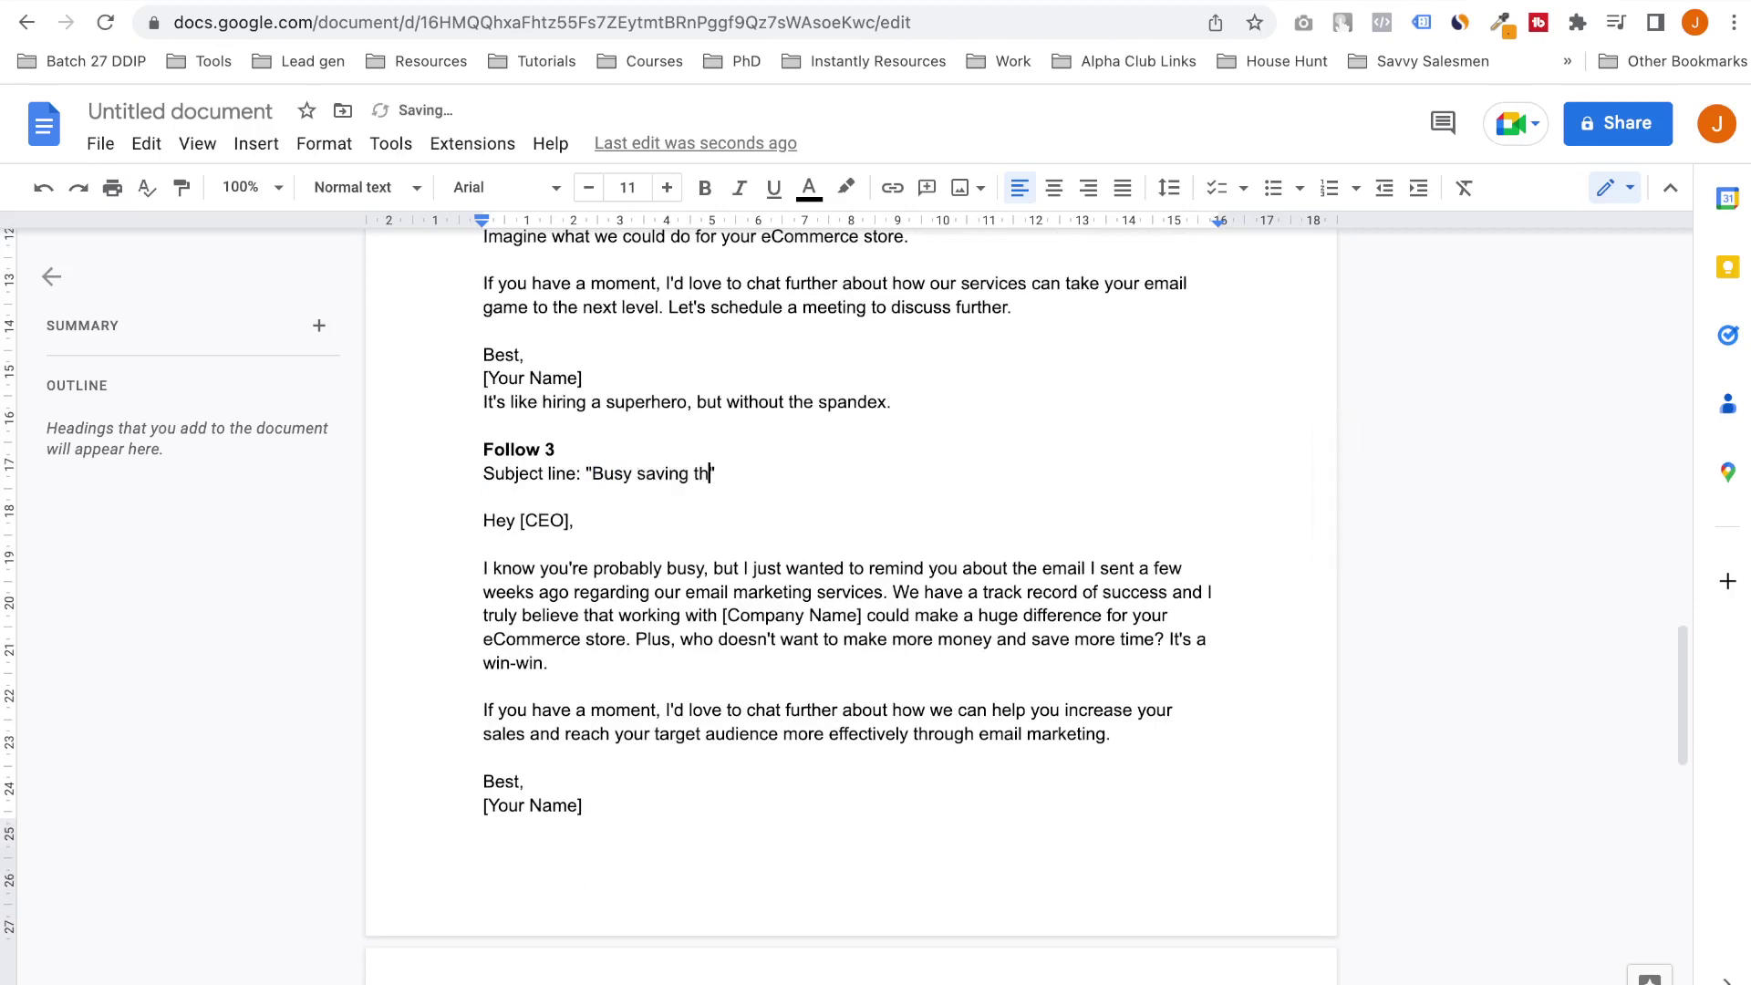
type("e qorld")
key("BackSpace")
key("BackSpace")
key("BackSpace")
key("BackSpace")
key("BackSpace")
type("world?")
Start a new paragraph at "We have a track record of success" in the Follow 3 email
scroll(850, 584, "down", 3)
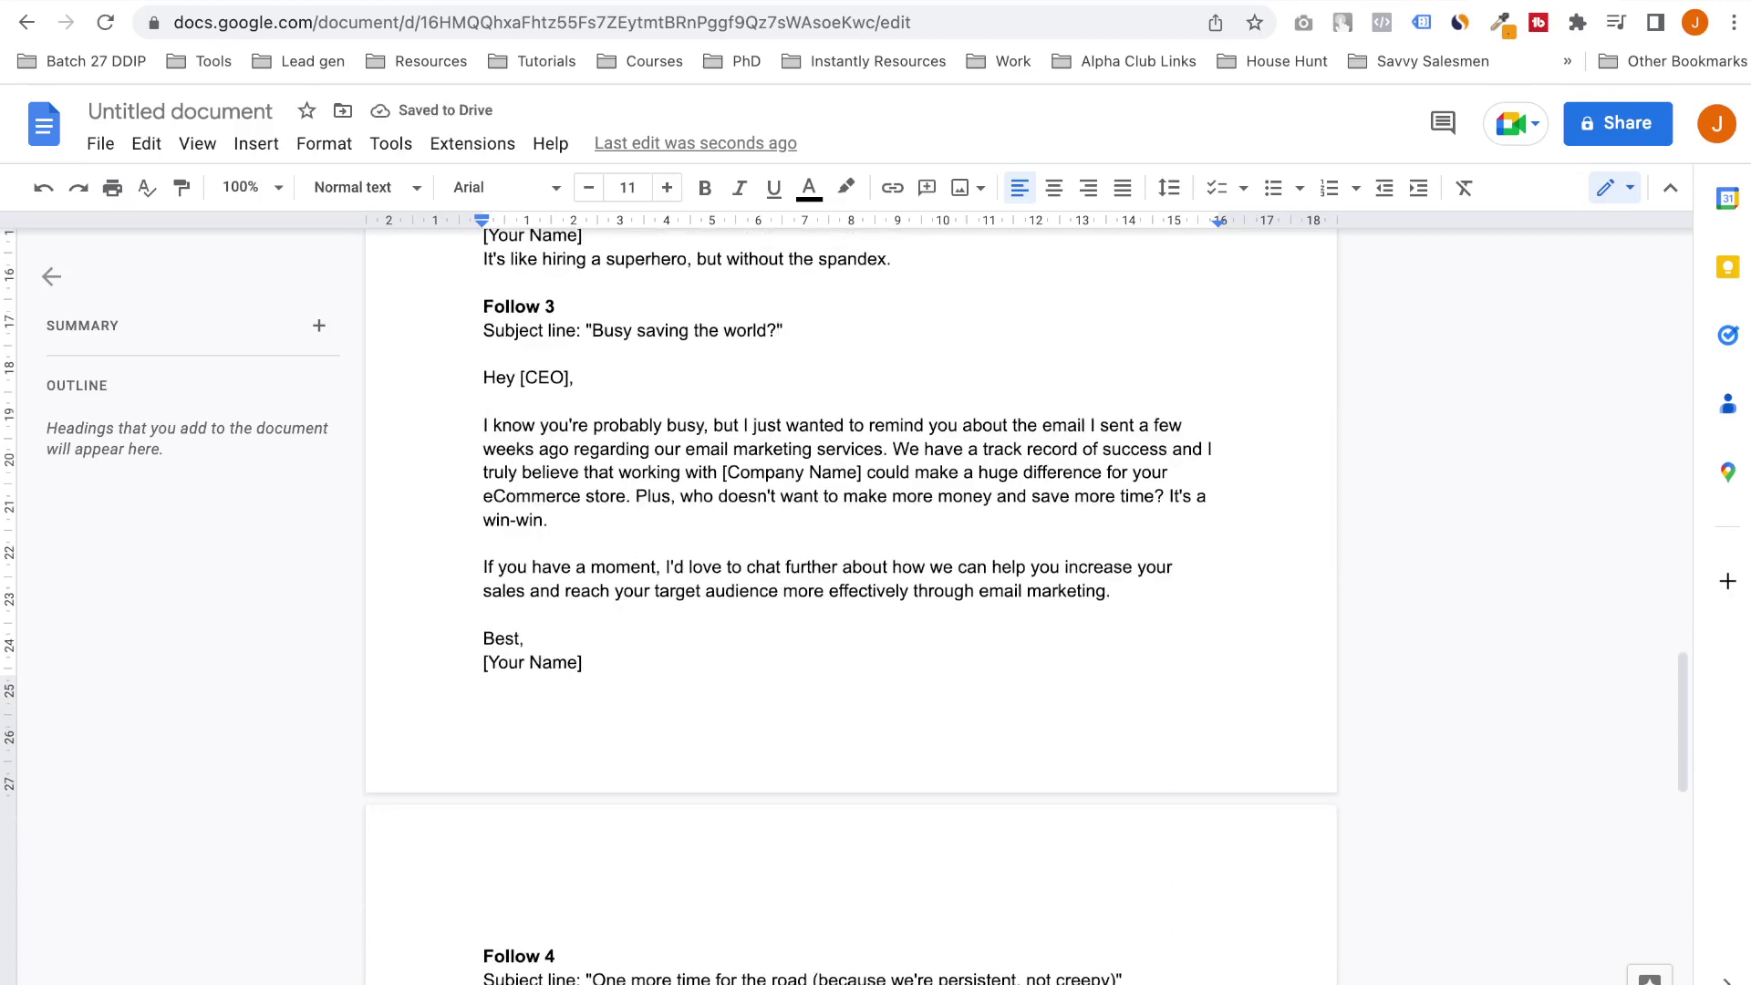
left_click(894, 448)
key("Return")
key("Return")
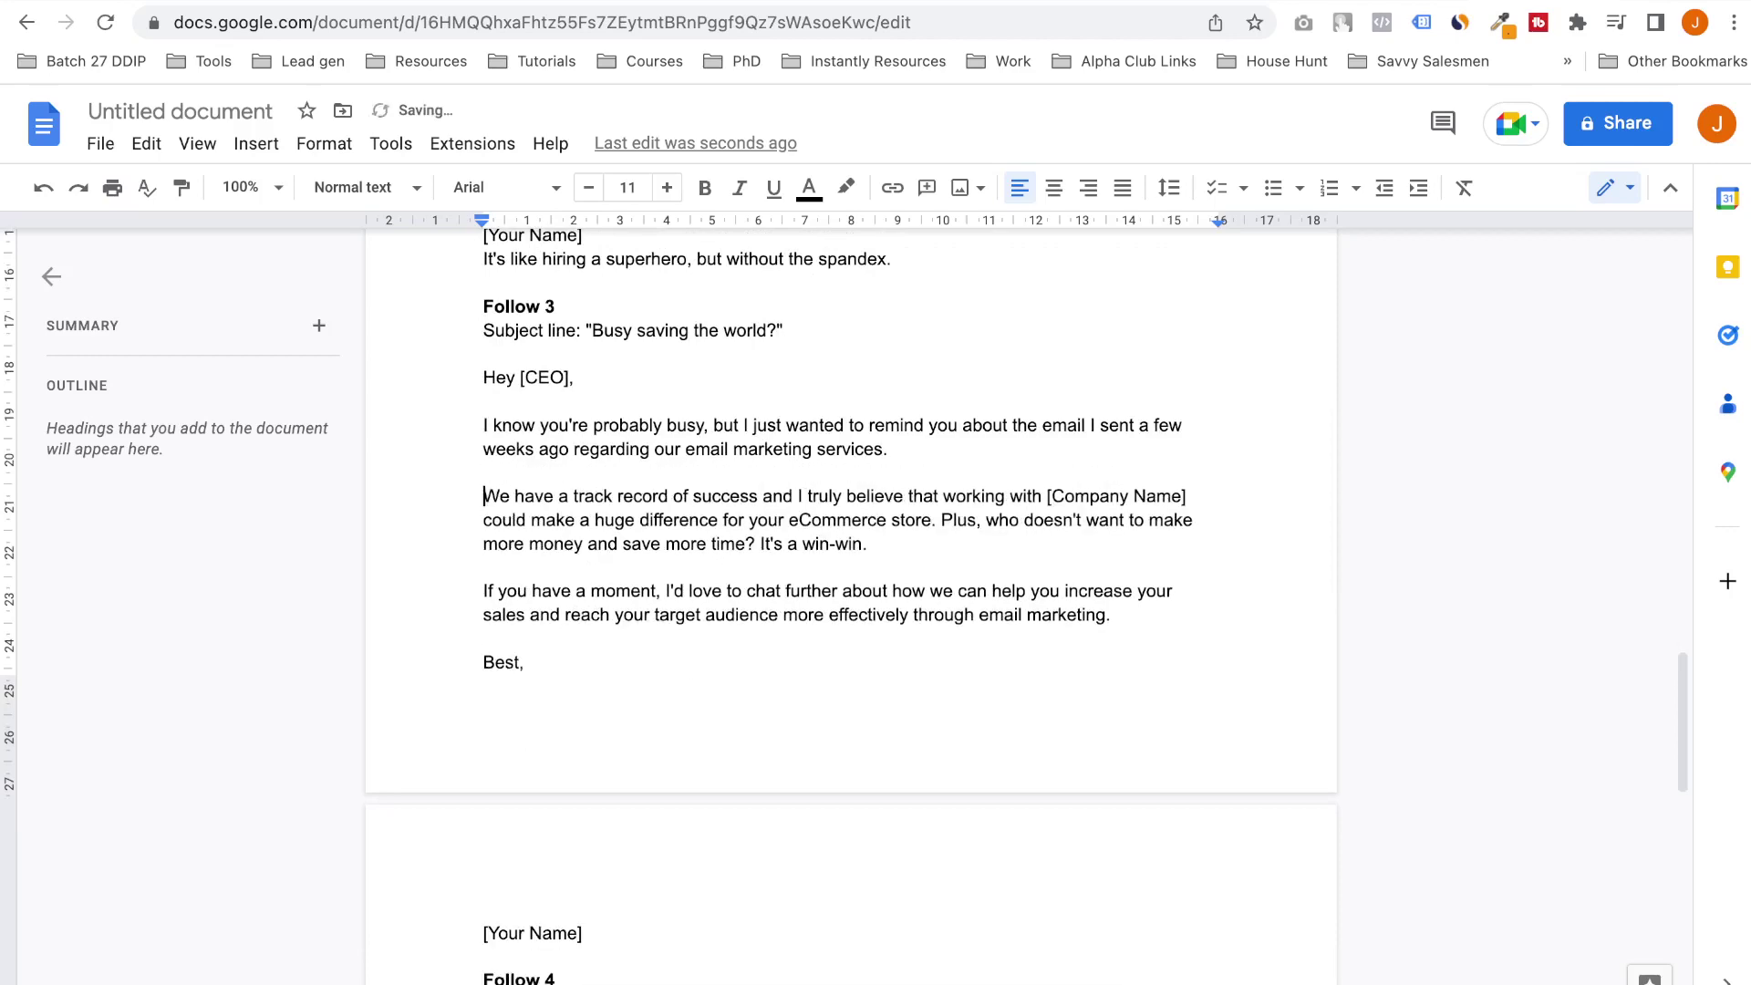
Start a new paragraph at "We've had great success with previous clients" in the Follow 4 email
left_click_drag(484, 591, 1120, 615)
scroll(1119, 616, "down", 4)
scroll(848, 602, "down", 1)
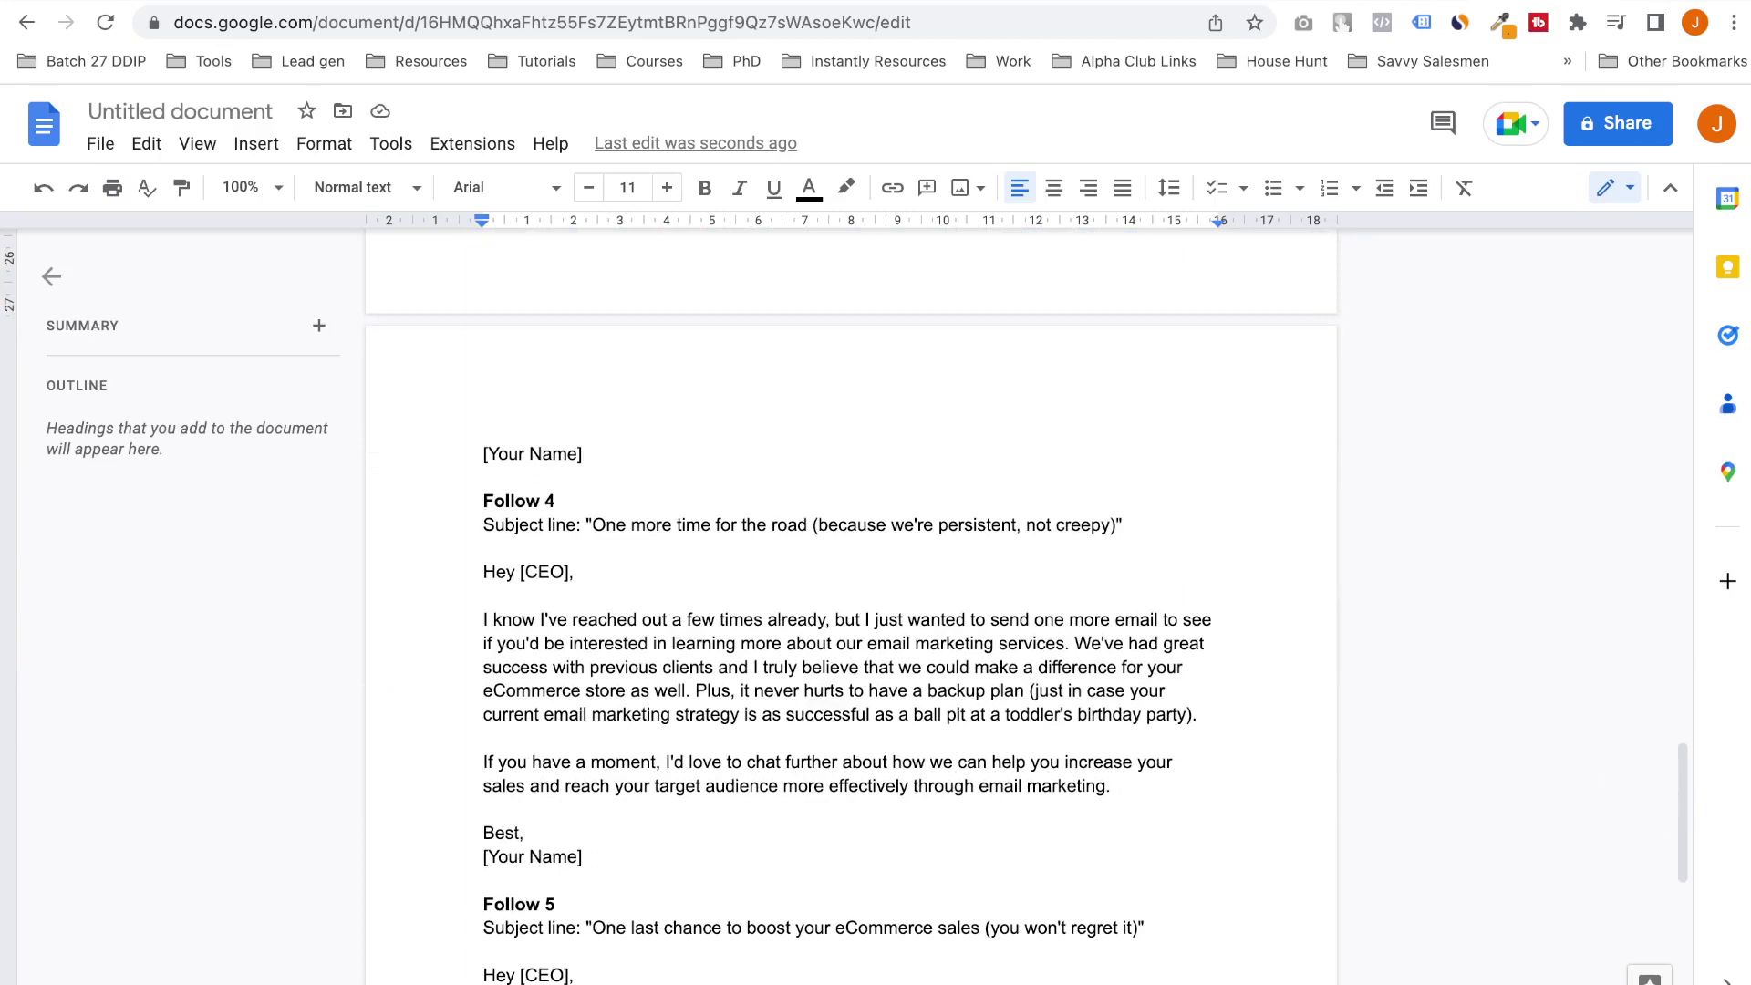
scroll(848, 602, "down", 1)
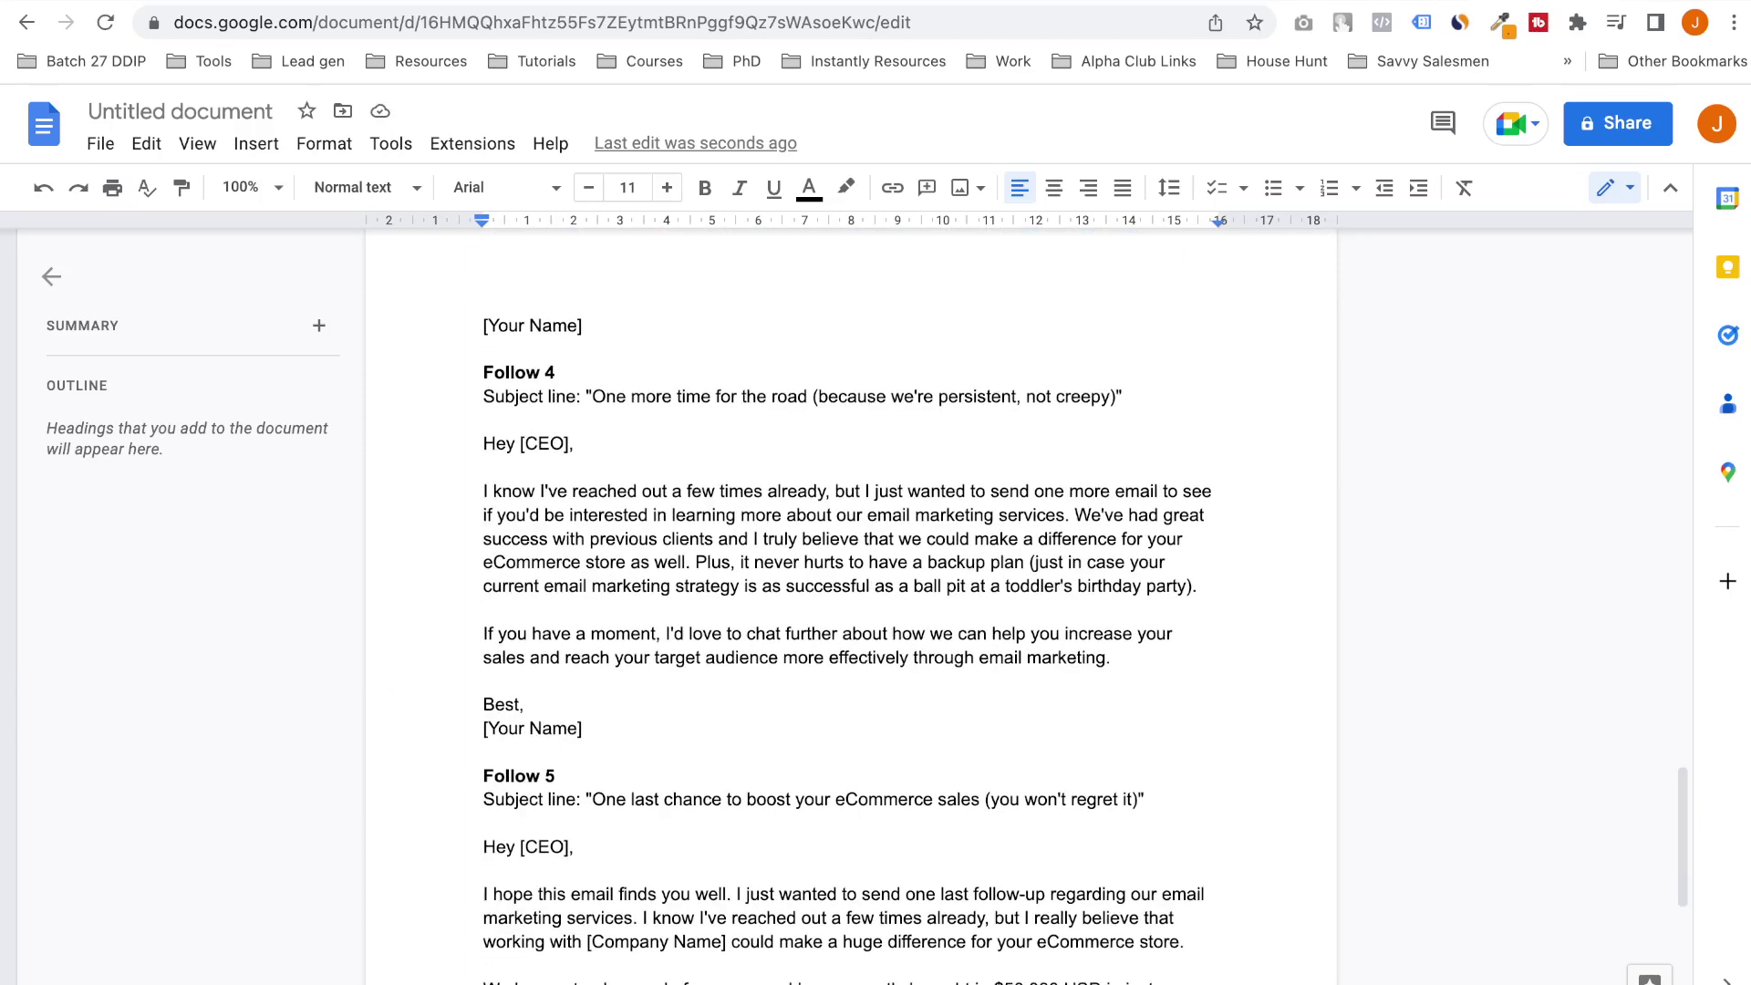
key("Return")
key("Return")
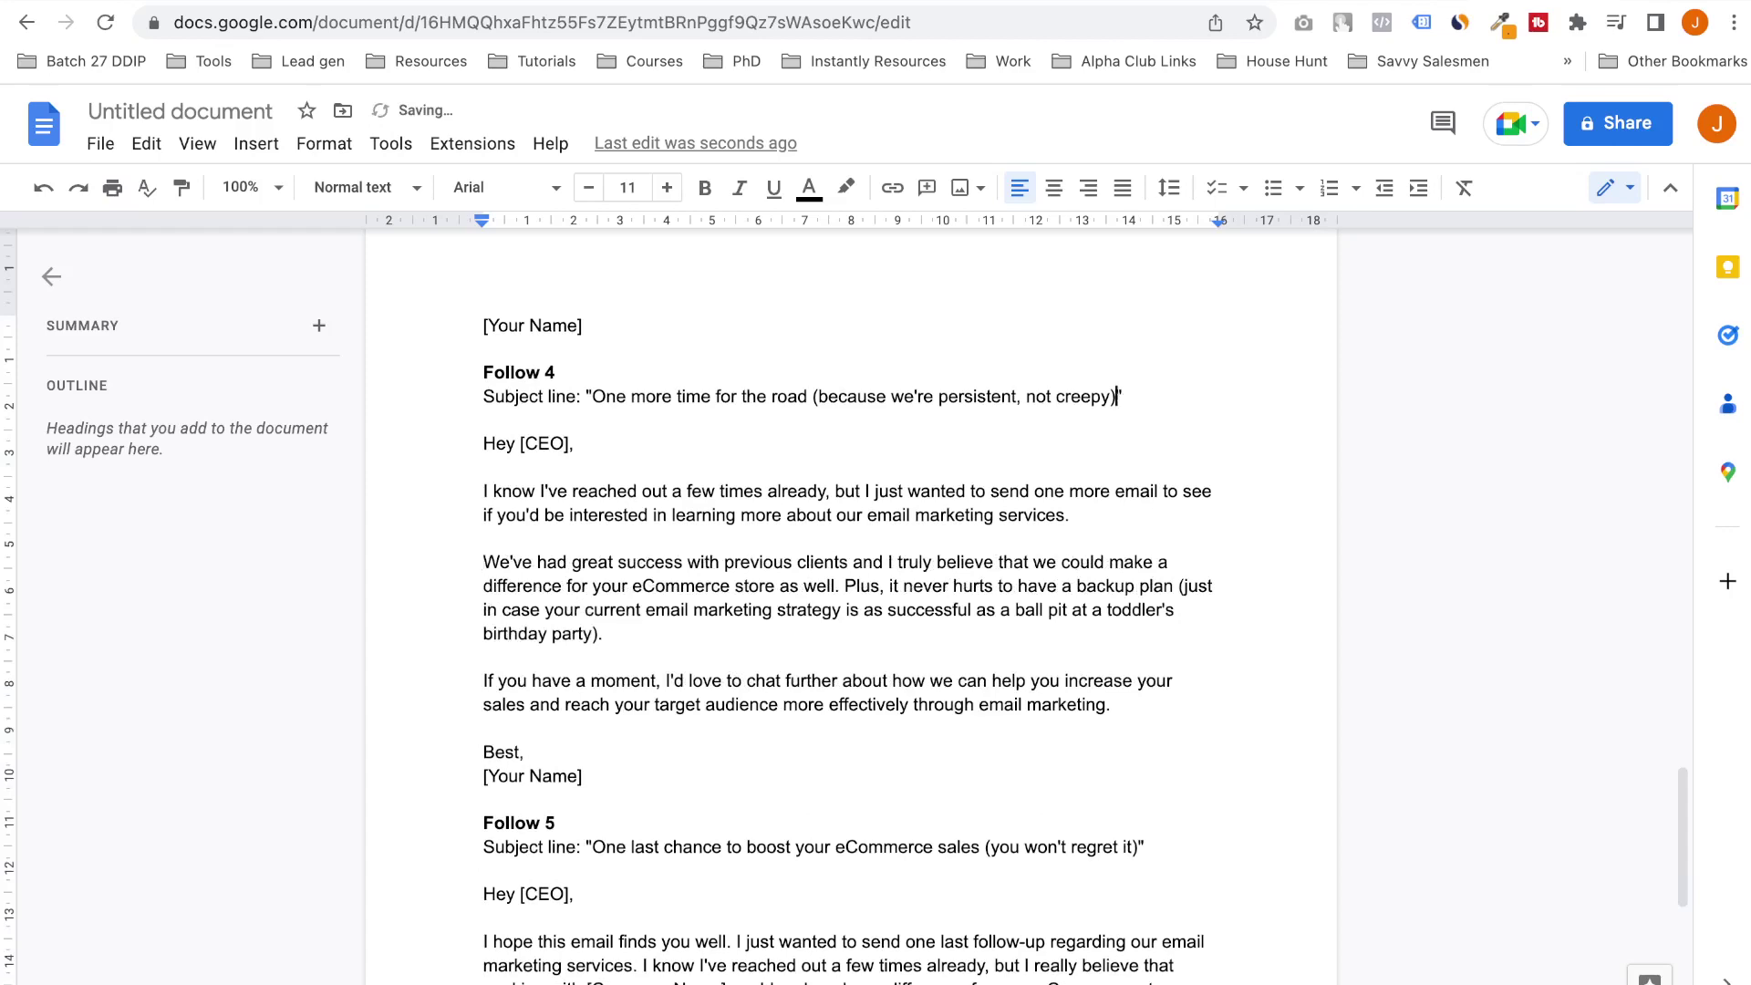
Delete "(because we're persistent, not creepy)" from the Follow 4 subject line and start a new paragraph at "Plus, it never hurts"
left_click_drag(1115, 395, 808, 395)
key("BackSpace")
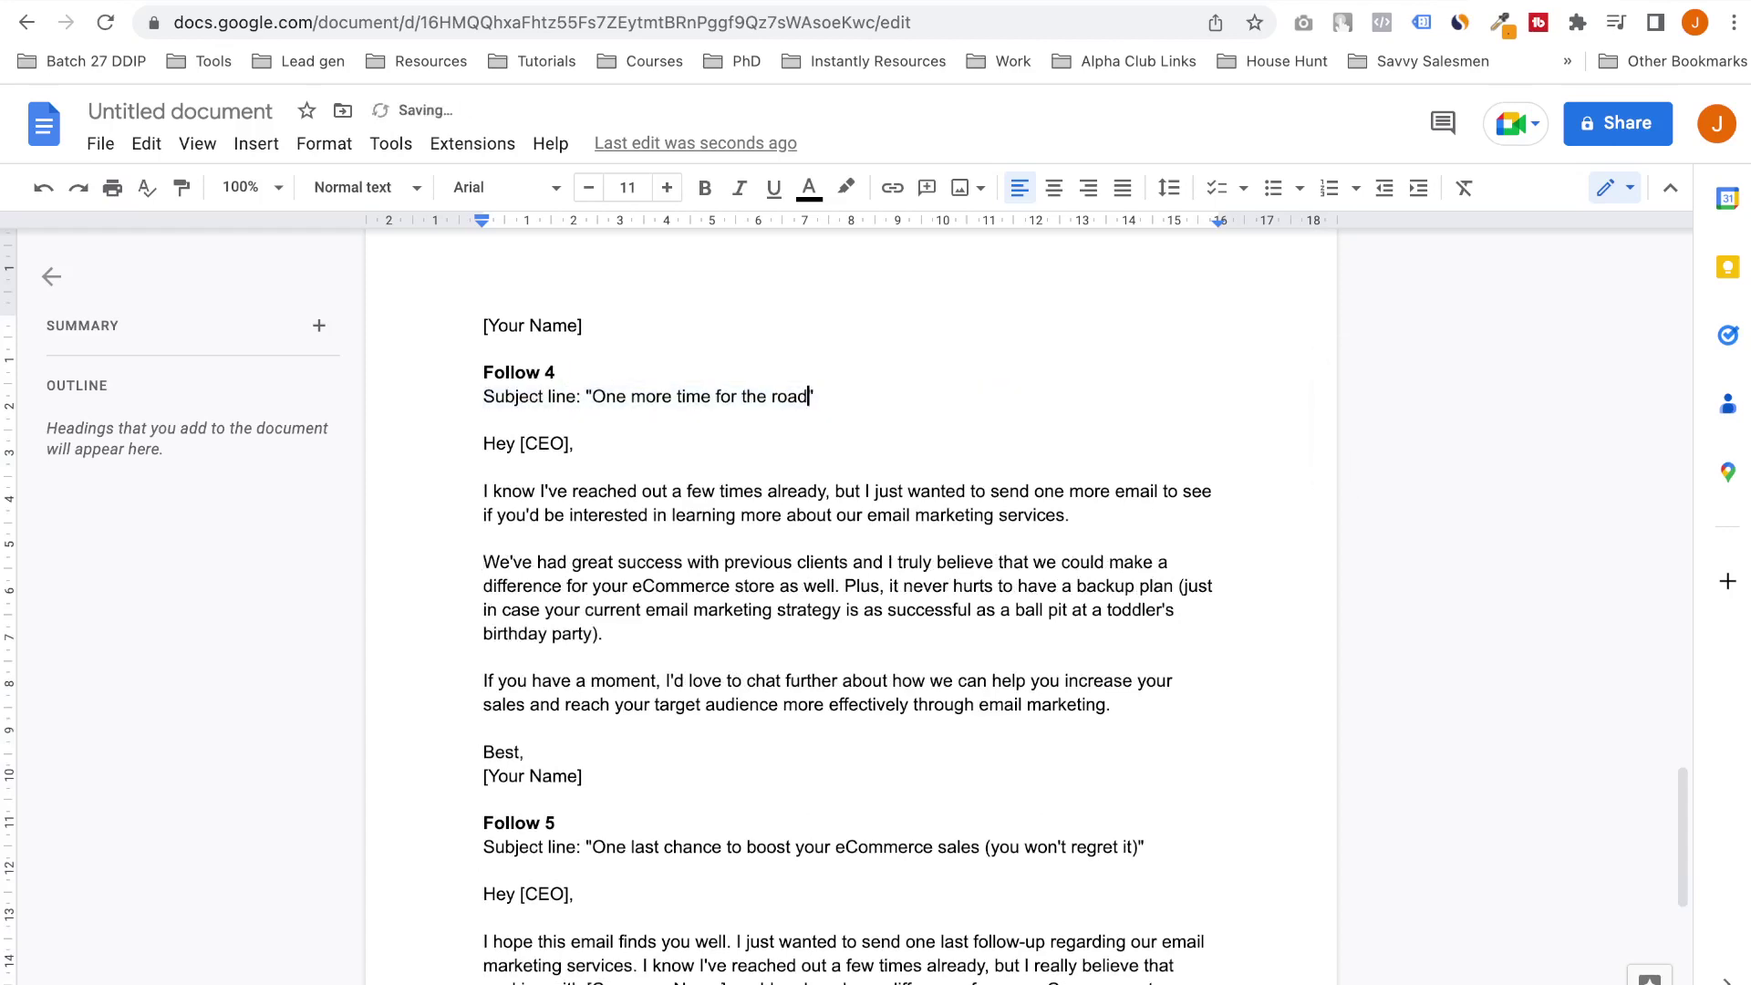
scroll(848, 602, "down", 5)
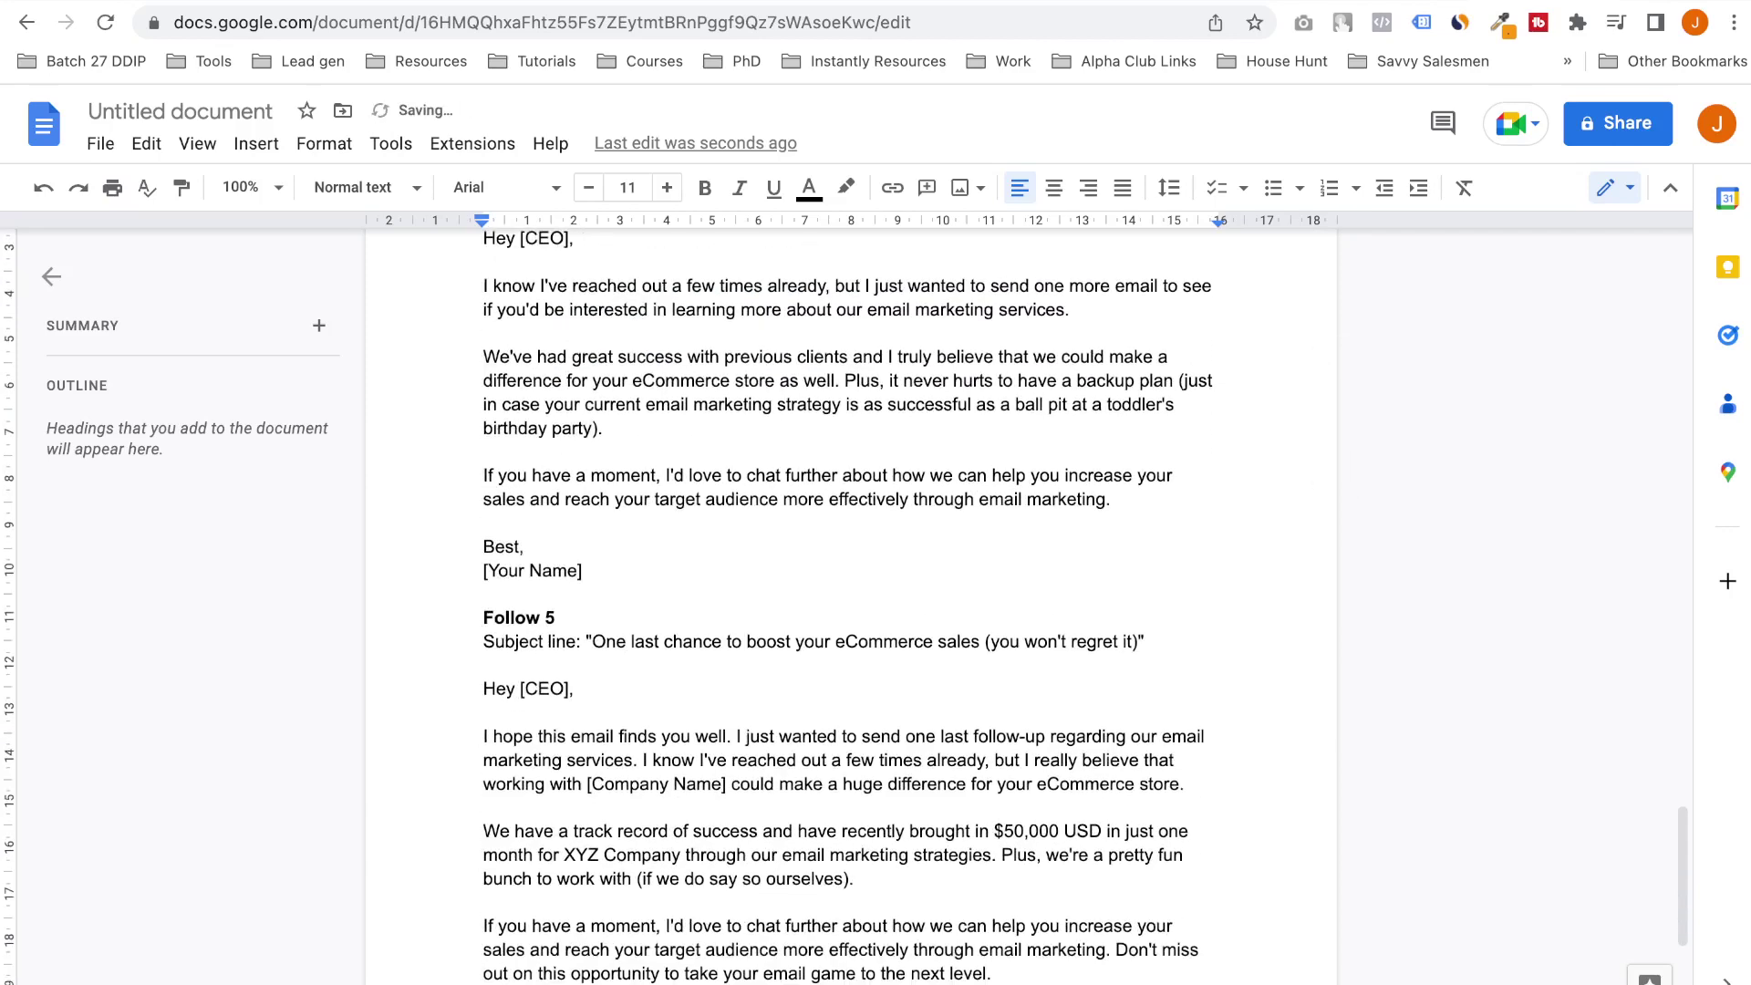
key("Return")
key("Return")
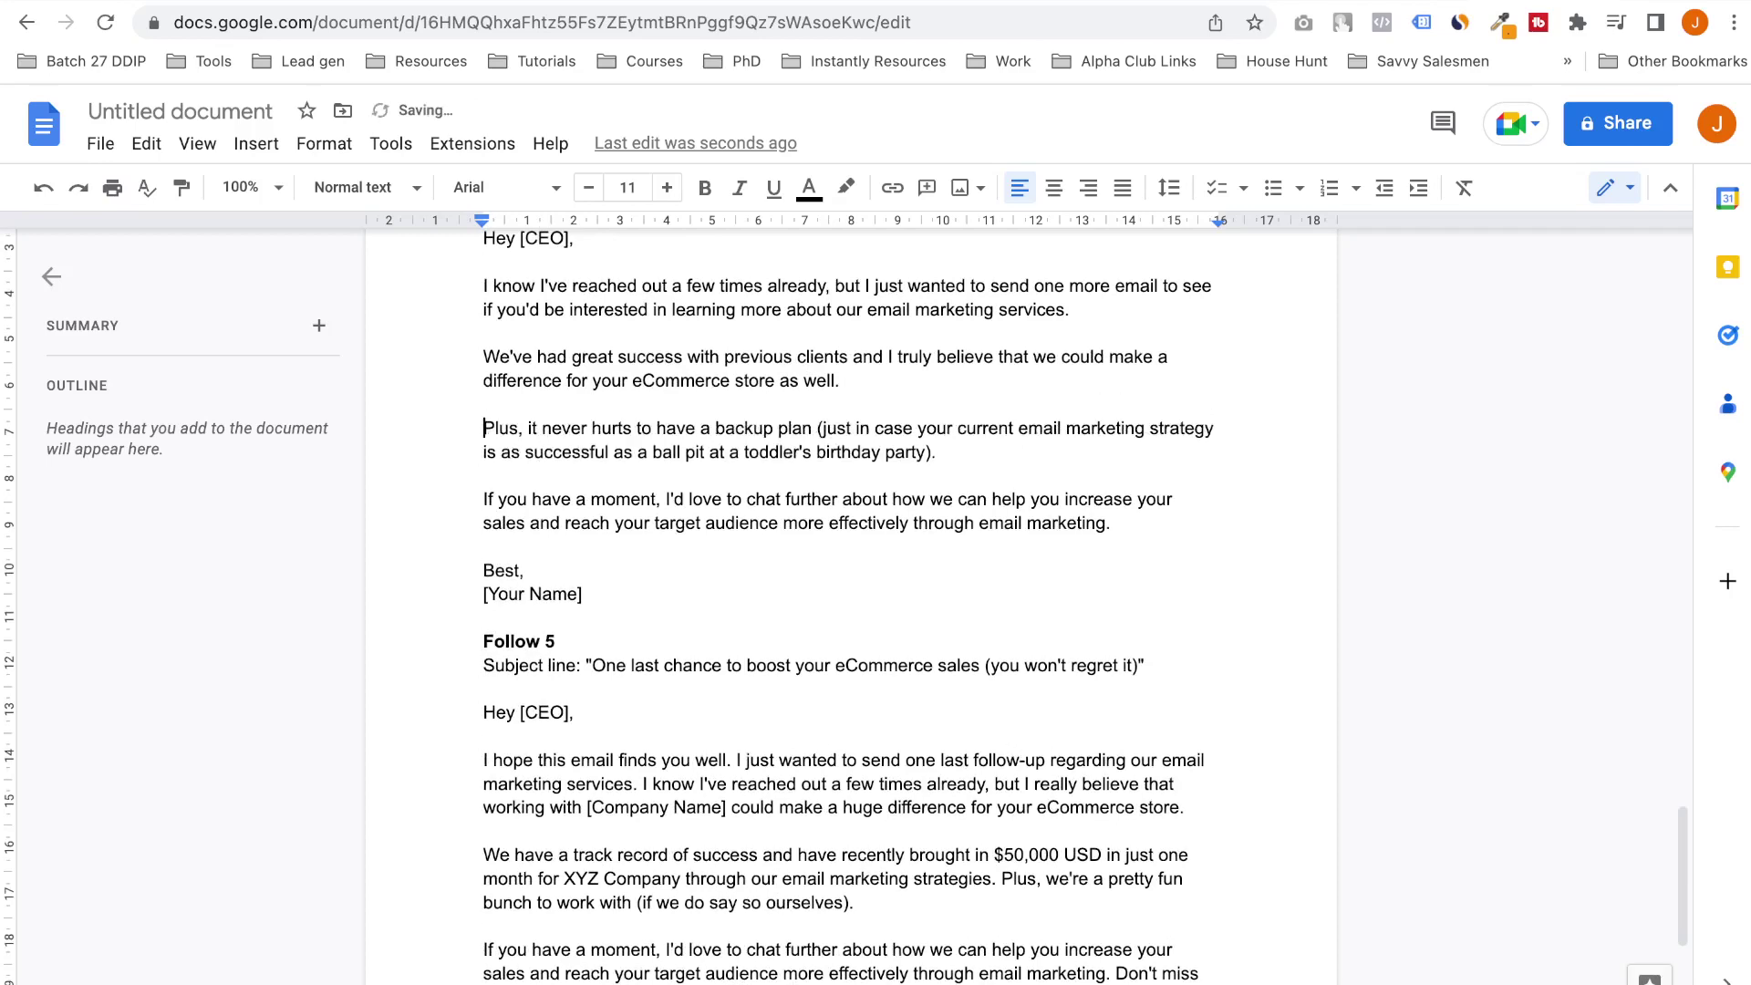
Review the Follow 4 body, checking the opening, the backup plan joke and the closing invitation to chat
scroll(848, 602, "up", 1)
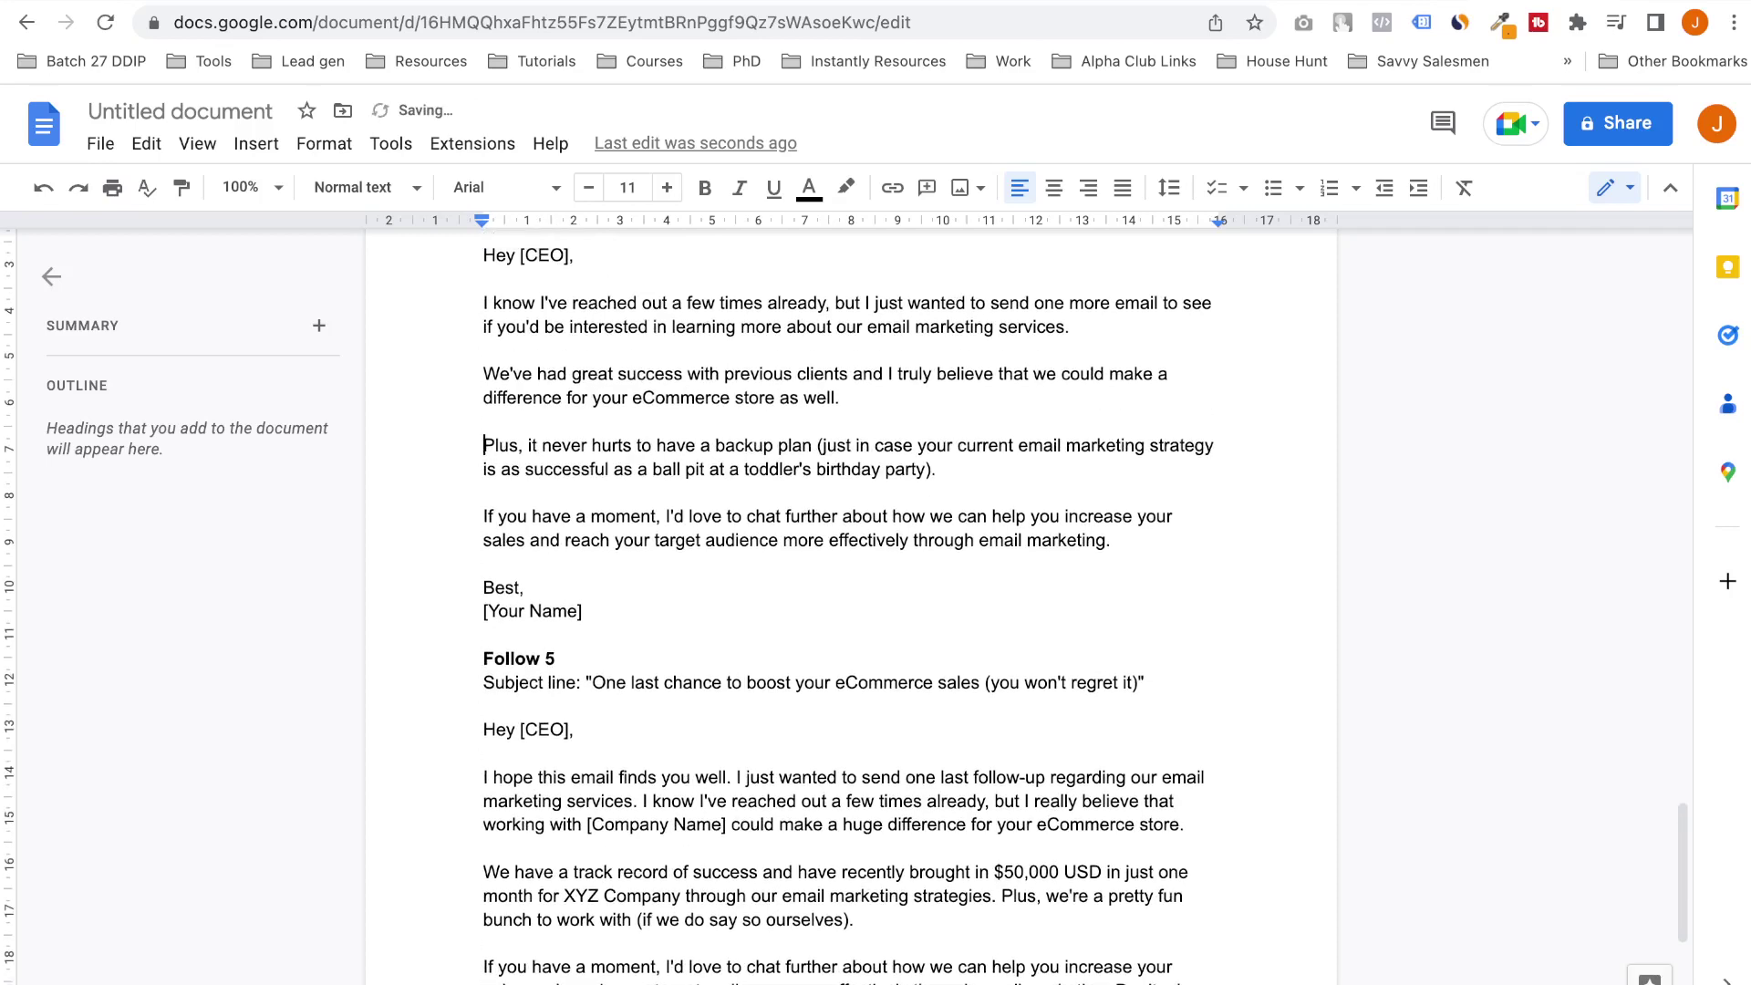
scroll(848, 602, "up", 1)
left_click_drag(484, 346, 1084, 370)
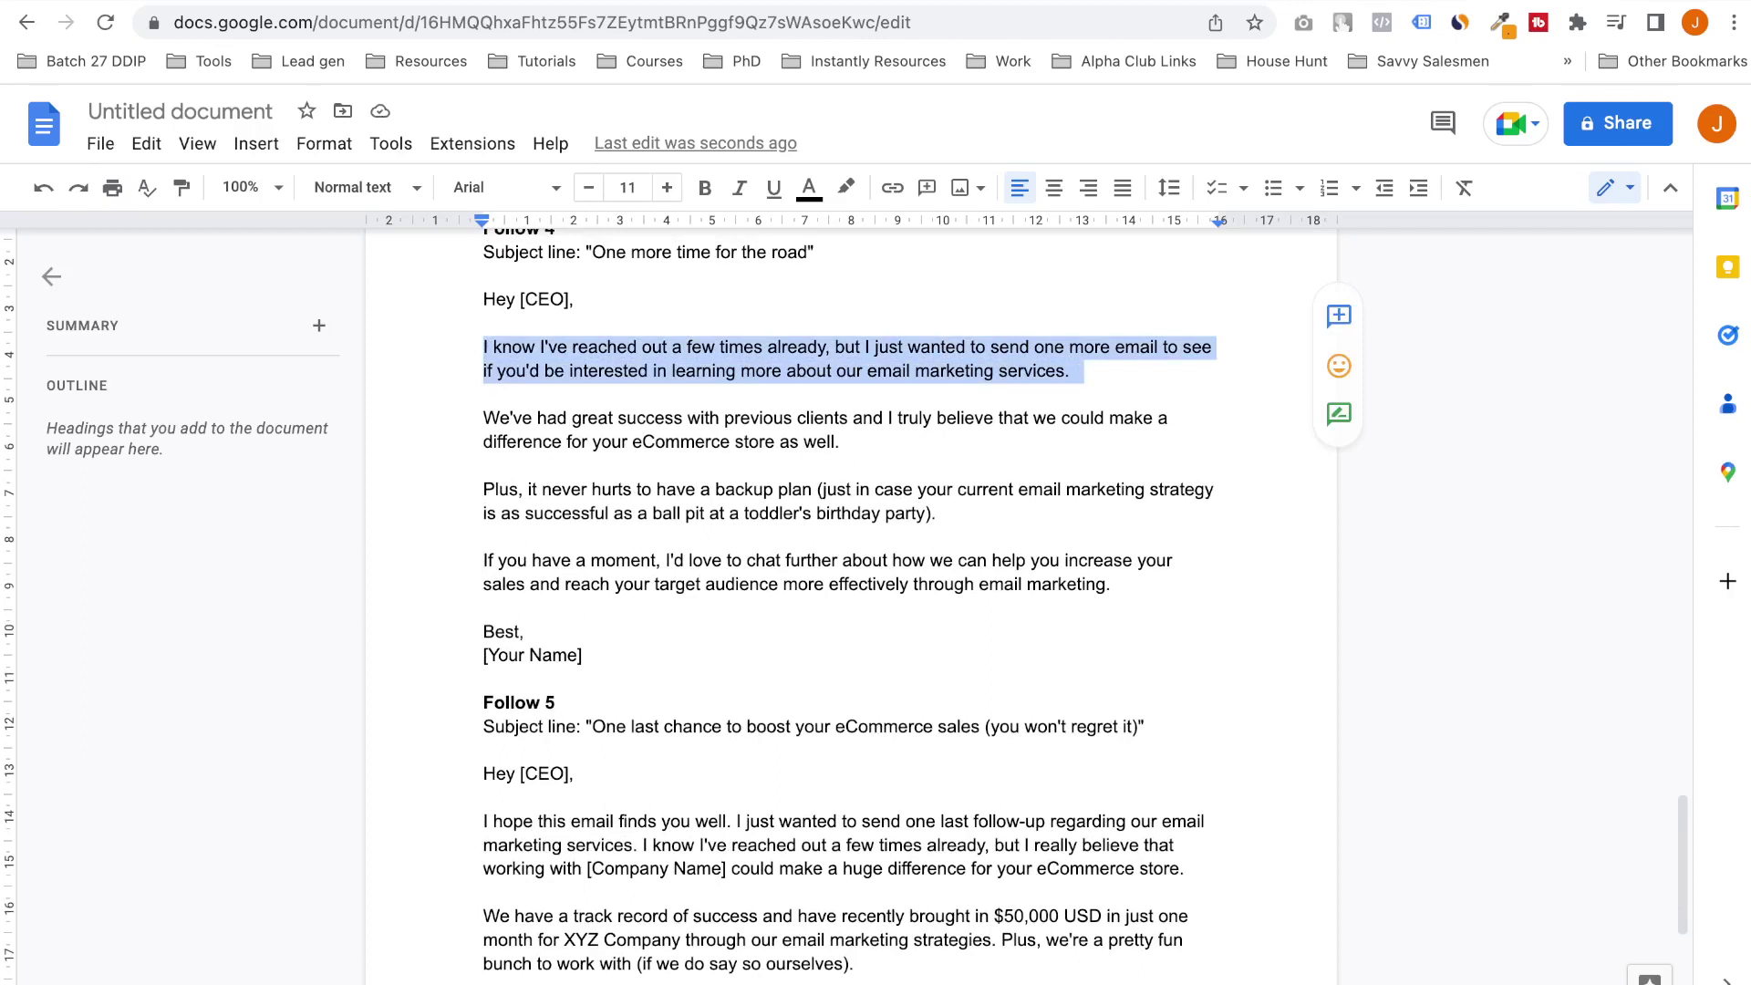
left_click_drag(483, 488, 944, 513)
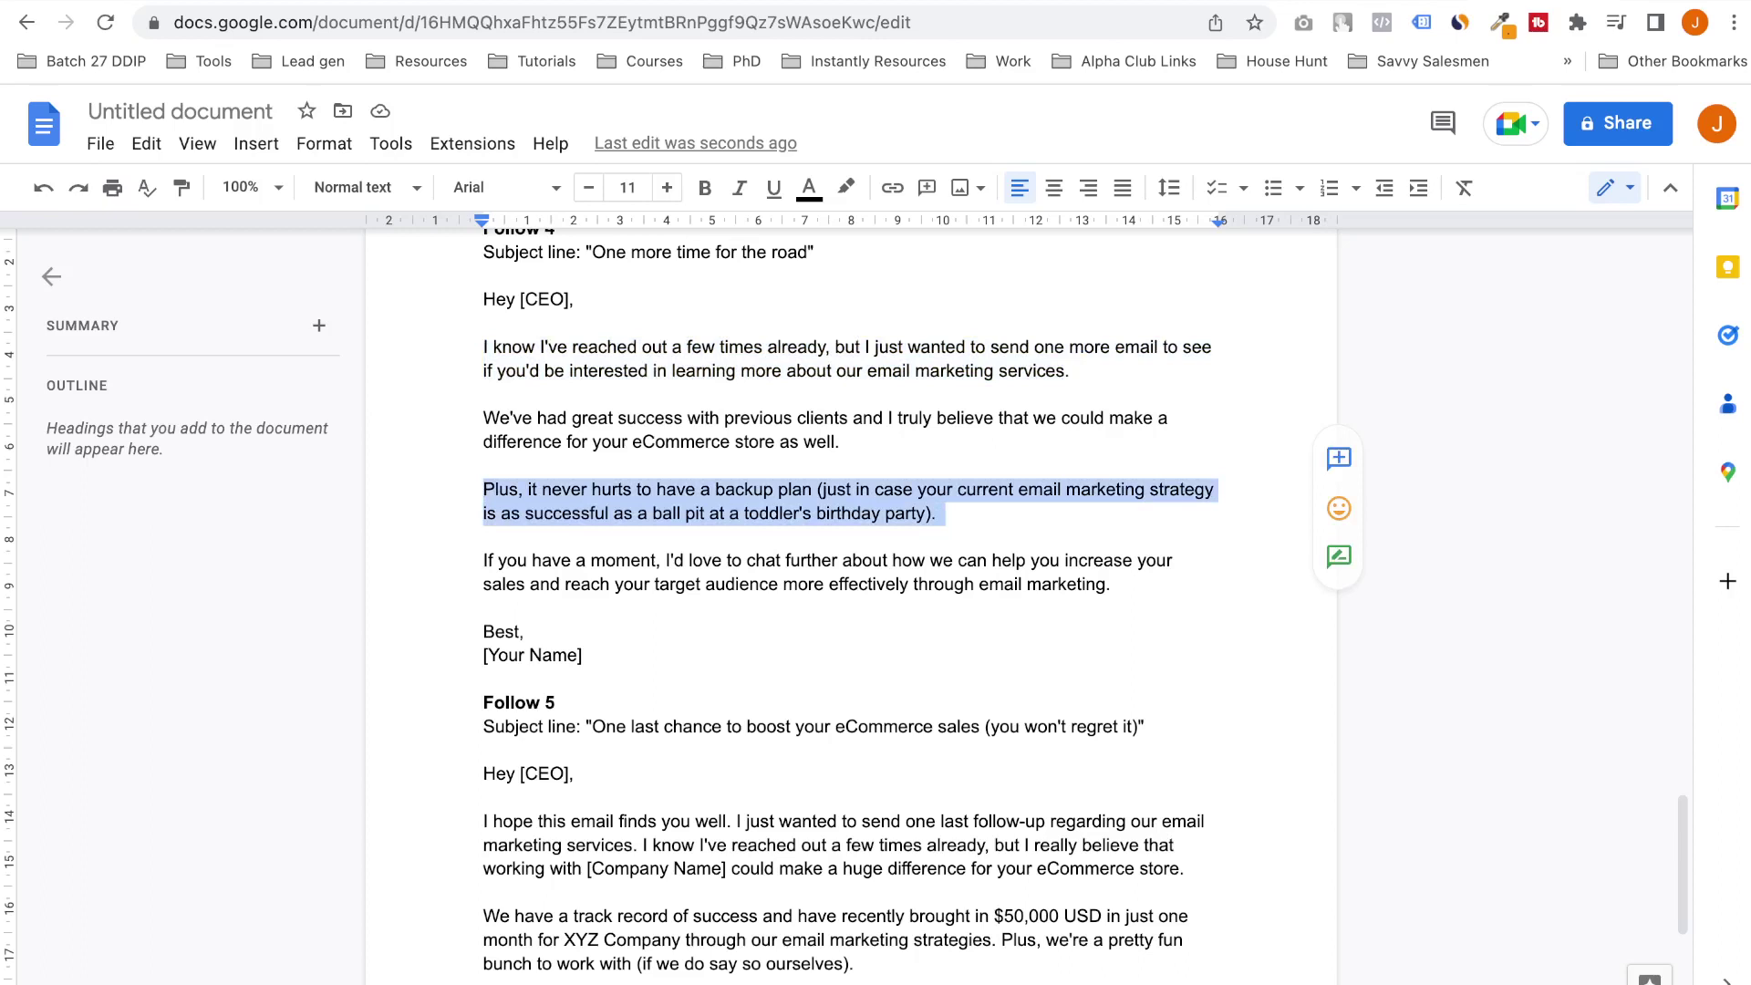
left_click(886, 514)
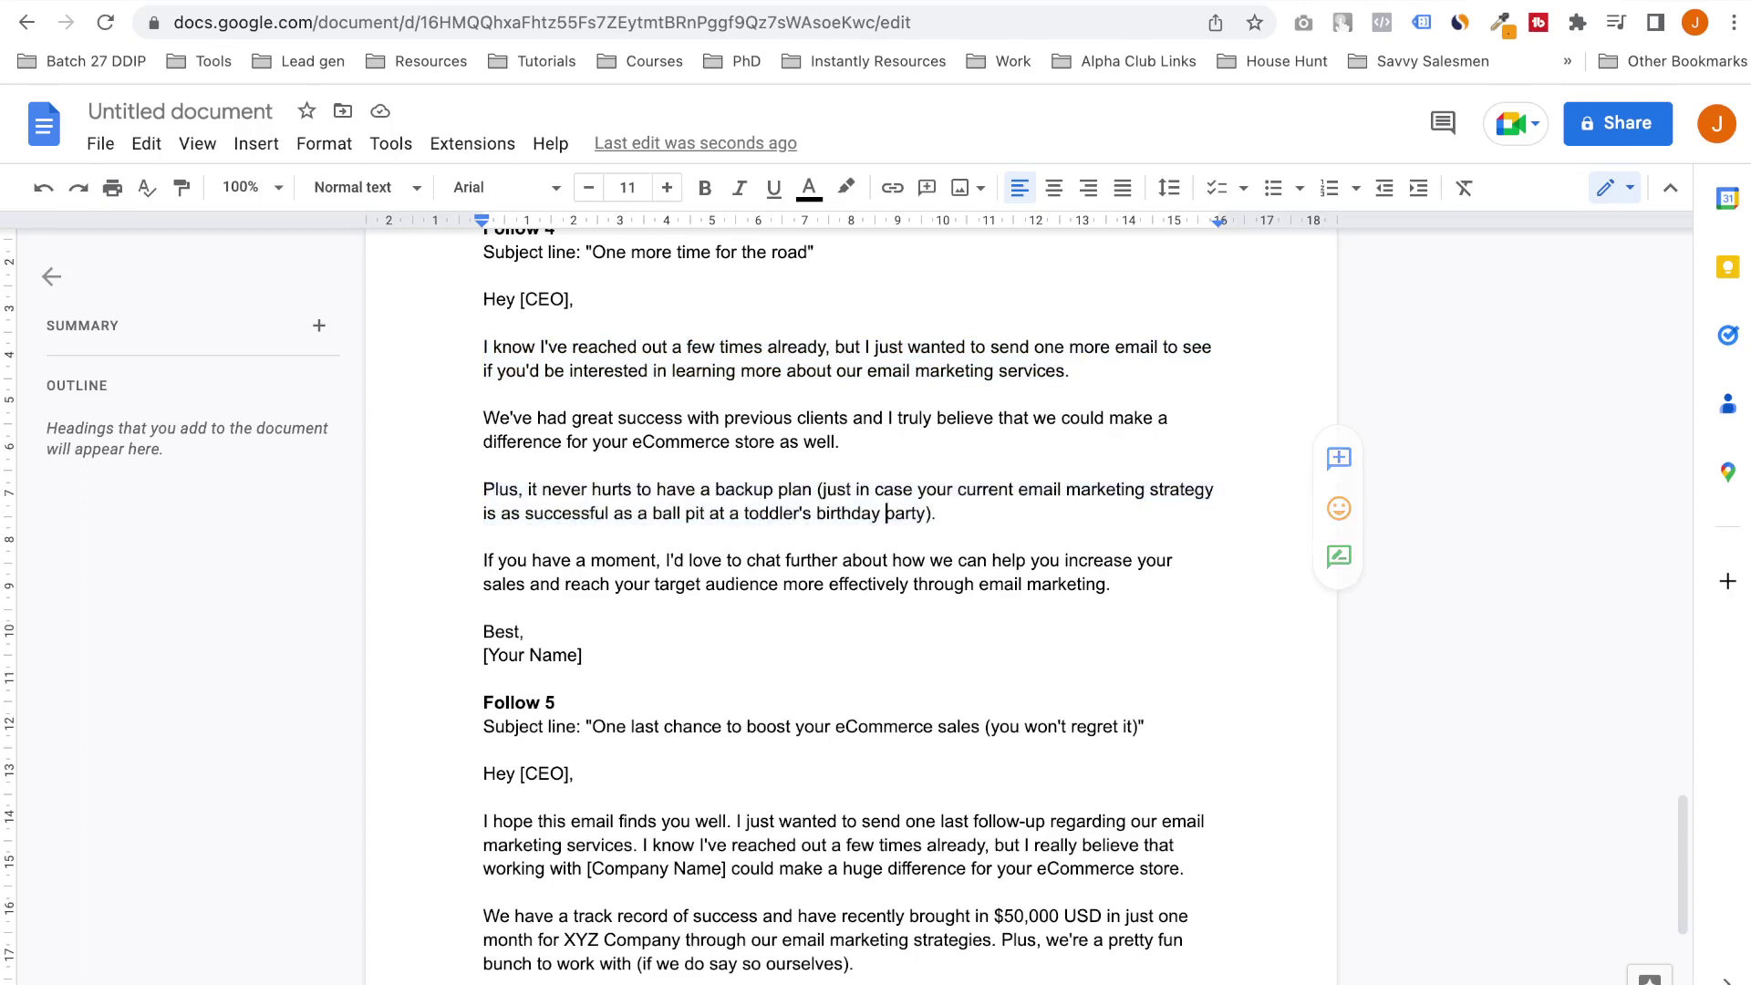
scroll(885, 514, "down", 1)
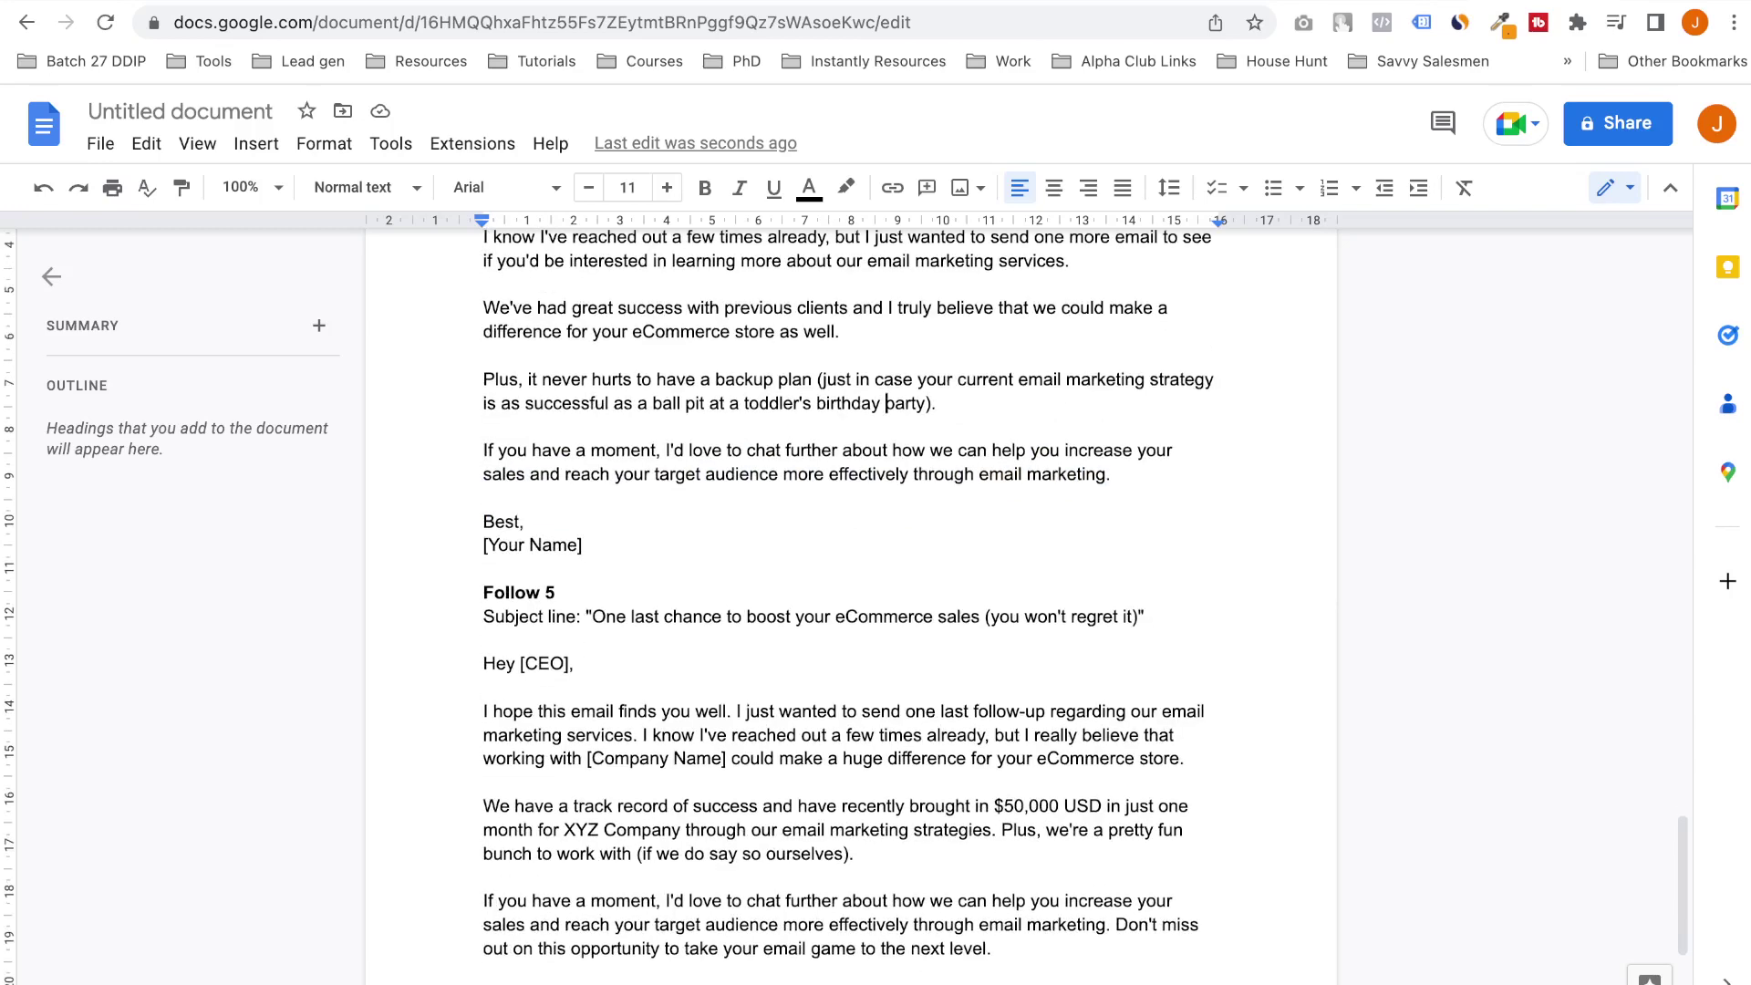
left_click_drag(483, 449, 1118, 474)
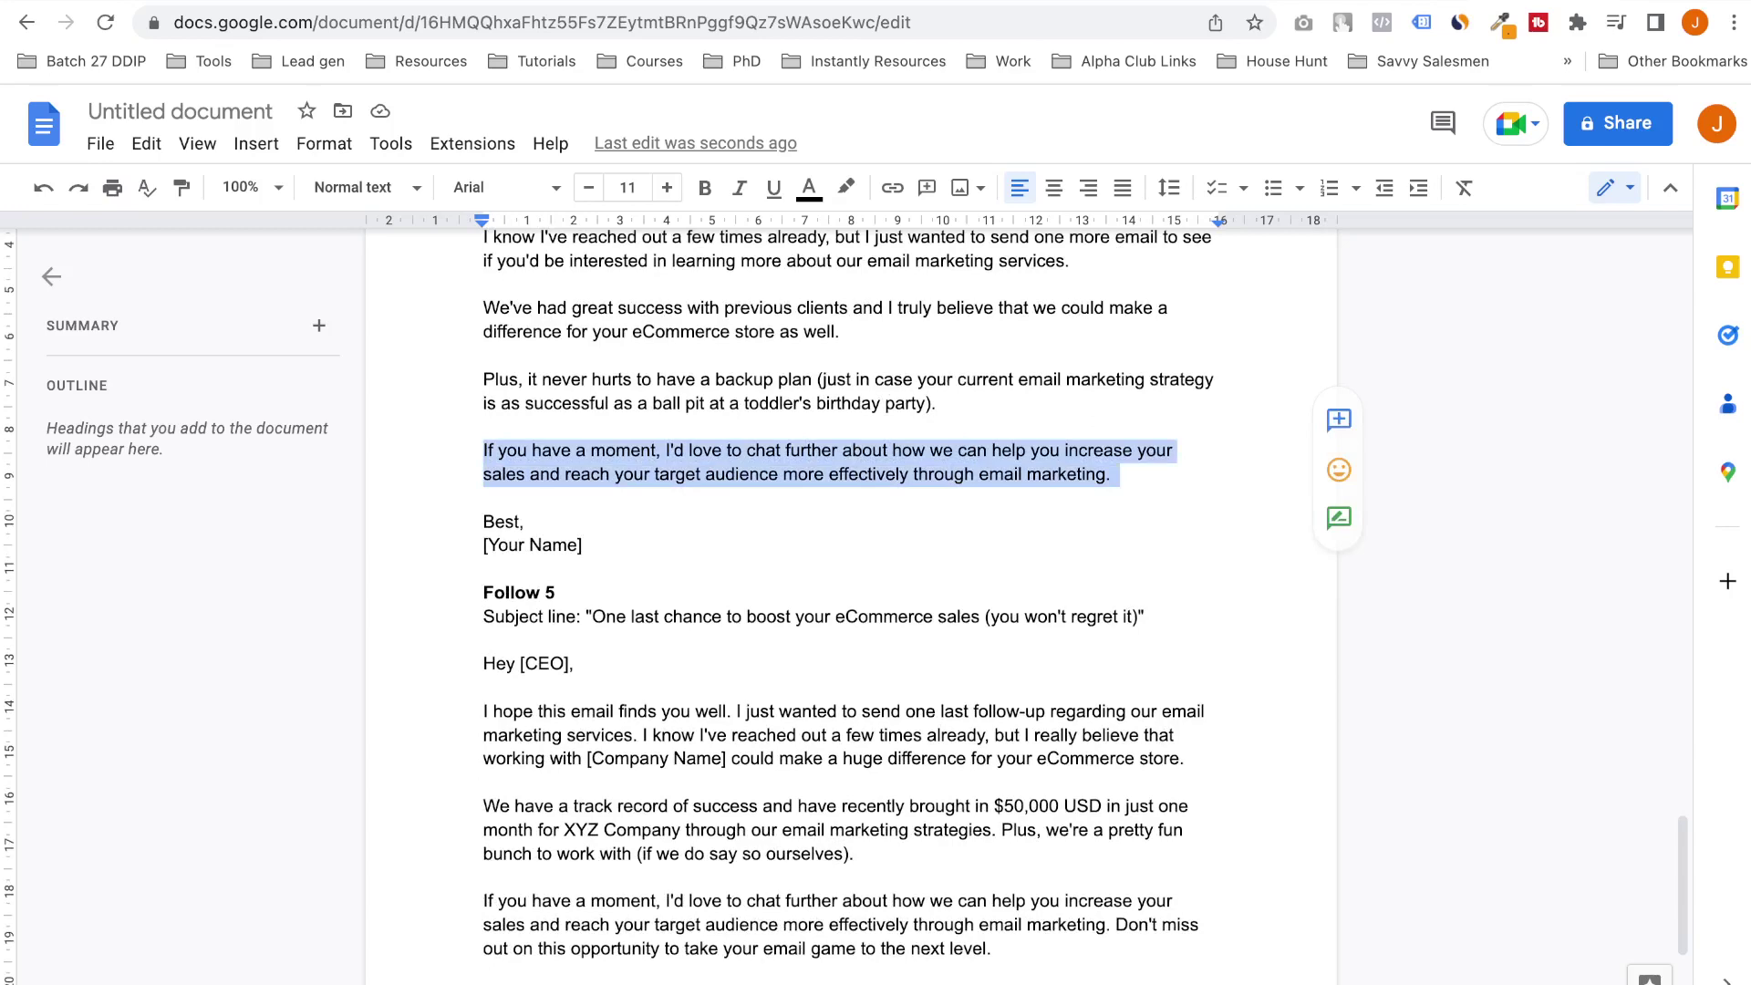
scroll(922, 597, "down", 1)
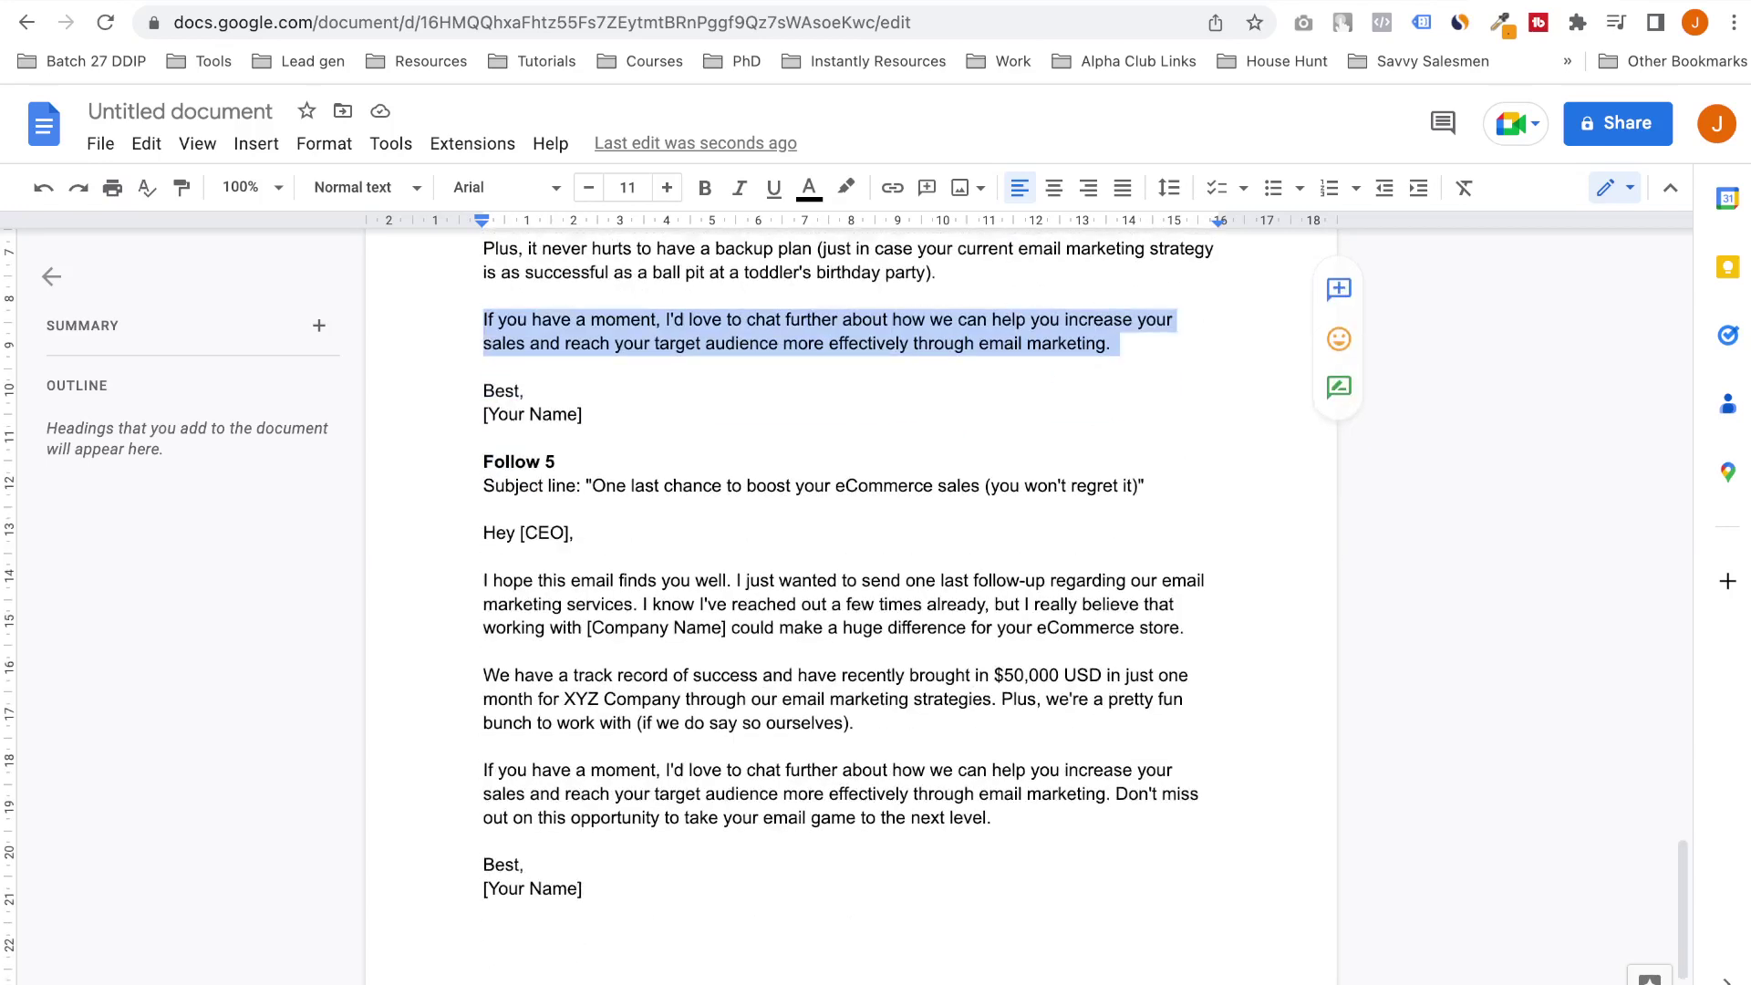
Start a new paragraph at "I know I've reached out a few times already" in the Follow 5 email
left_click_drag(483, 486, 741, 485)
left_click(826, 485)
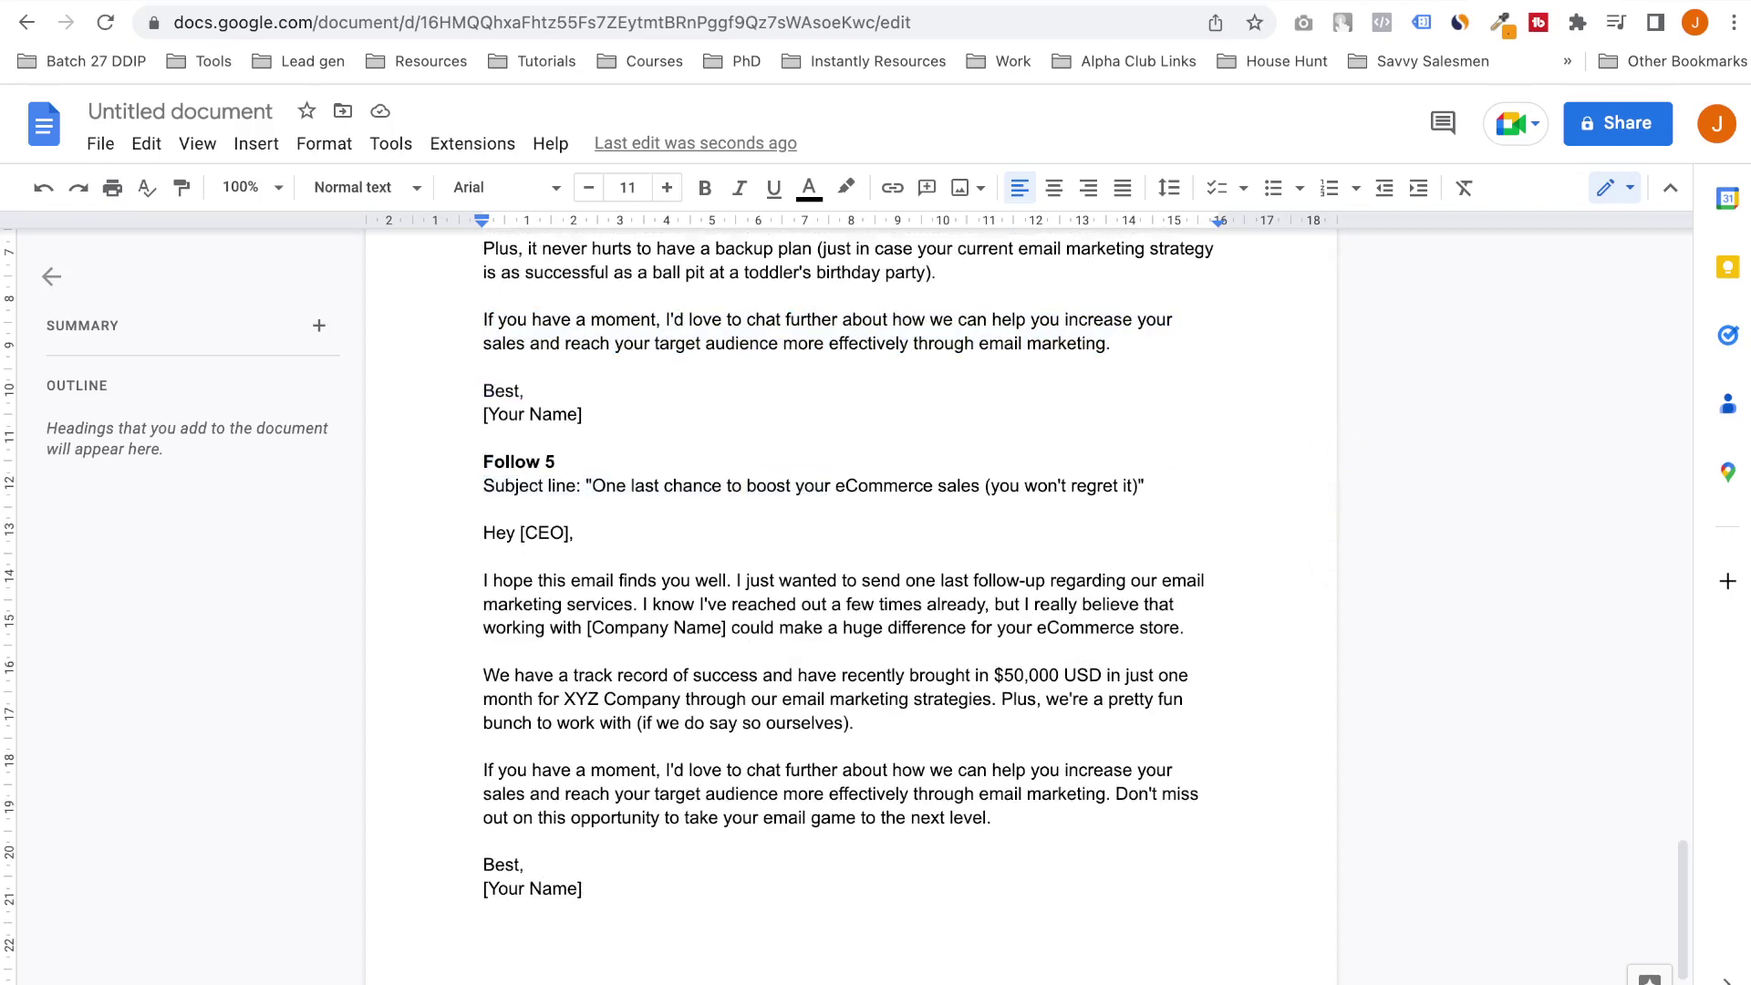
scroll(848, 593, "down", 2)
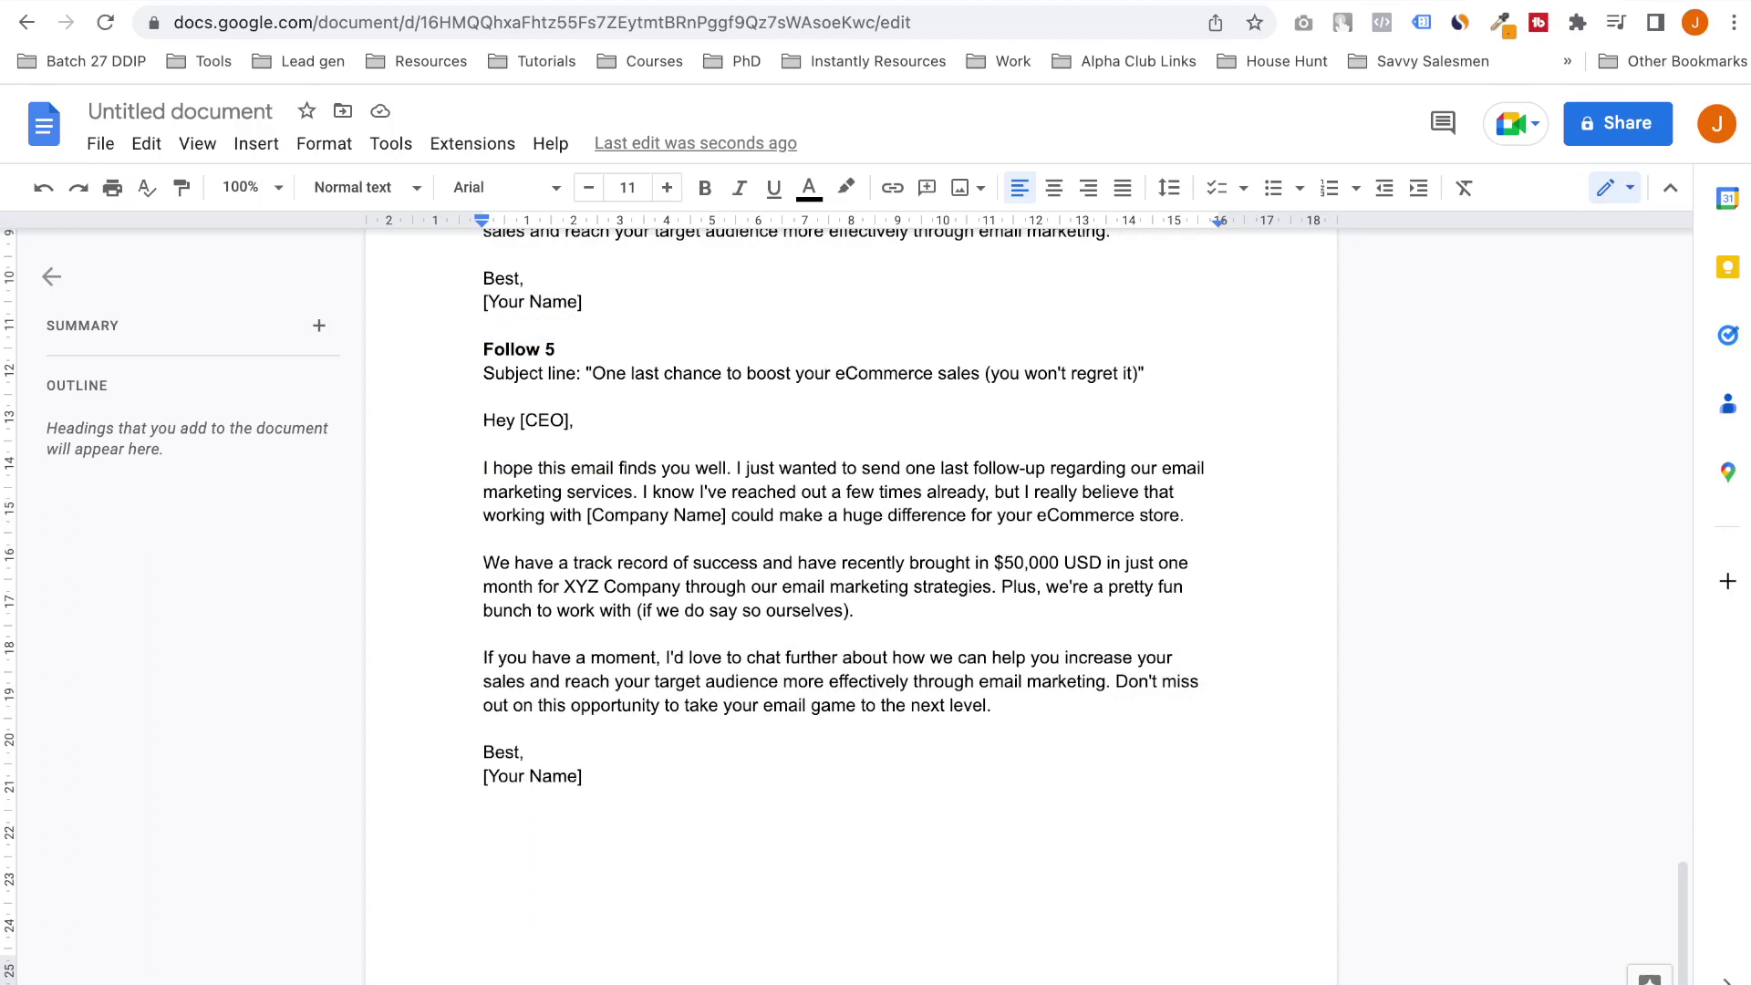
key("Return")
key("Return")
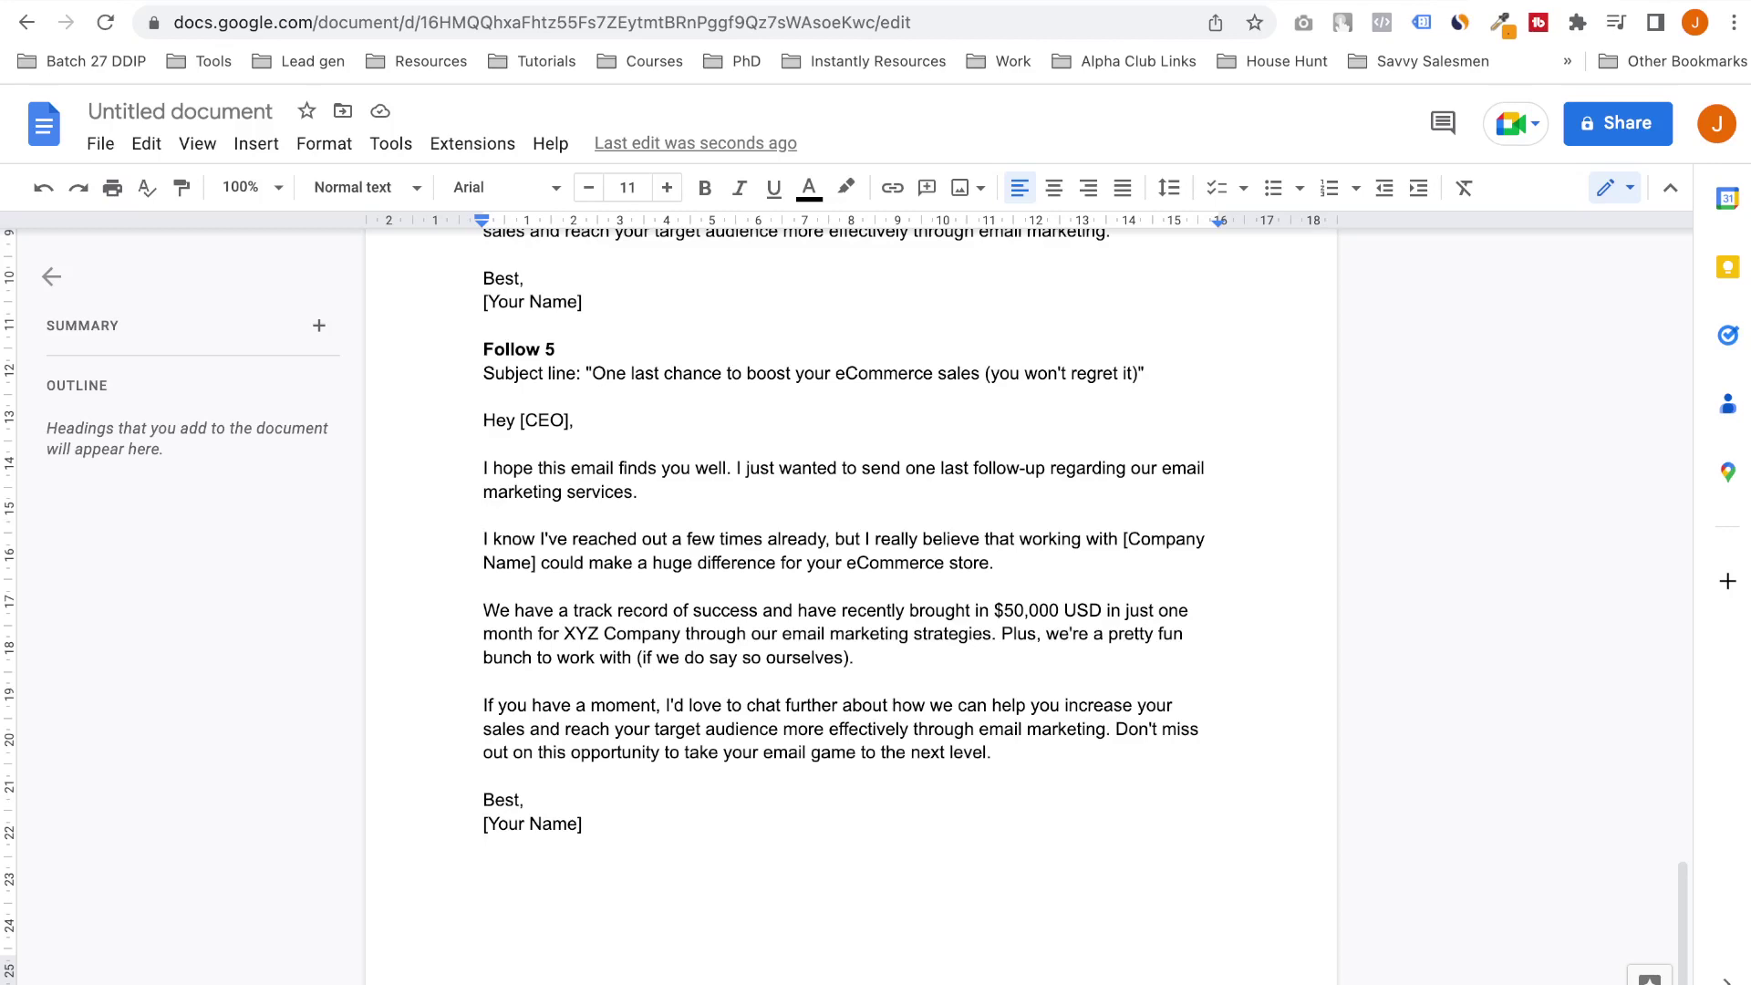
Replace the $50,000 XYZ Company paragraphs with case study placeholders: "CS 3" in Follow 5 and "CS 2" in Follow 2
left_click_drag(854, 658, 483, 609)
type("CS 3")
scroll(851, 606, "up", 10)
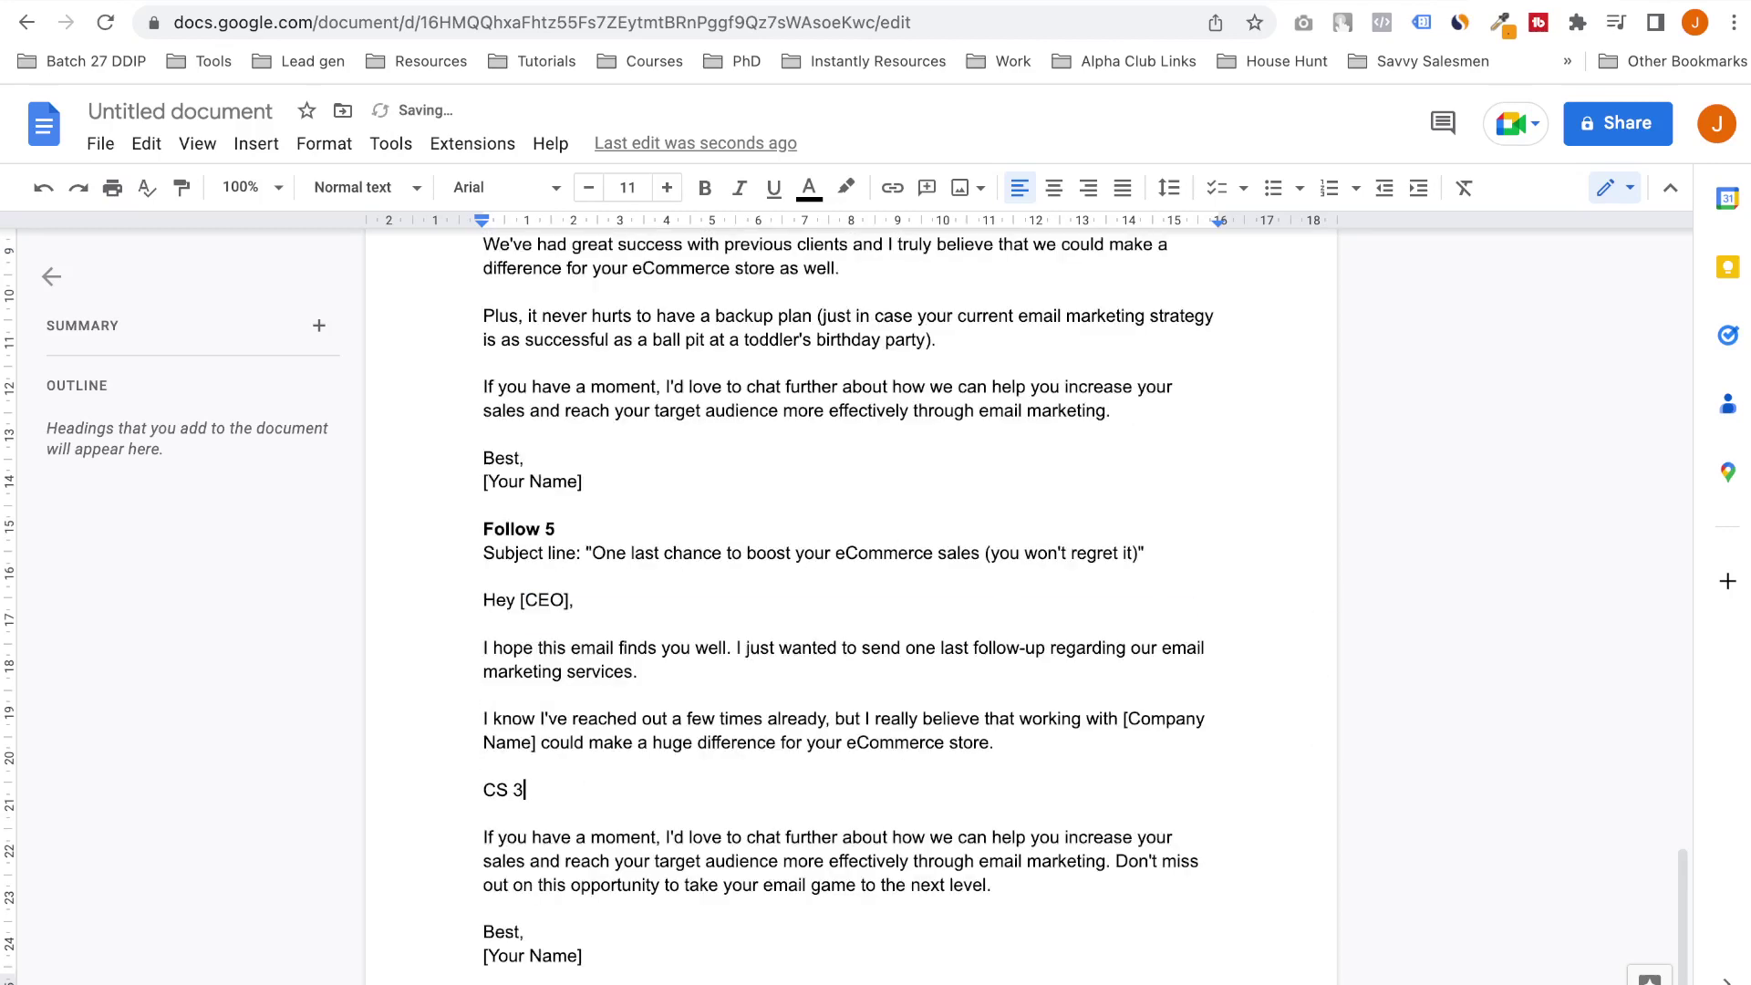
scroll(848, 547, "up", 5)
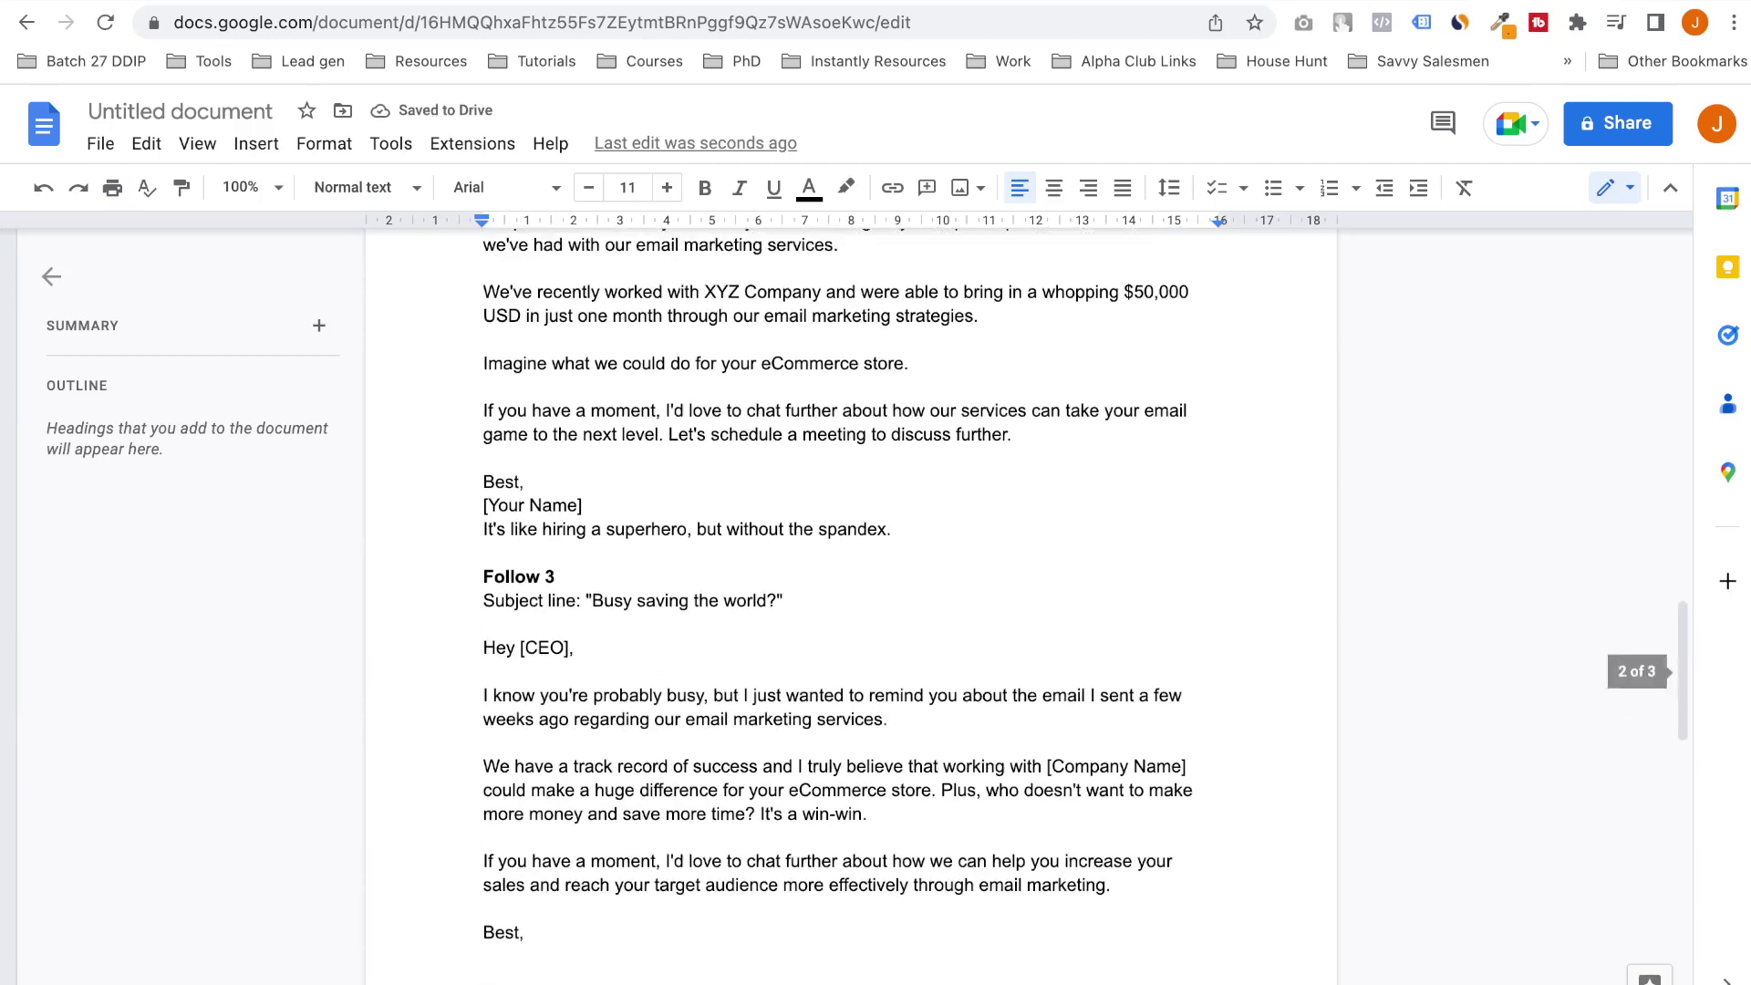
scroll(848, 547, "up", 1)
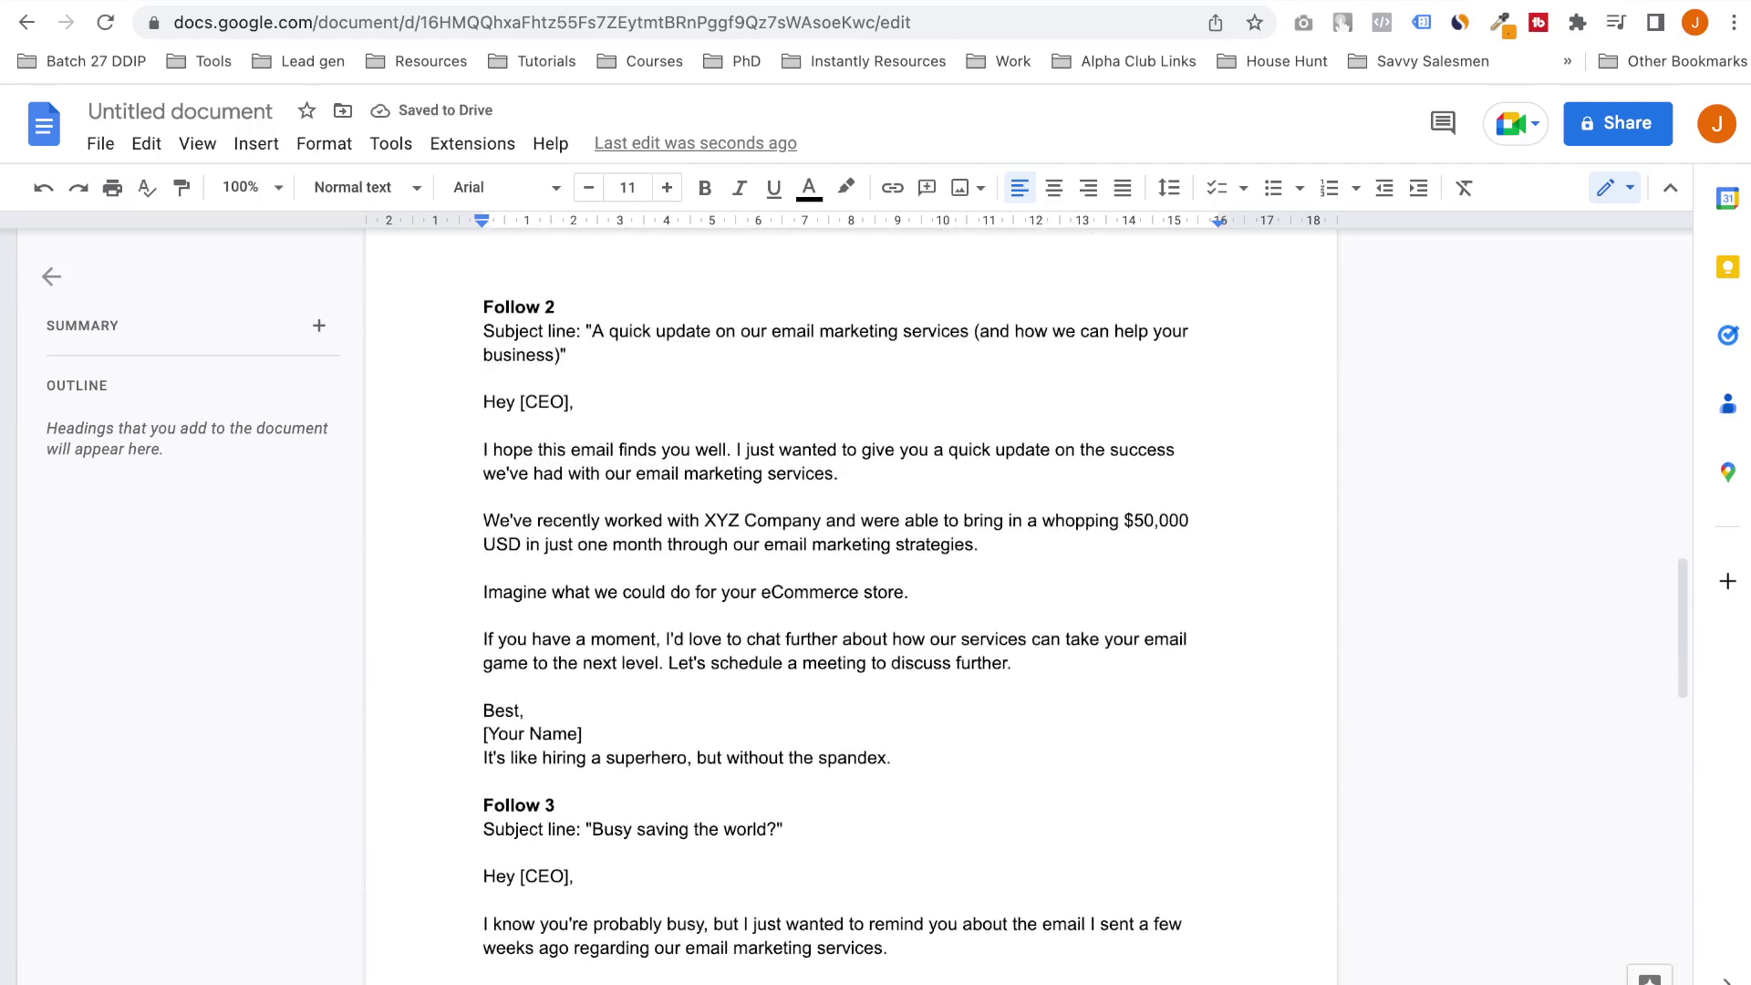
left_click_drag(978, 544, 483, 520)
type("CS")
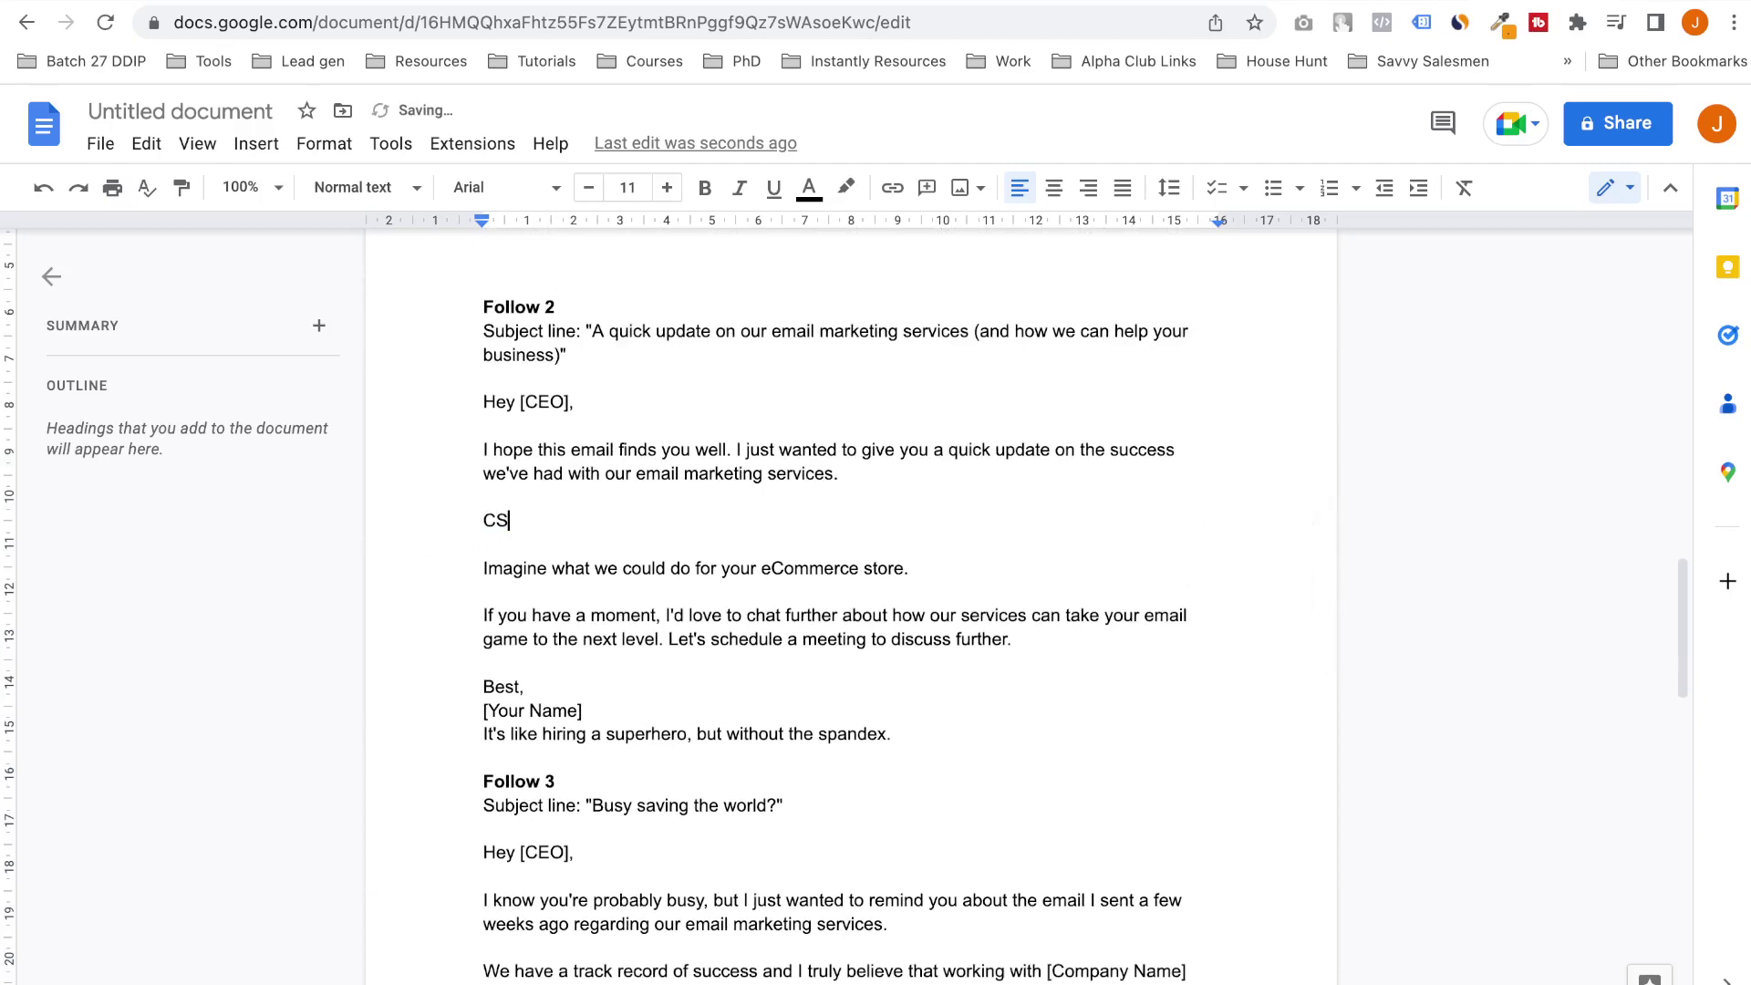
type(" 2")
Start a new paragraph at "Don't miss out" in Follow 5 and add "Don't wanna be that guy" in quotation marks below [Your Name]
scroll(848, 547, "down", 20)
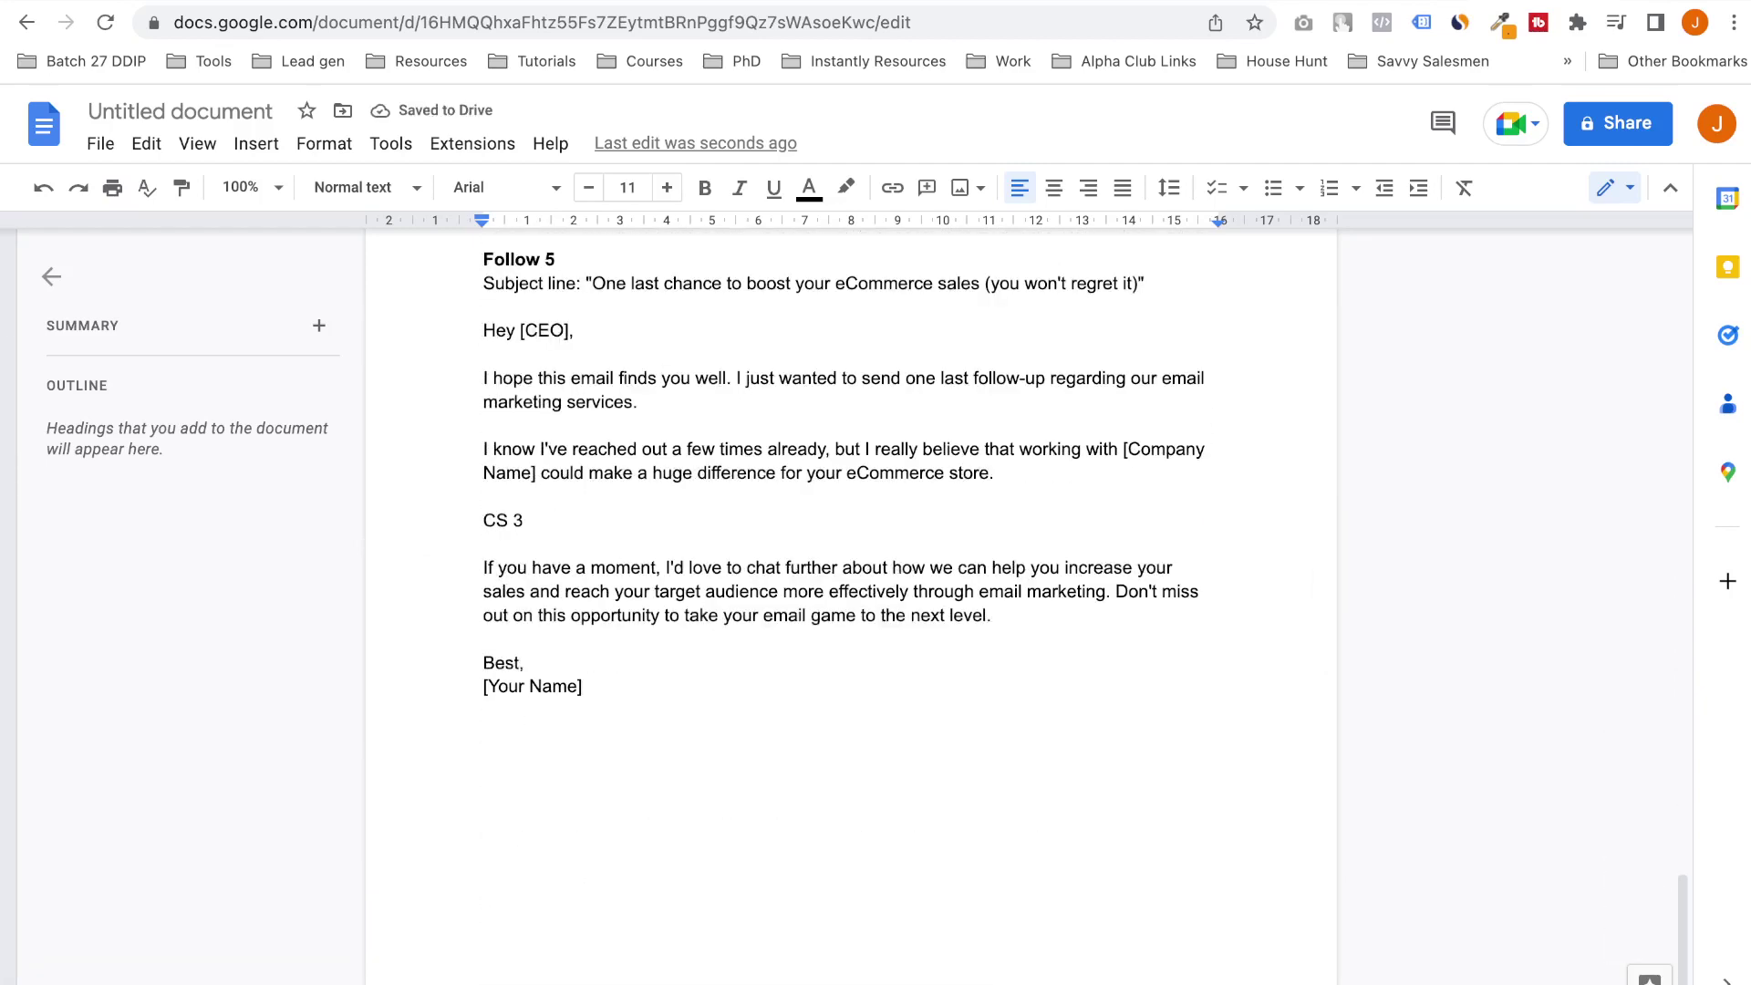
left_click(1115, 591)
key("Return")
key("Return")
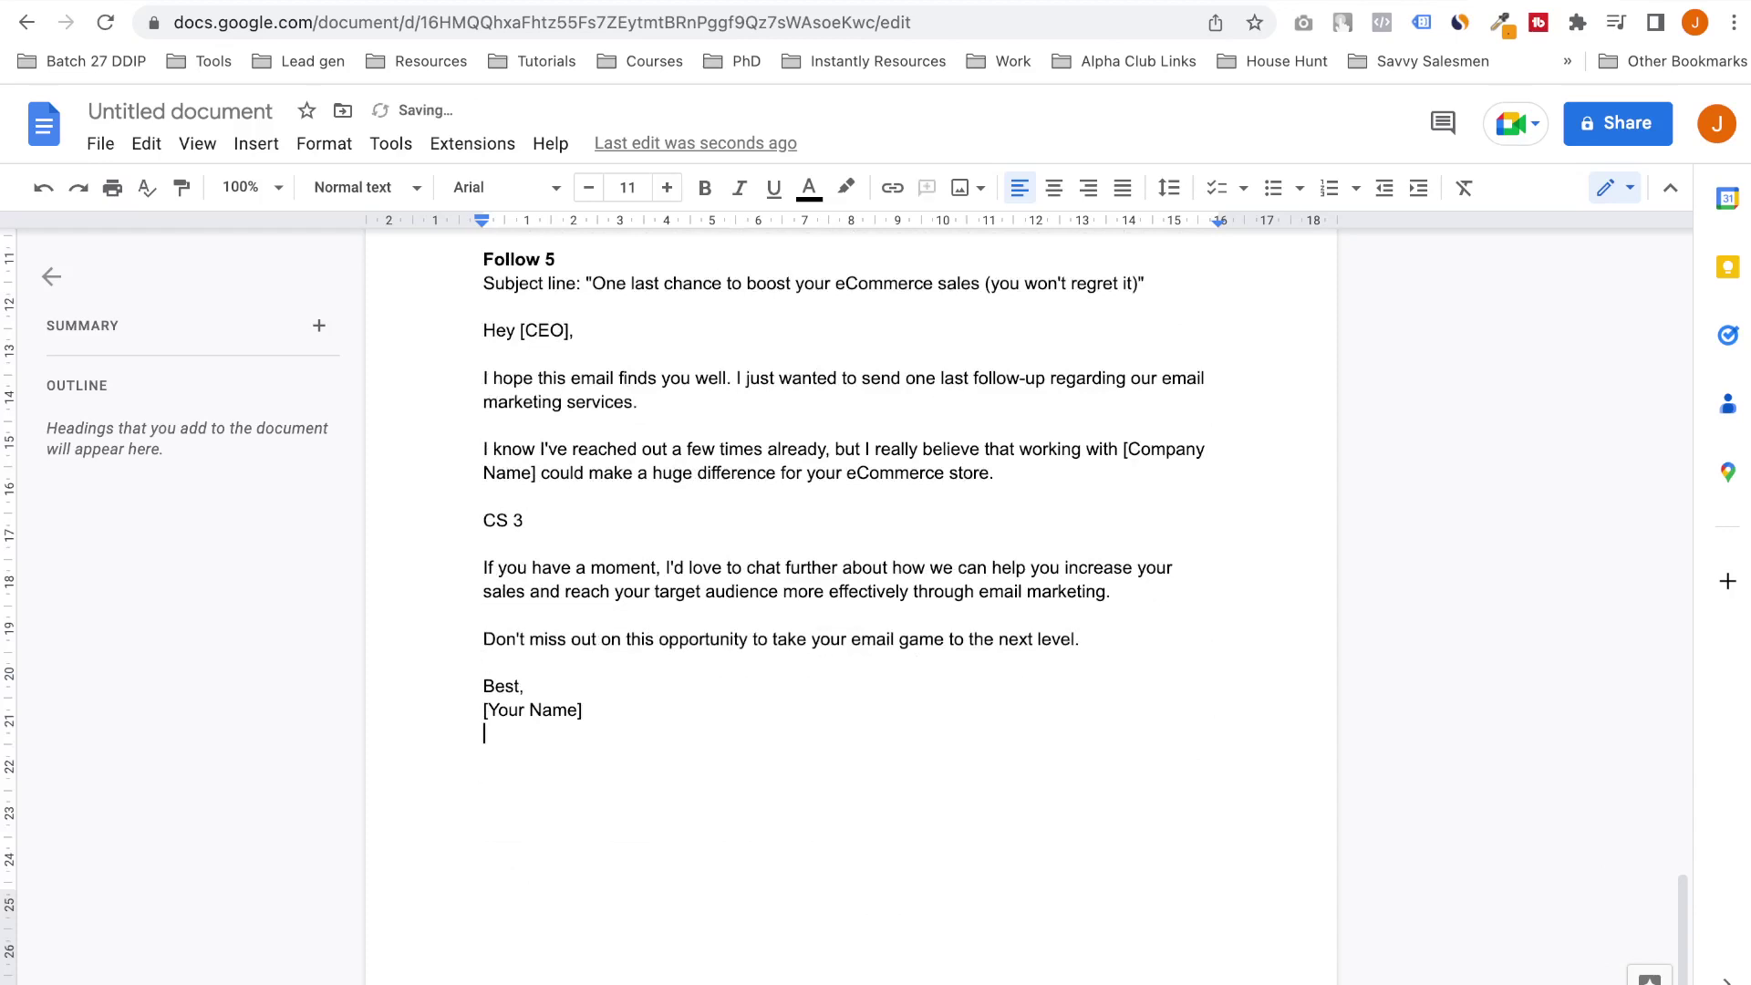
type("\"Do")
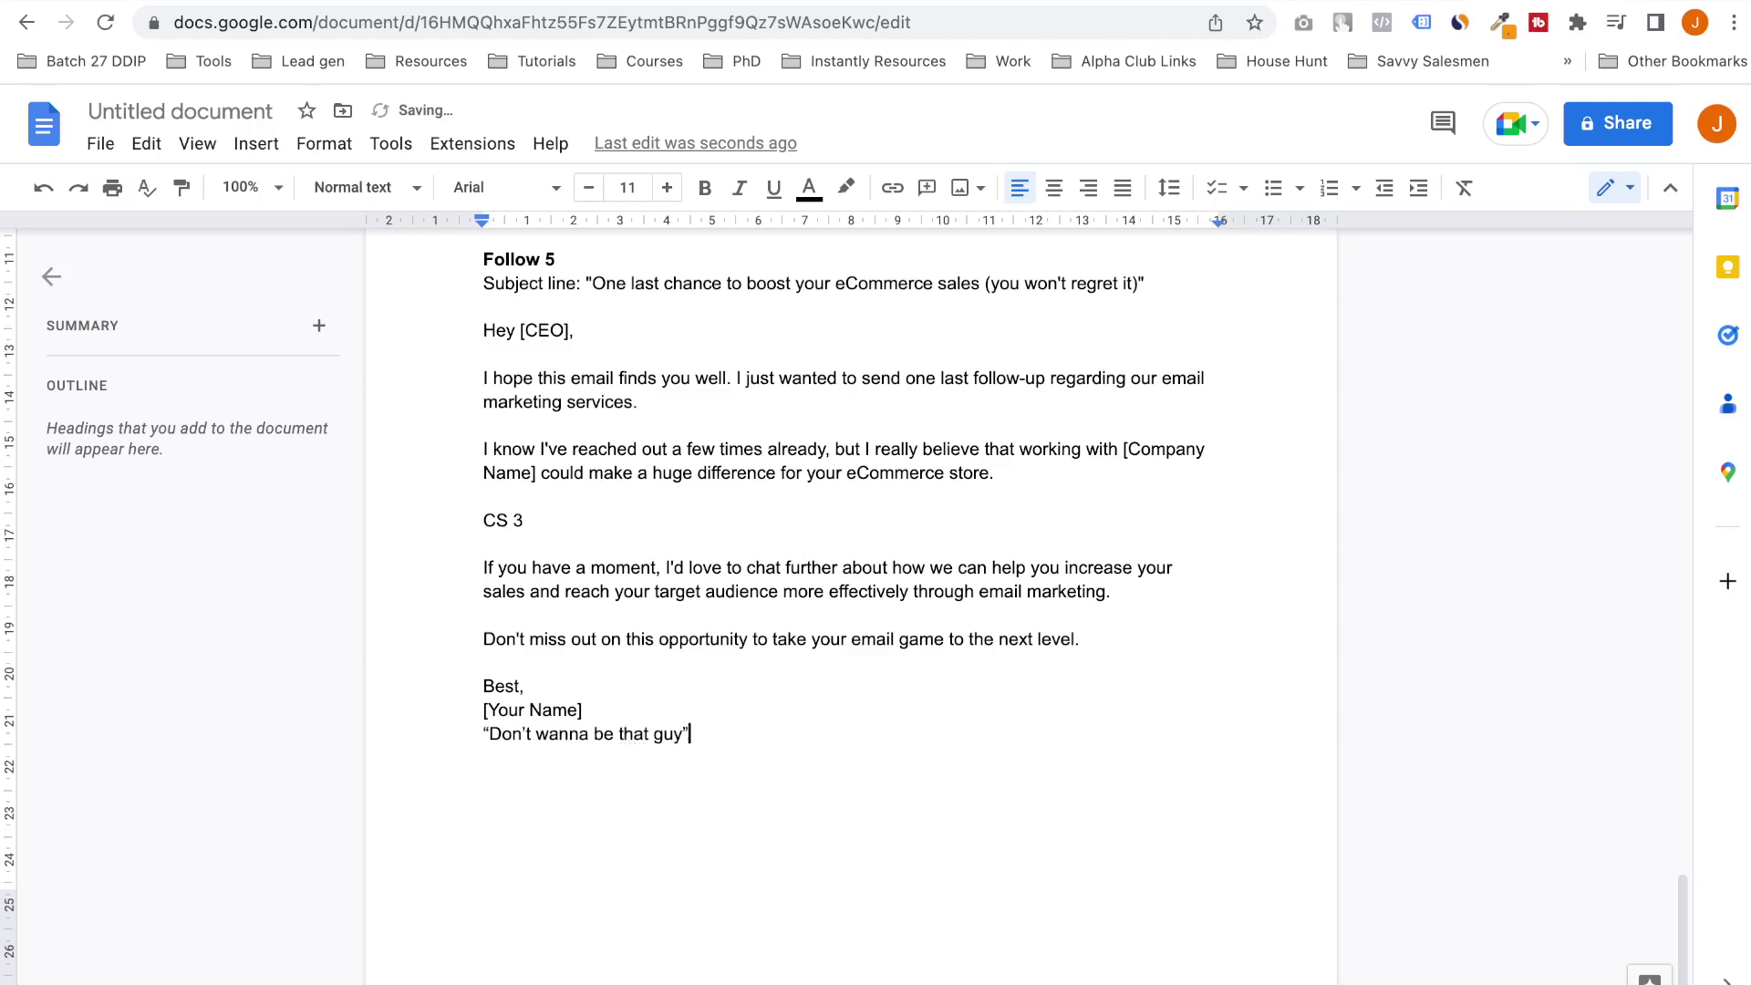
Review the full email sequence from the first subject and body through Follow 5, including the tagline below the first signature
scroll(851, 602, "up", 20)
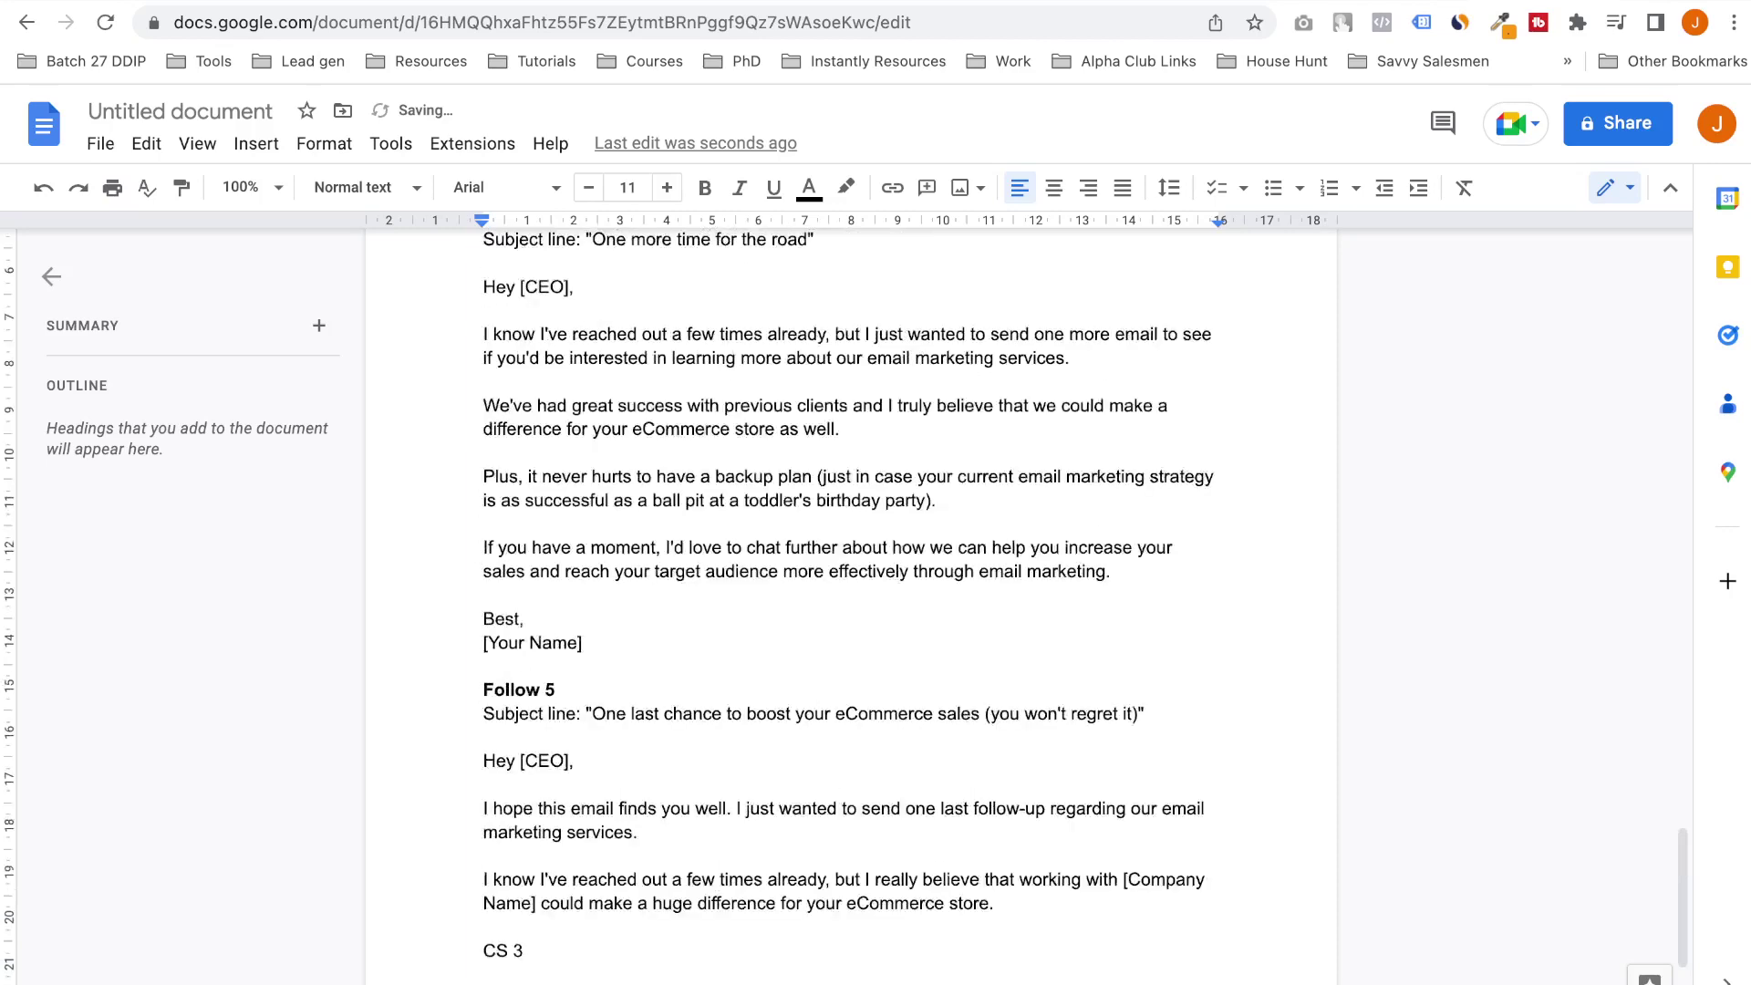
scroll(851, 602, "down", 3)
scroll(850, 602, "up", 2)
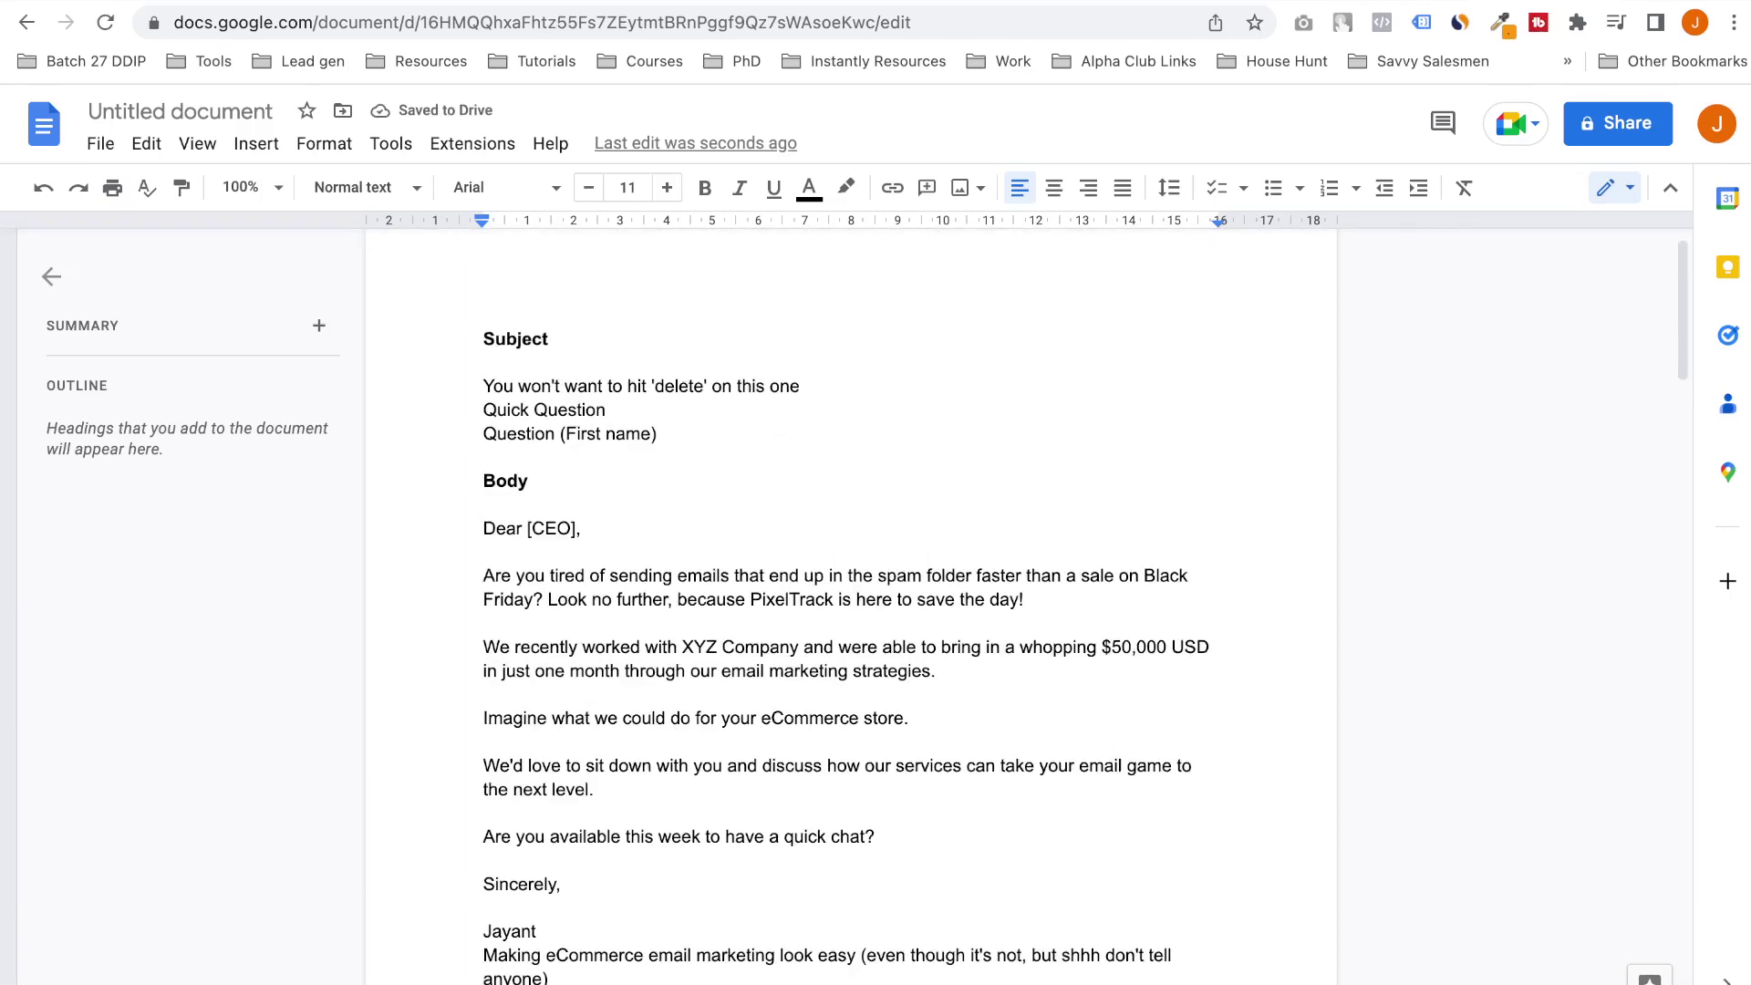
scroll(851, 602, "down", 2)
scroll(851, 602, "down", 3)
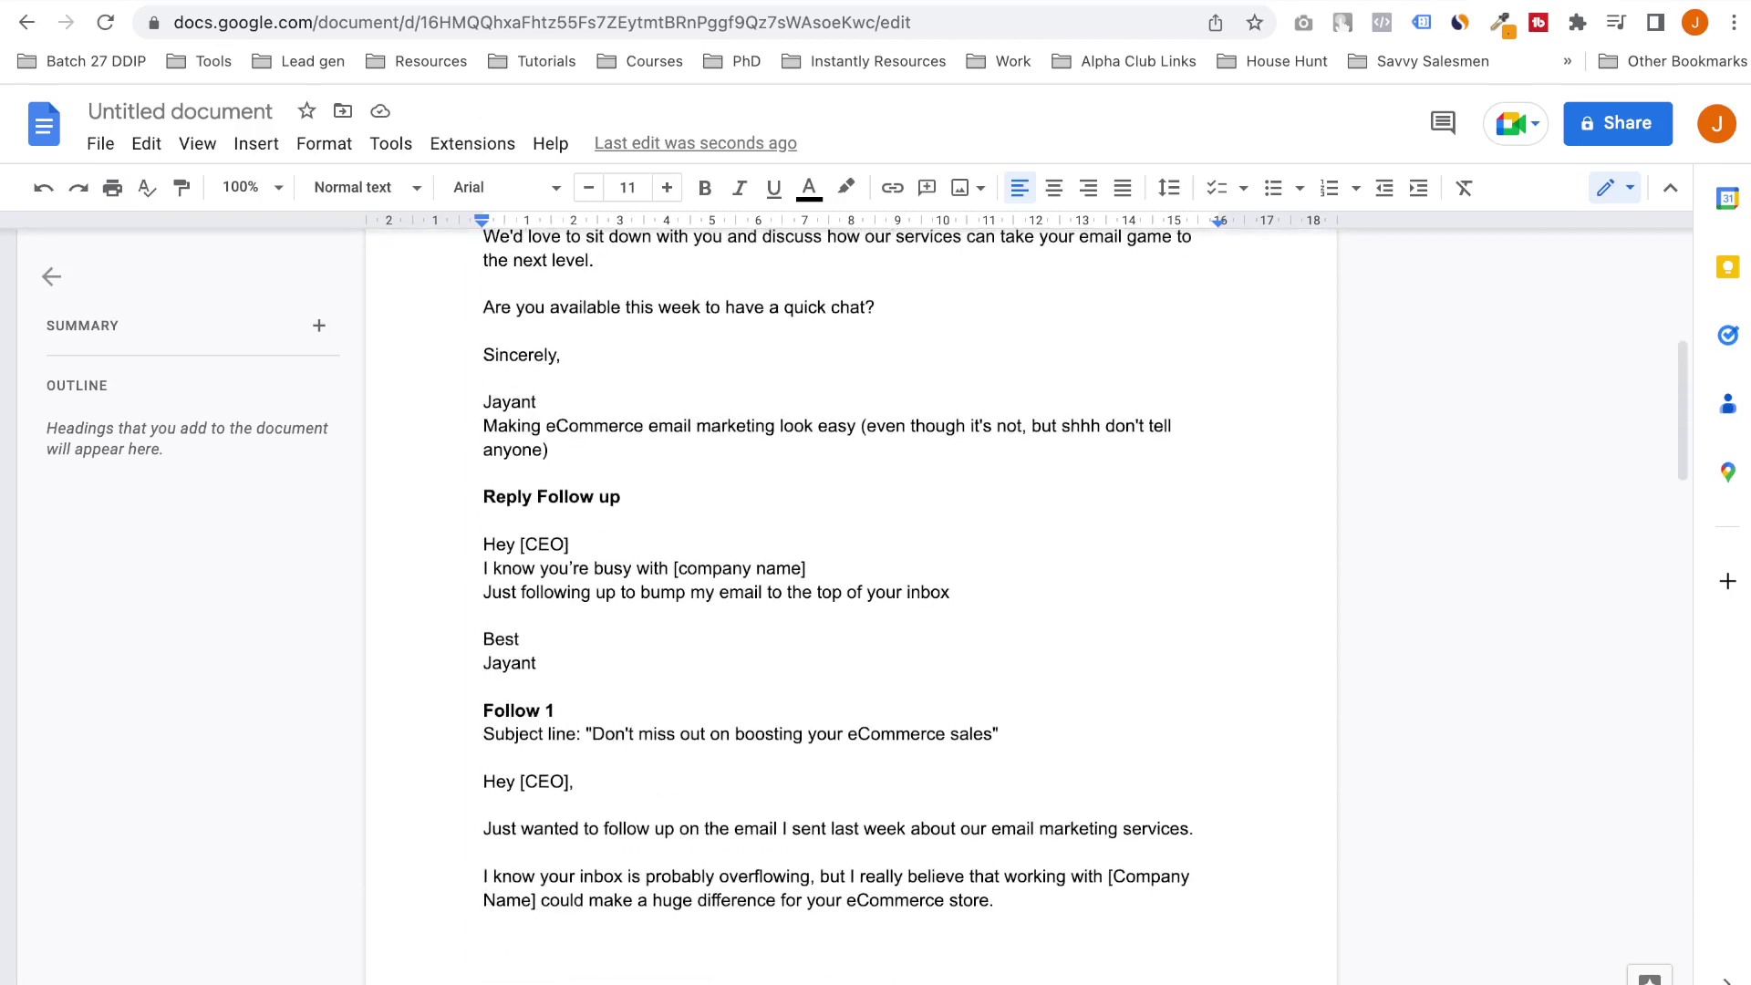
left_click_drag(484, 426, 548, 449)
left_click(548, 450)
scroll(851, 602, "down", 4)
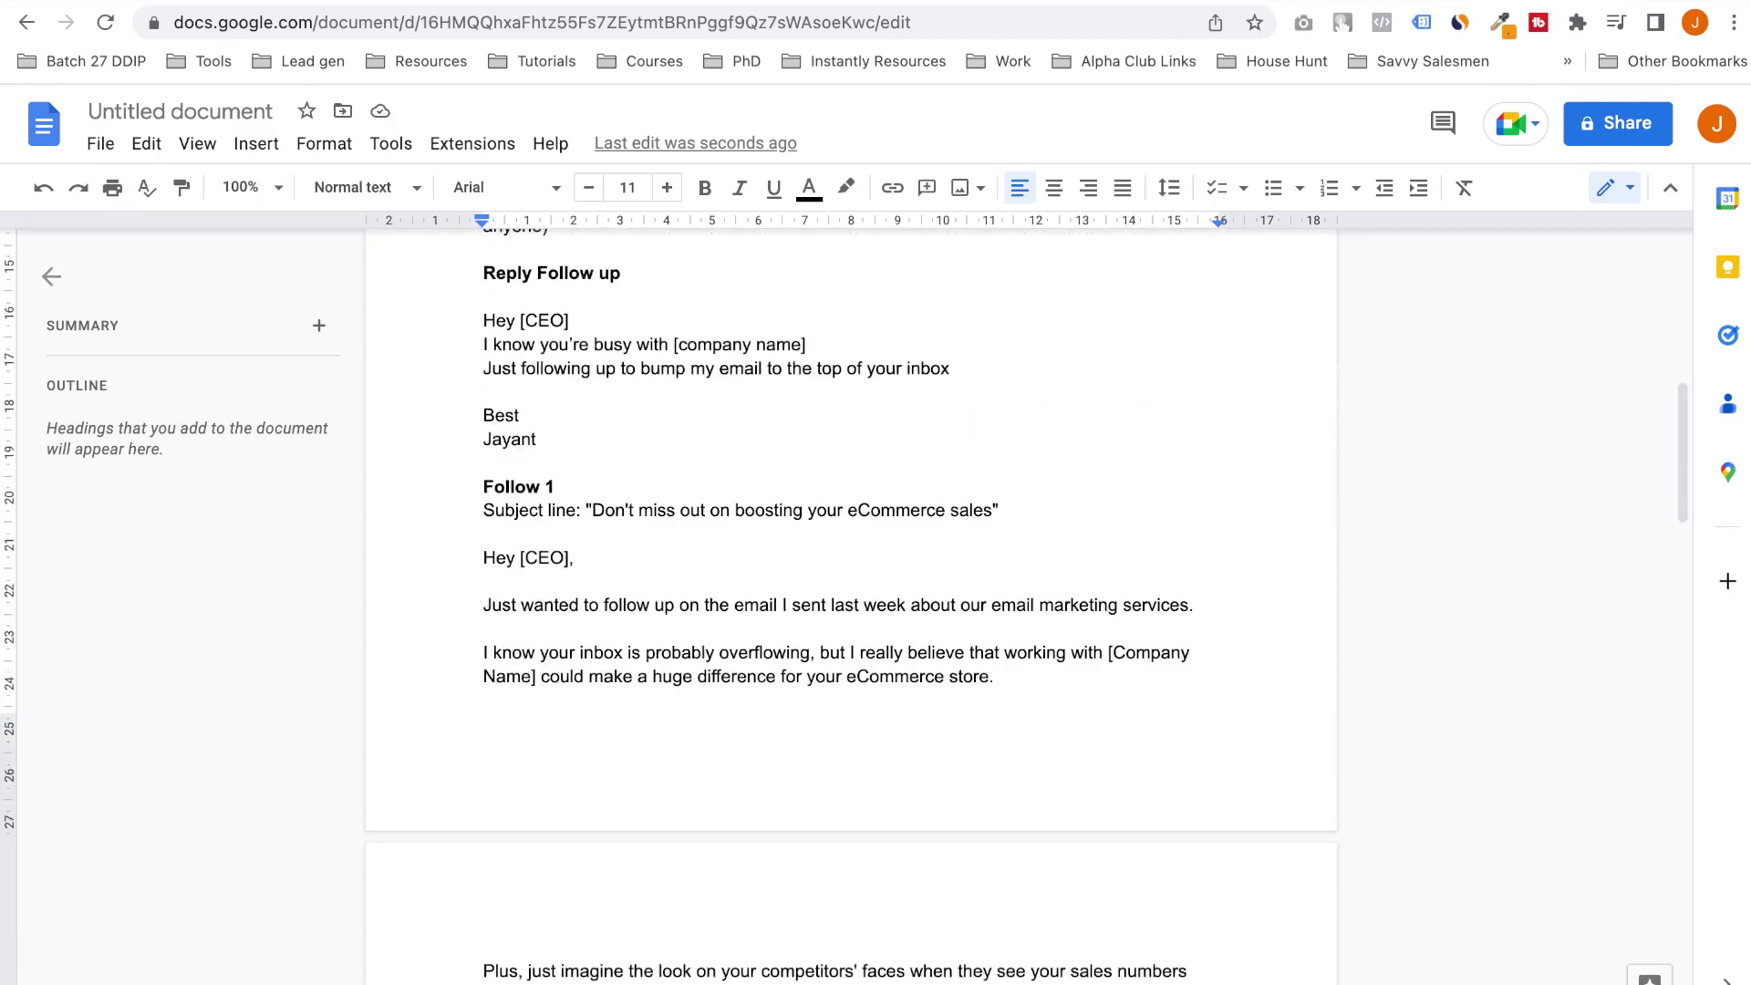
scroll(851, 602, "down", 20)
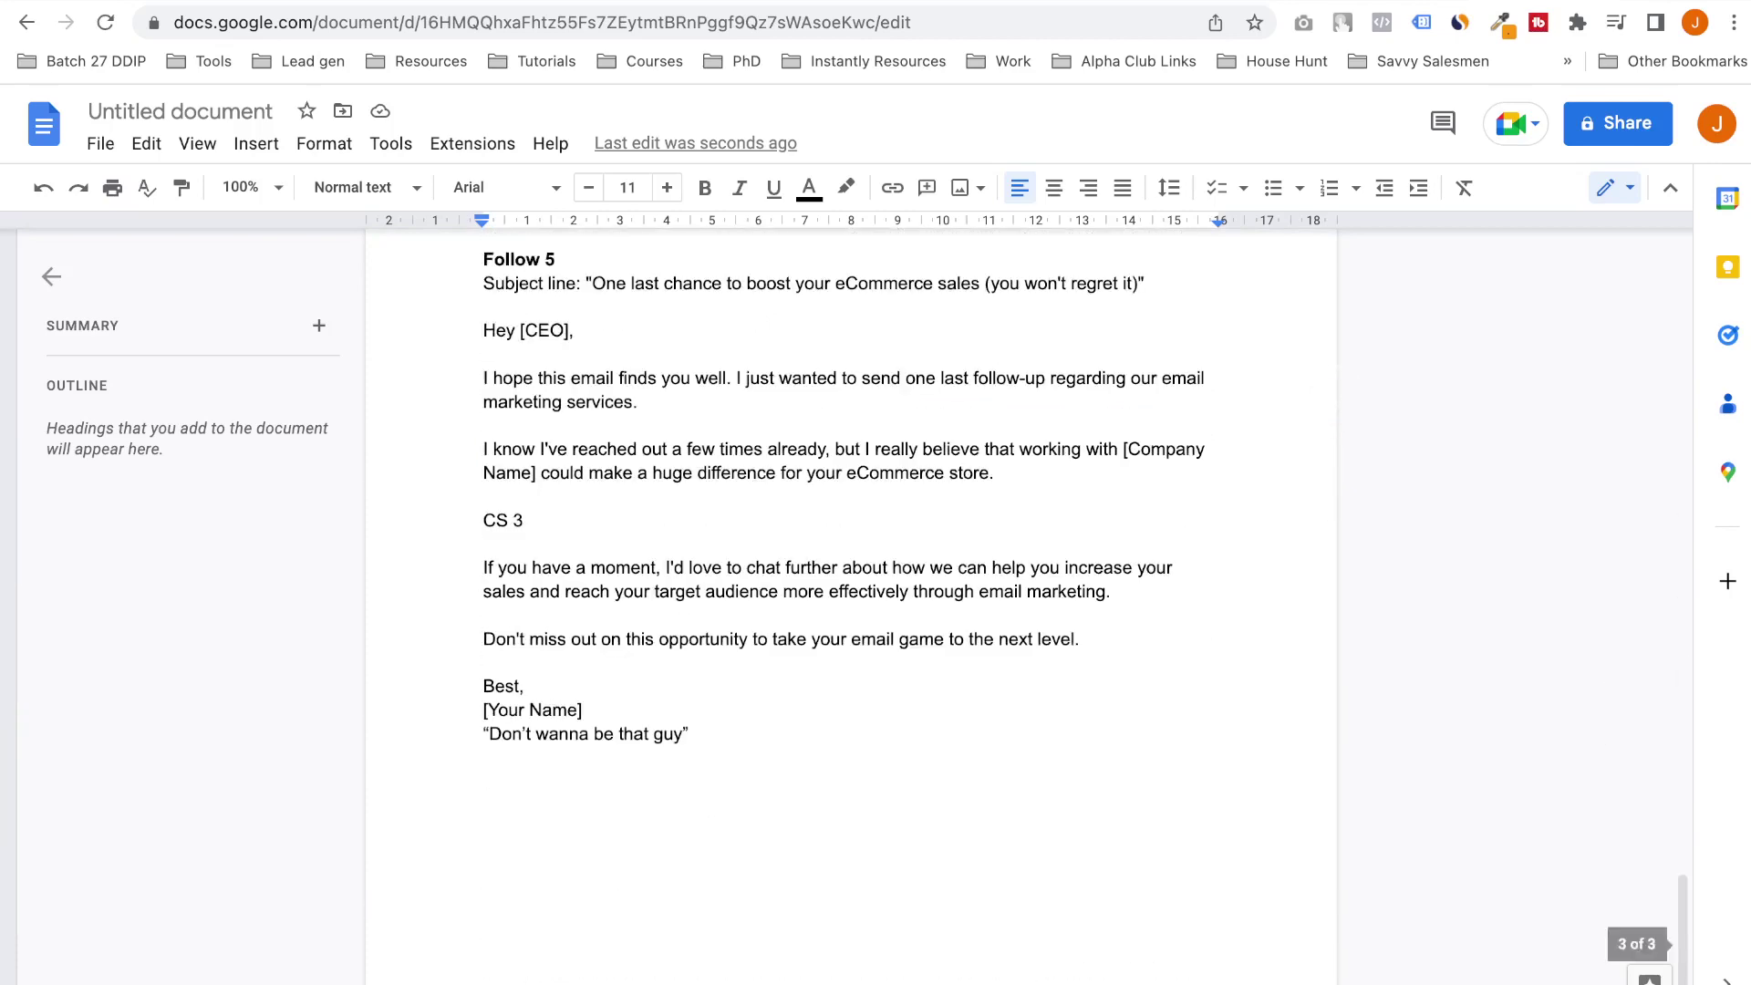